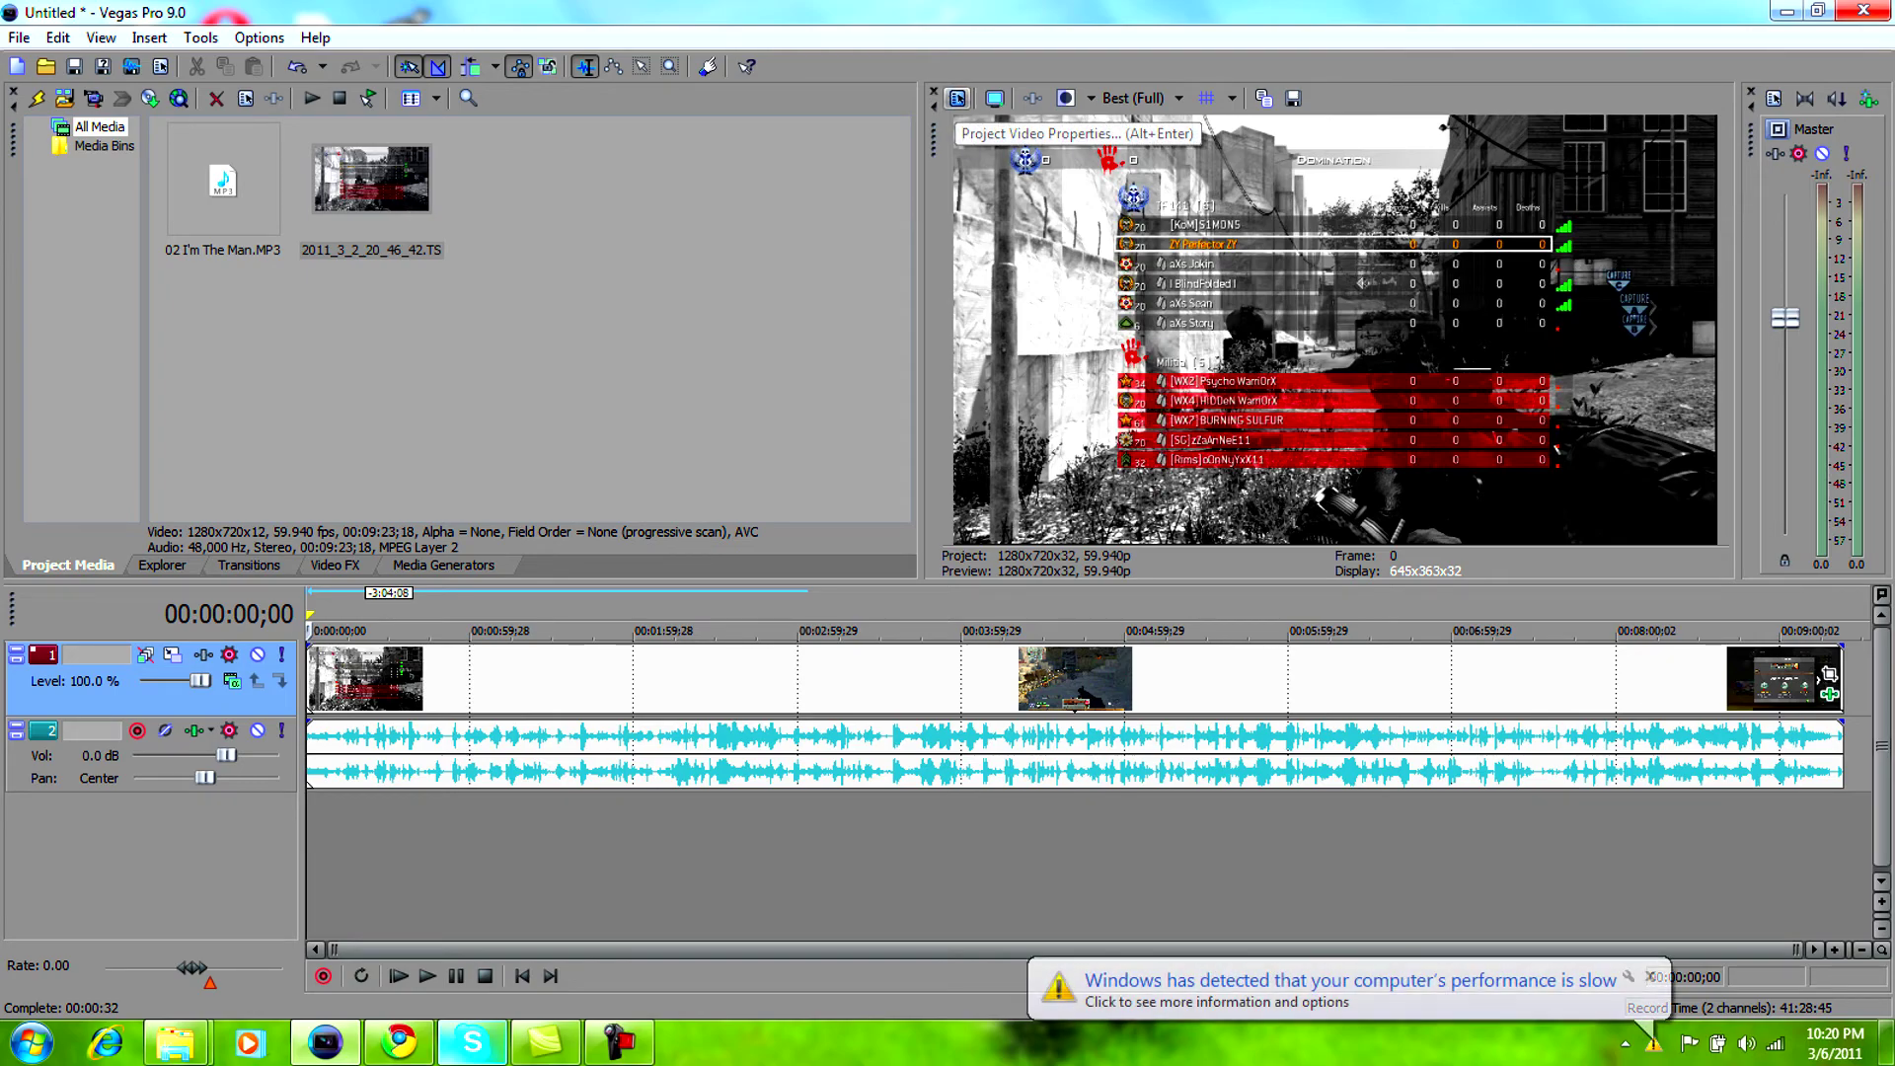
# Step: Open the project's video properties and select Best for the full-resolution rendering quality
pyautogui.click(957, 98)
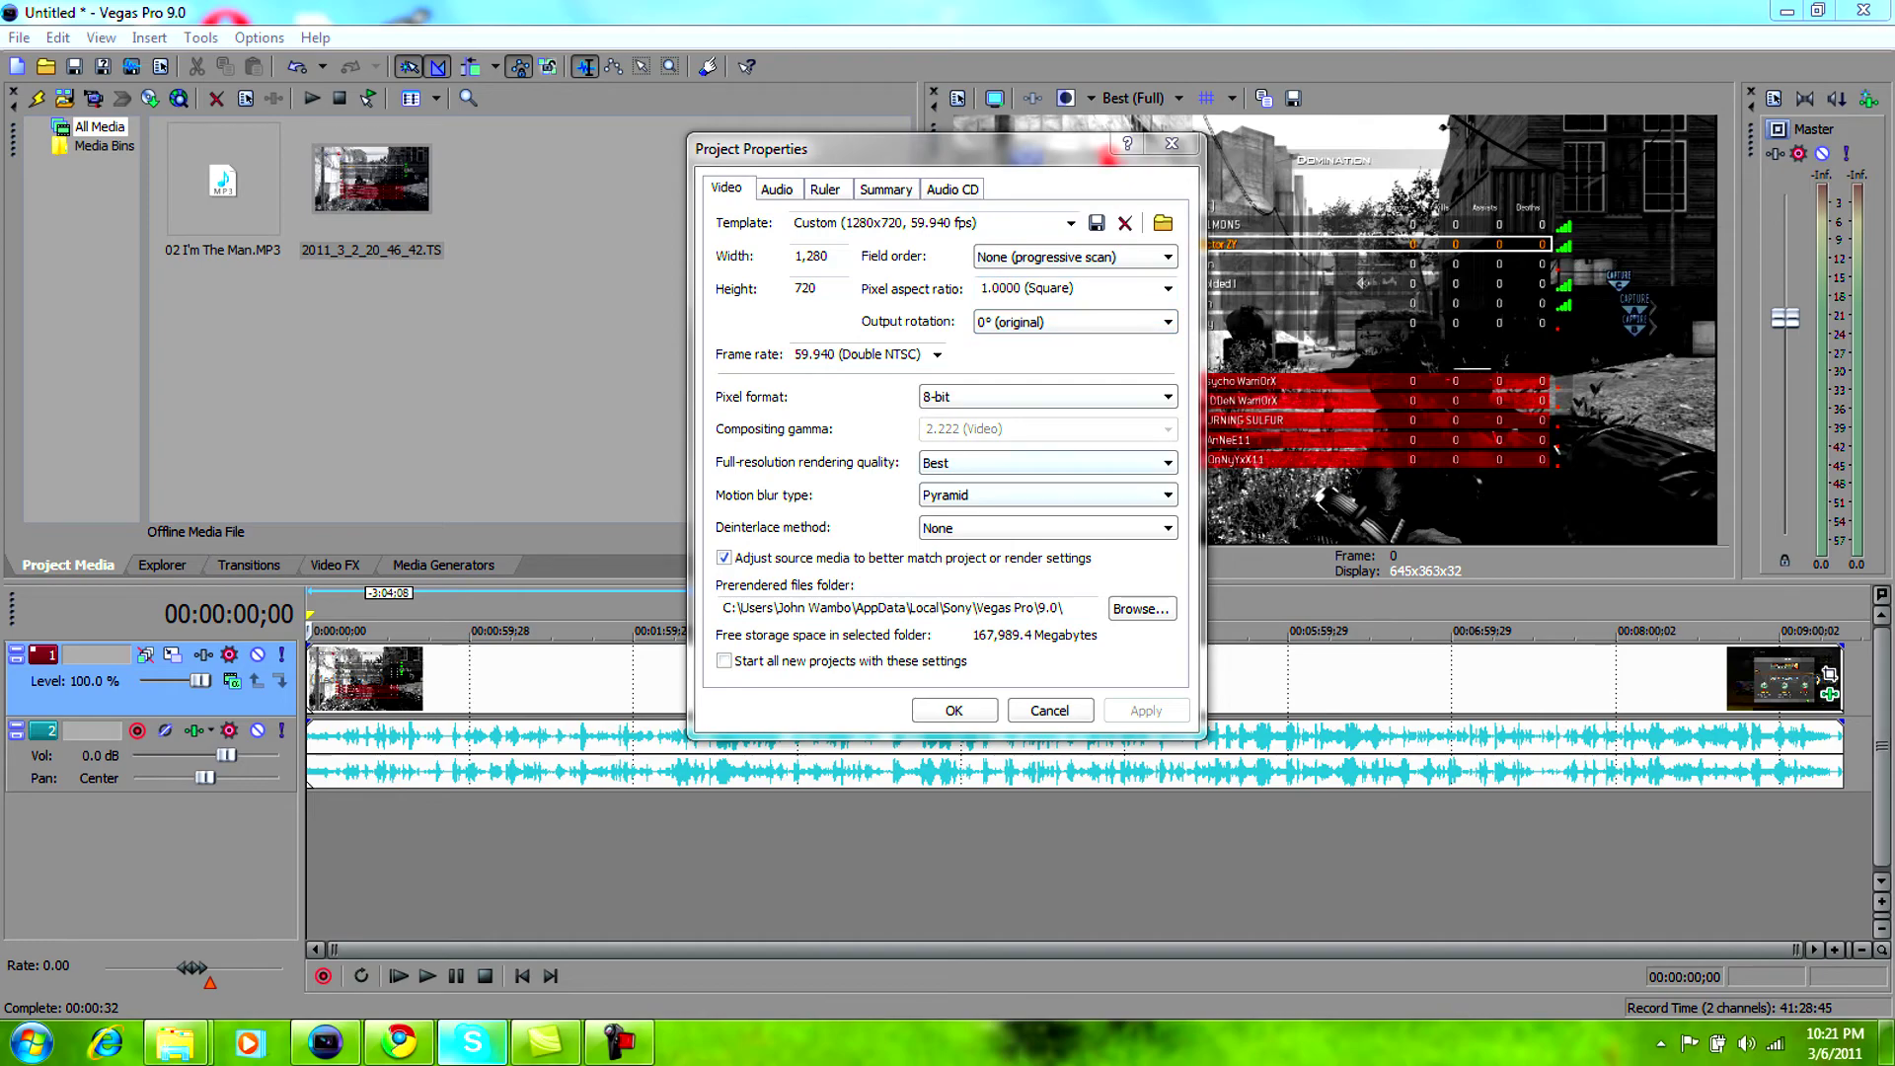
pyautogui.click(723, 660)
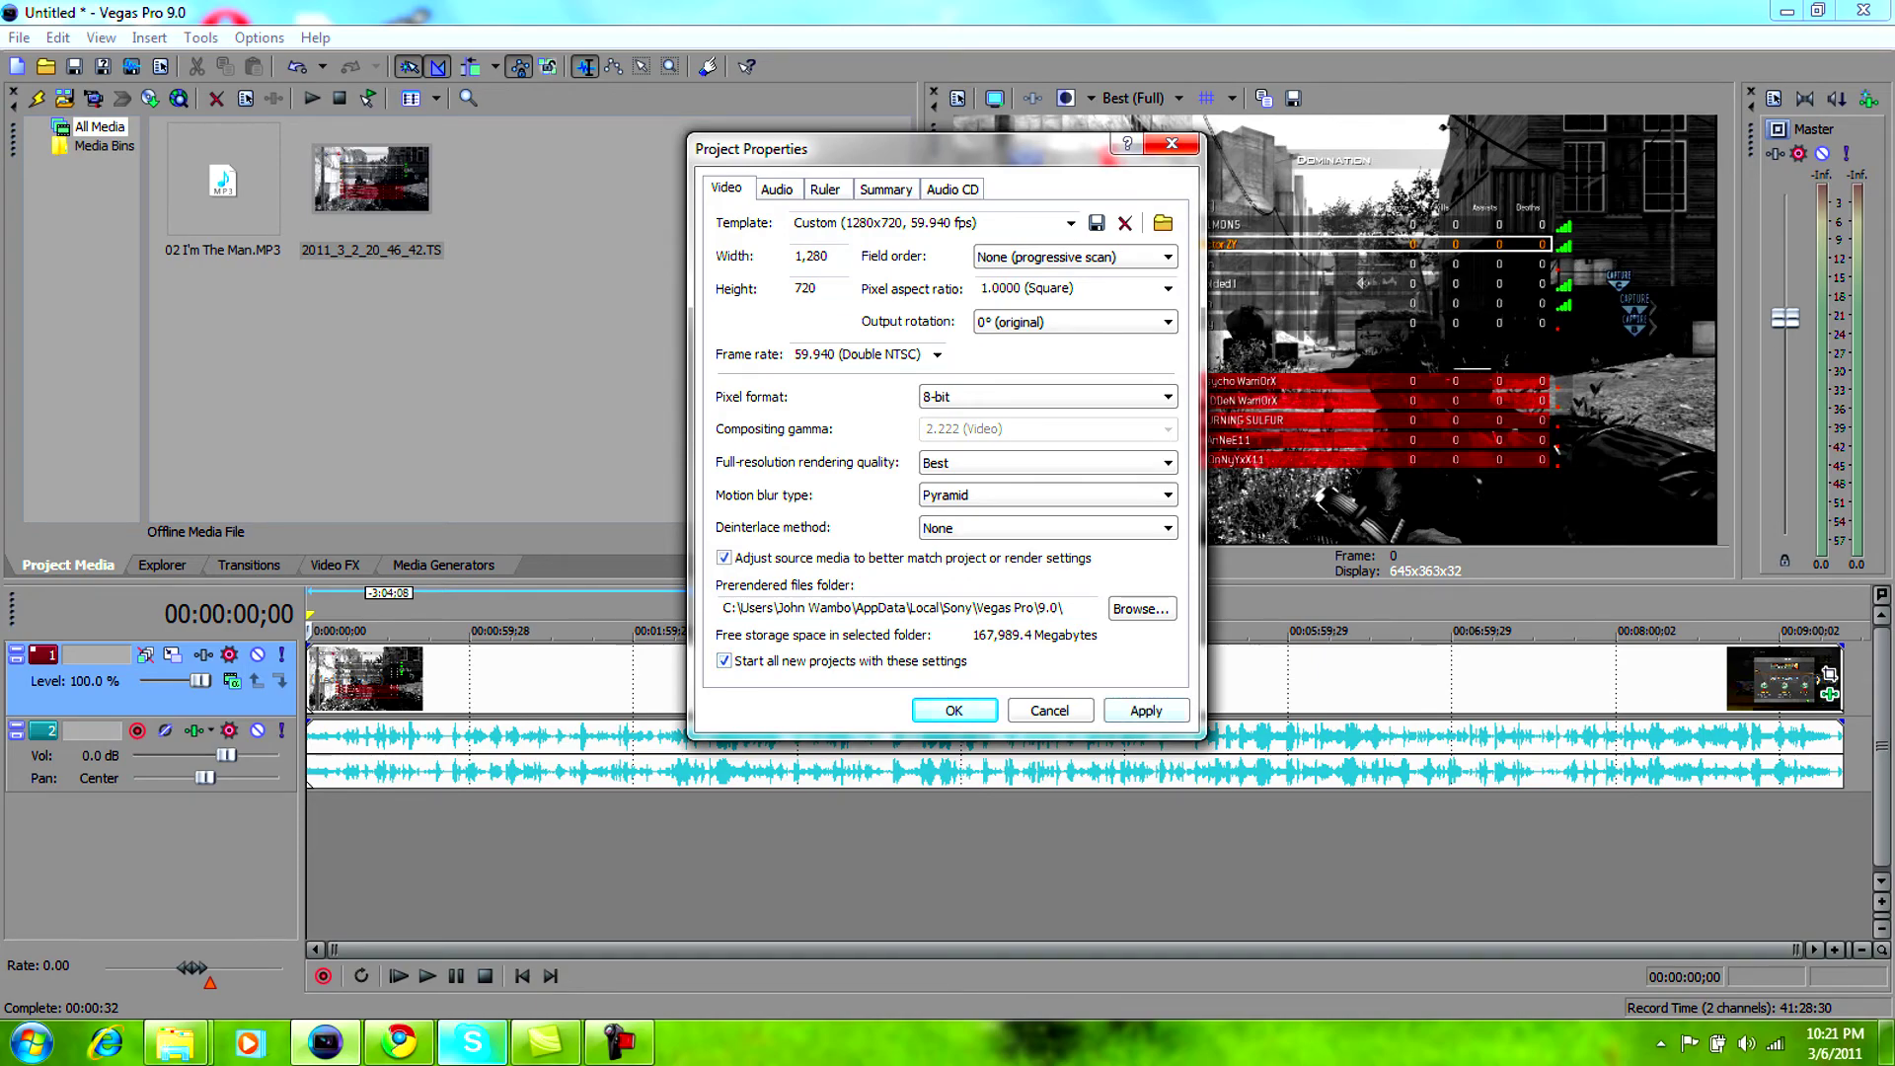
pyautogui.click(723, 661)
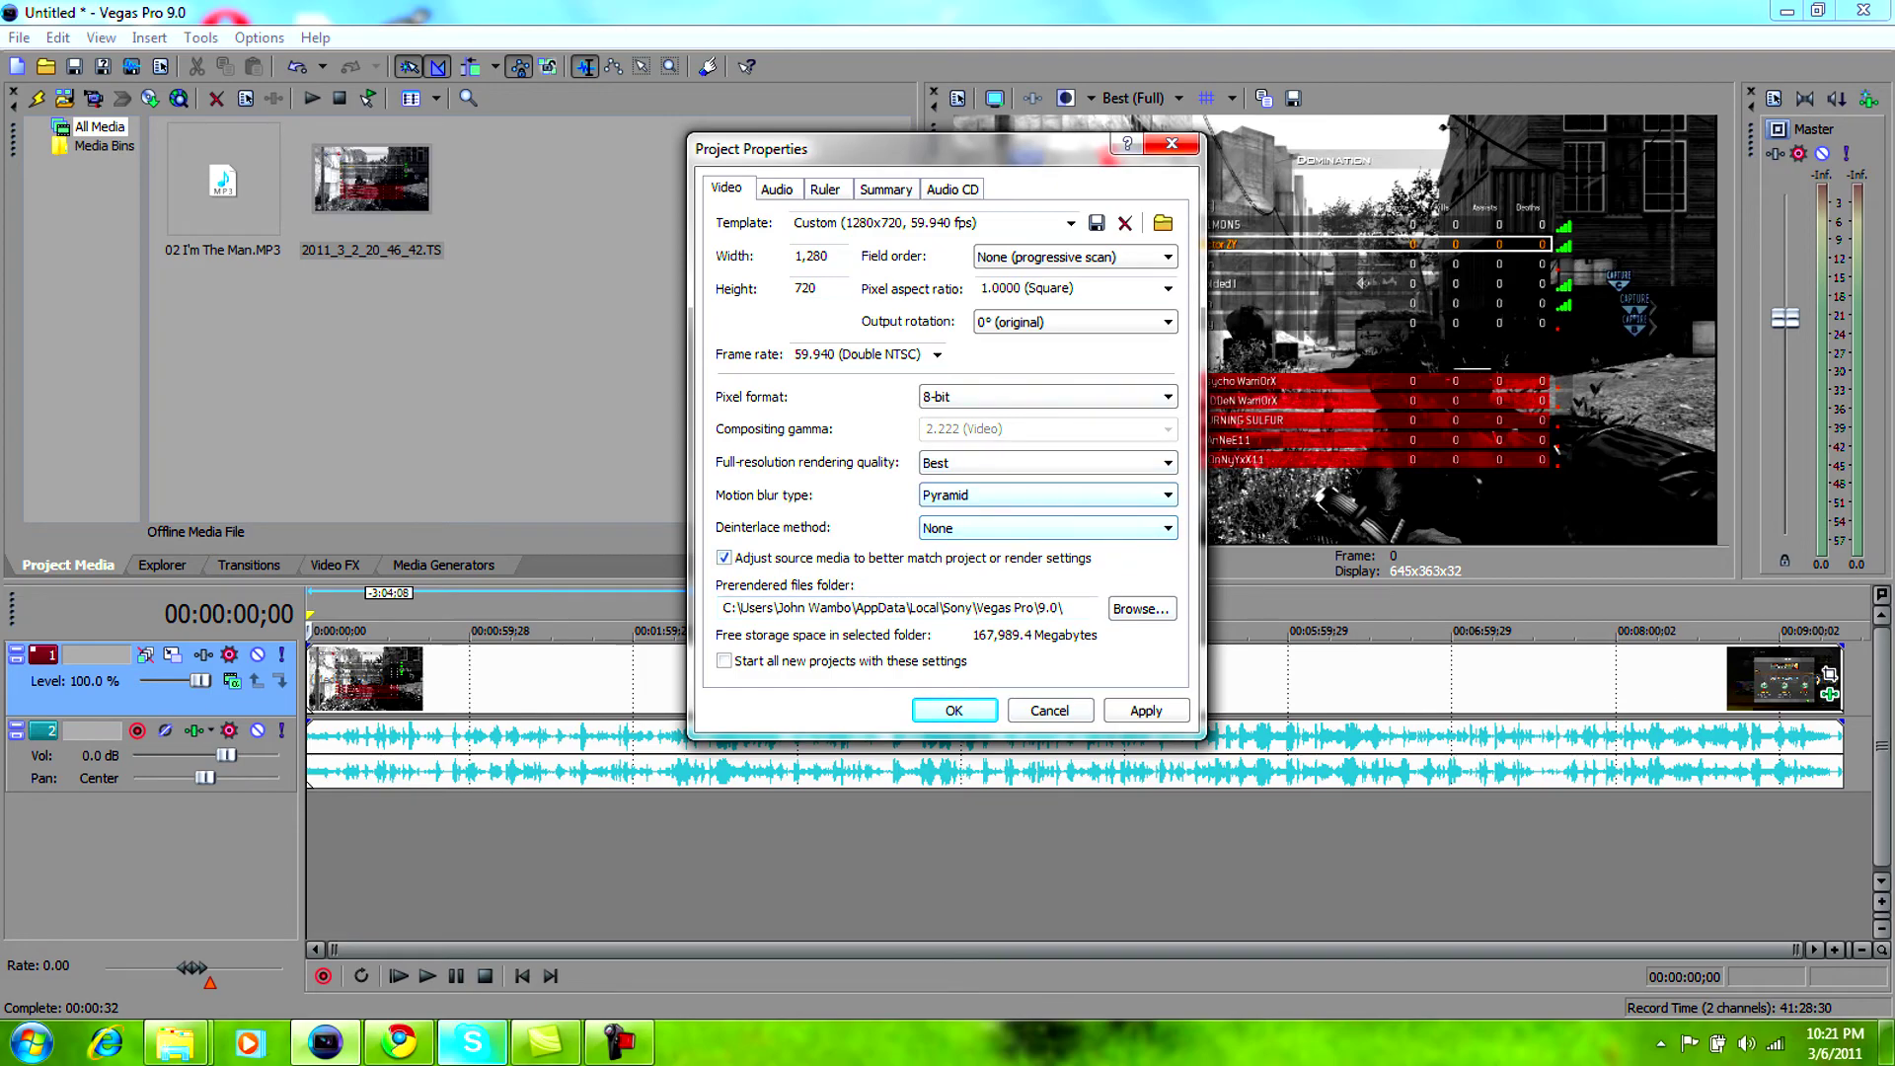
pyautogui.click(1046, 462)
pyautogui.click(1046, 480)
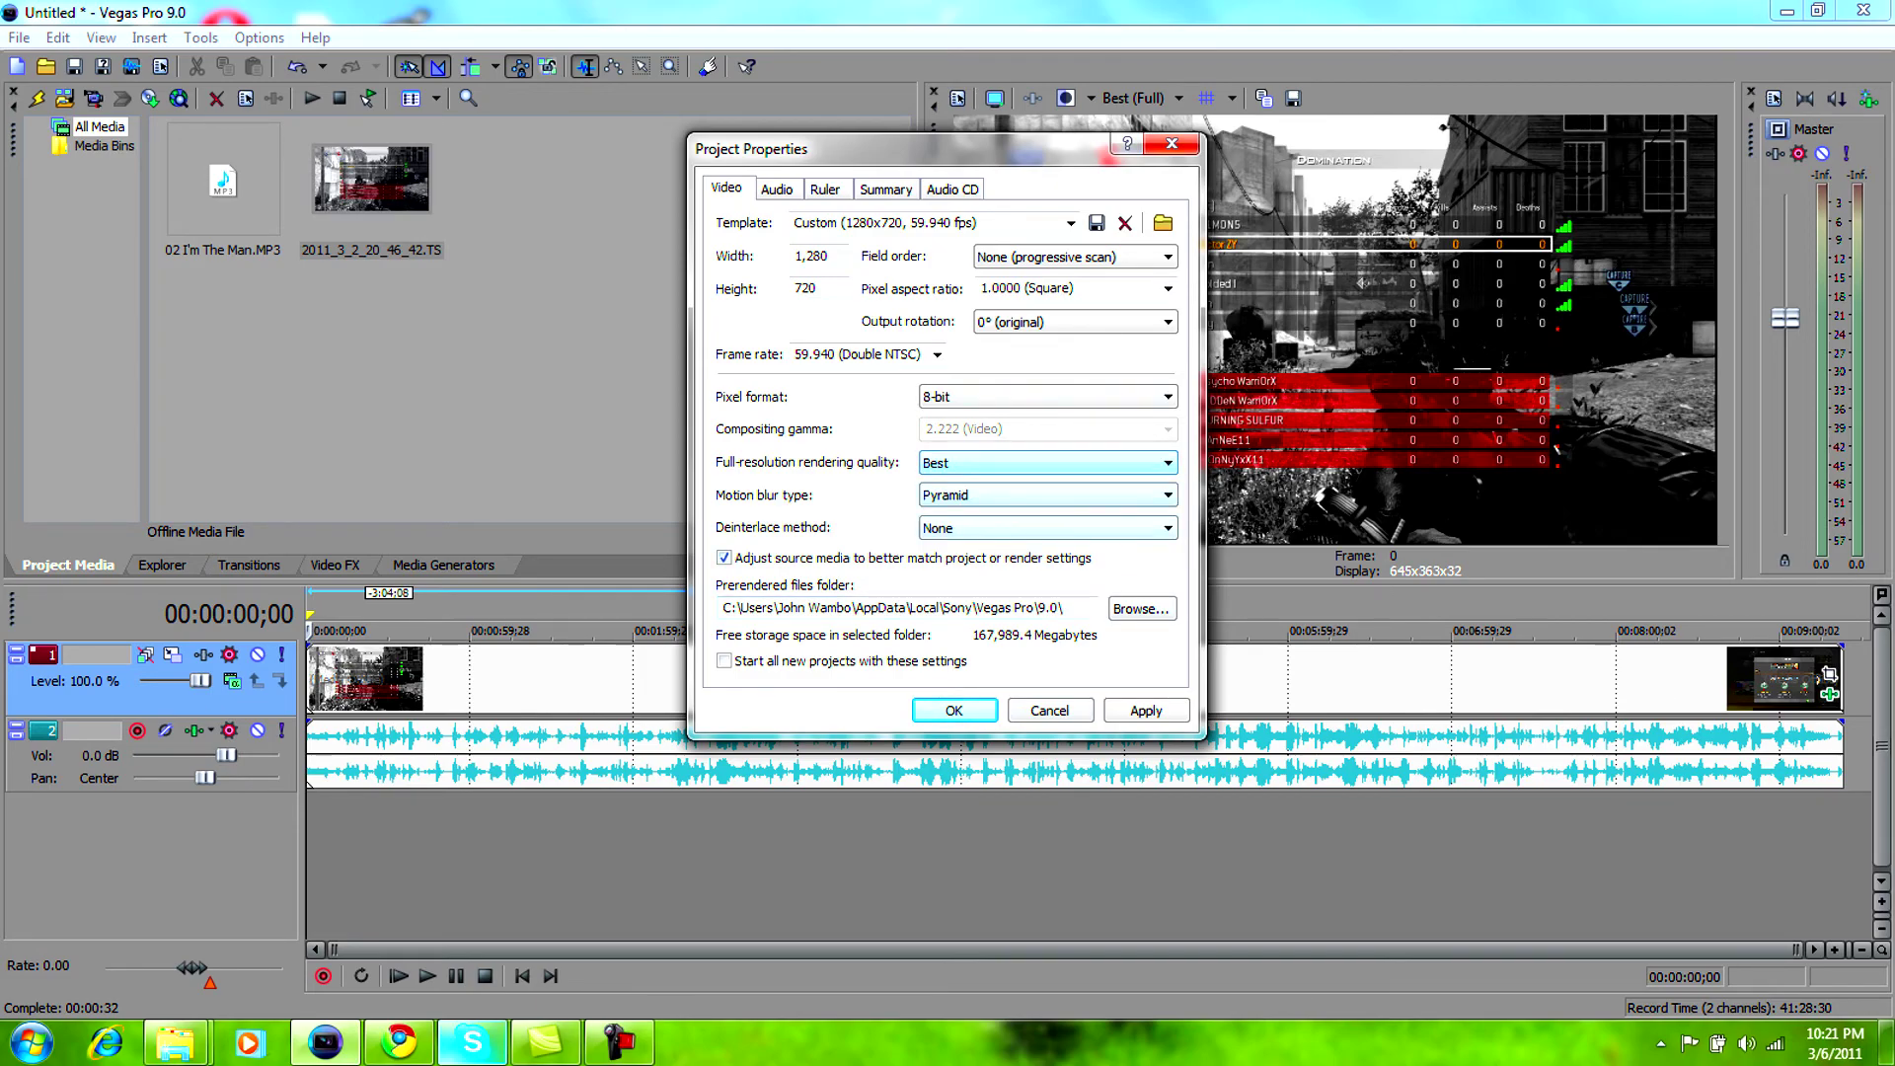
# Step: In the project's audio properties, choose Best resample and stretch quality and Stereo master bus mode, then dismiss the dialog without applying
pyautogui.click(776, 188)
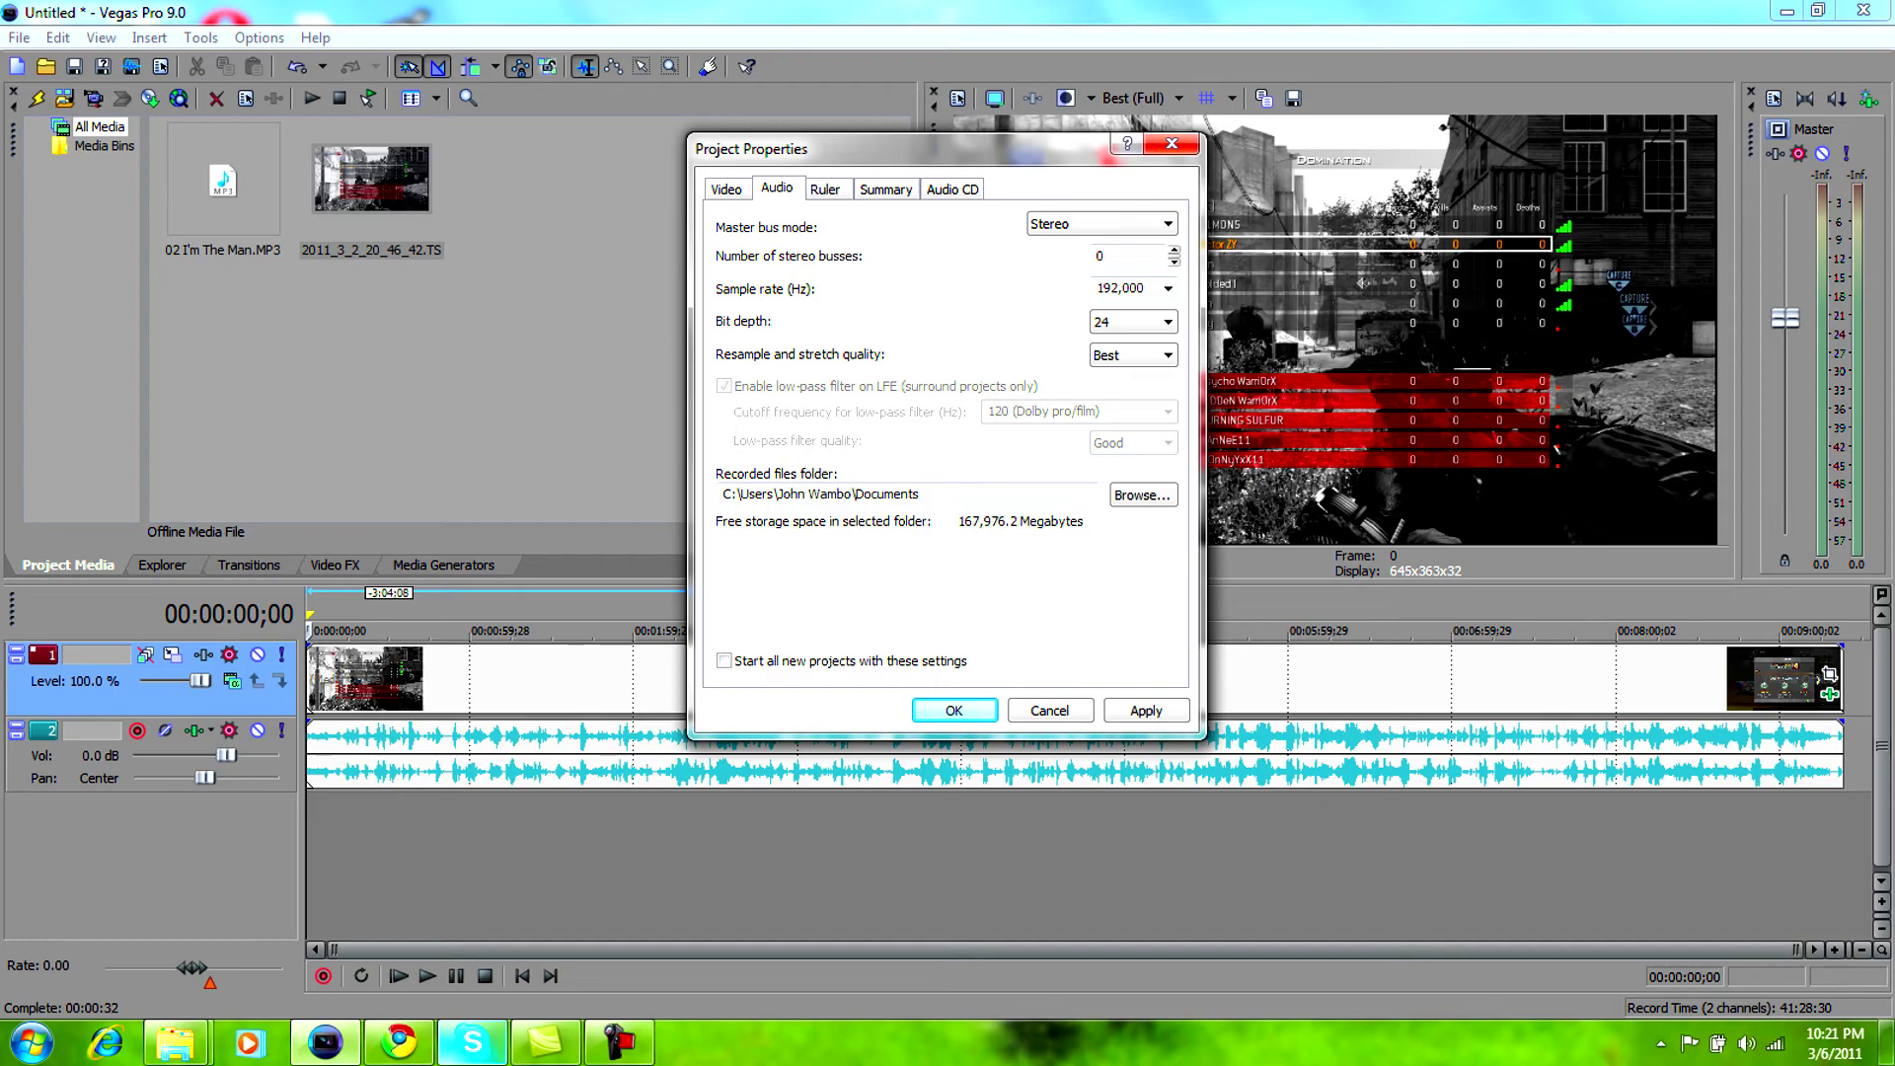
pyautogui.click(1133, 354)
pyautogui.click(1125, 374)
pyautogui.click(1135, 224)
pyautogui.click(1135, 224)
pyautogui.click(1135, 224)
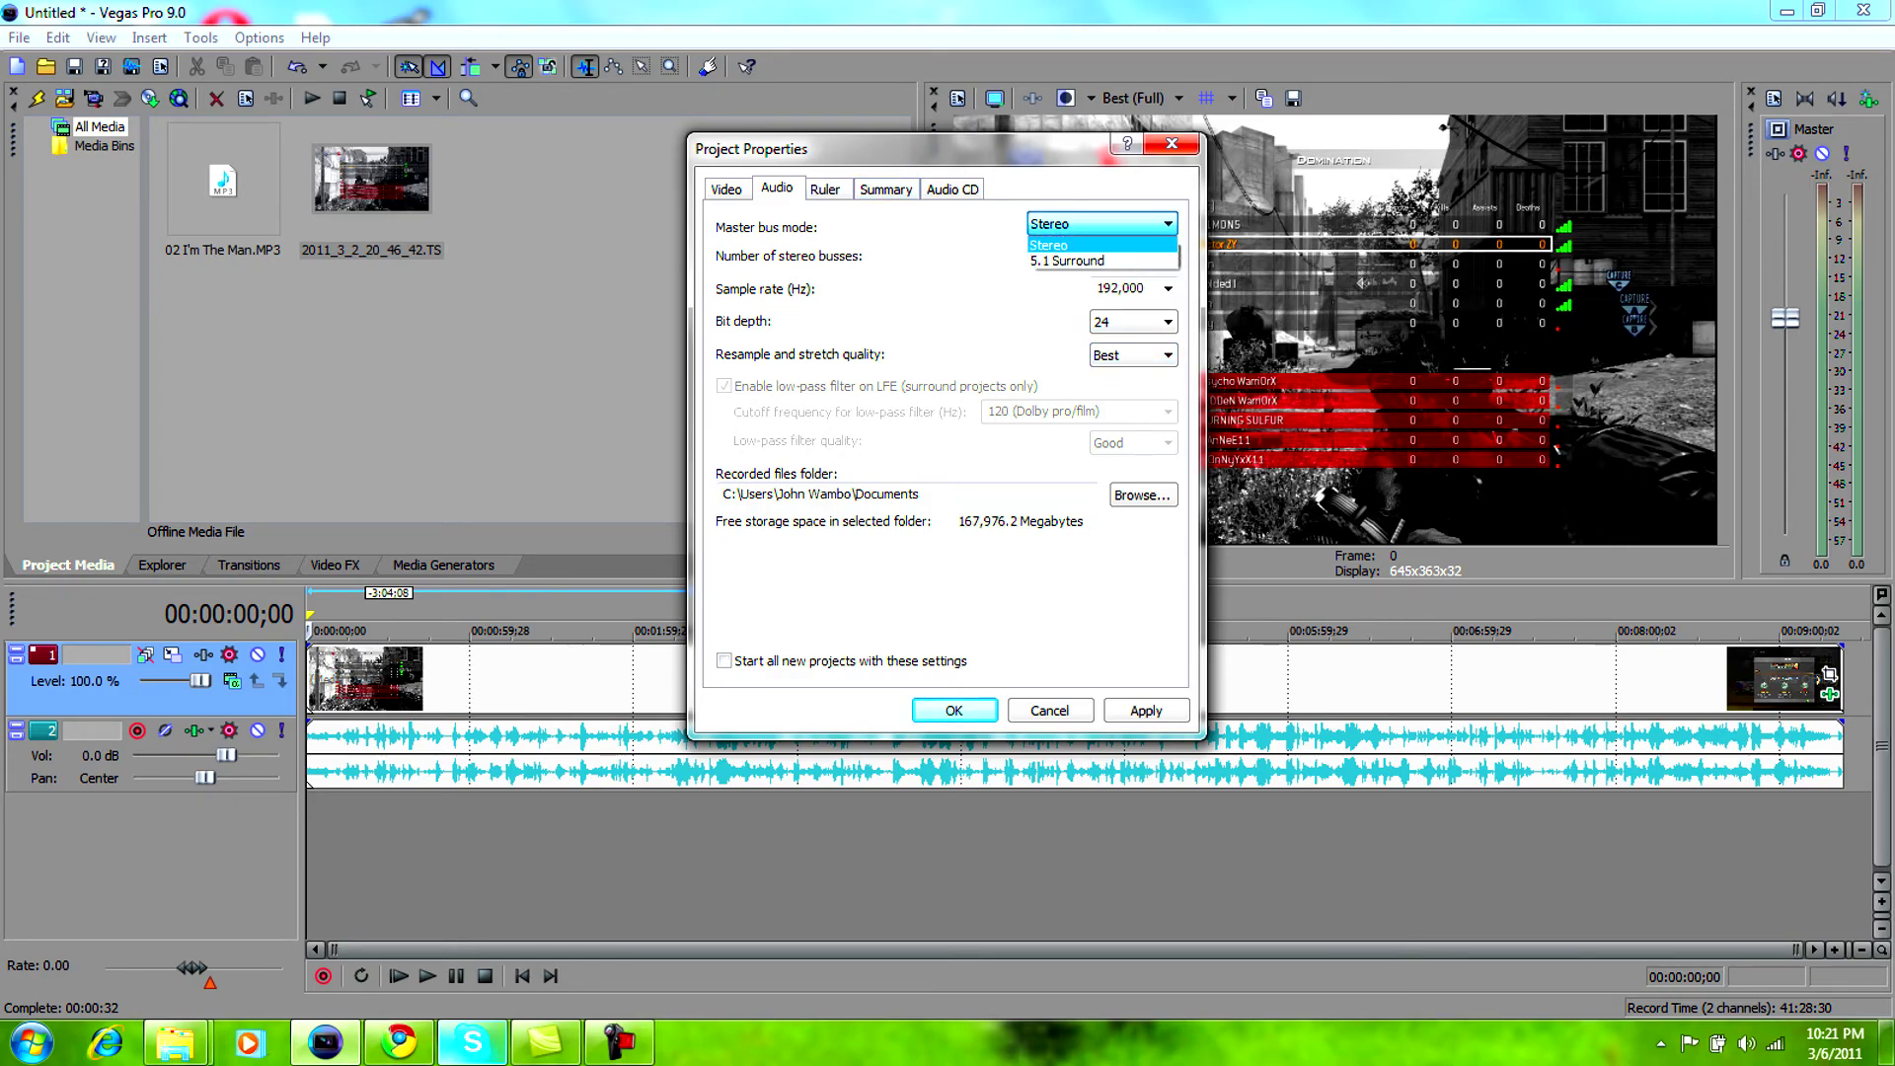
pyautogui.click(1101, 245)
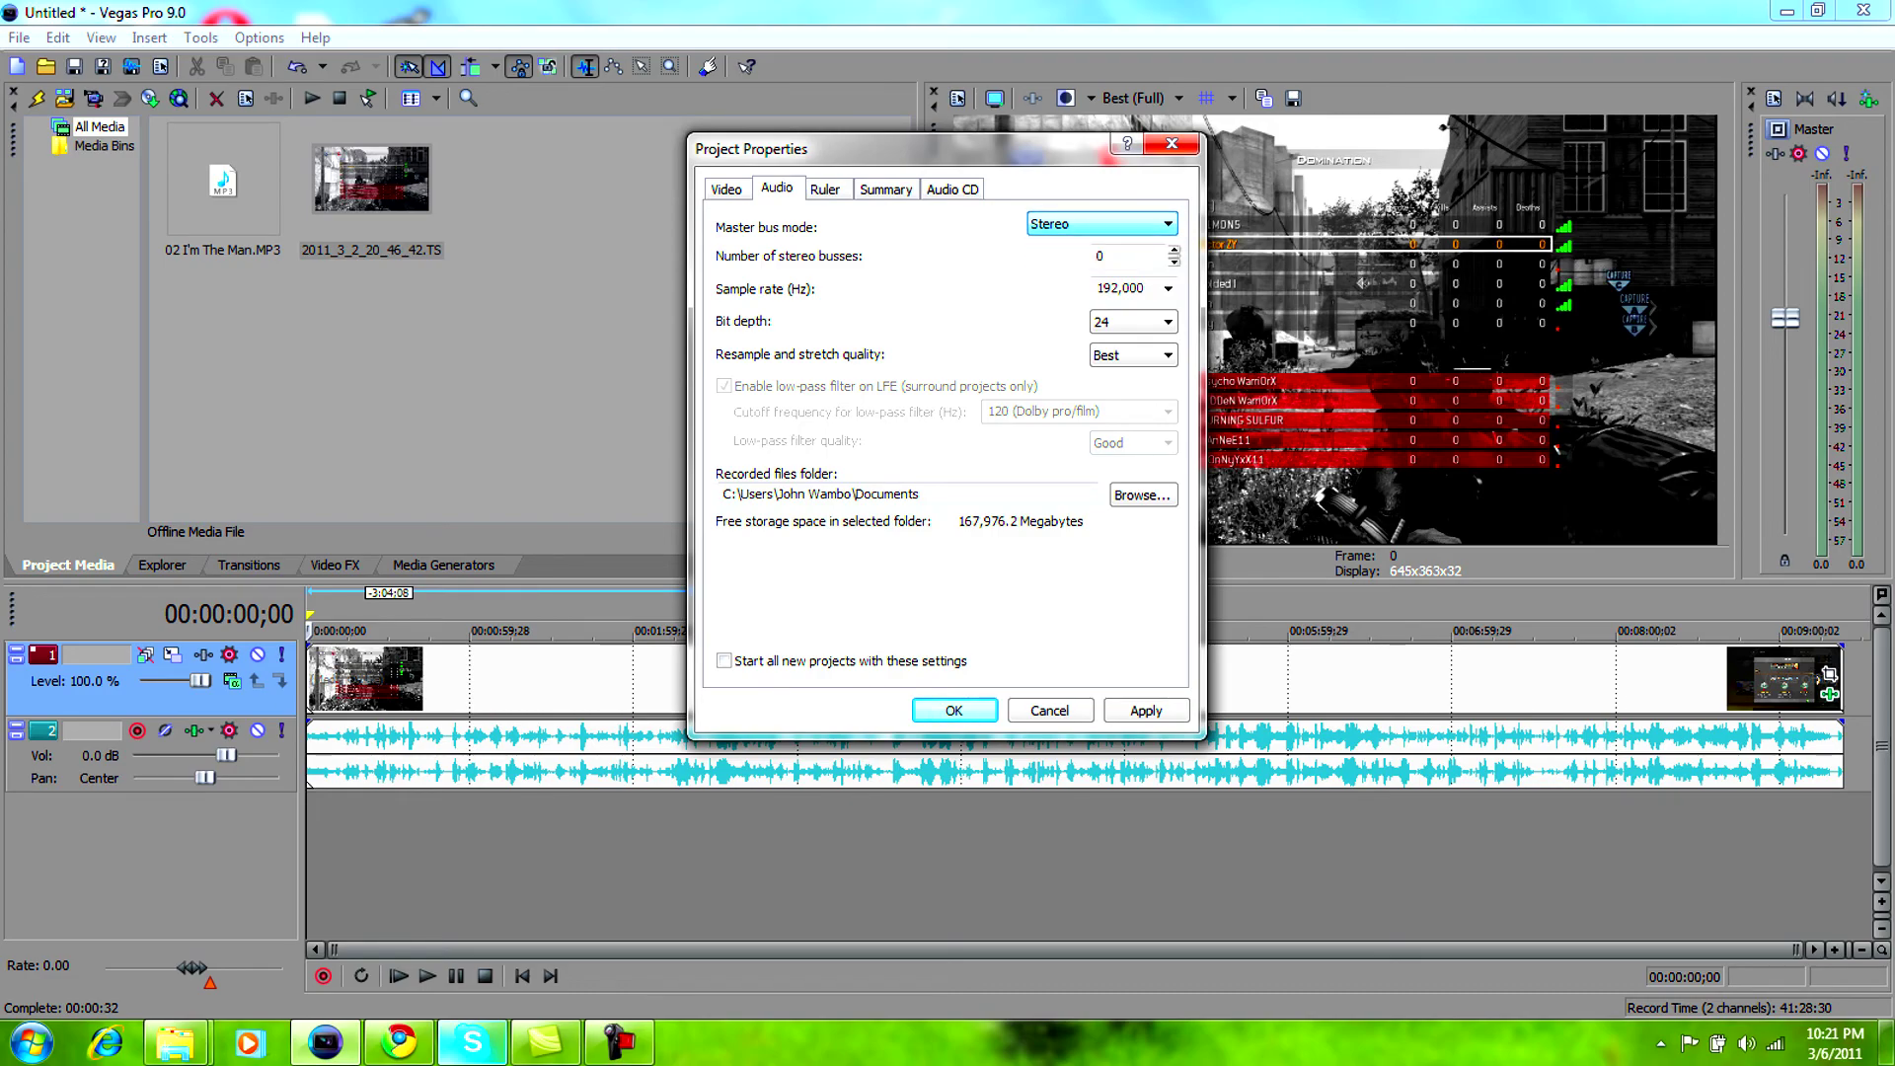
pyautogui.click(1135, 224)
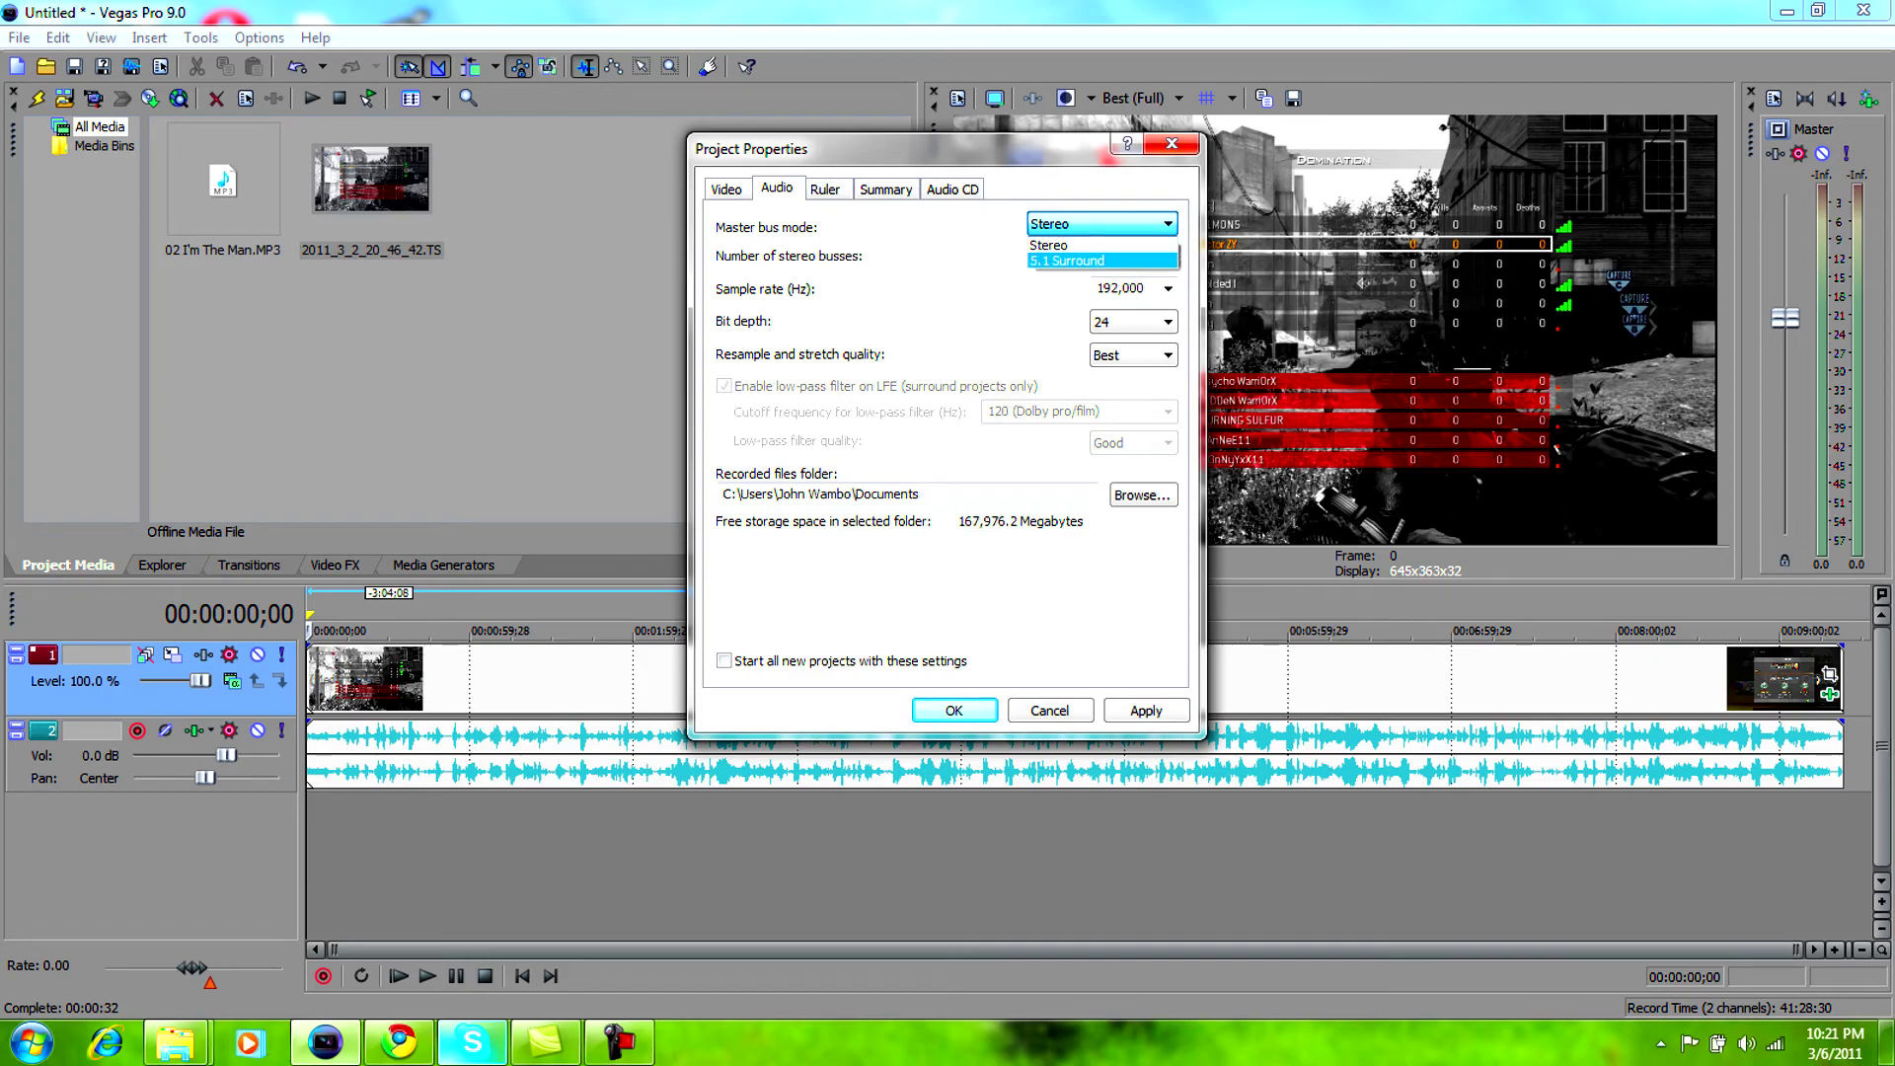
pyautogui.click(1101, 245)
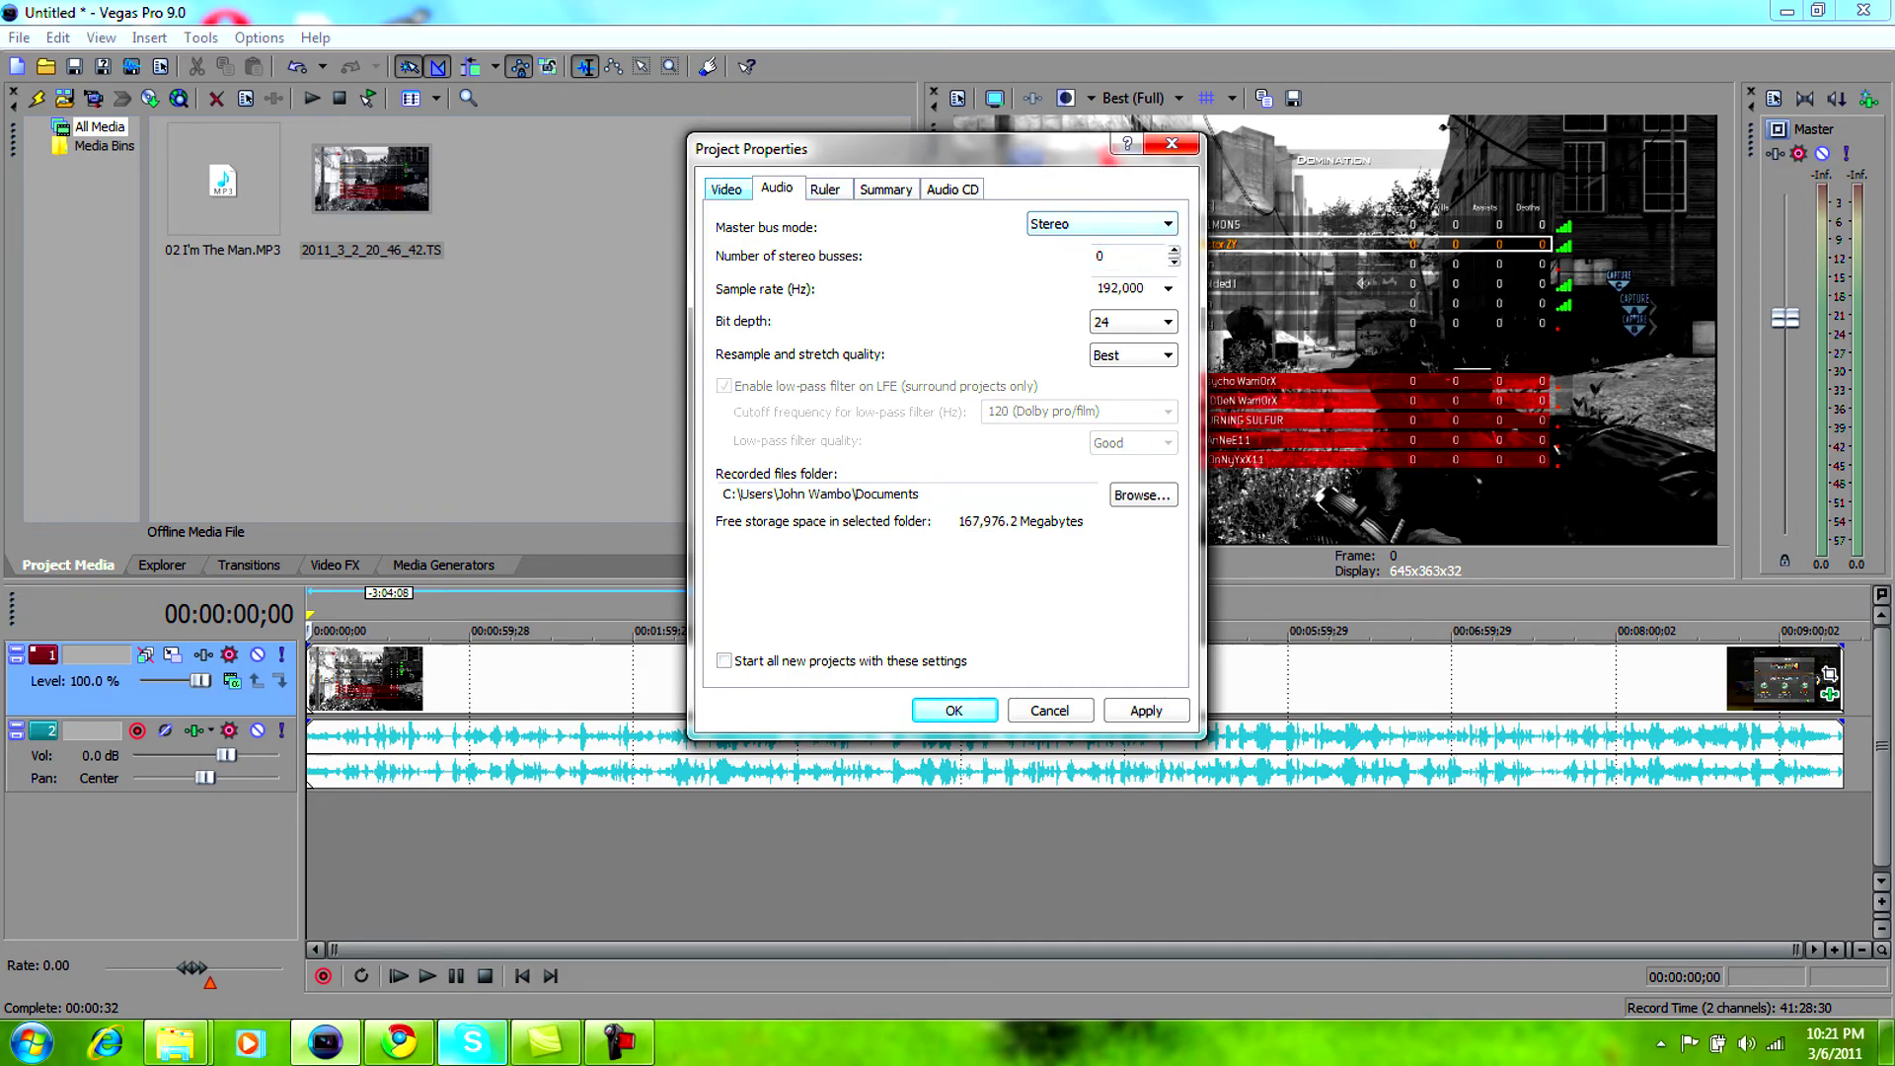
pyautogui.click(1171, 144)
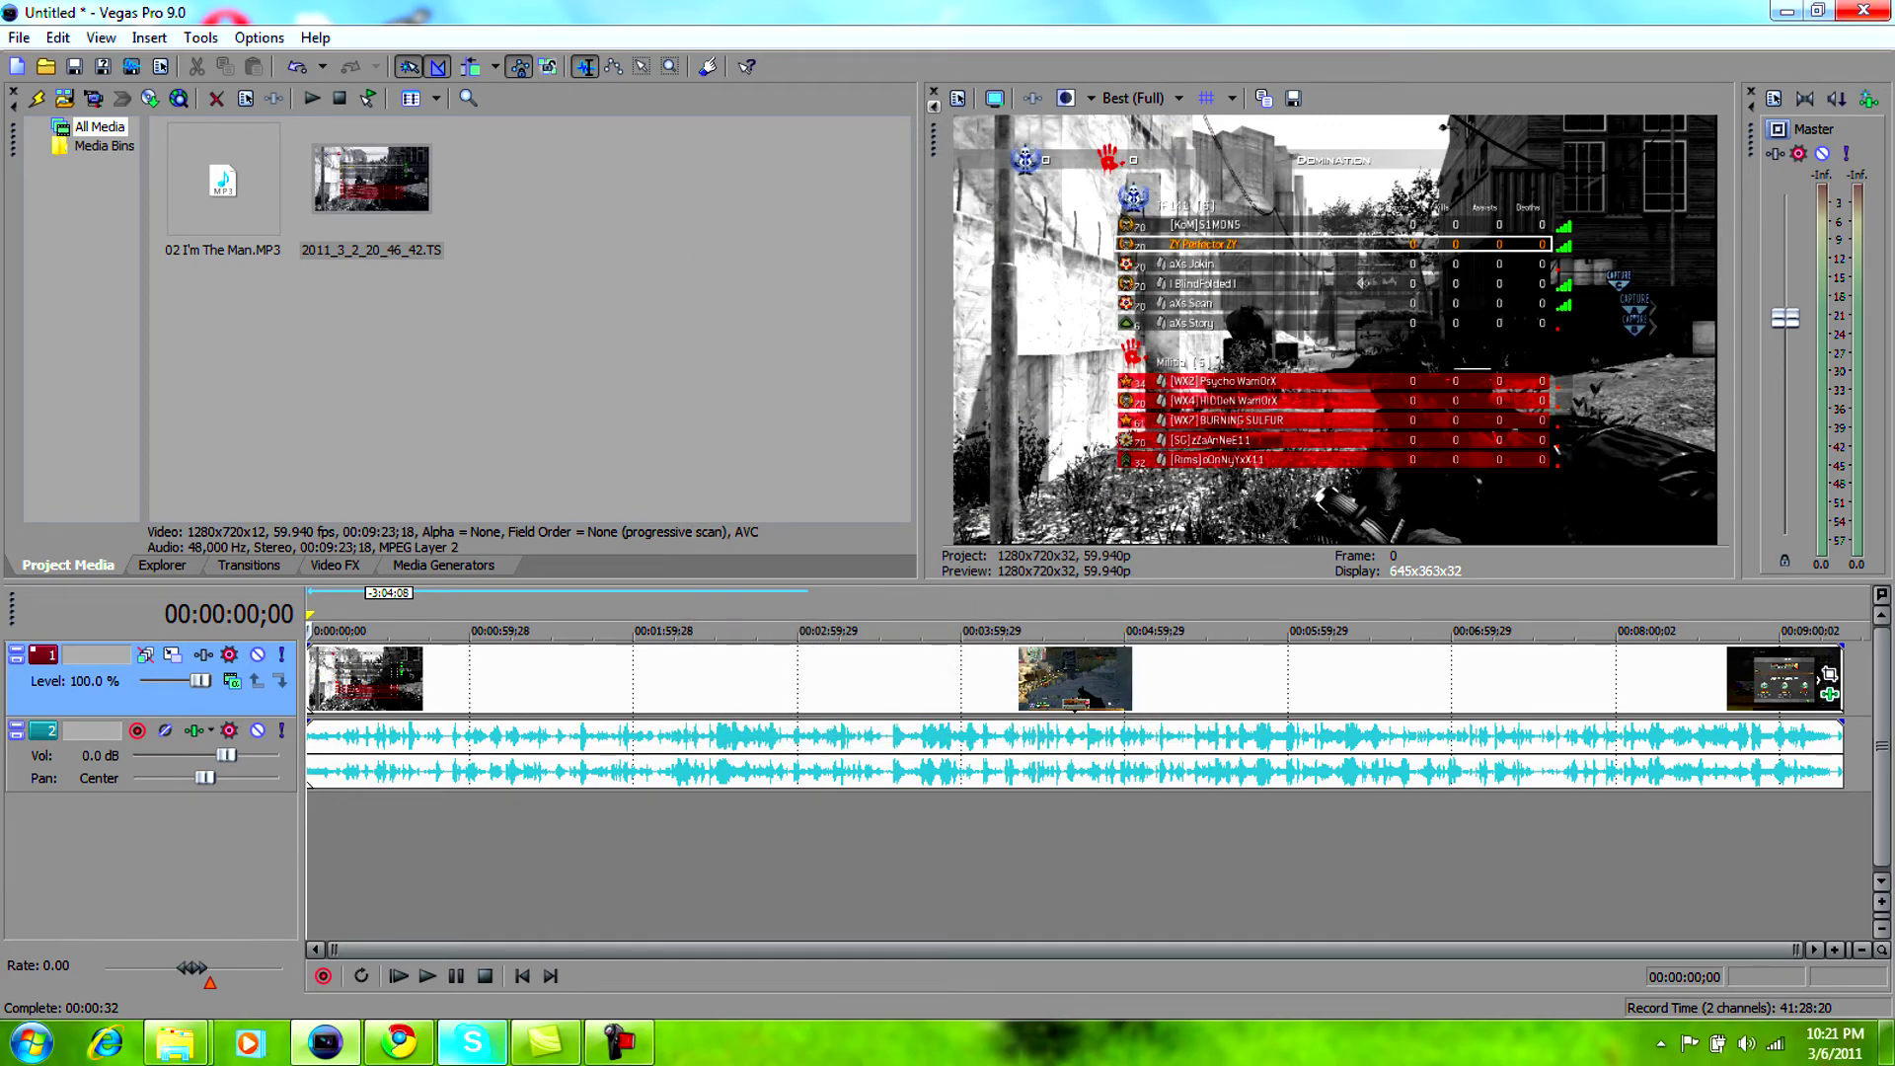
# Step: Open the gameplay clip's event effects and examine the Color Corrector's saturation, gamma, gain and offset settings
pyautogui.click(335, 566)
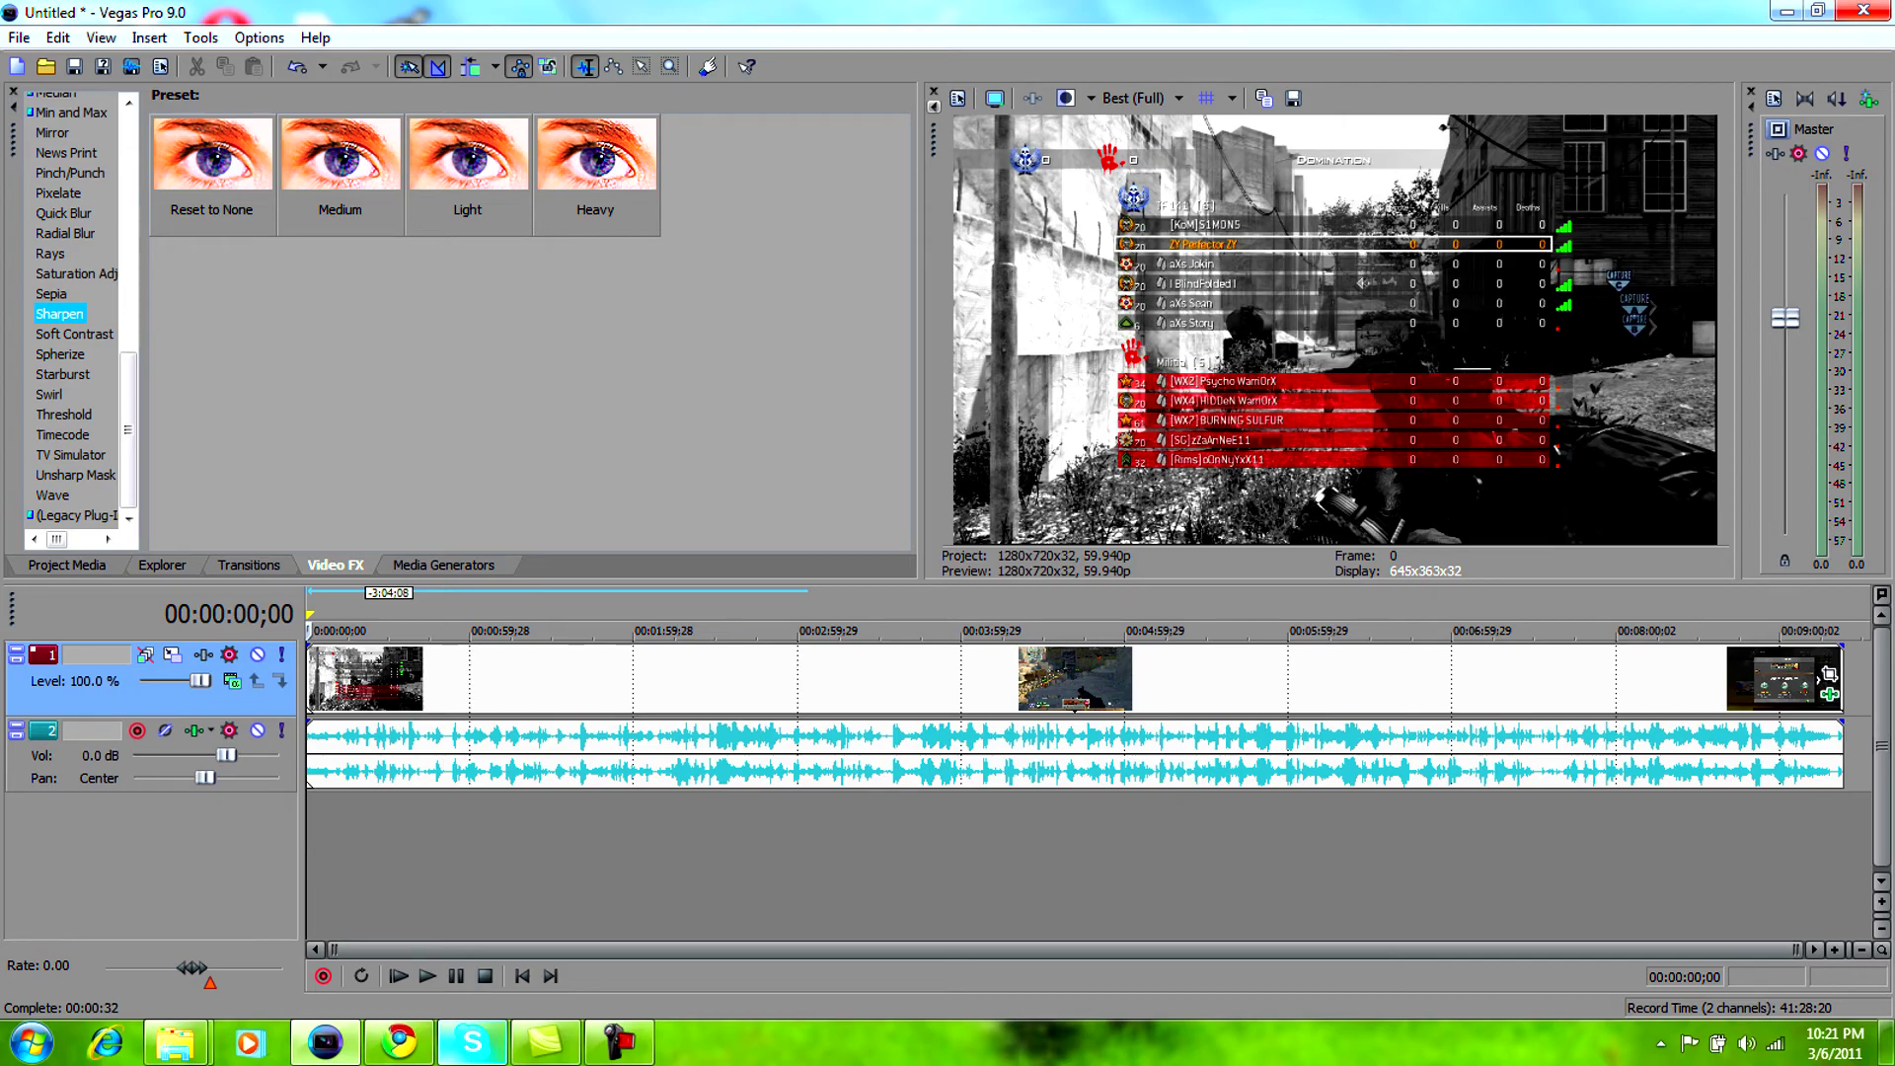
pyautogui.click(1829, 693)
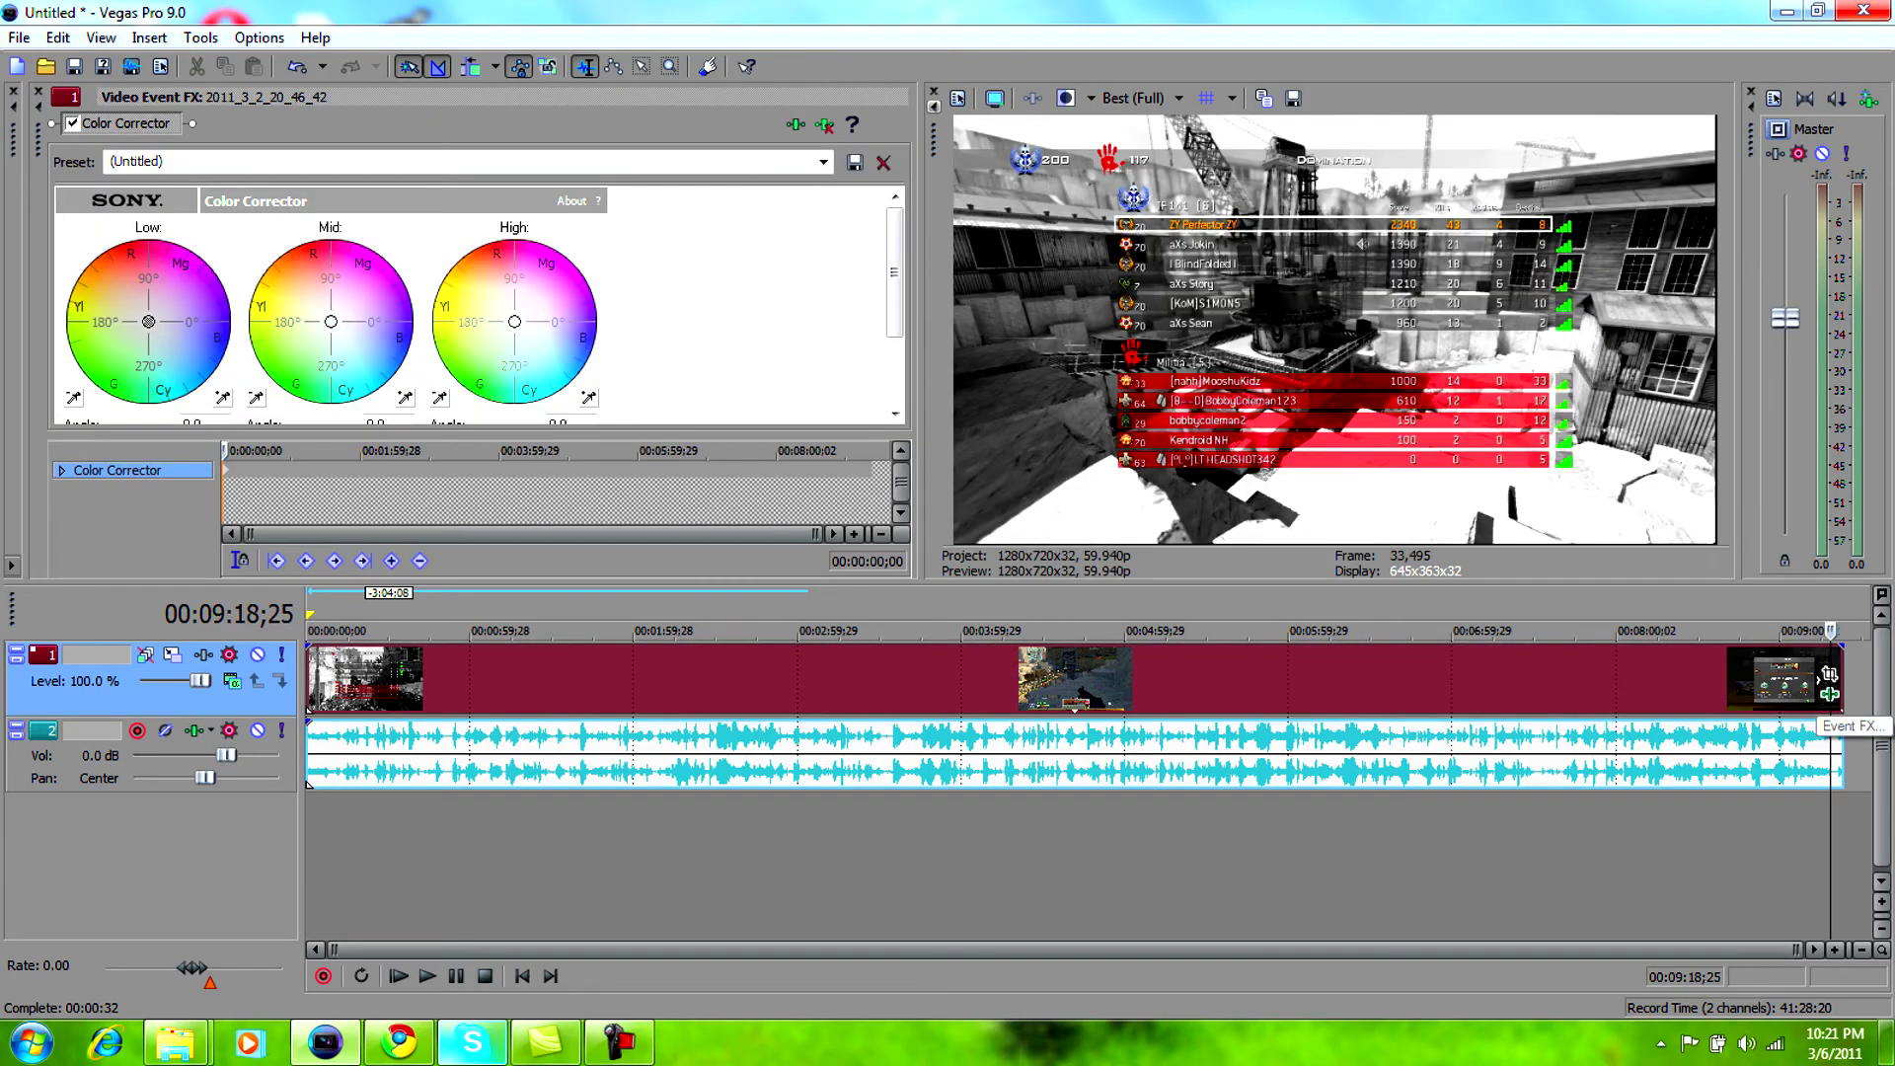
pyautogui.moveTo(895, 273); pyautogui.dragTo(896, 341)
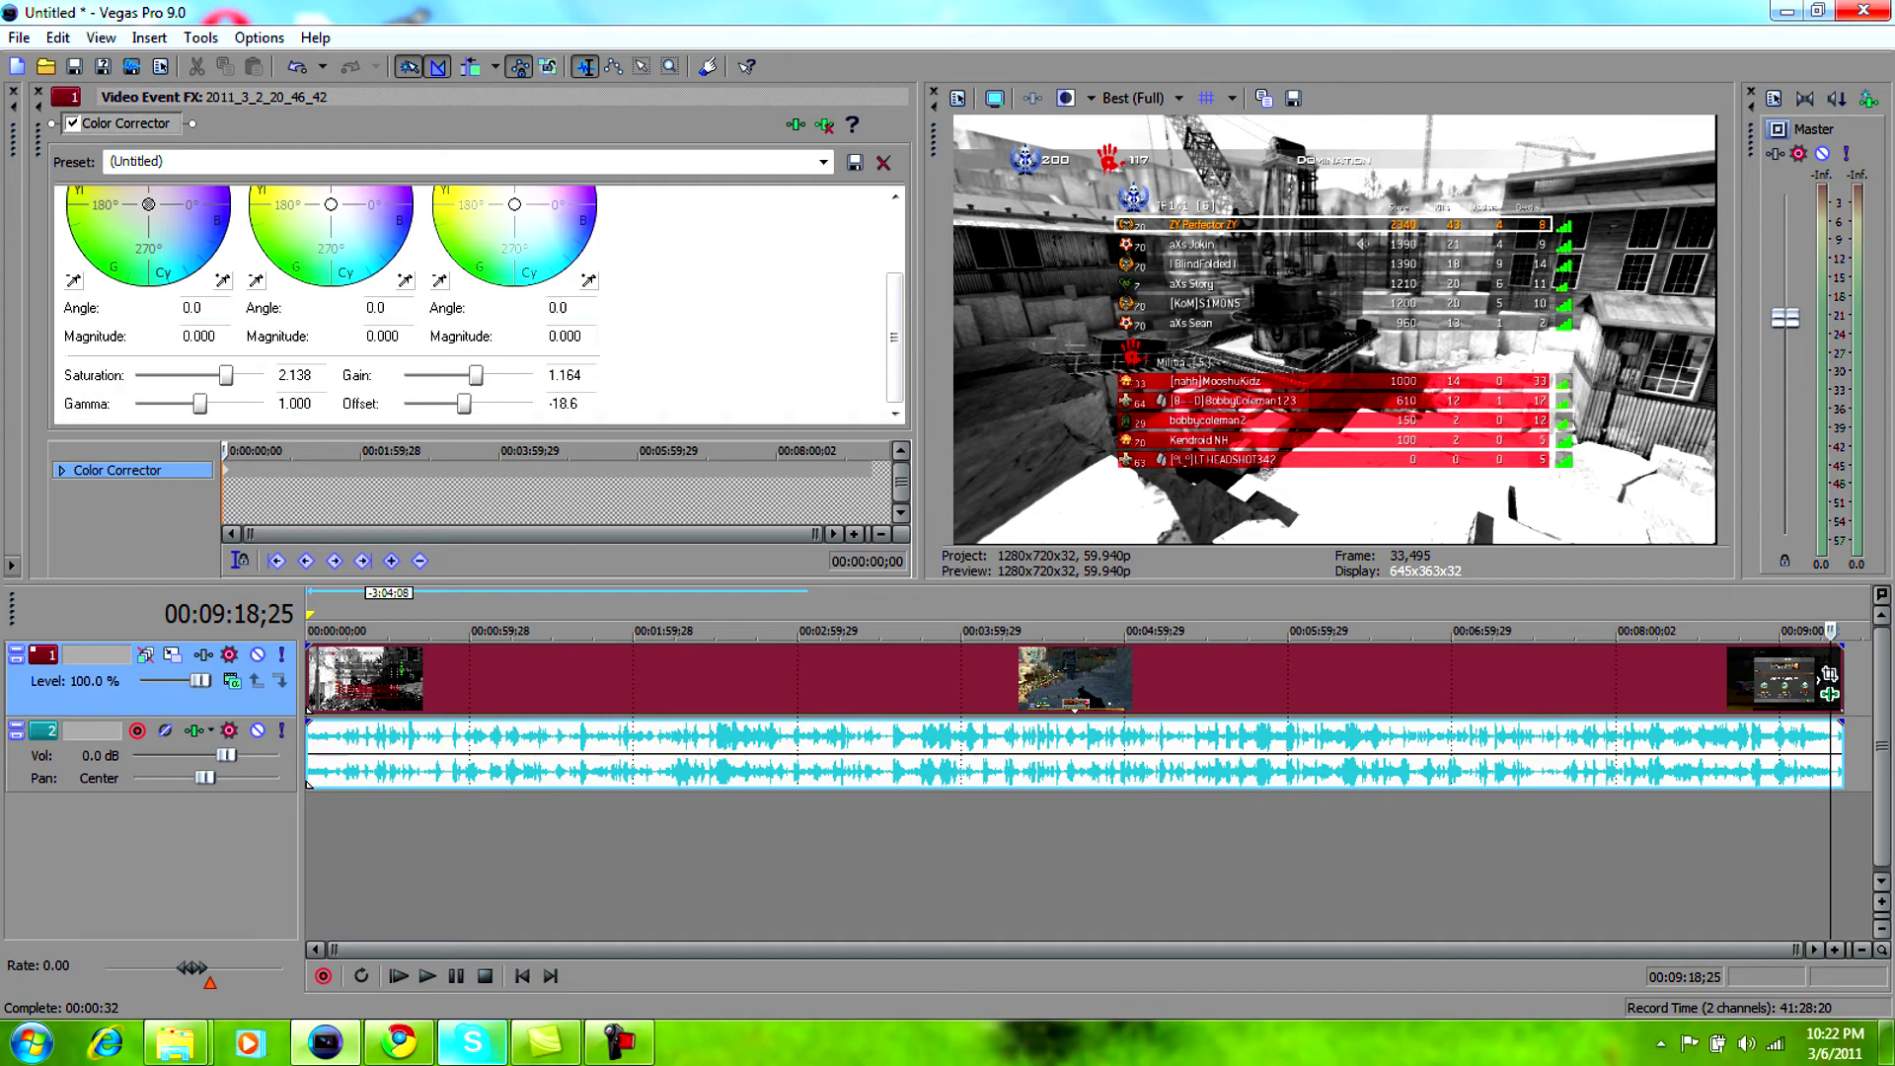
# Step: Resize the window panes to enlarge the video preview while keeping the effect settings and timeline visible
pyautogui.moveTo(920, 335); pyautogui.dragTo(500, 336)
pyautogui.moveTo(632, 582); pyautogui.dragTo(632, 952)
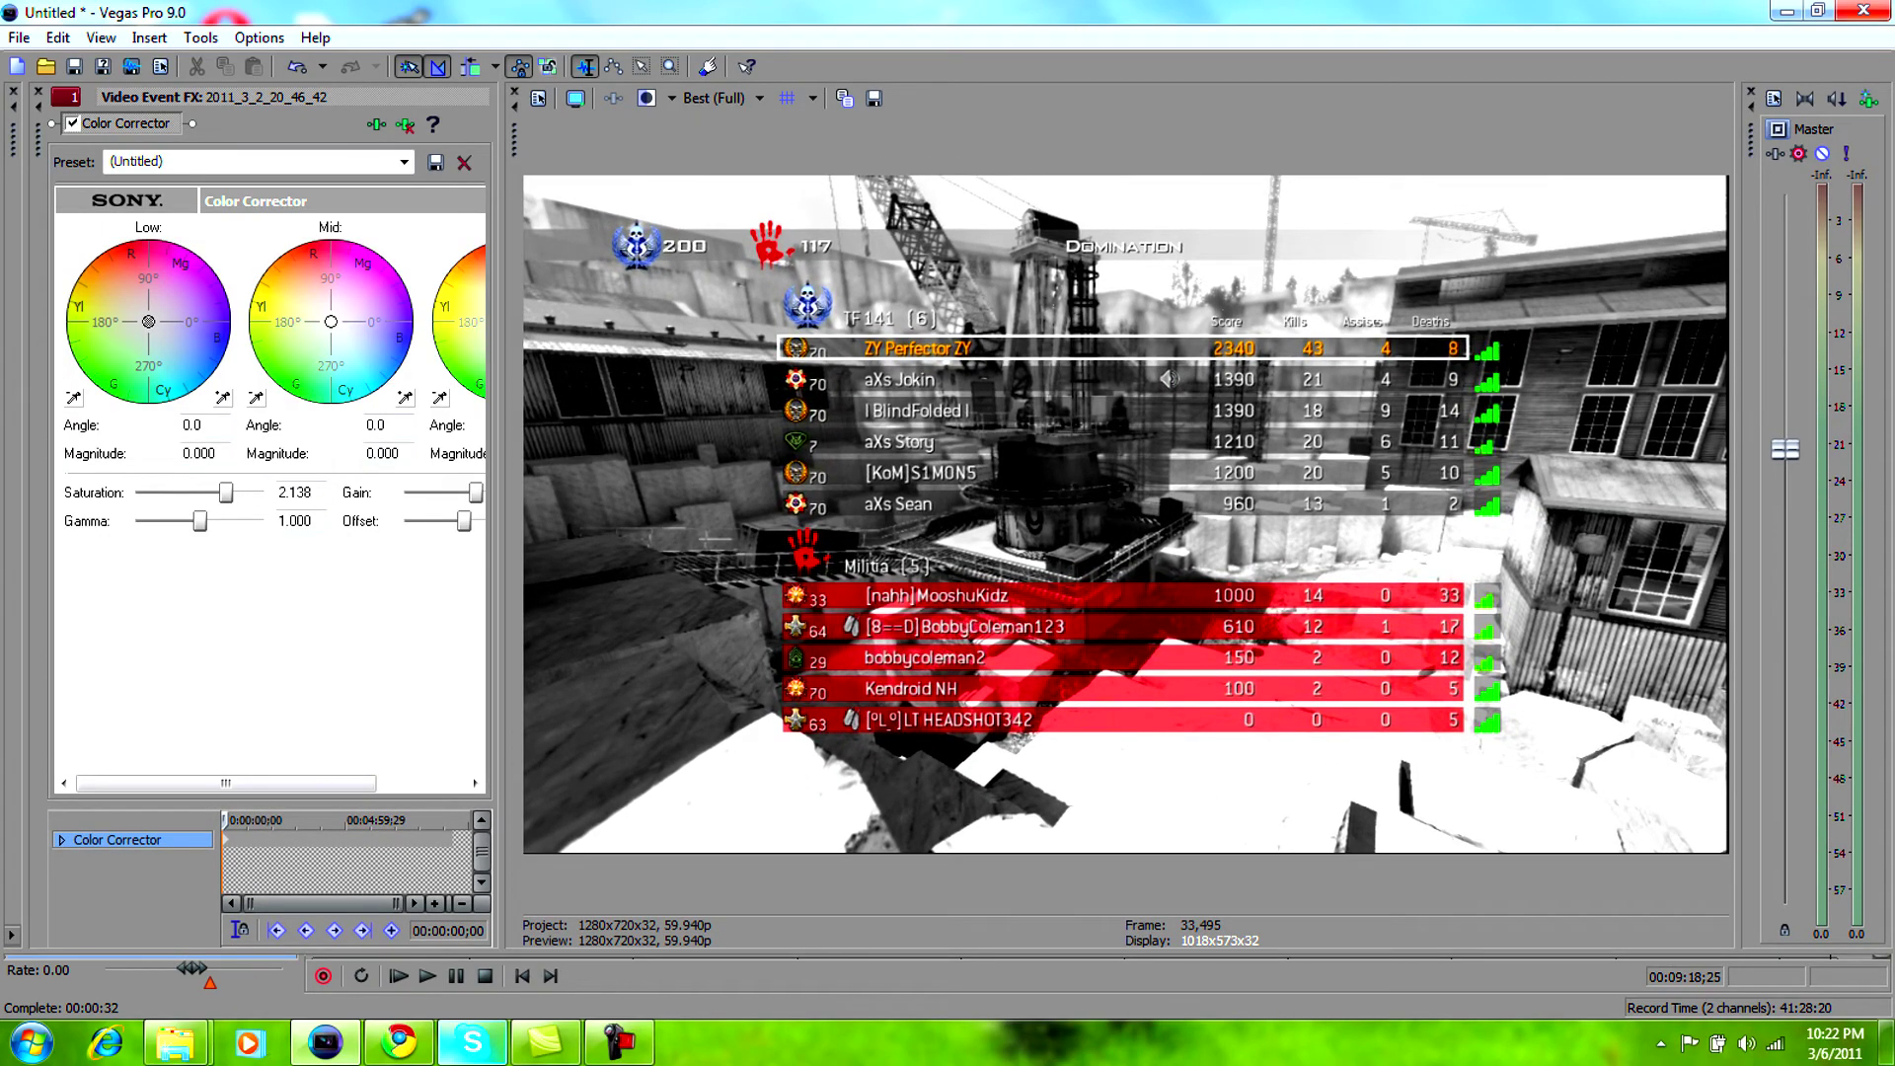
pyautogui.moveTo(987, 950); pyautogui.dragTo(987, 639)
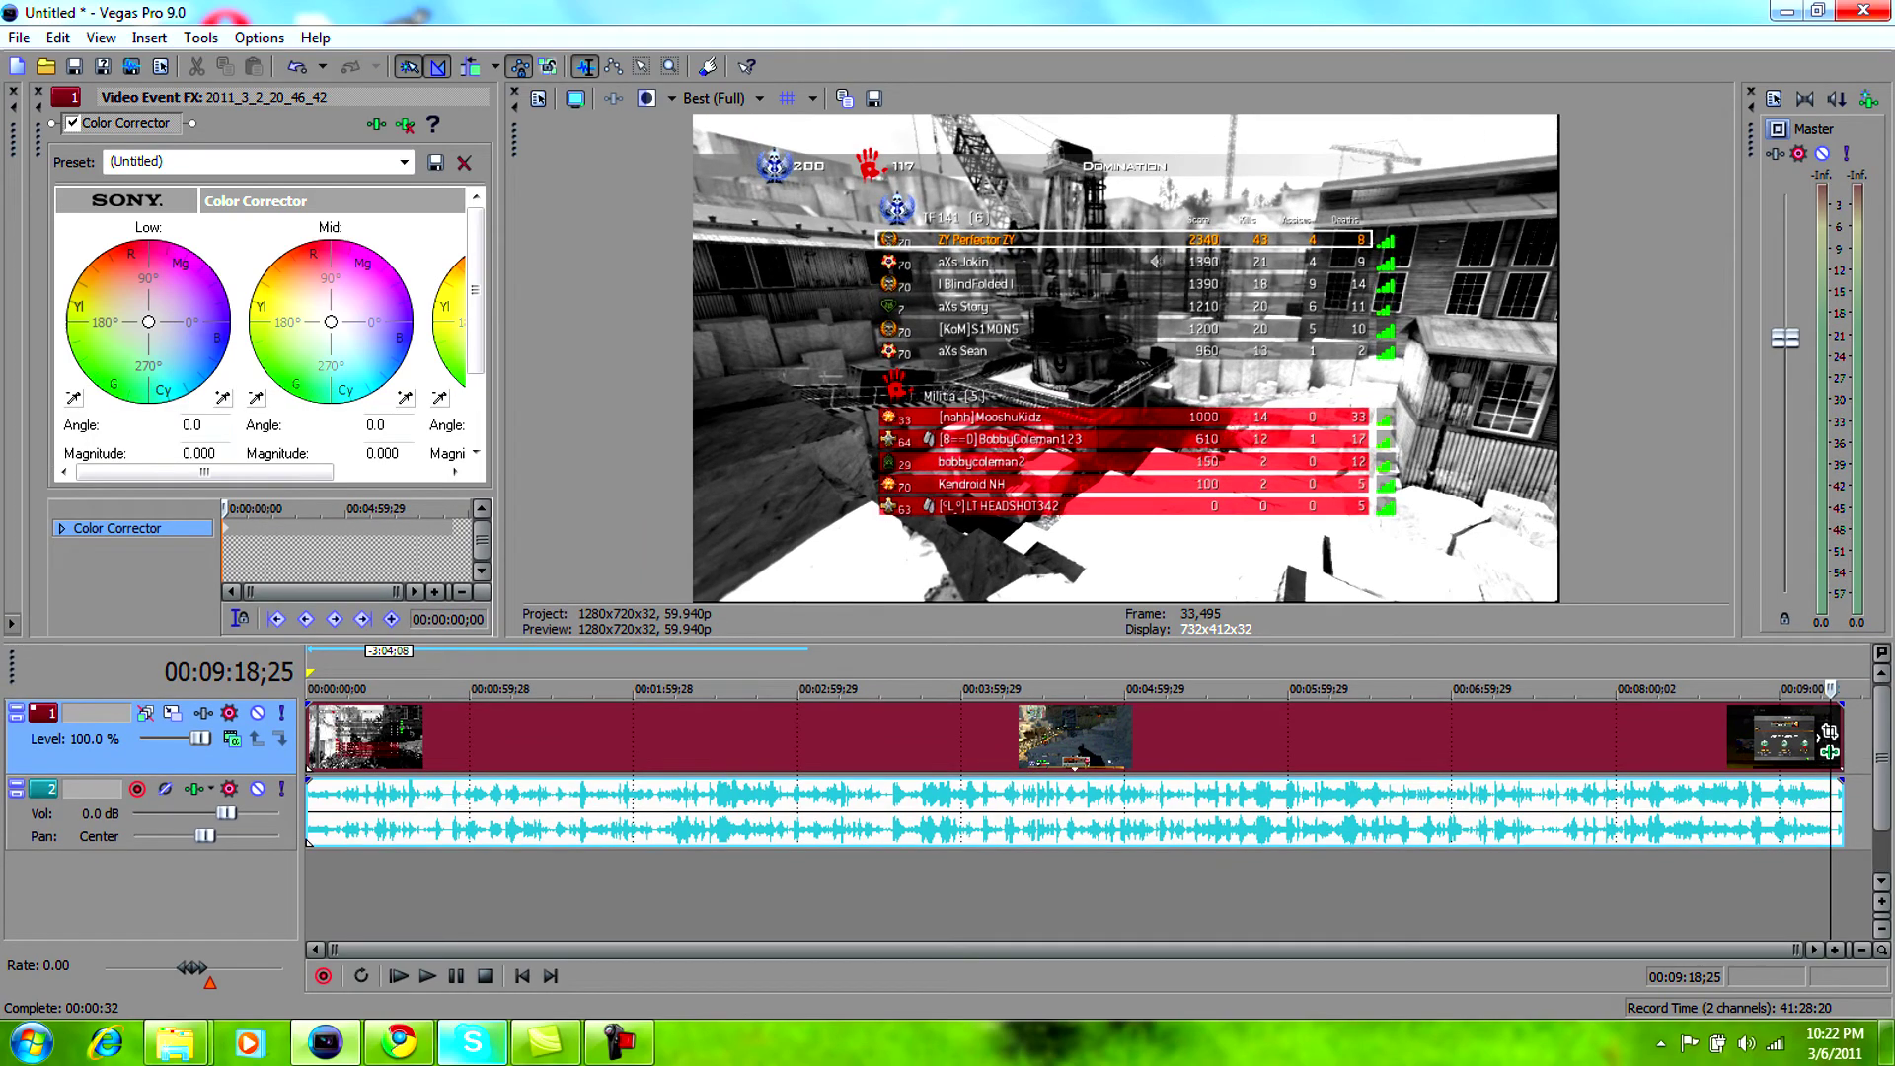
pyautogui.moveTo(513, 335); pyautogui.dragTo(855, 336)
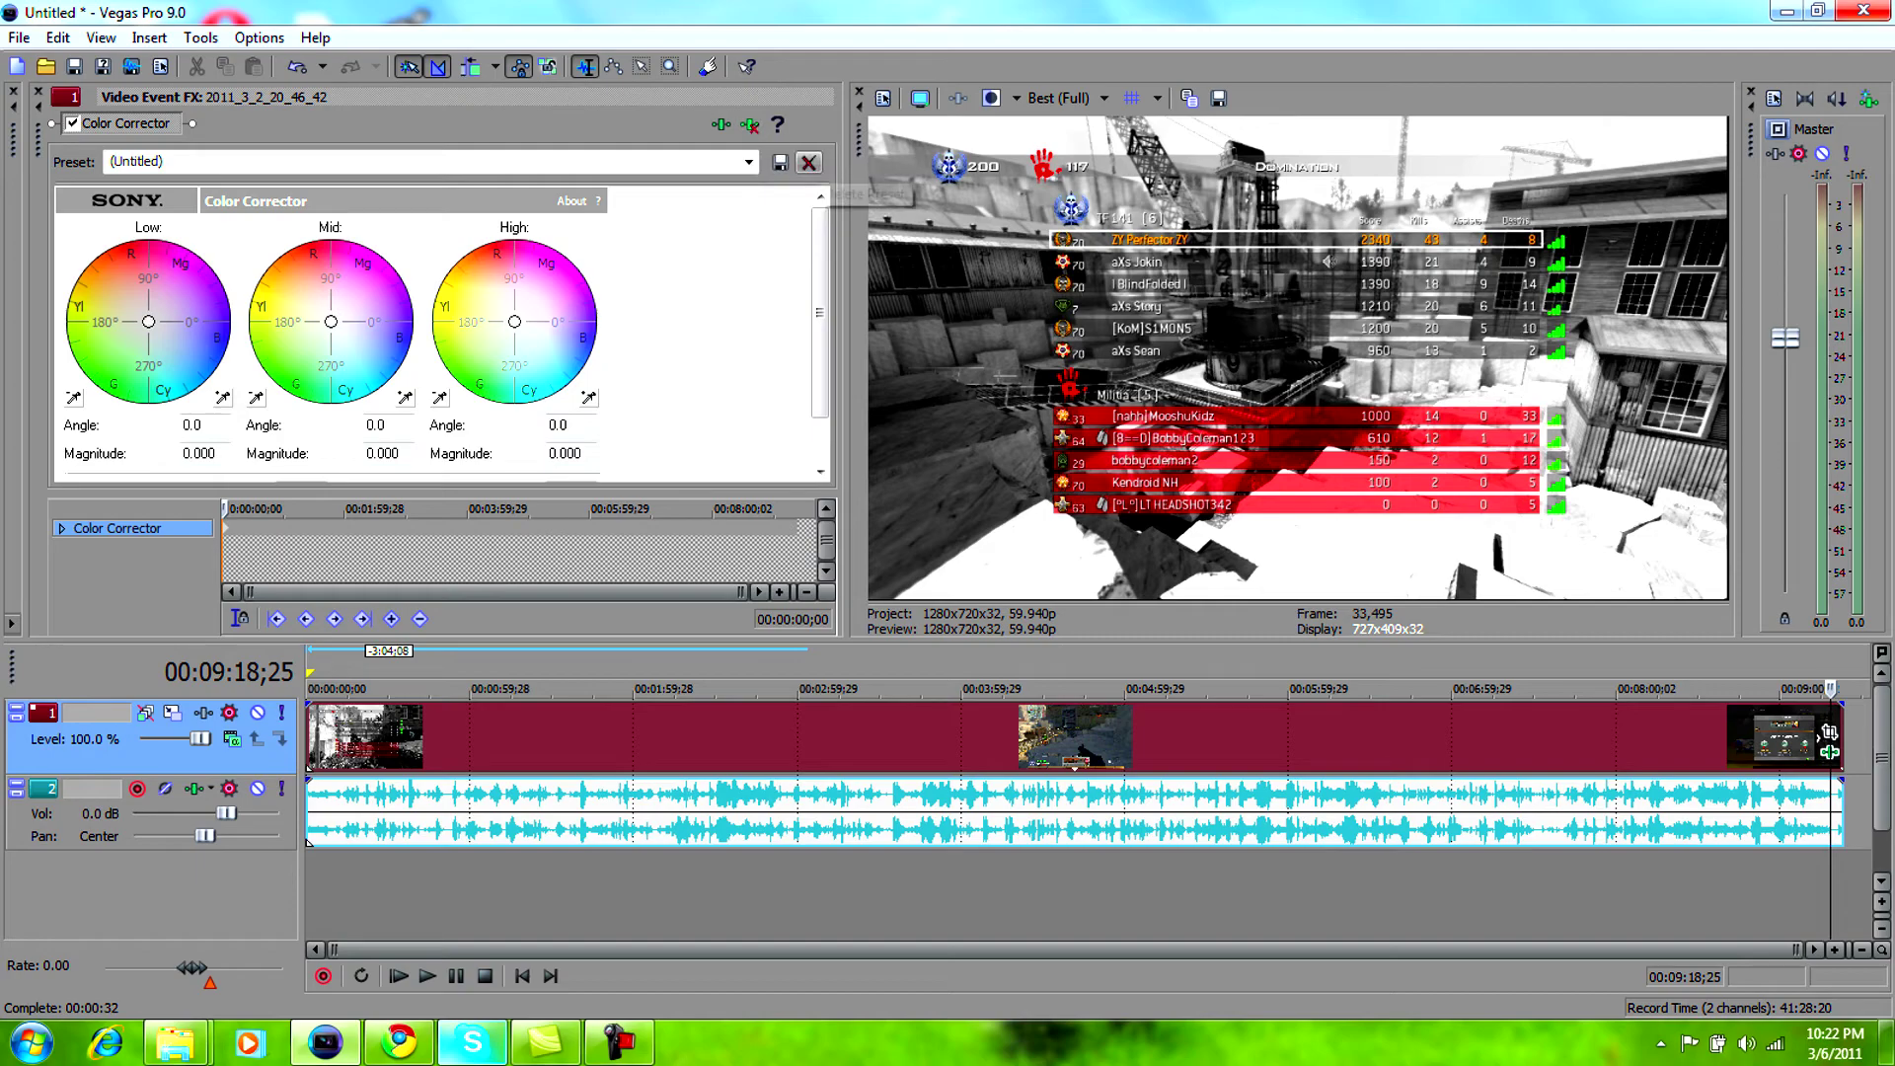
# Step: Remove the Color Corrector from the gameplay clip and narrow the video preview slightly
pyautogui.click(750, 125)
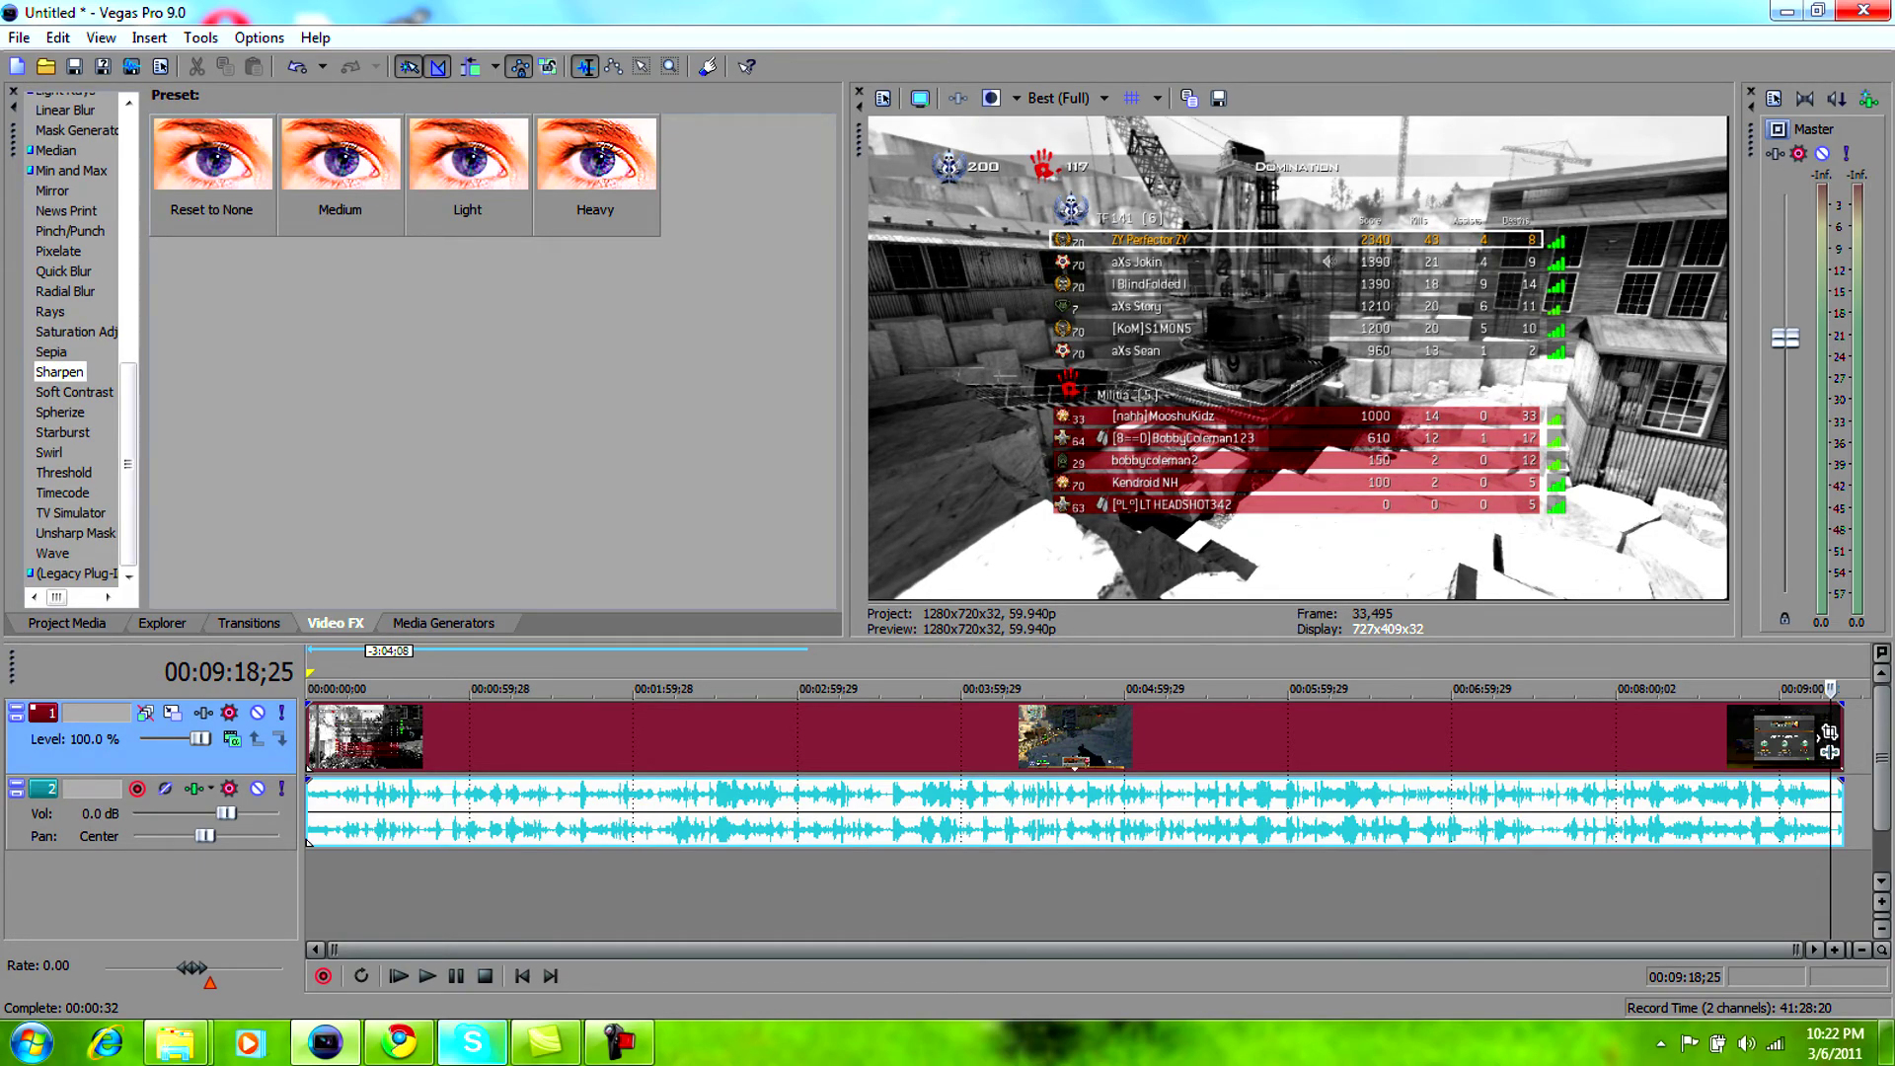
pyautogui.moveTo(846, 360); pyautogui.dragTo(917, 360)
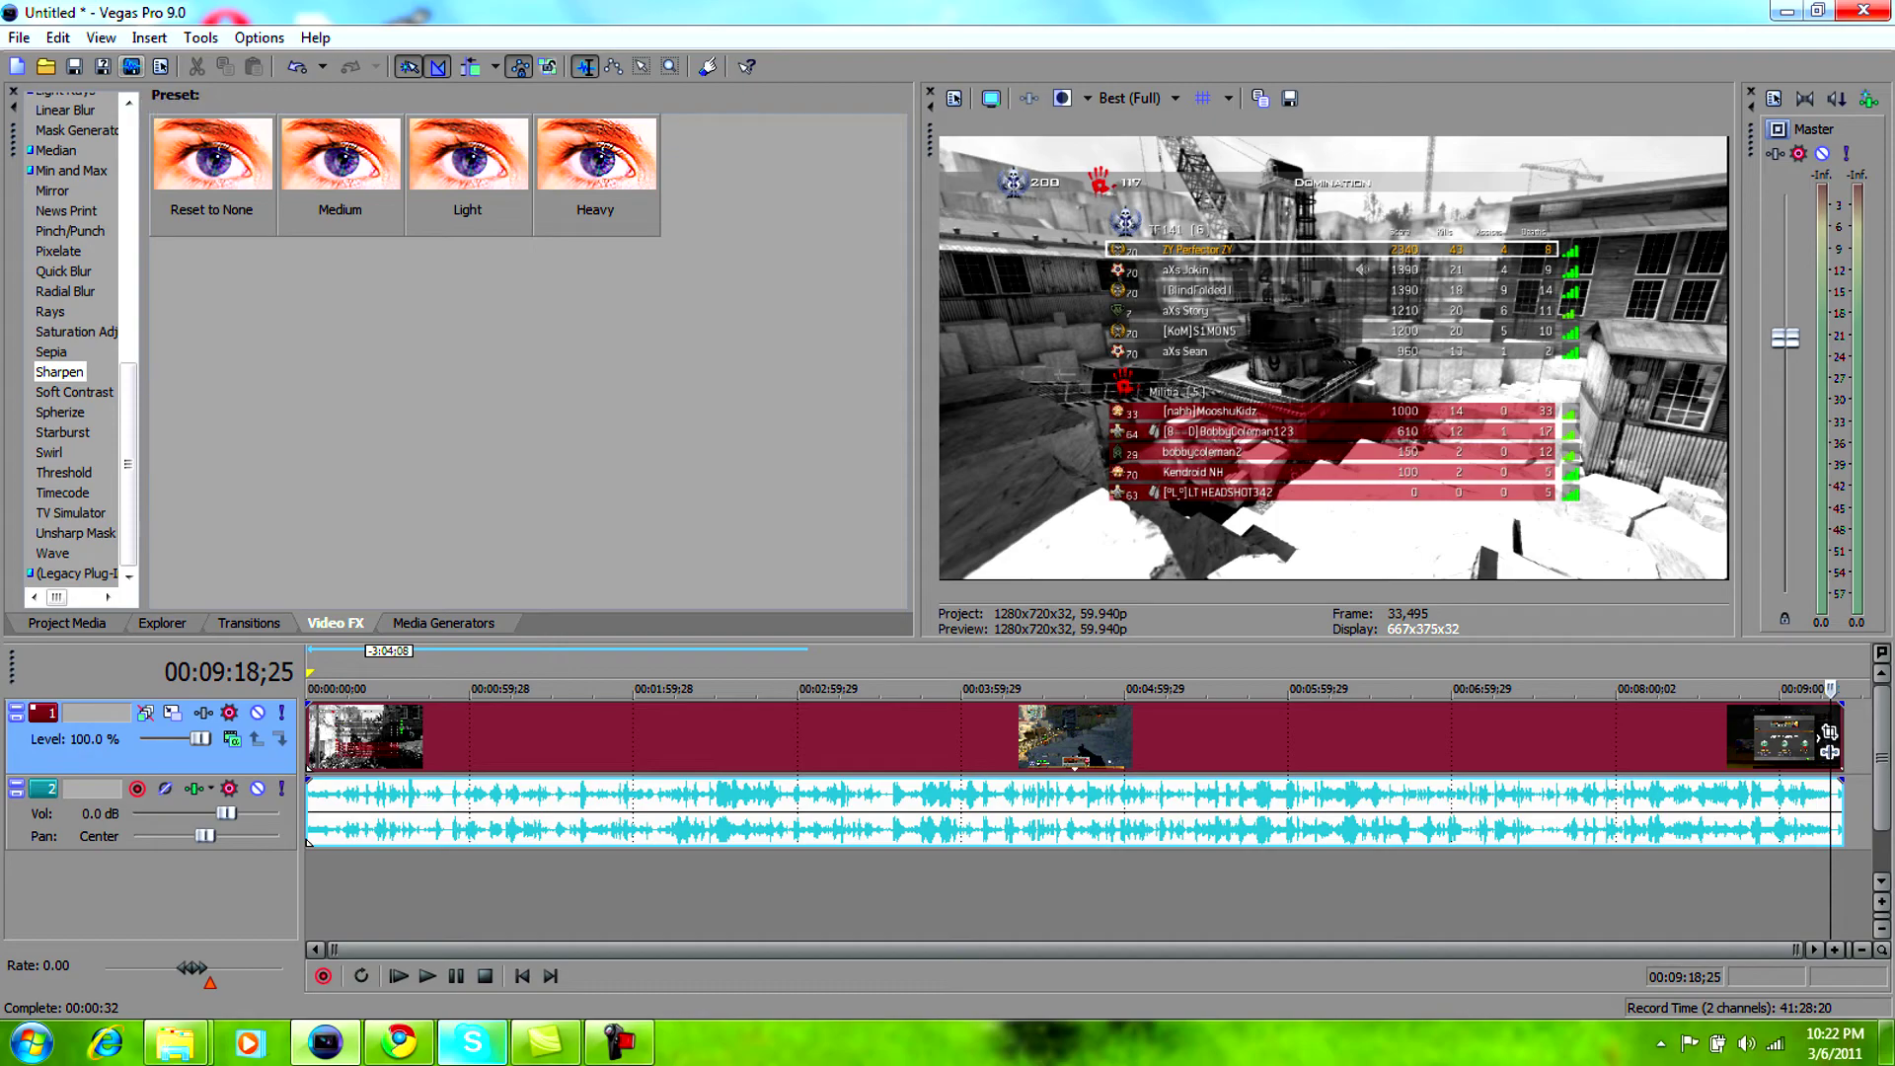
pyautogui.hotkey('alt', '1')
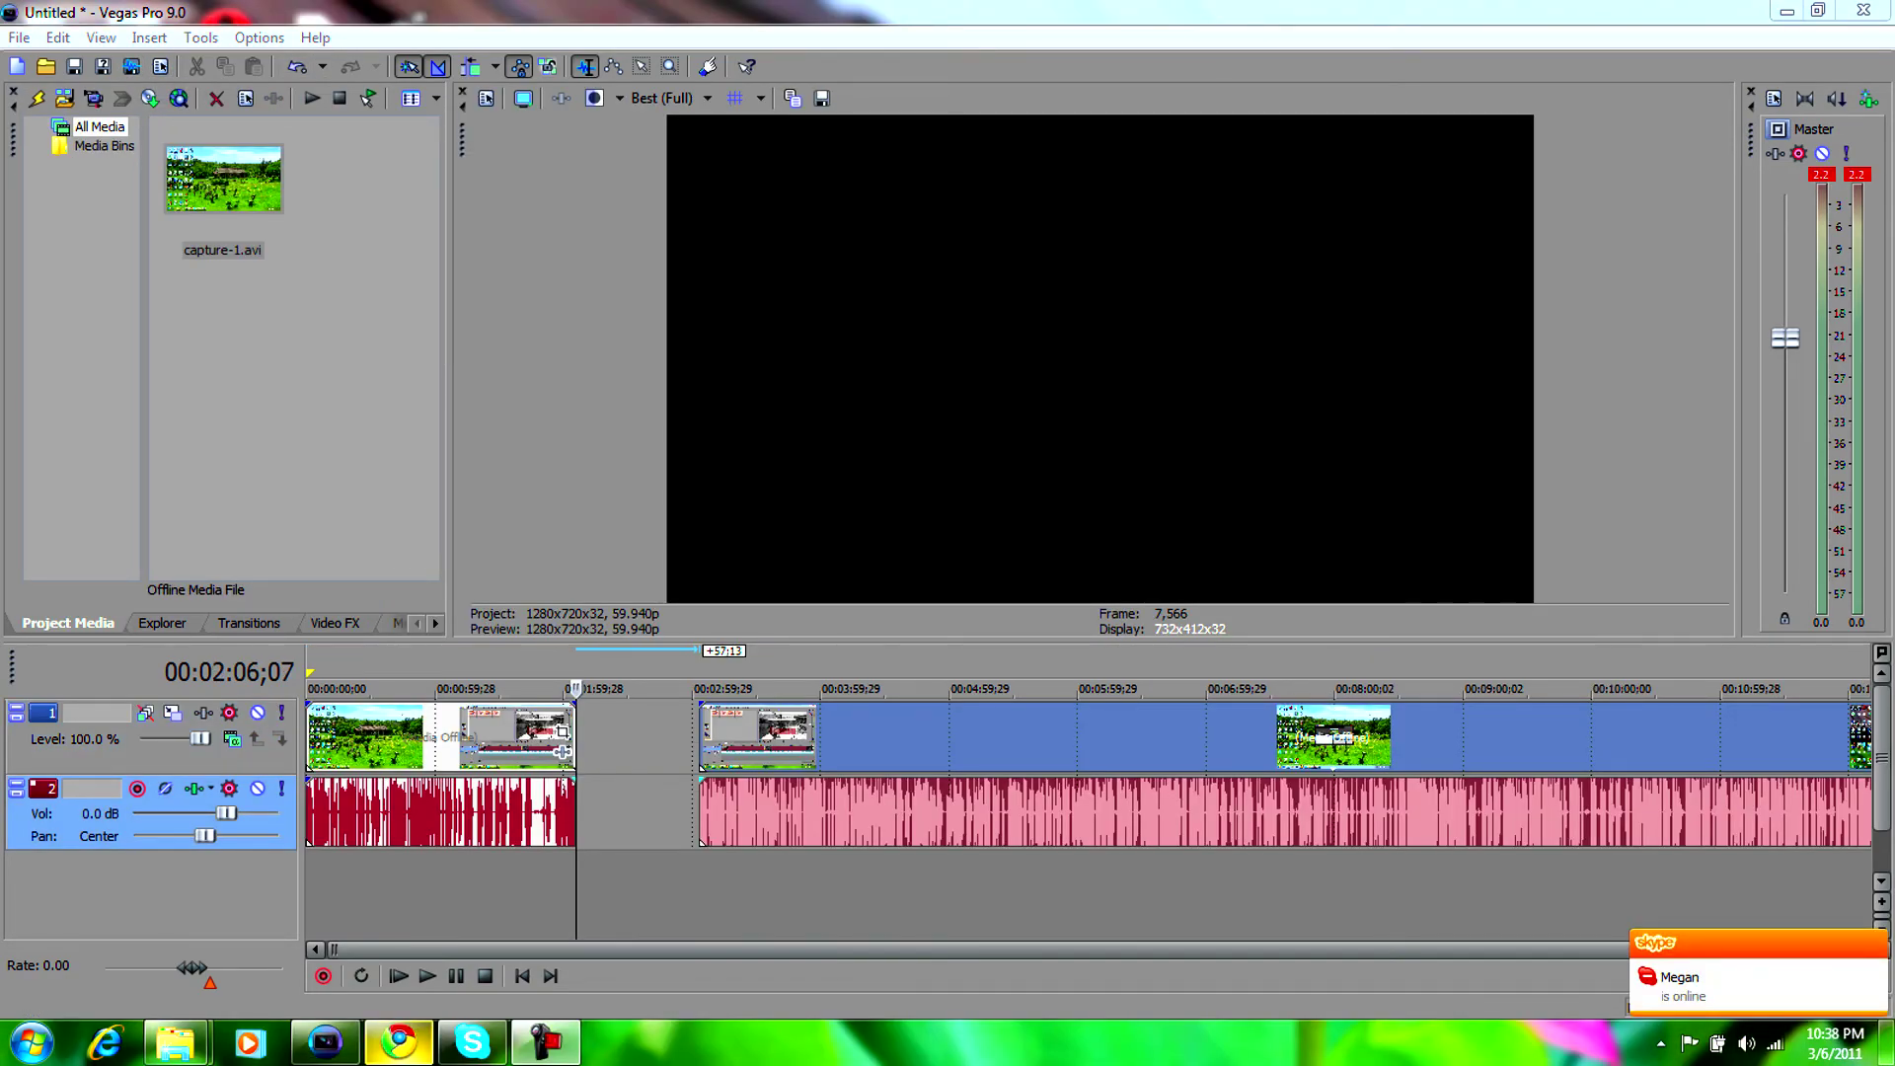
pyautogui.click(400, 1041)
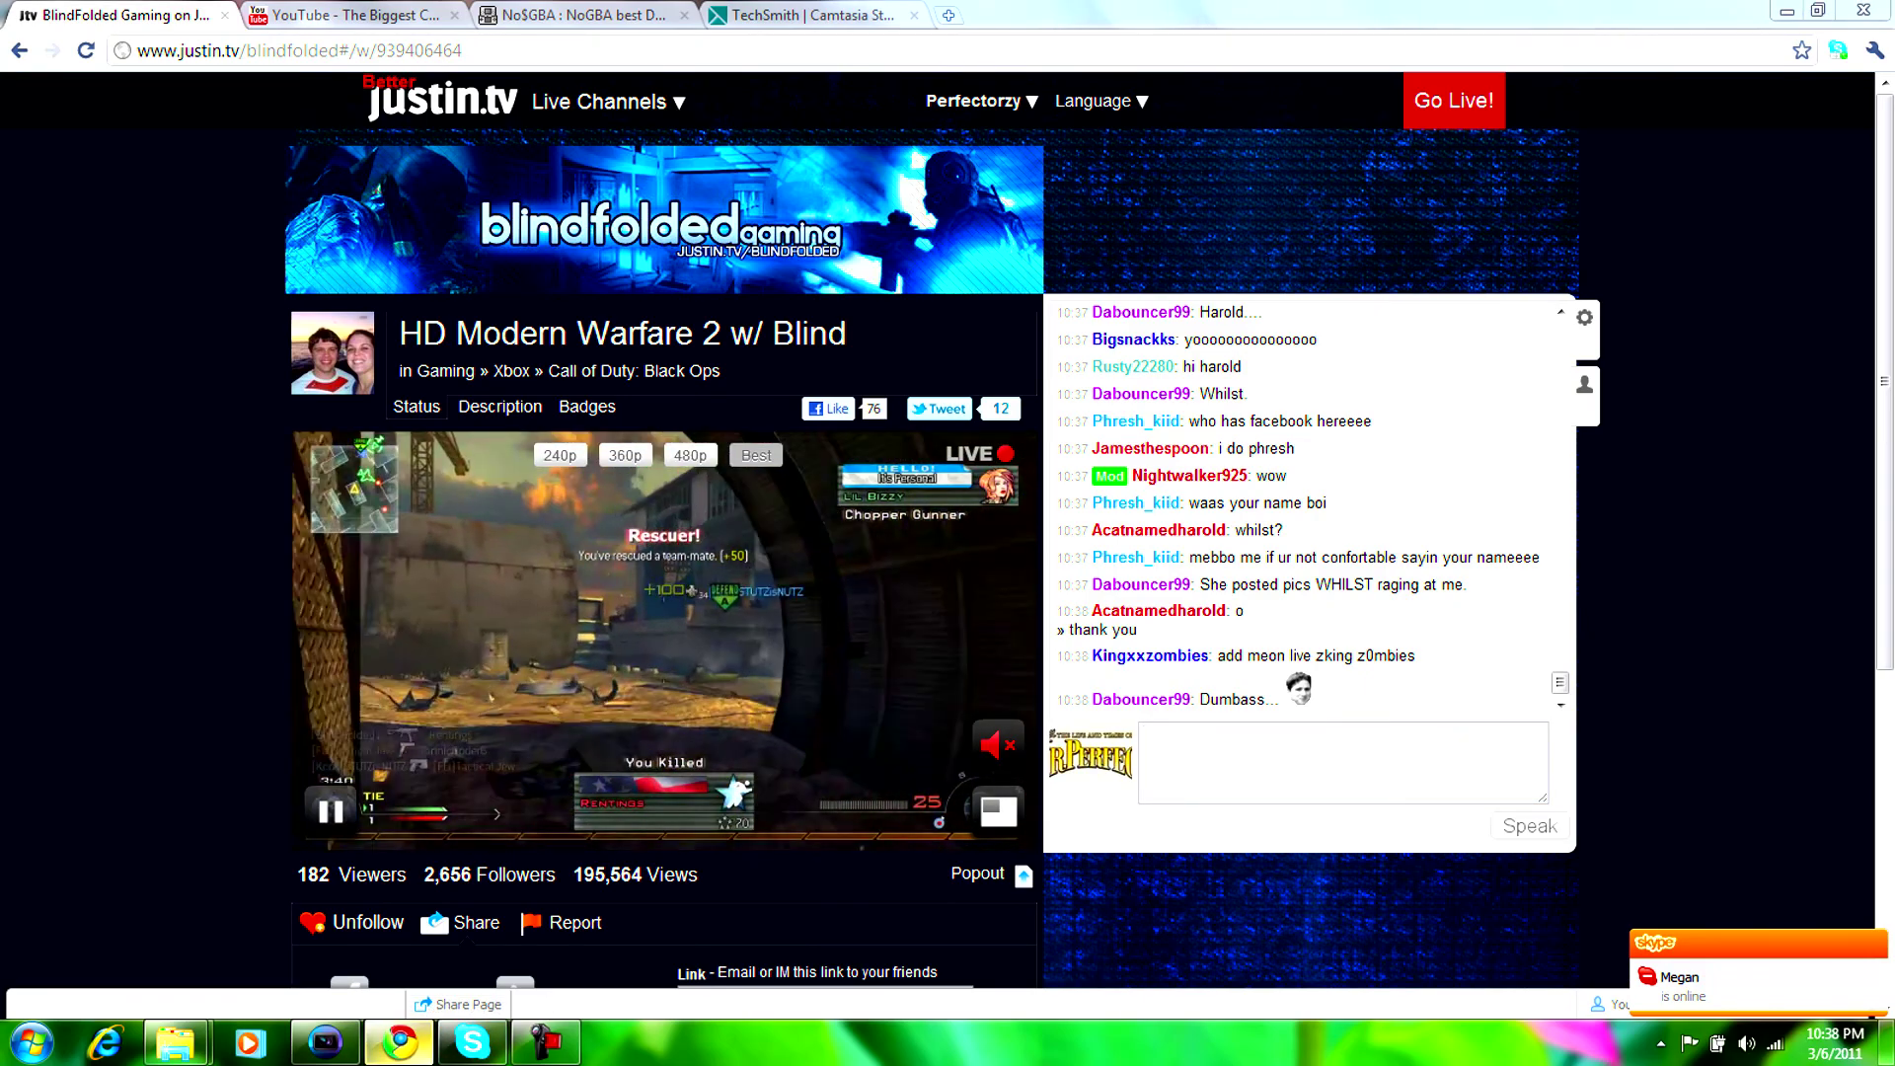
pyautogui.click(399, 1041)
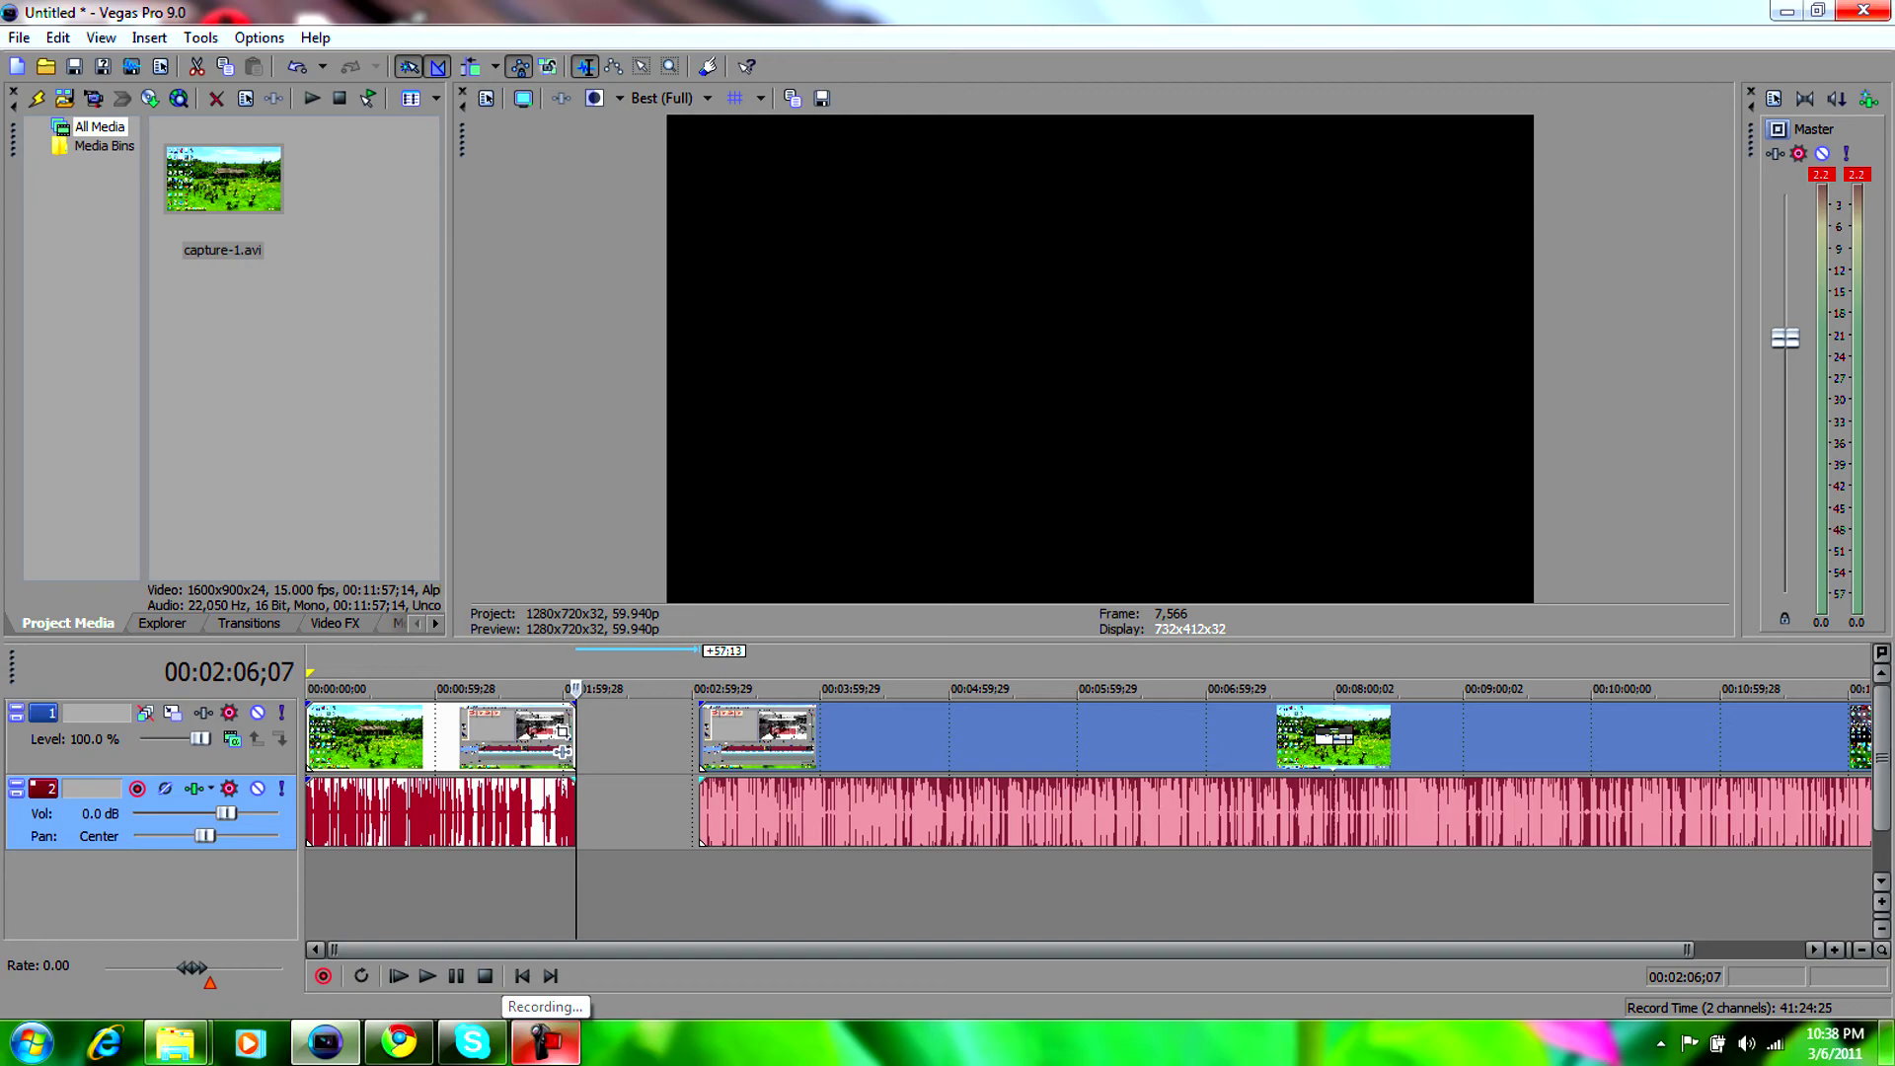
# Step: Open the properties of the second capture-1 video event and disable resampling
pyautogui.rightClick(743, 753)
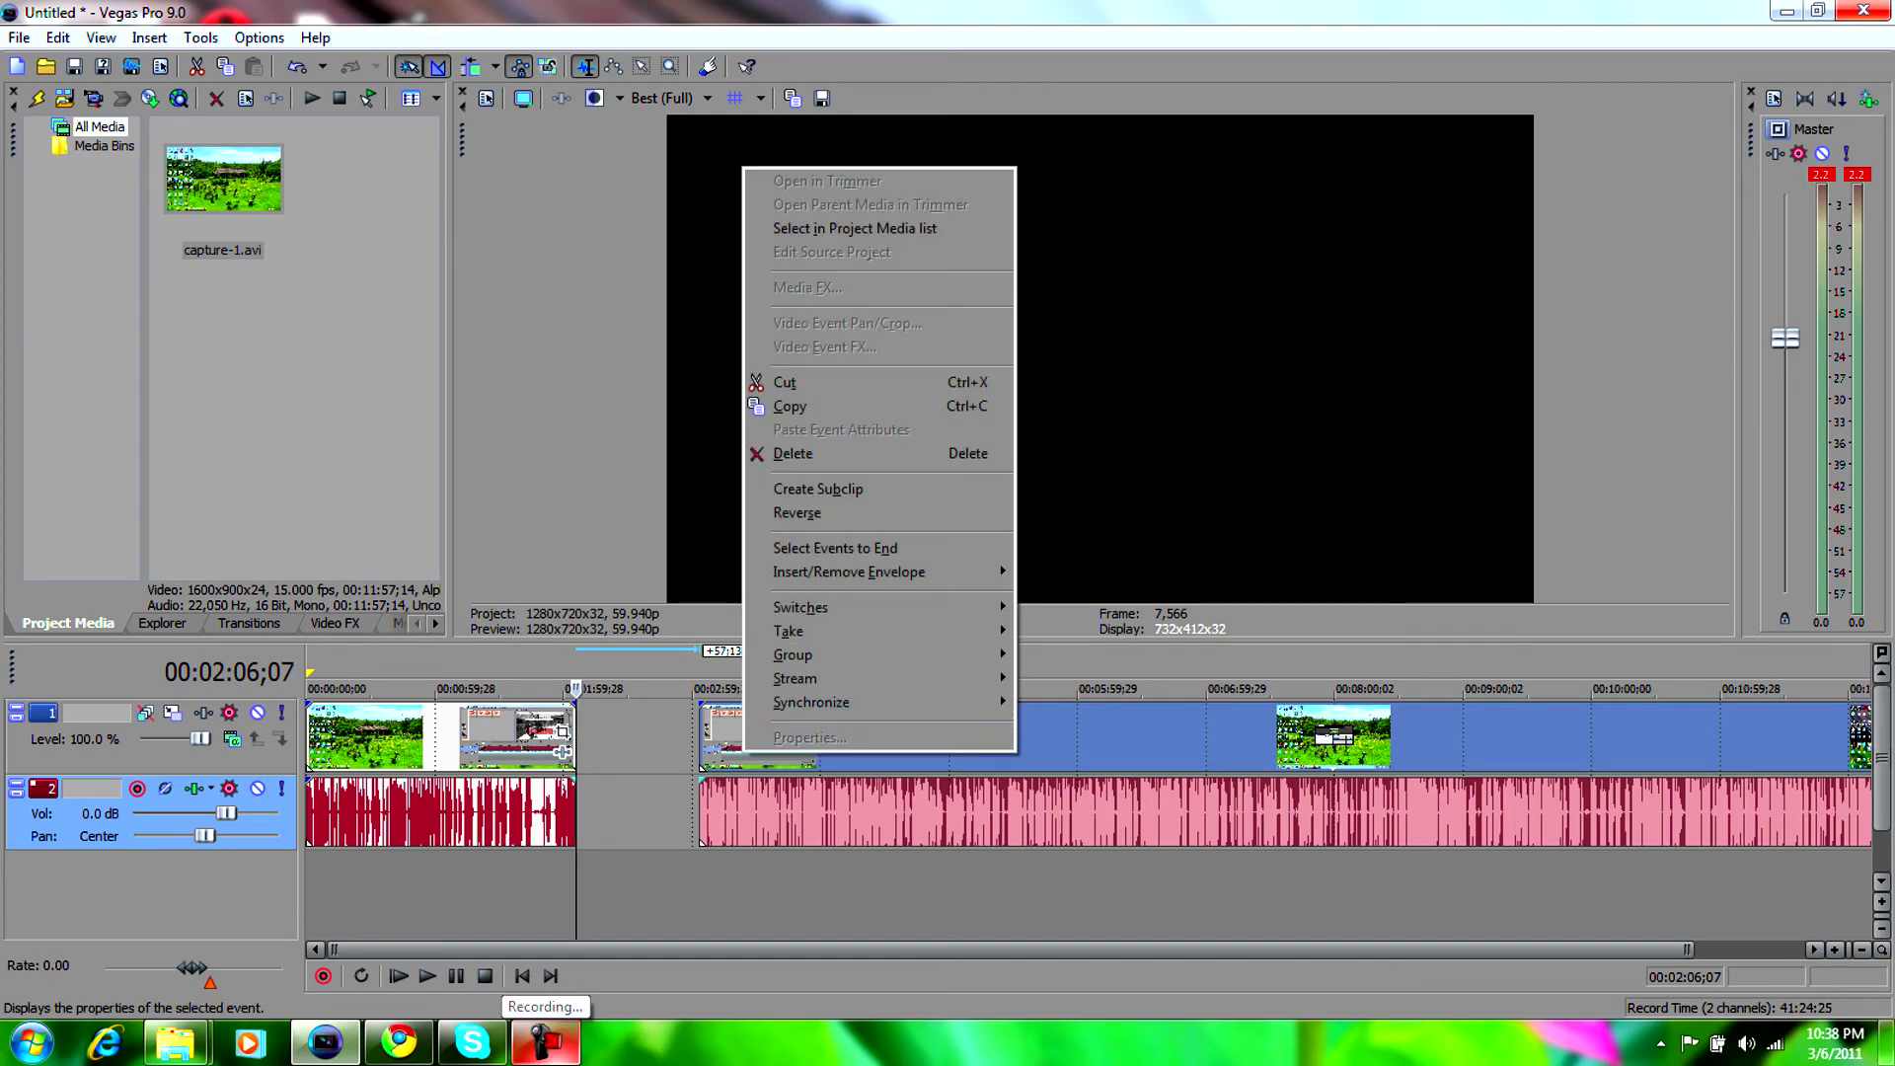
pyautogui.click(654, 741)
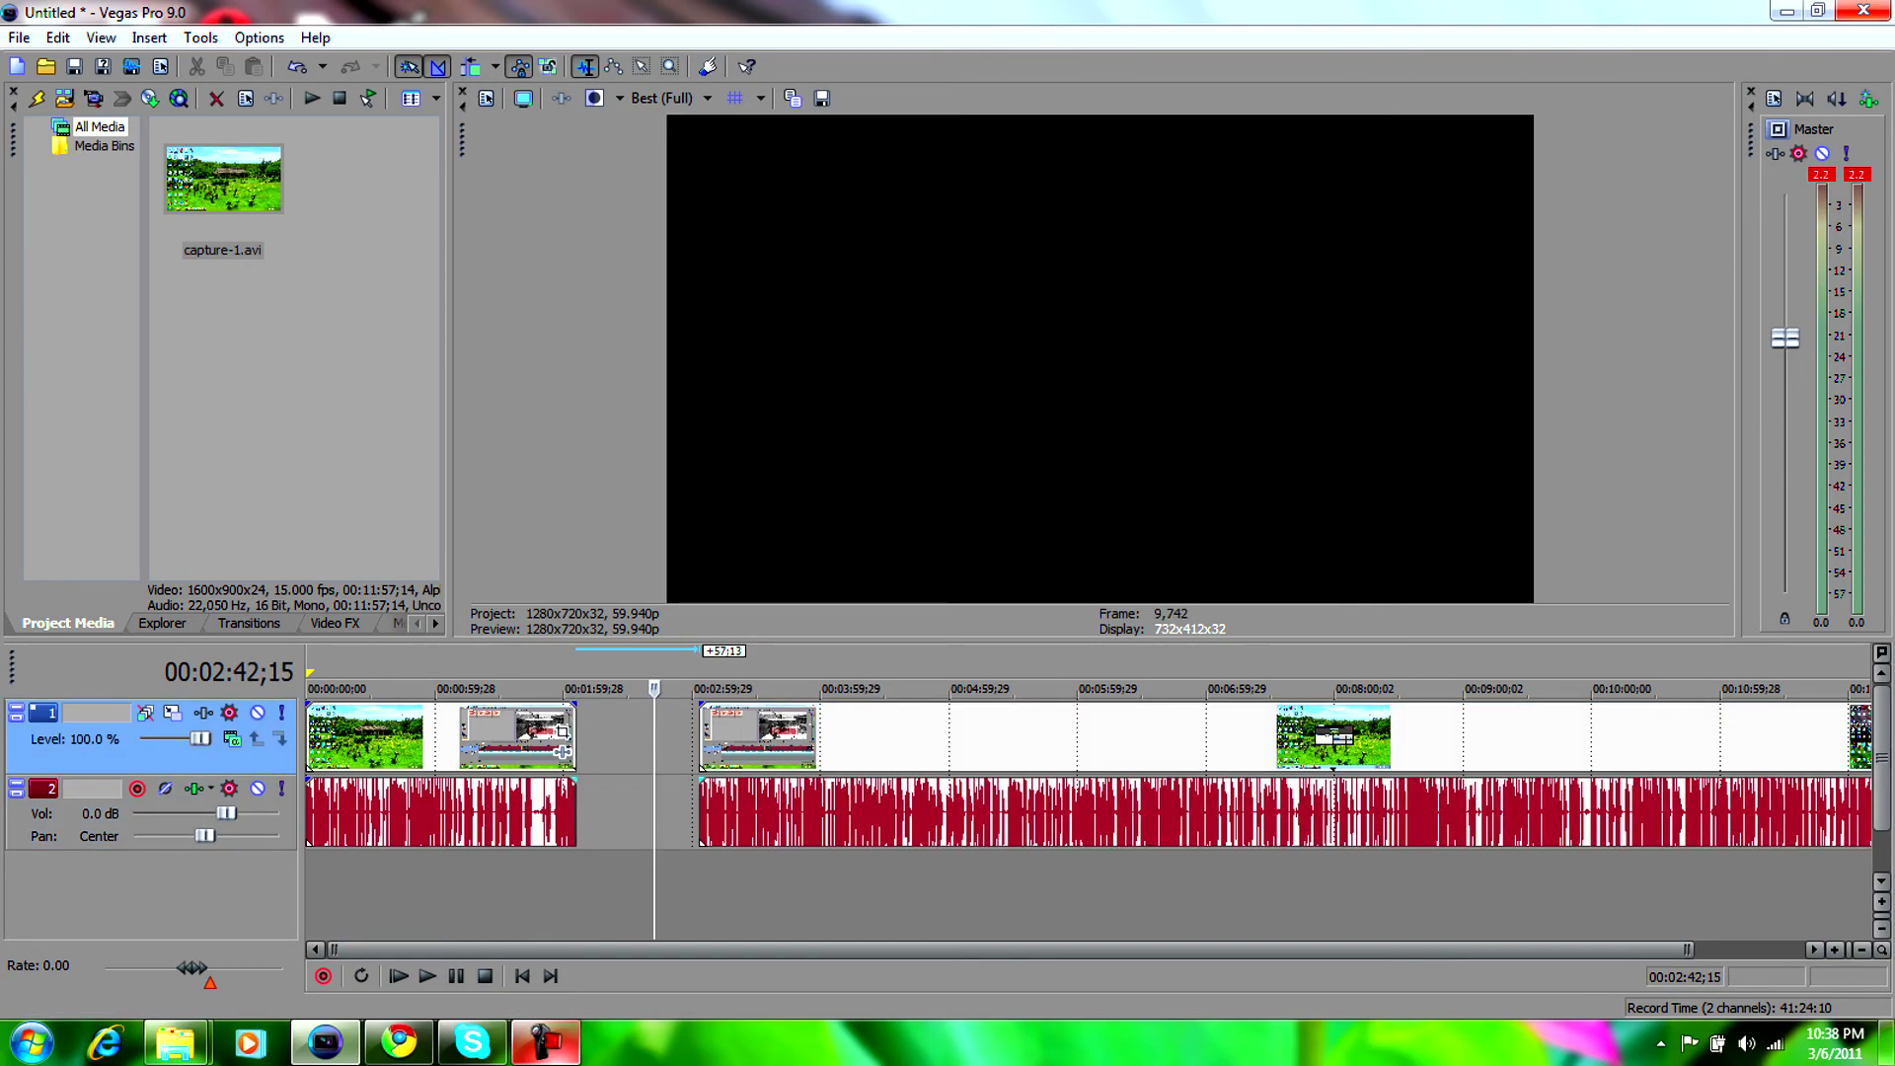
pyautogui.rightClick(756, 747)
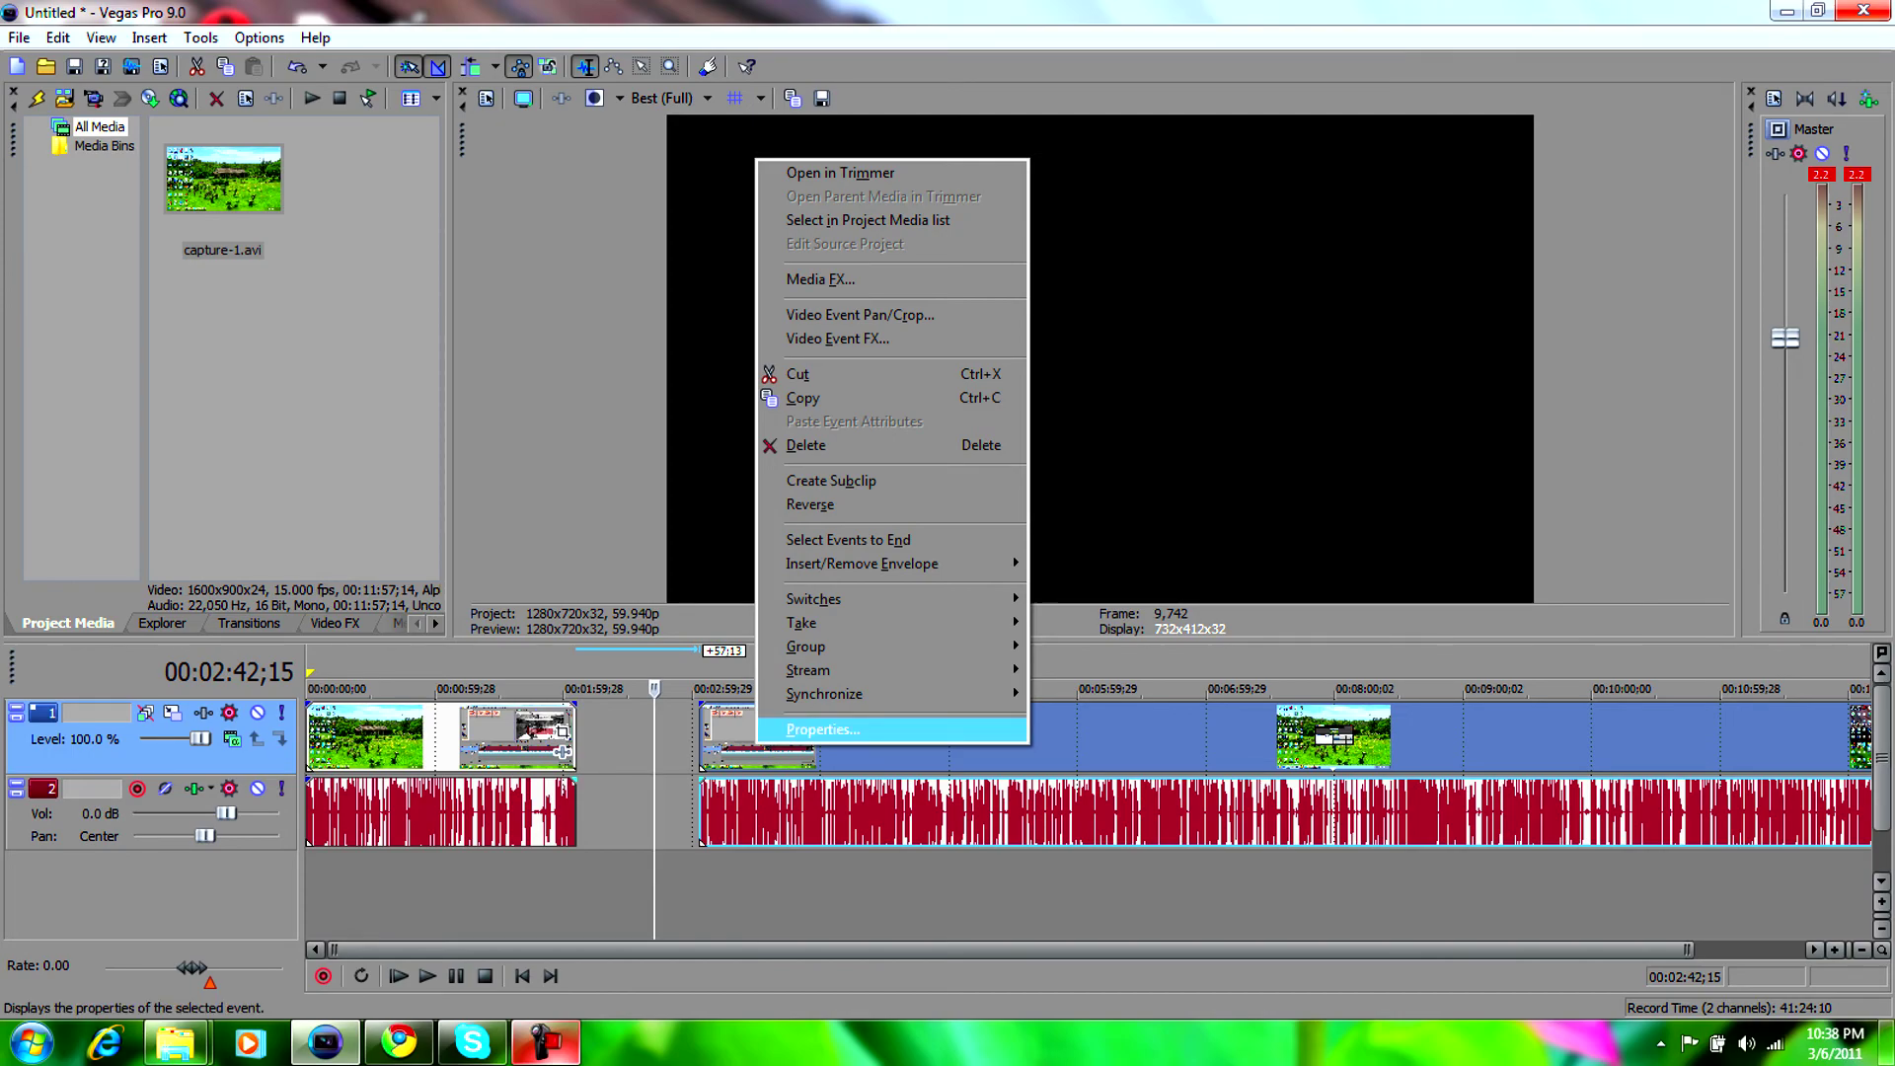
pyautogui.click(823, 729)
pyautogui.click(766, 400)
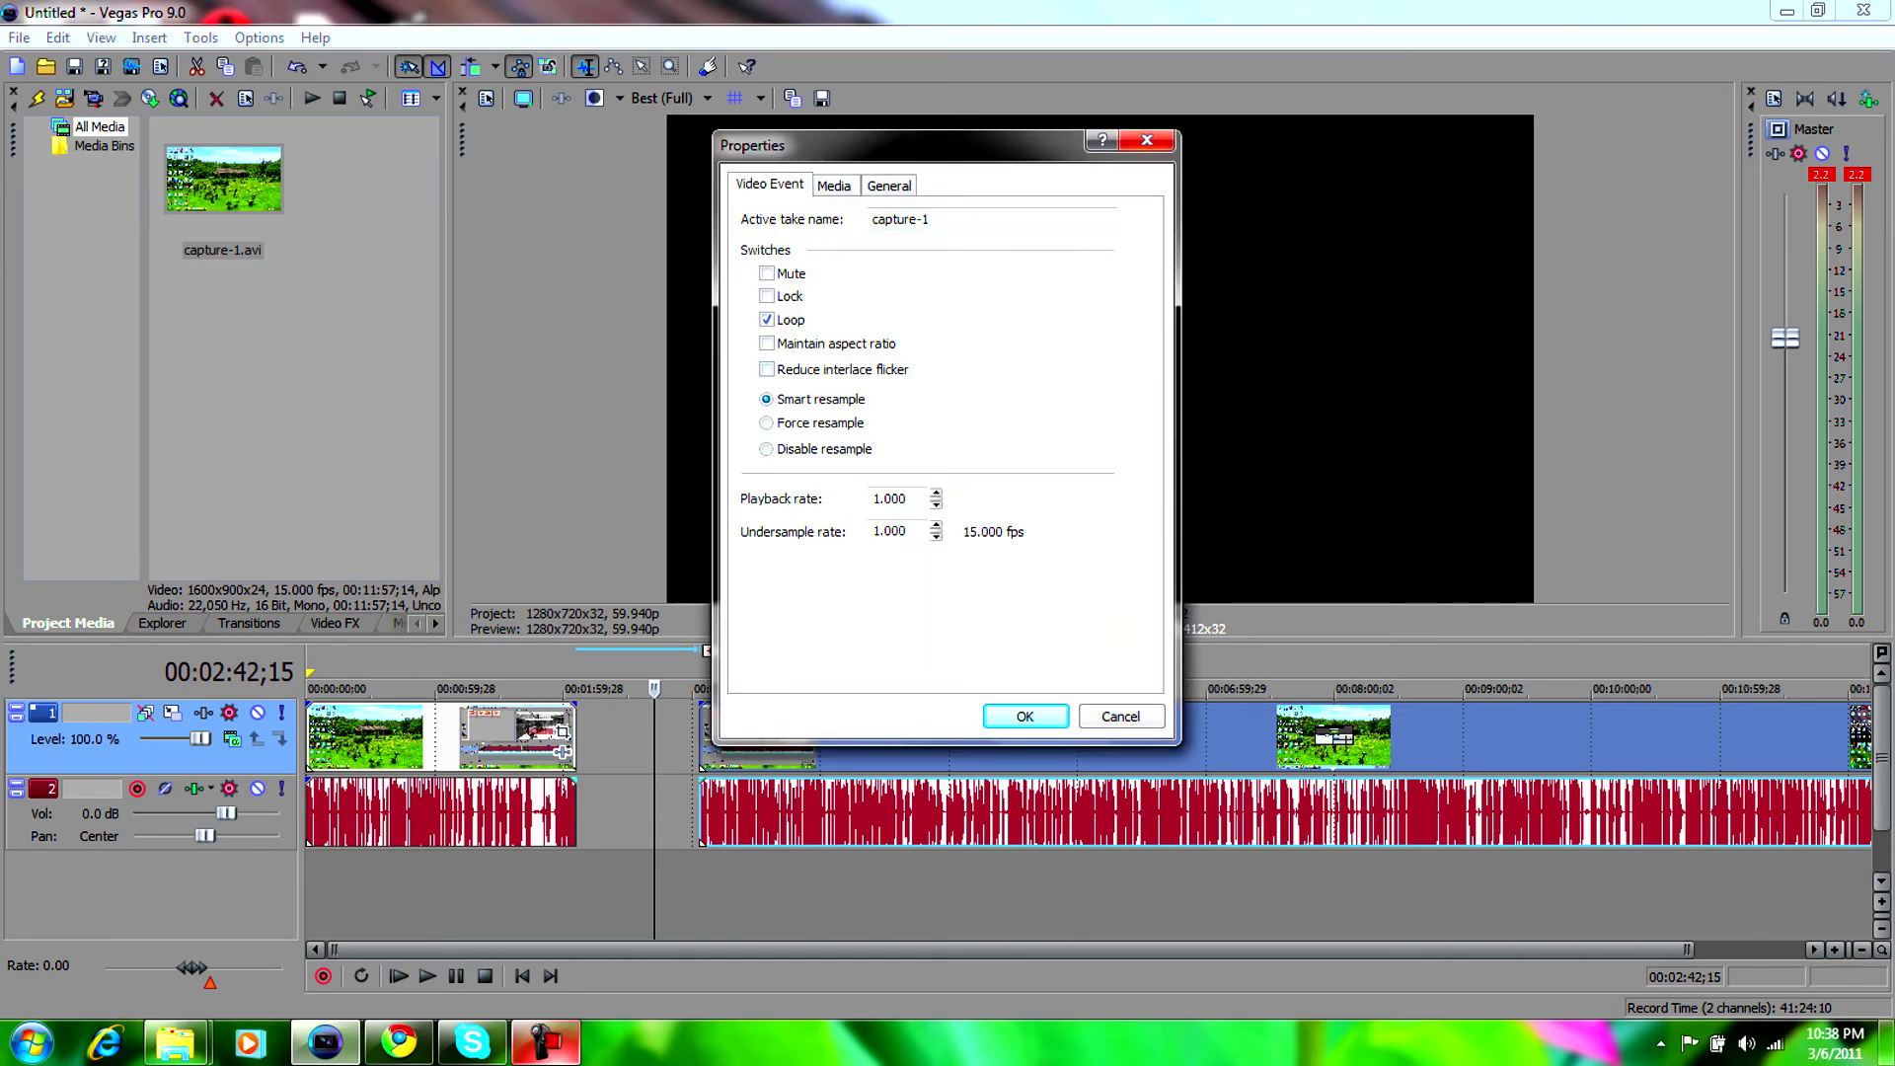
pyautogui.click(766, 450)
# Step: Choose None (progressive scan) as the clip's media field order and accept the event properties
pyautogui.click(834, 184)
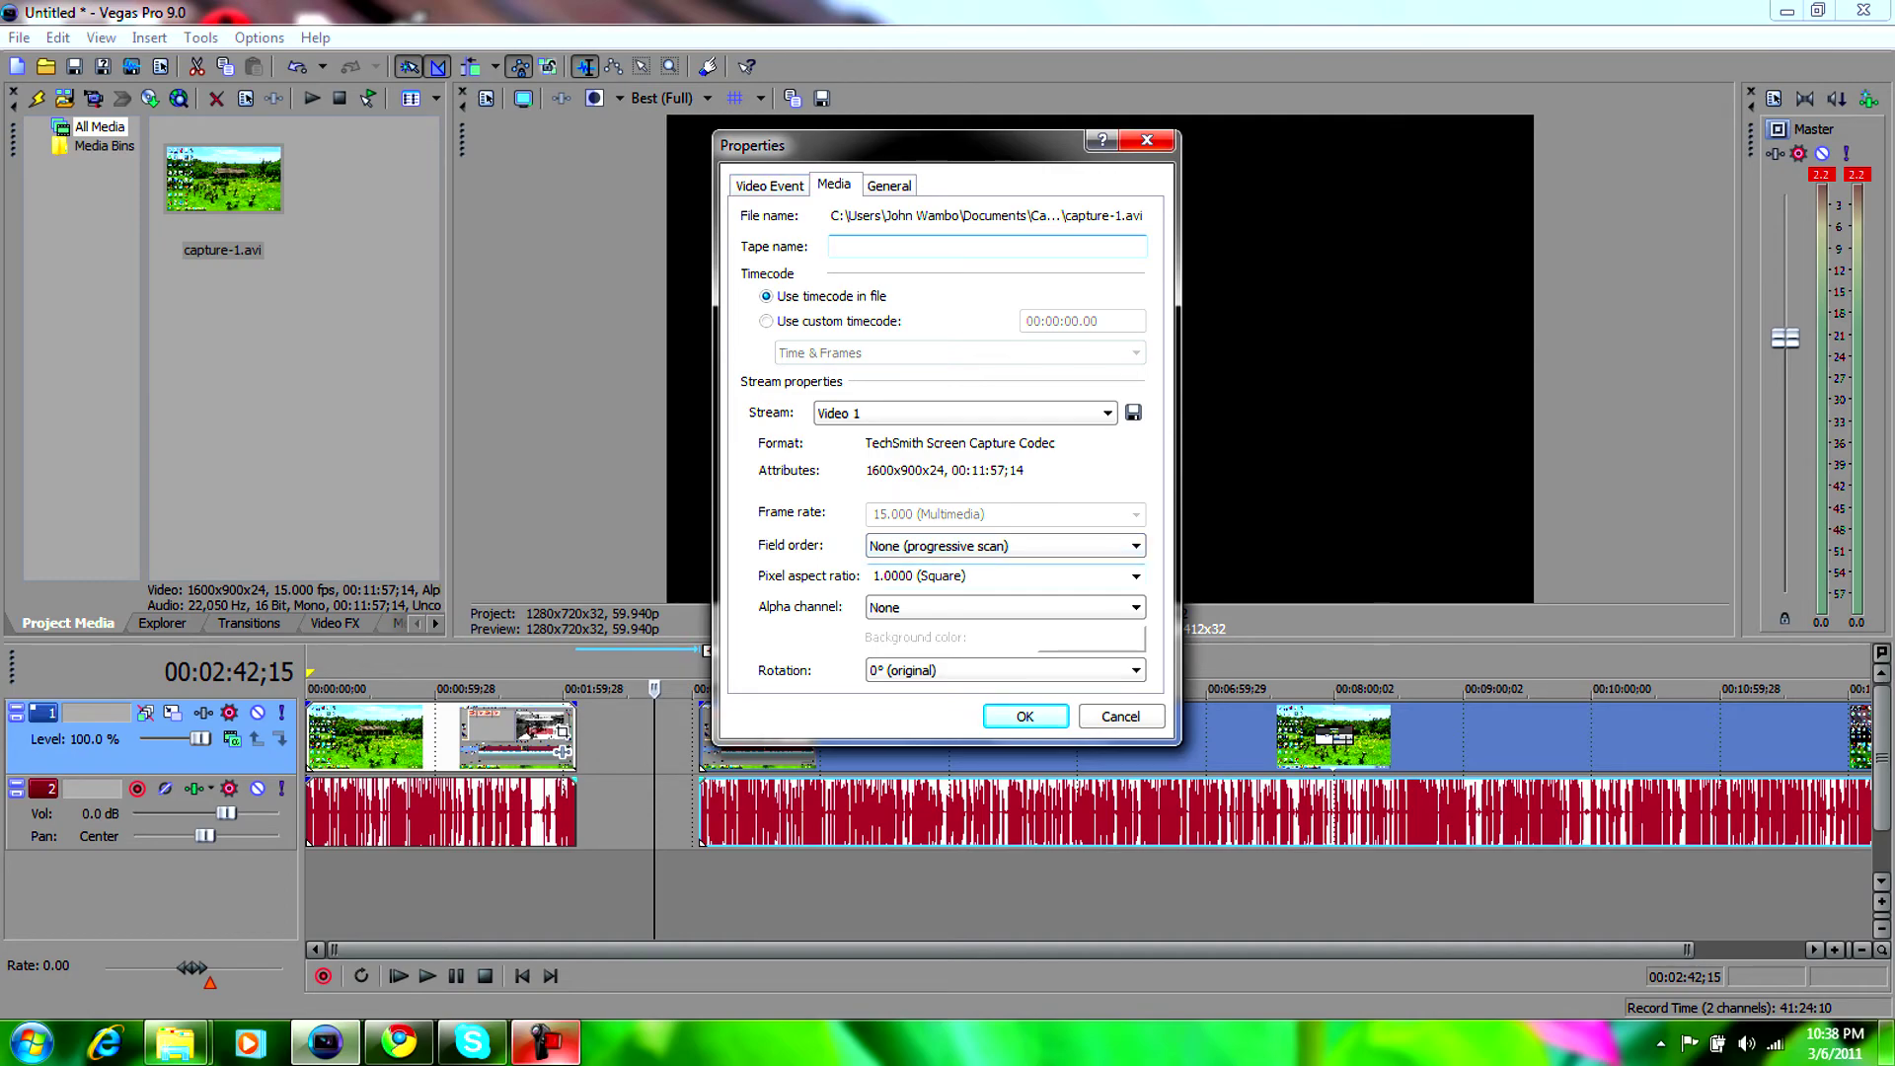
pyautogui.click(1006, 546)
pyautogui.click(1006, 546)
pyautogui.click(1006, 545)
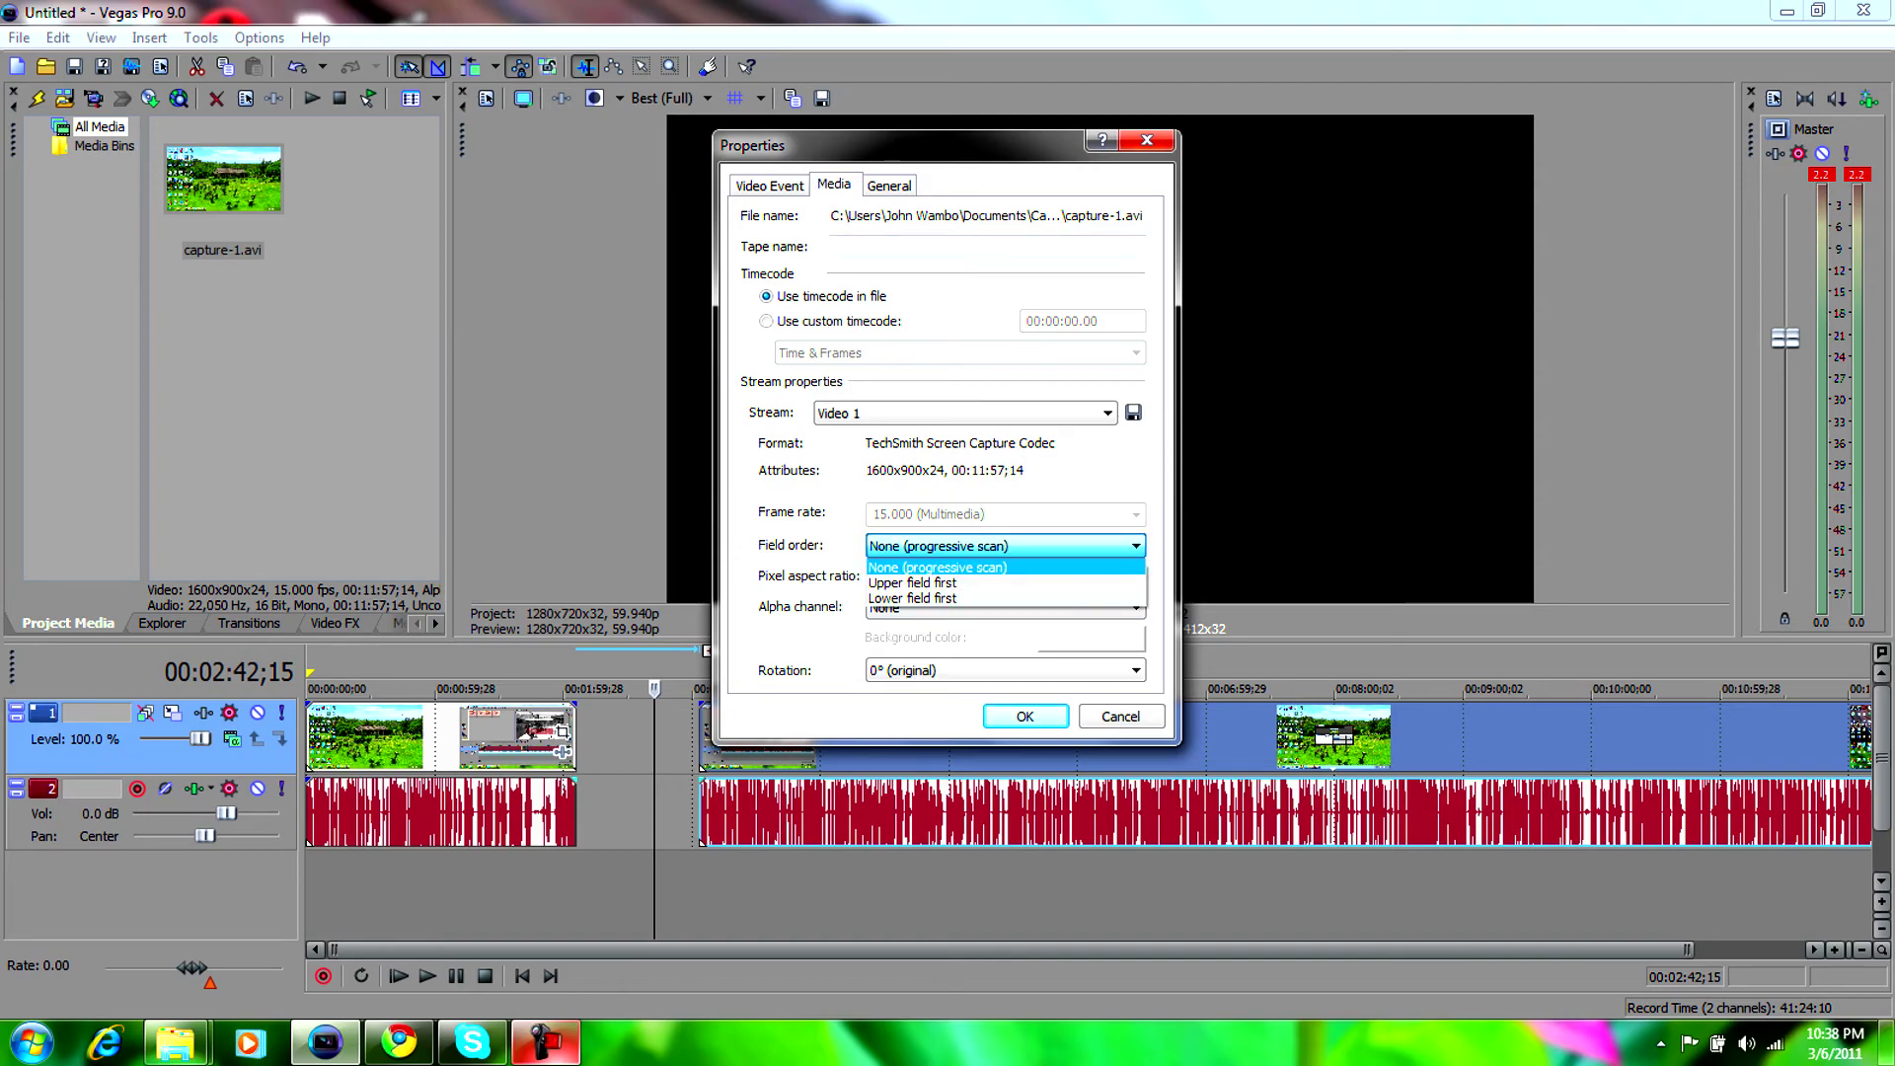
pyautogui.click(987, 568)
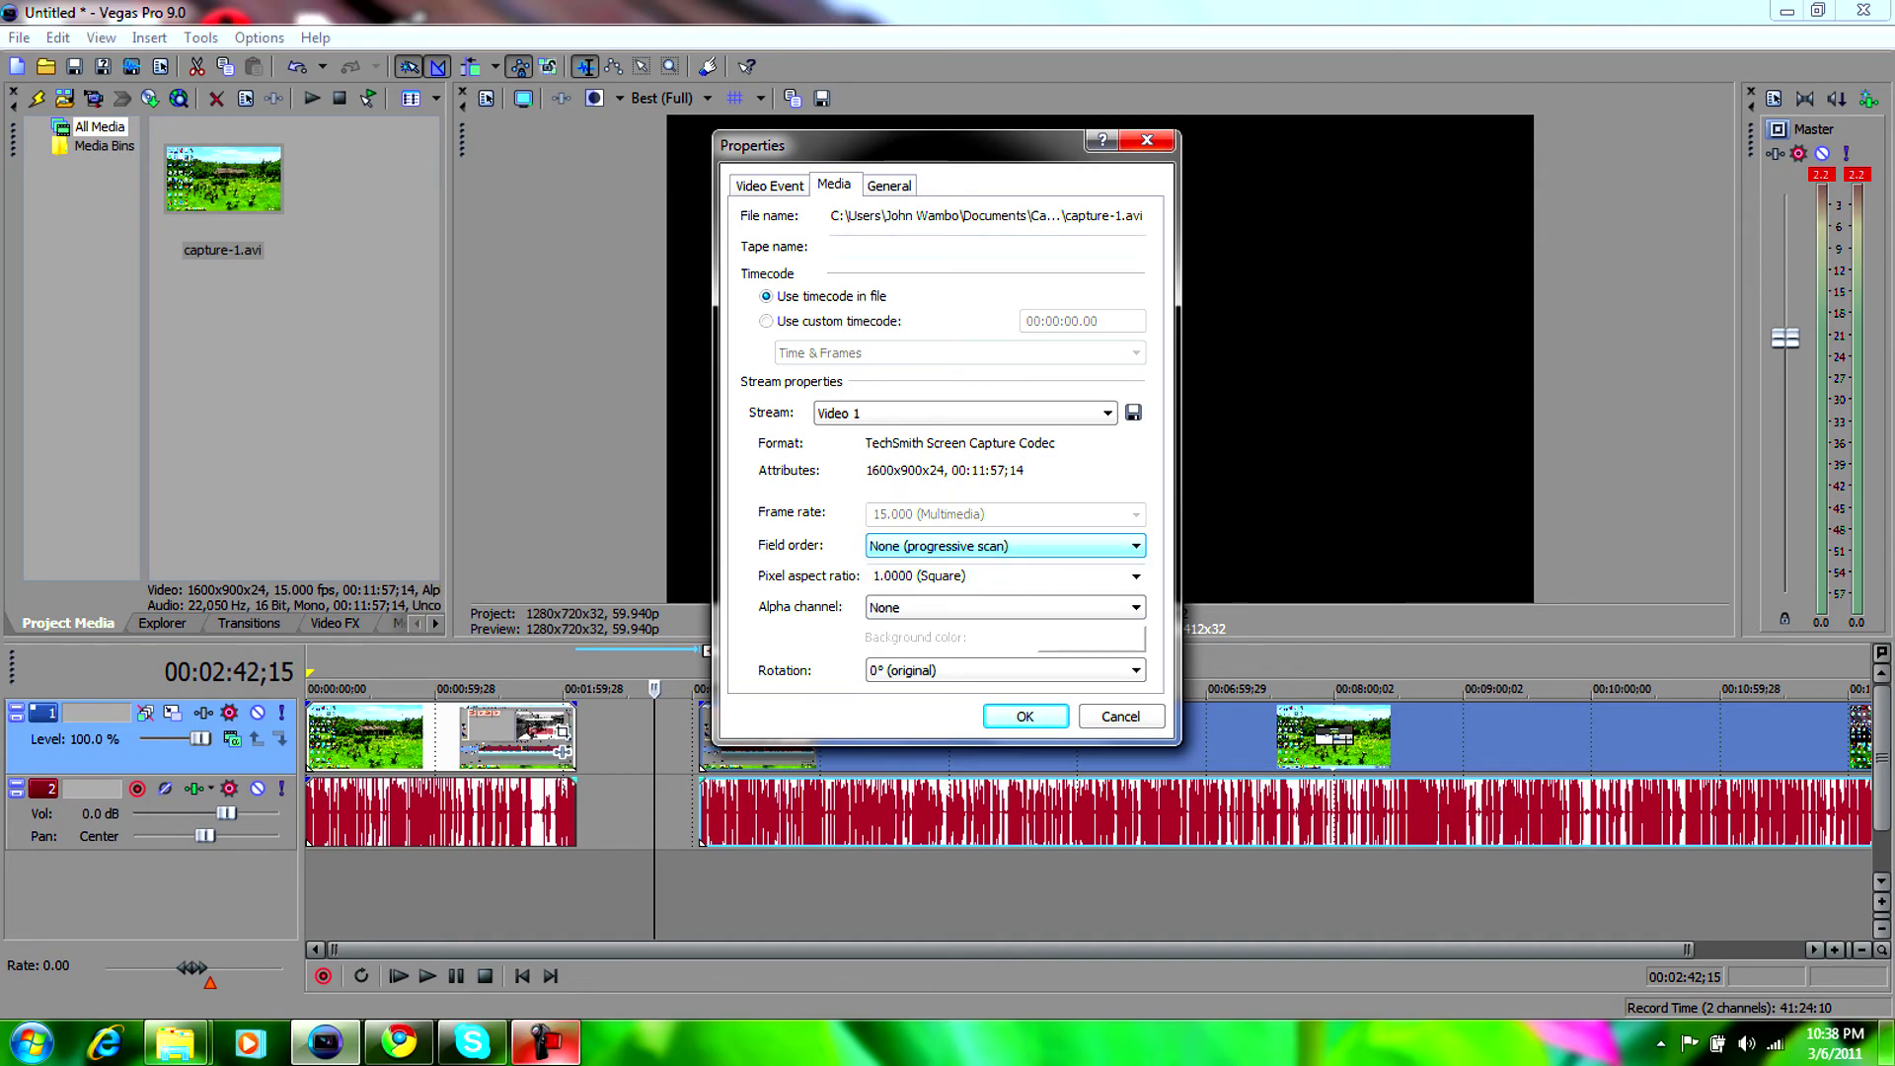
pyautogui.click(770, 186)
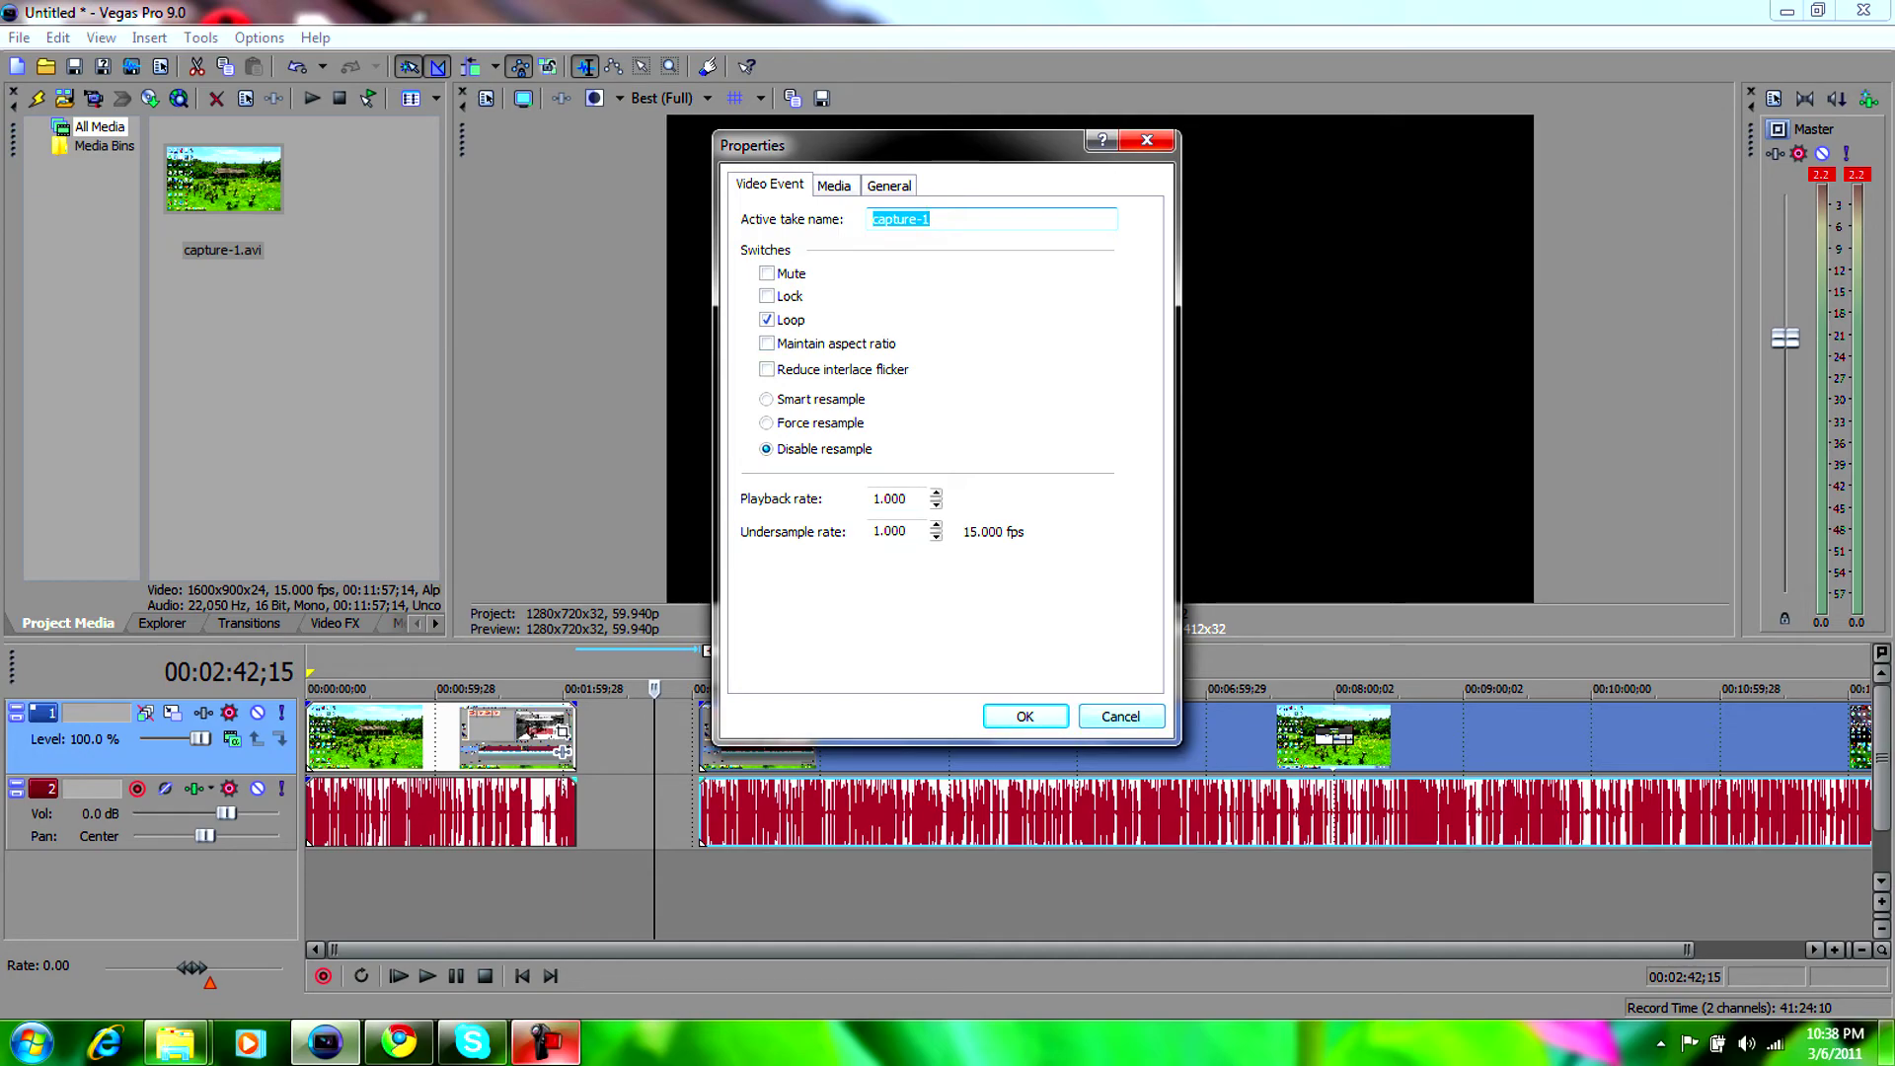
pyautogui.press('Return')
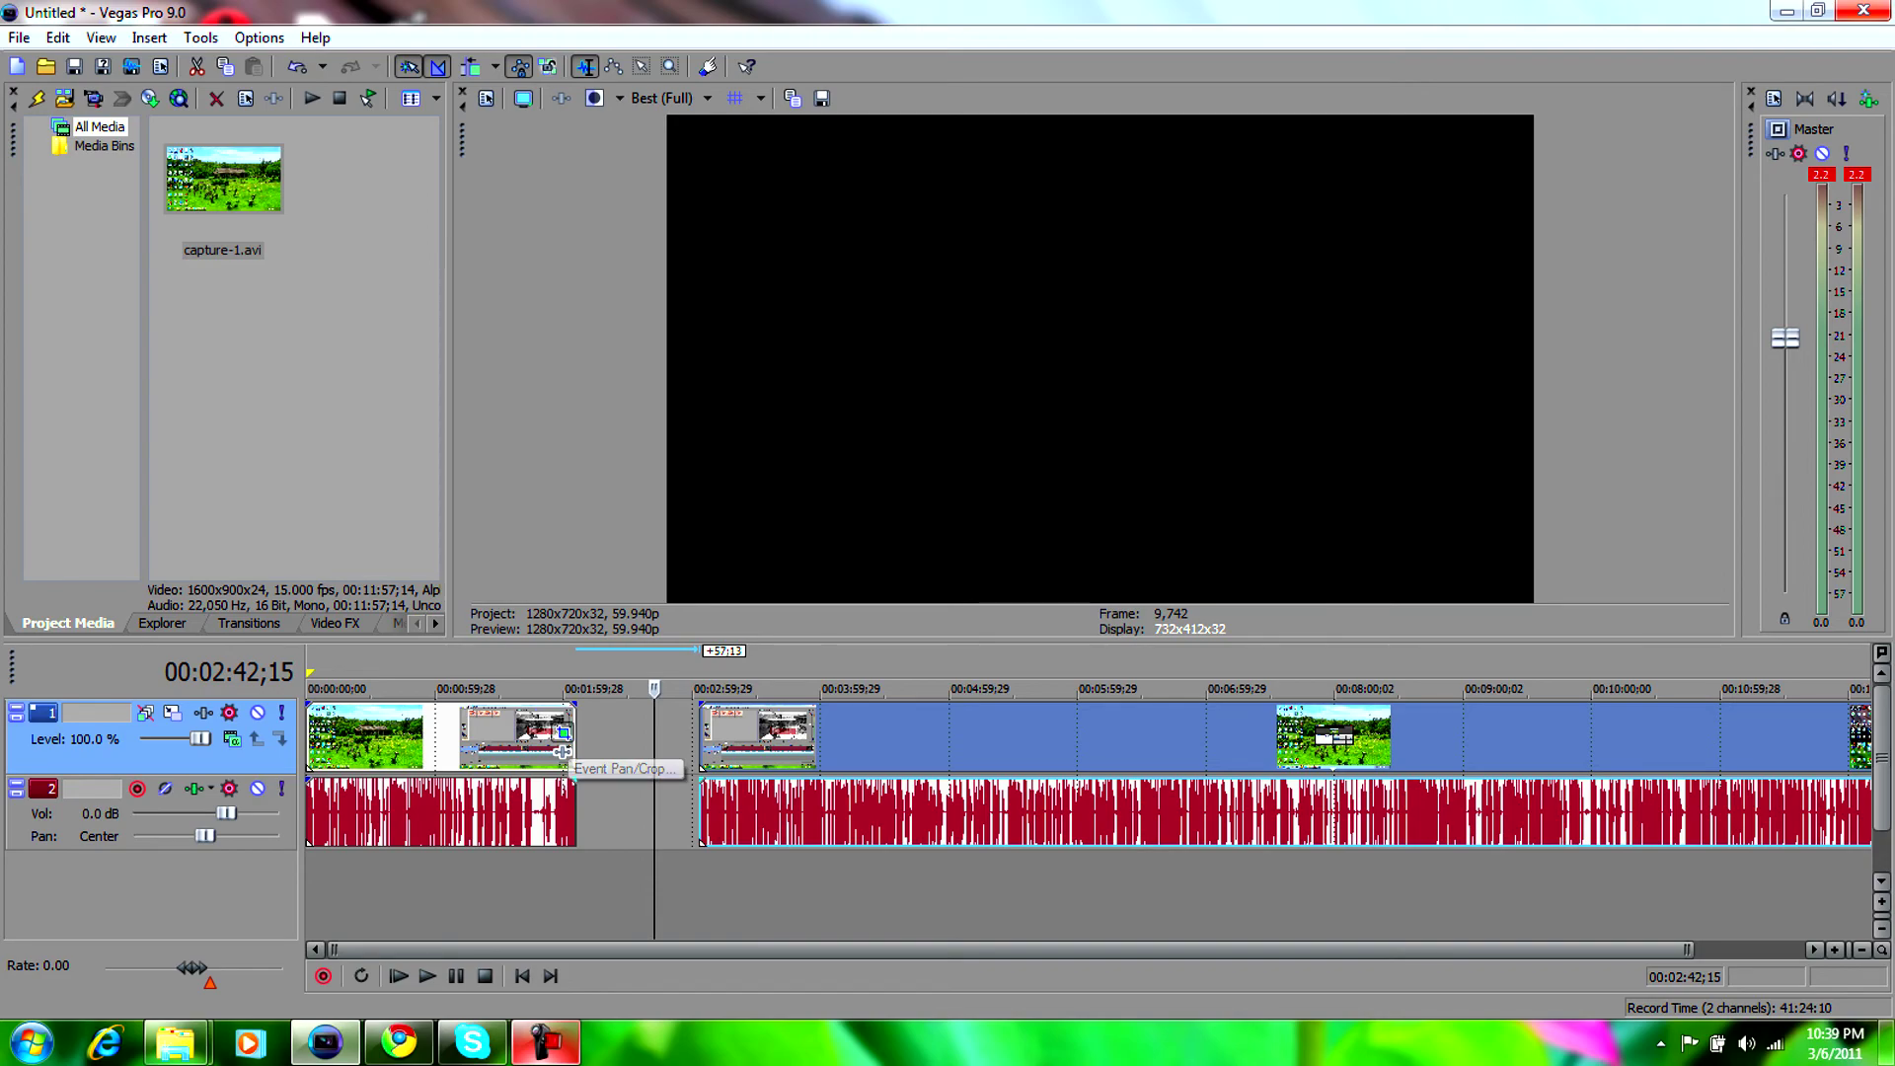
# Step: Examine the Event Pan/Crop presets for the first capture-1 clip and close the window without choosing one
pyautogui.click(564, 735)
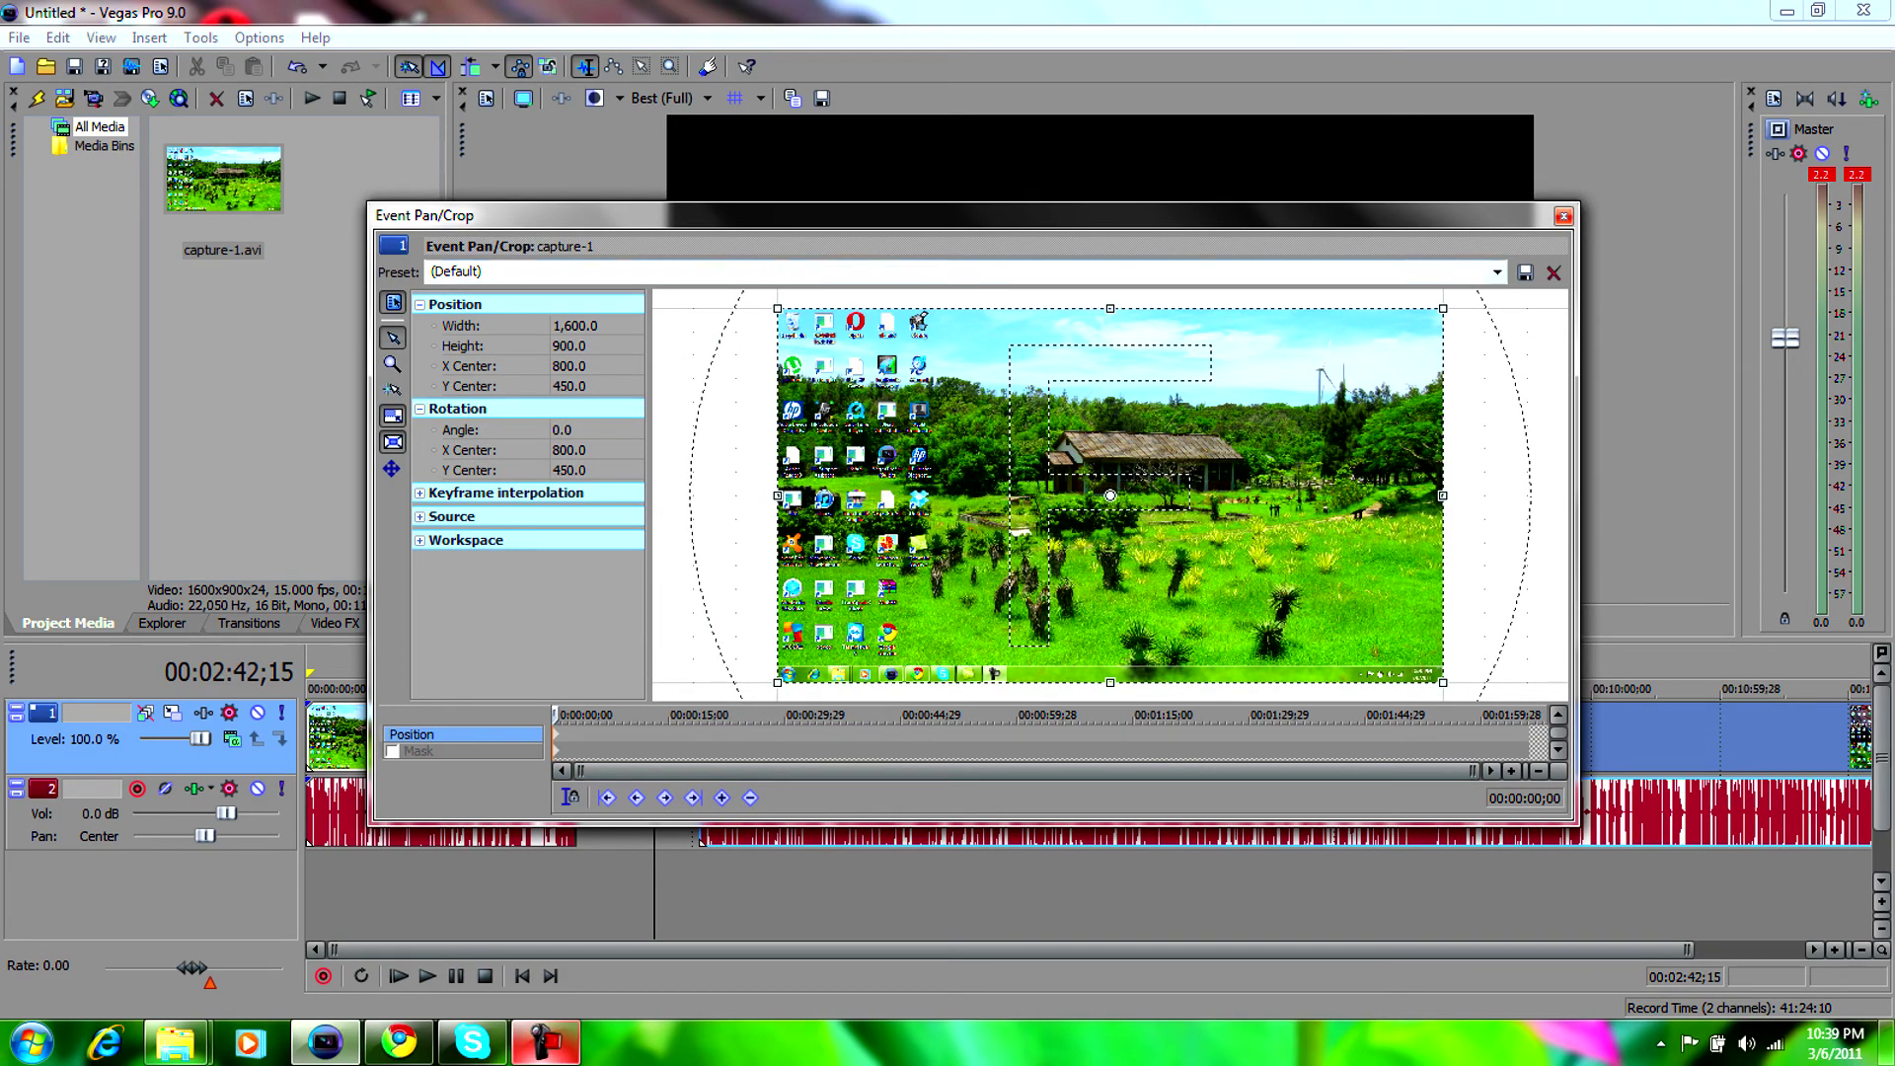
pyautogui.click(1497, 273)
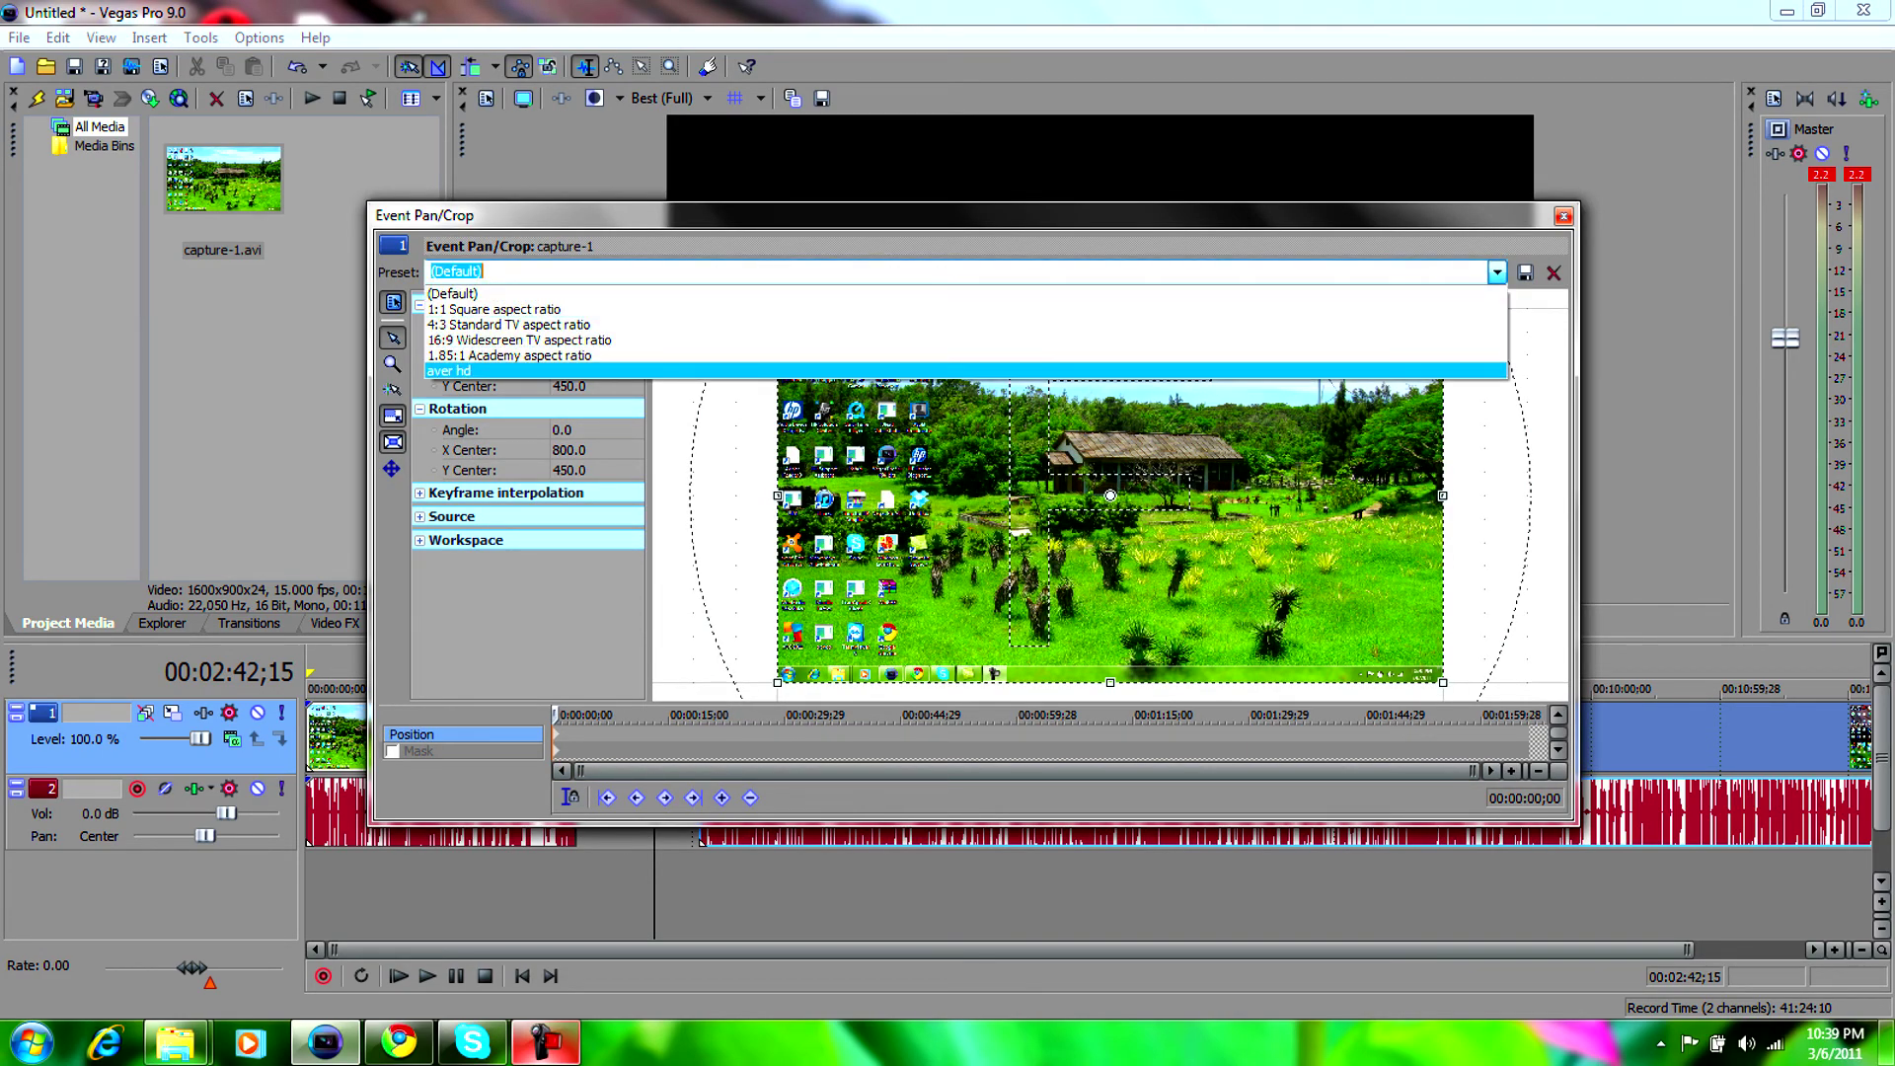
pyautogui.click(1564, 216)
pyautogui.click(1564, 216)
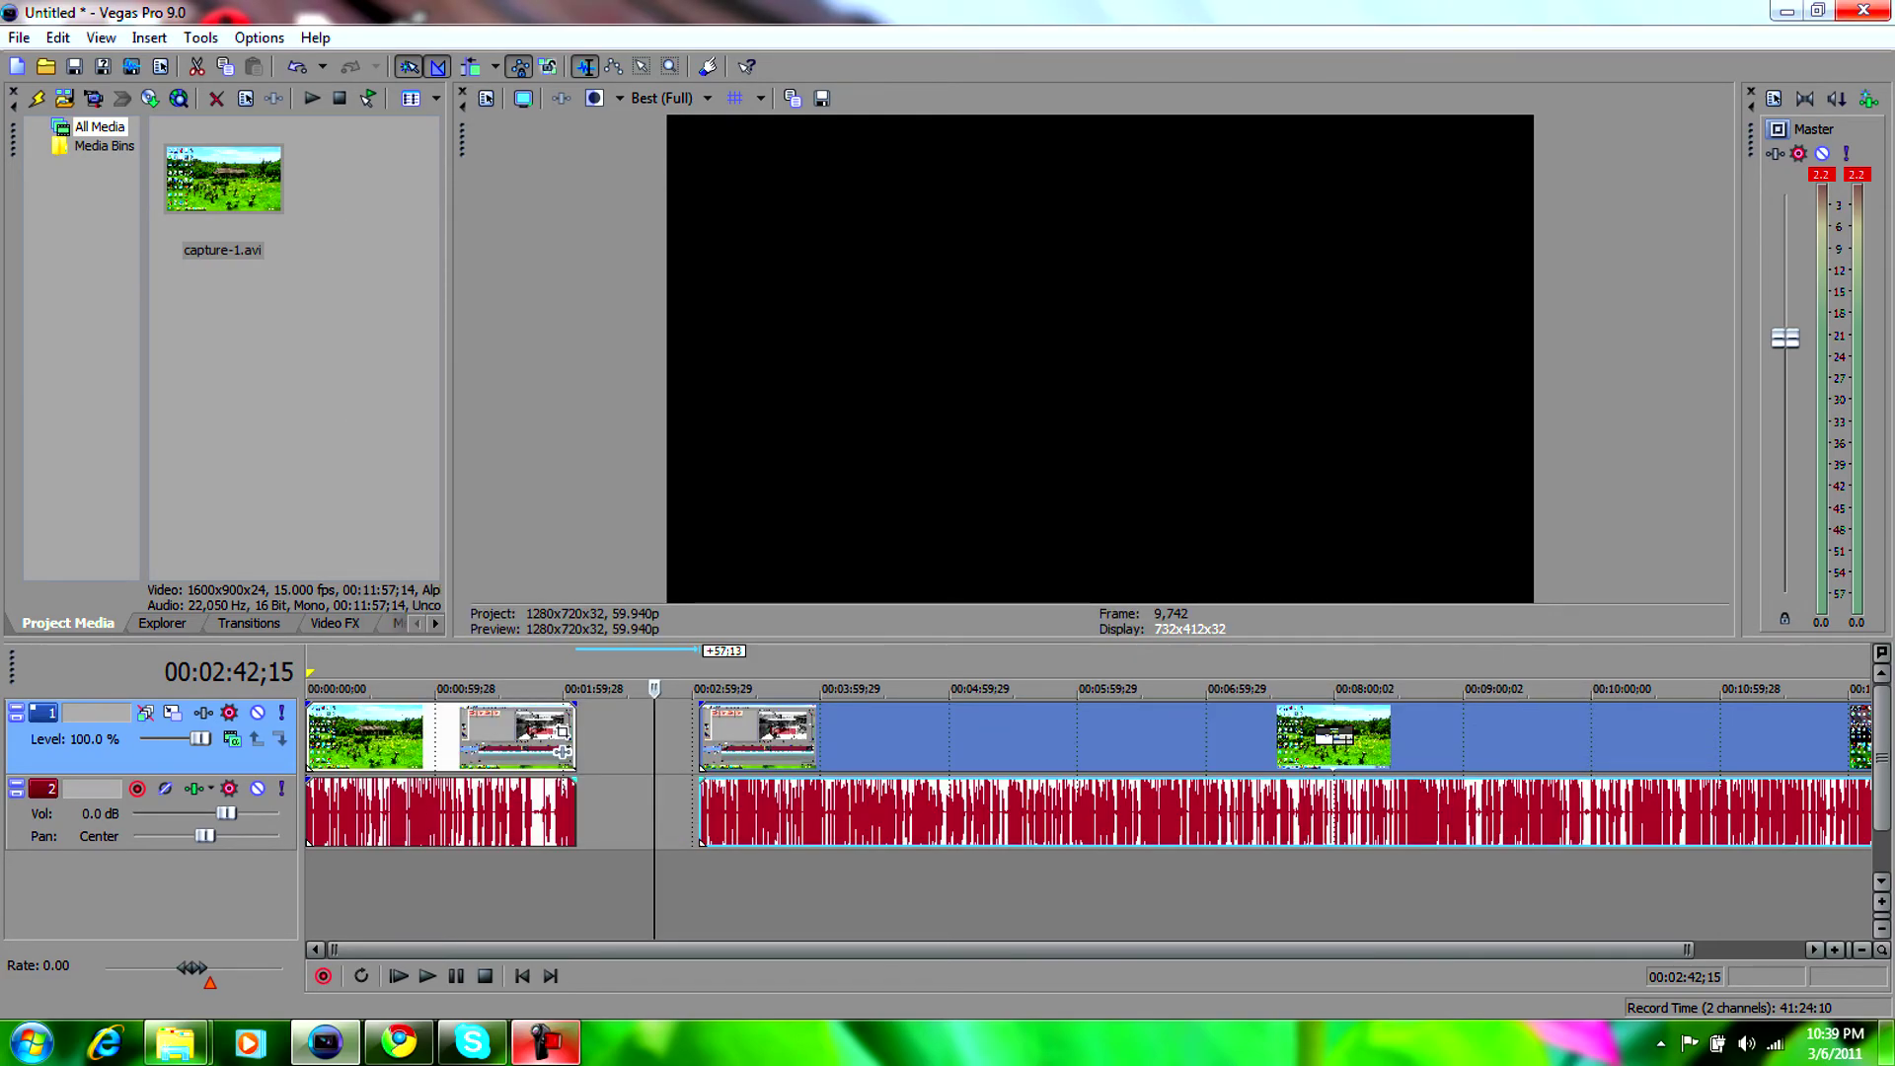
pyautogui.click(546, 1044)
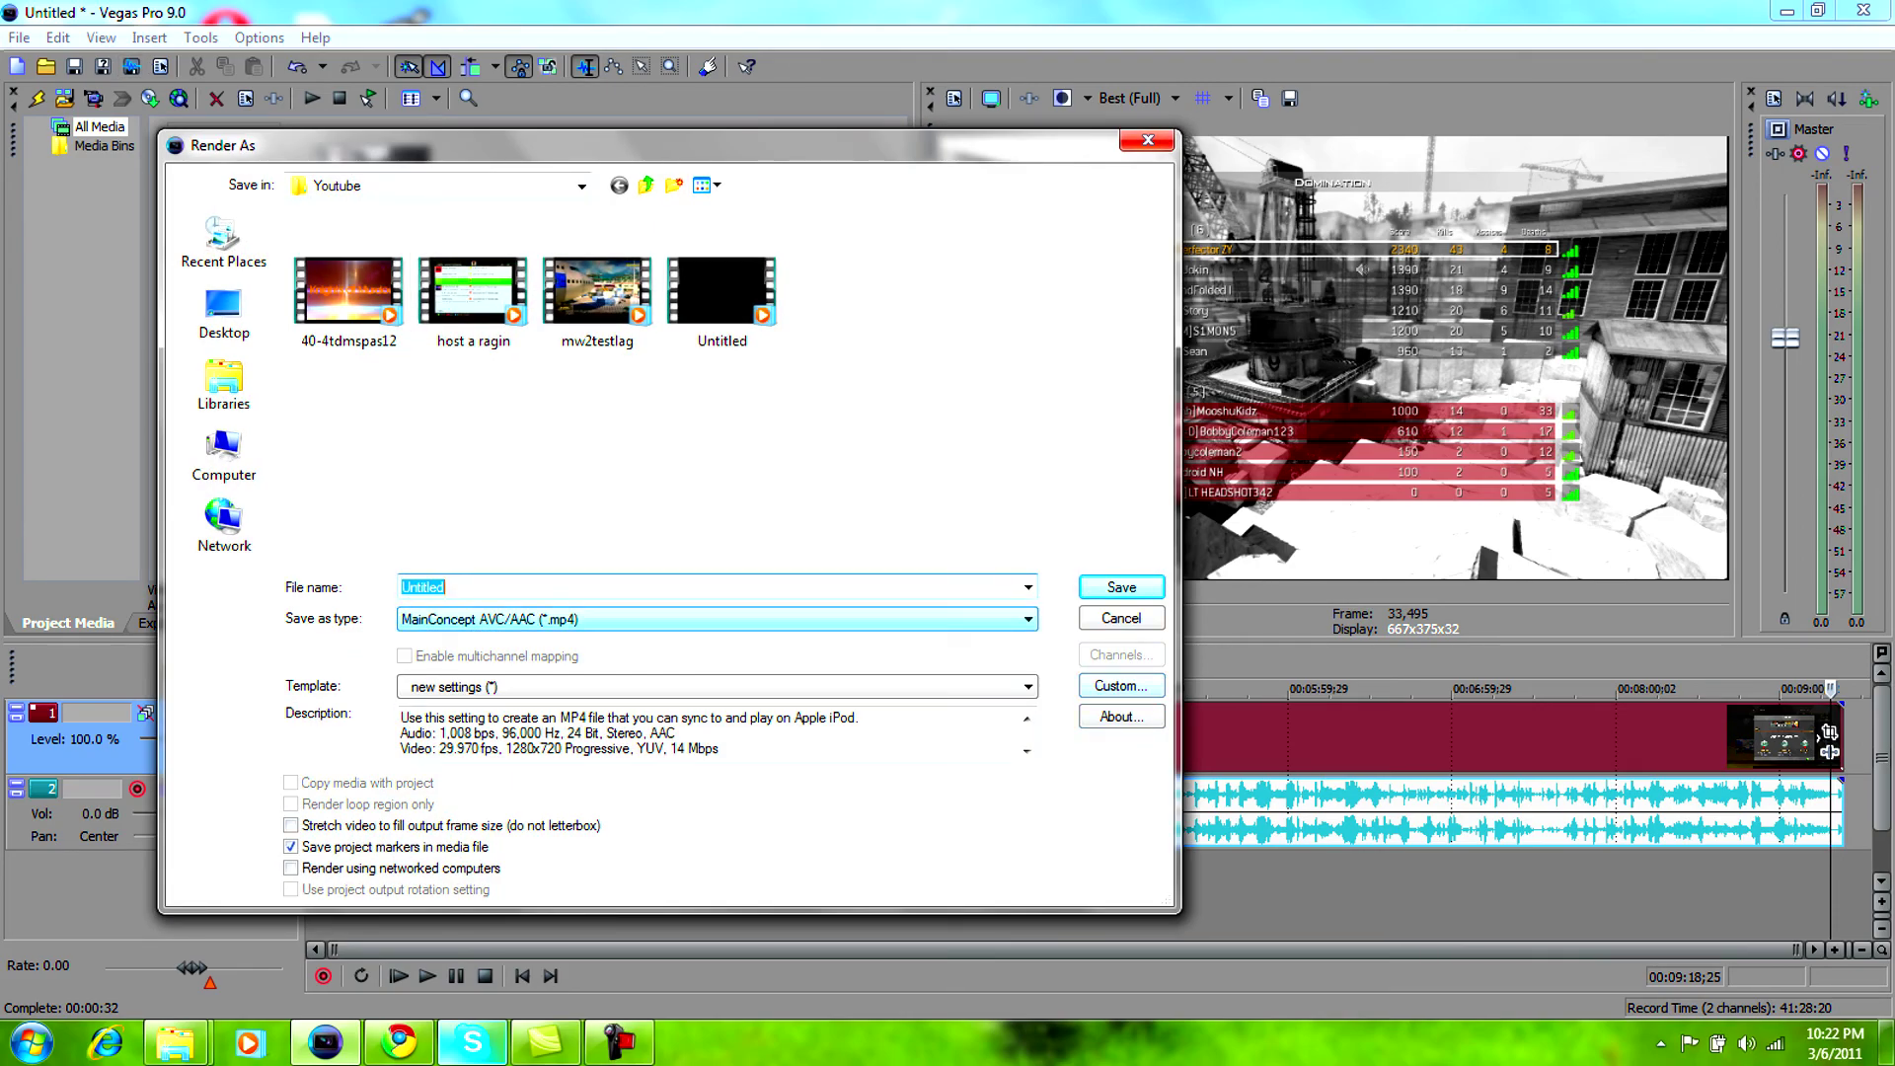
# Step: Examine the available output file types for the render, keeping MainConcept AVC/AAC (*.mp4)
pyautogui.click(1026, 619)
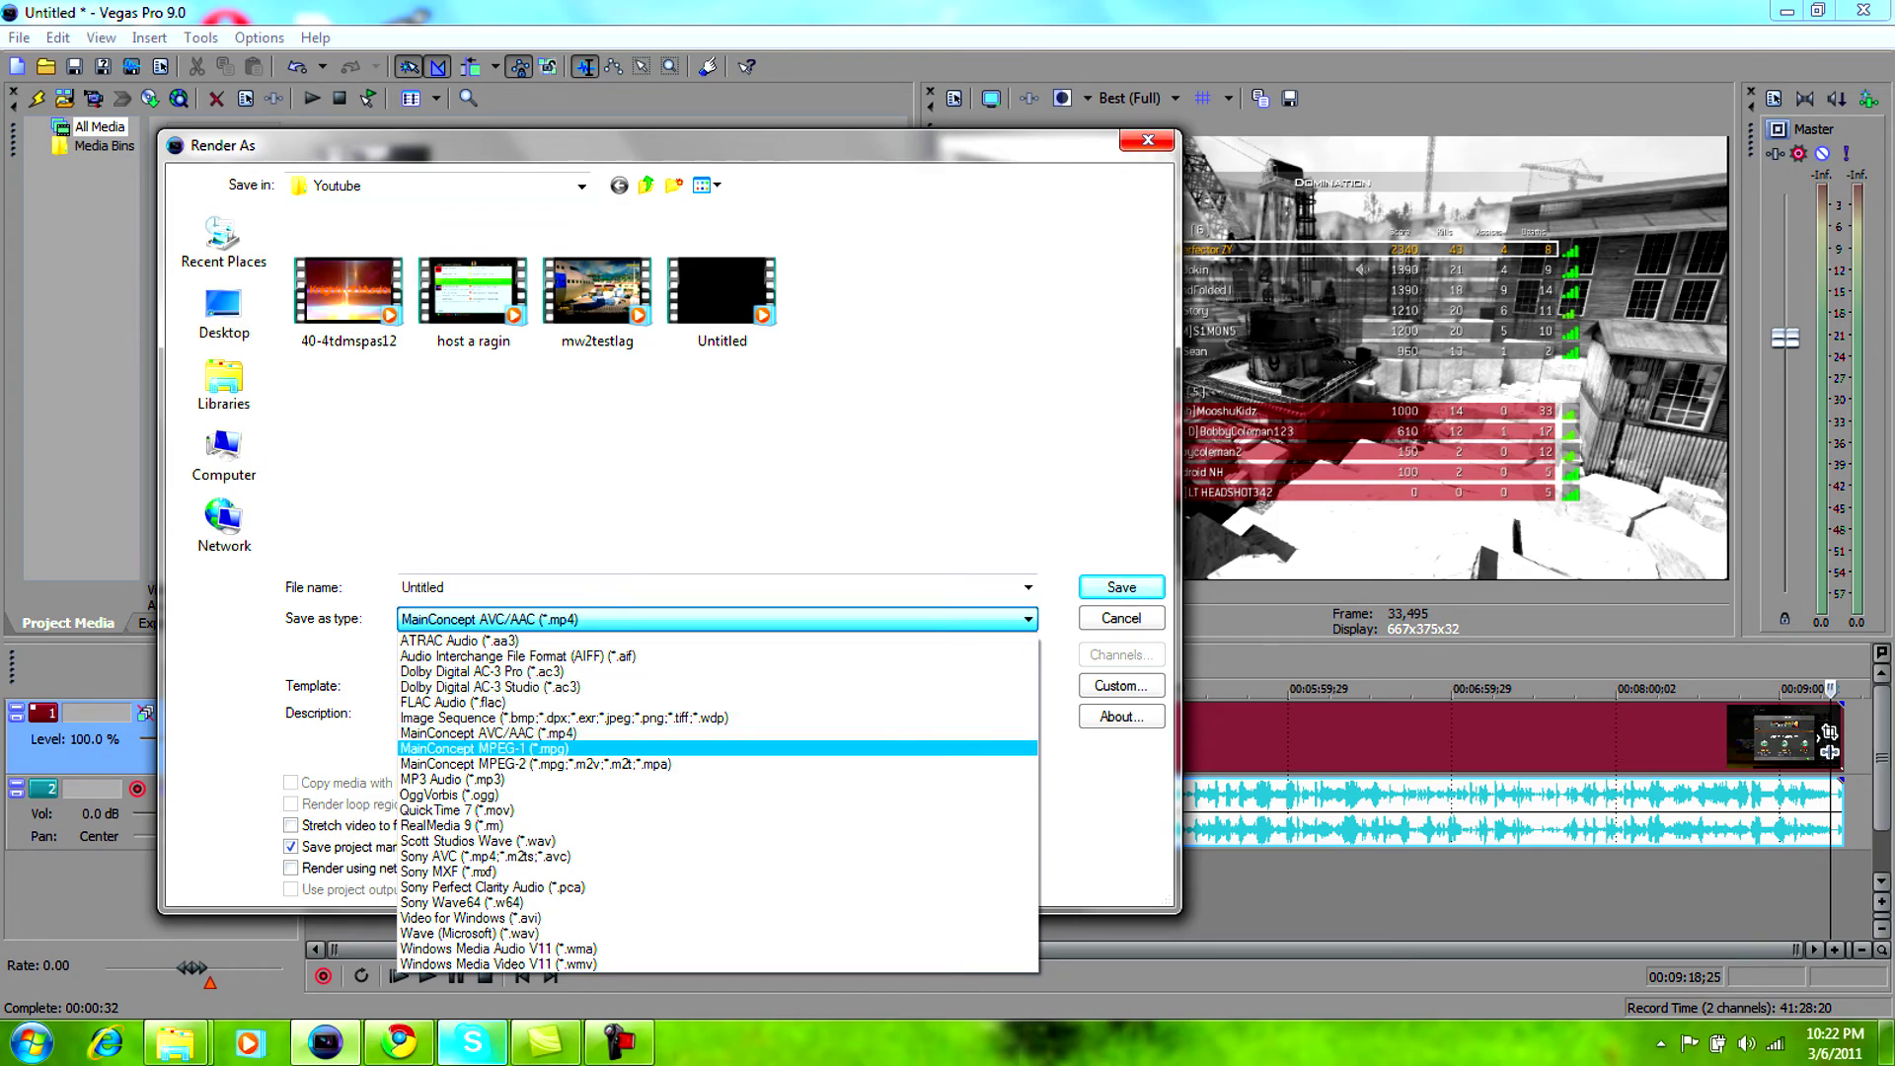
pyautogui.press('Escape')
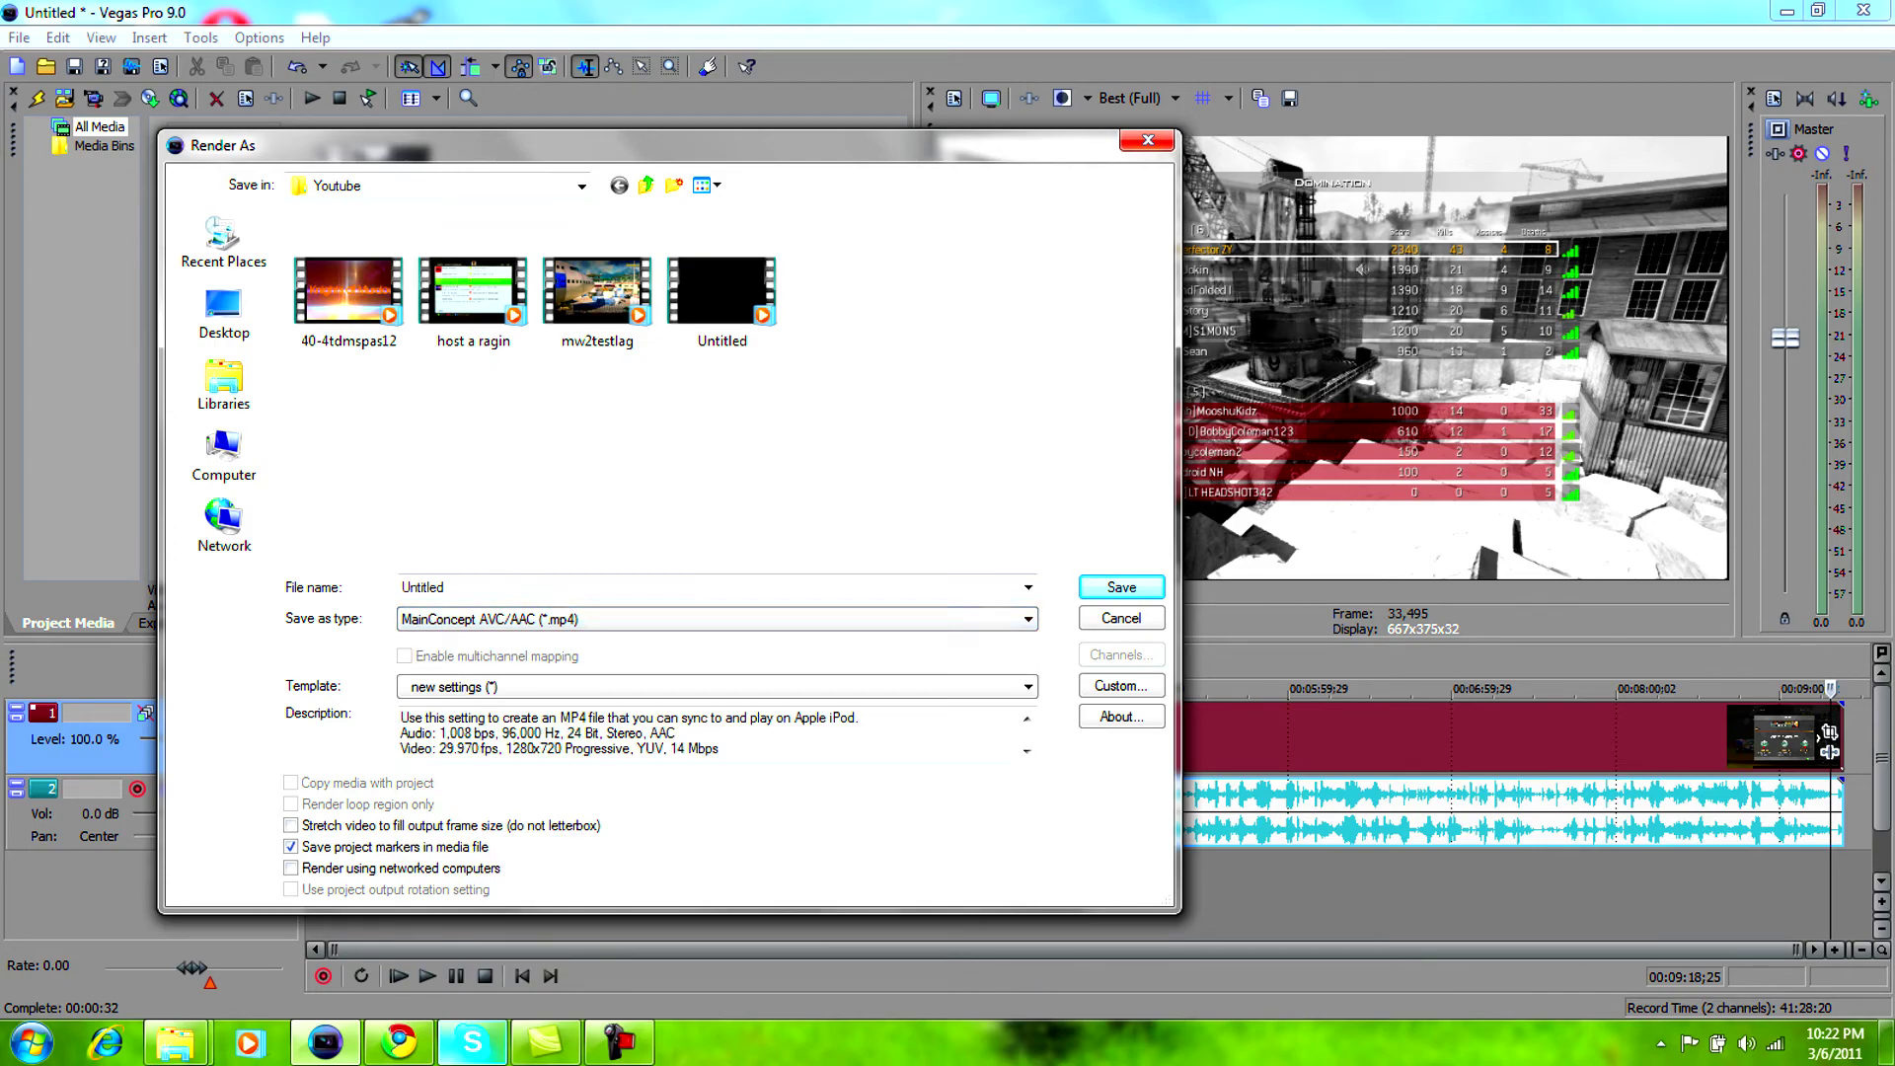
pyautogui.click(718, 618)
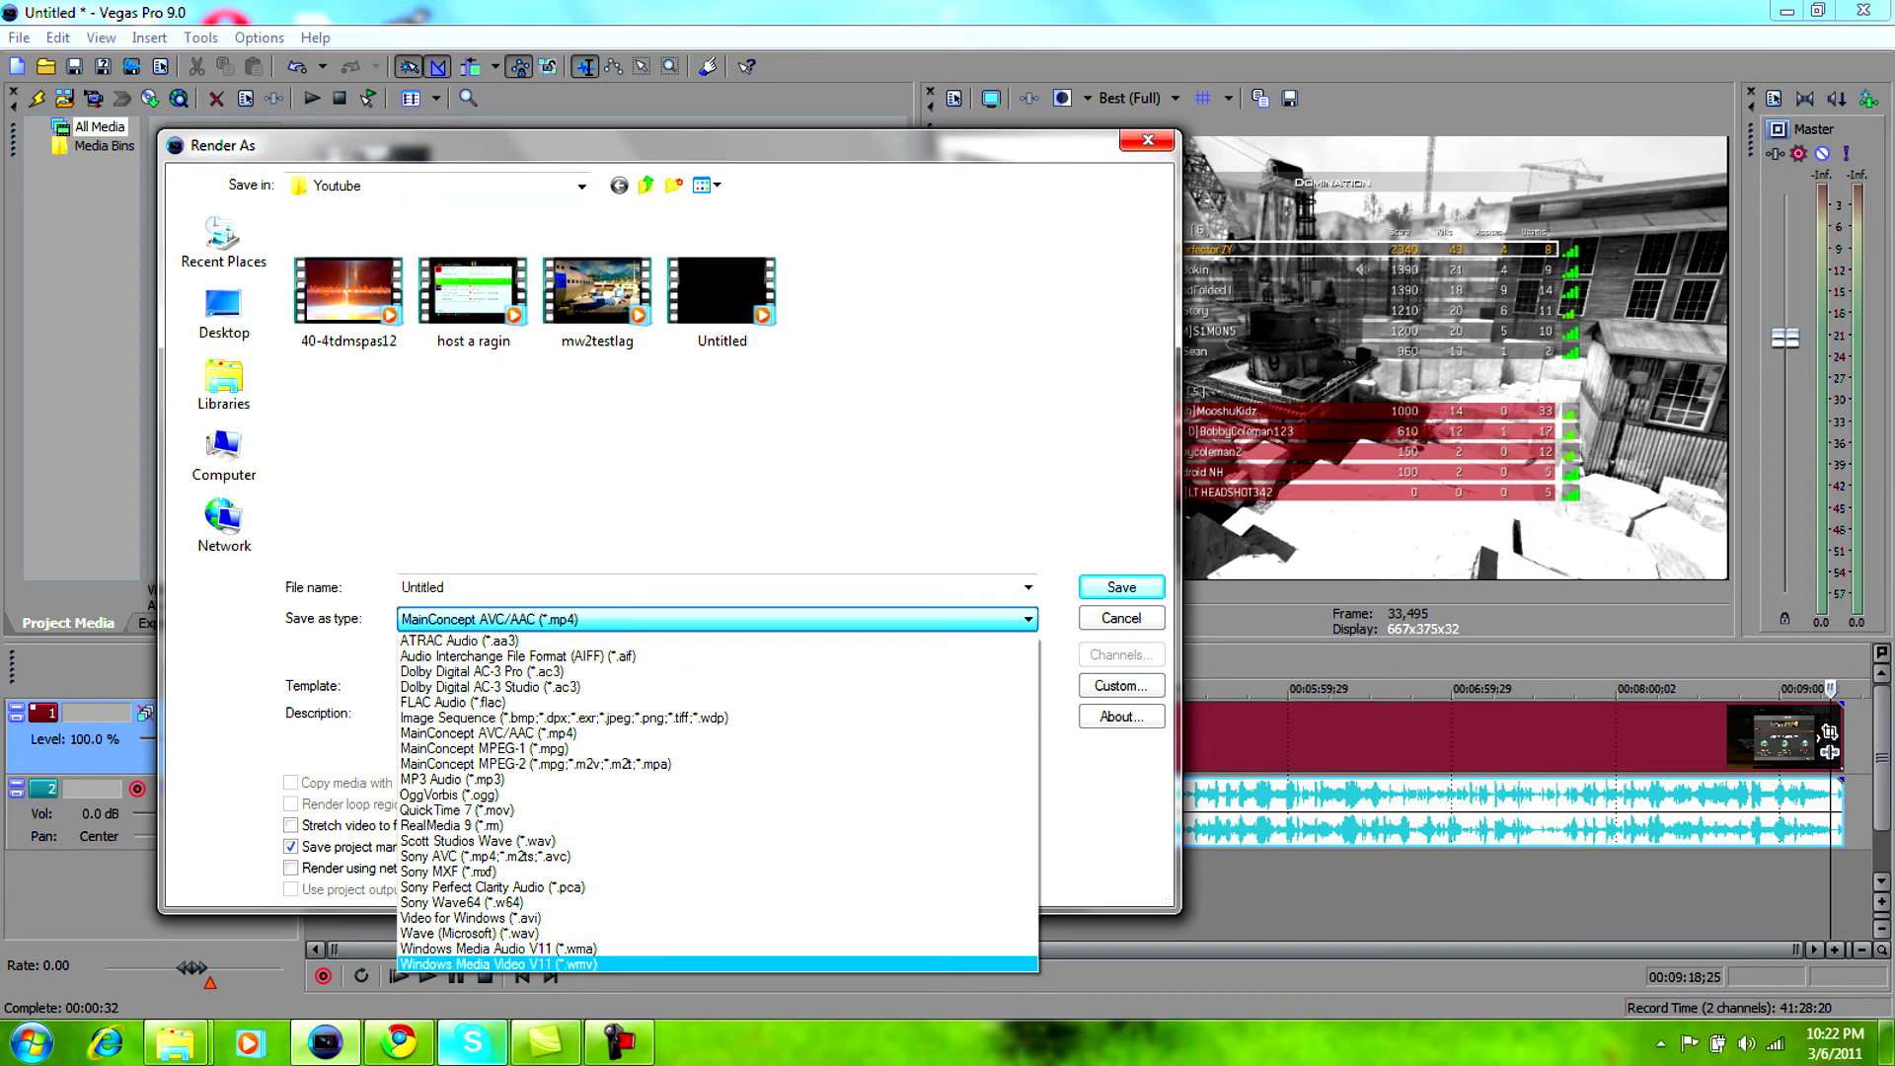
pyautogui.press('Up')
pyautogui.press('Up')
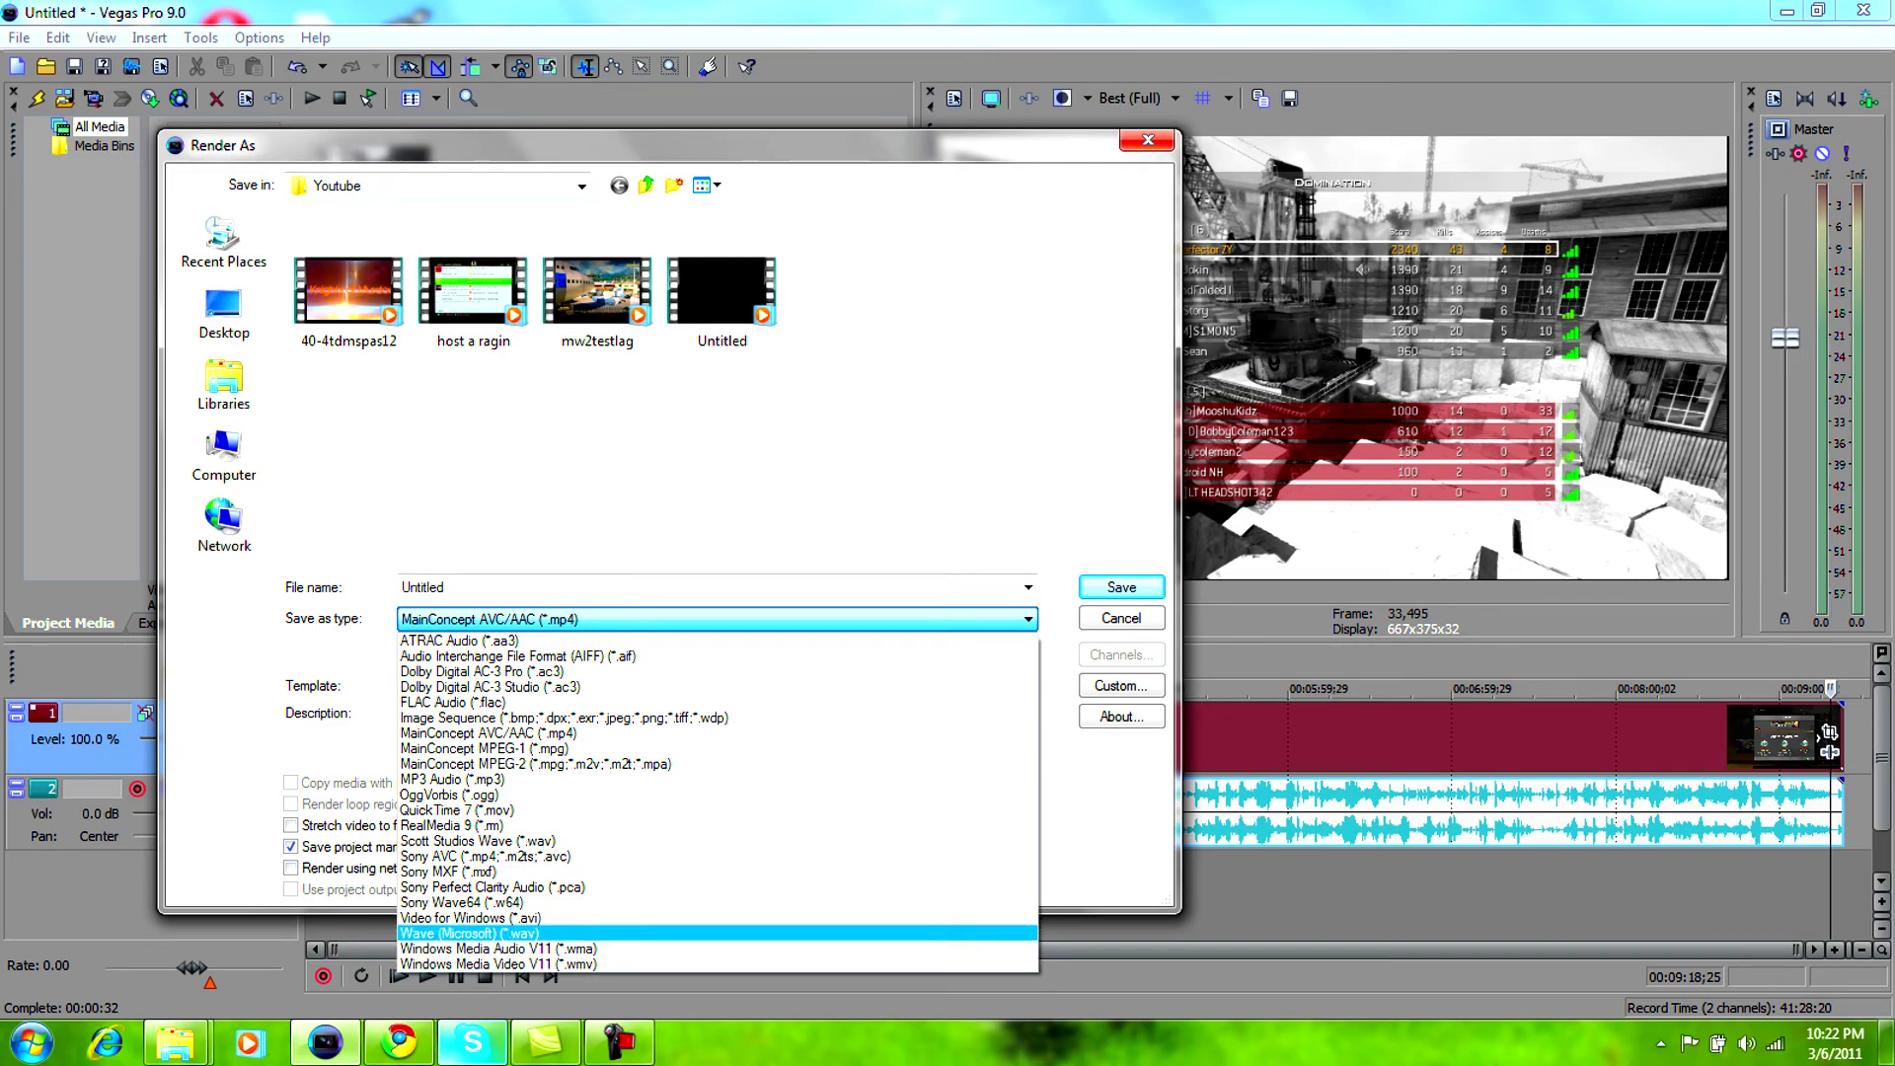
pyautogui.press('Escape')
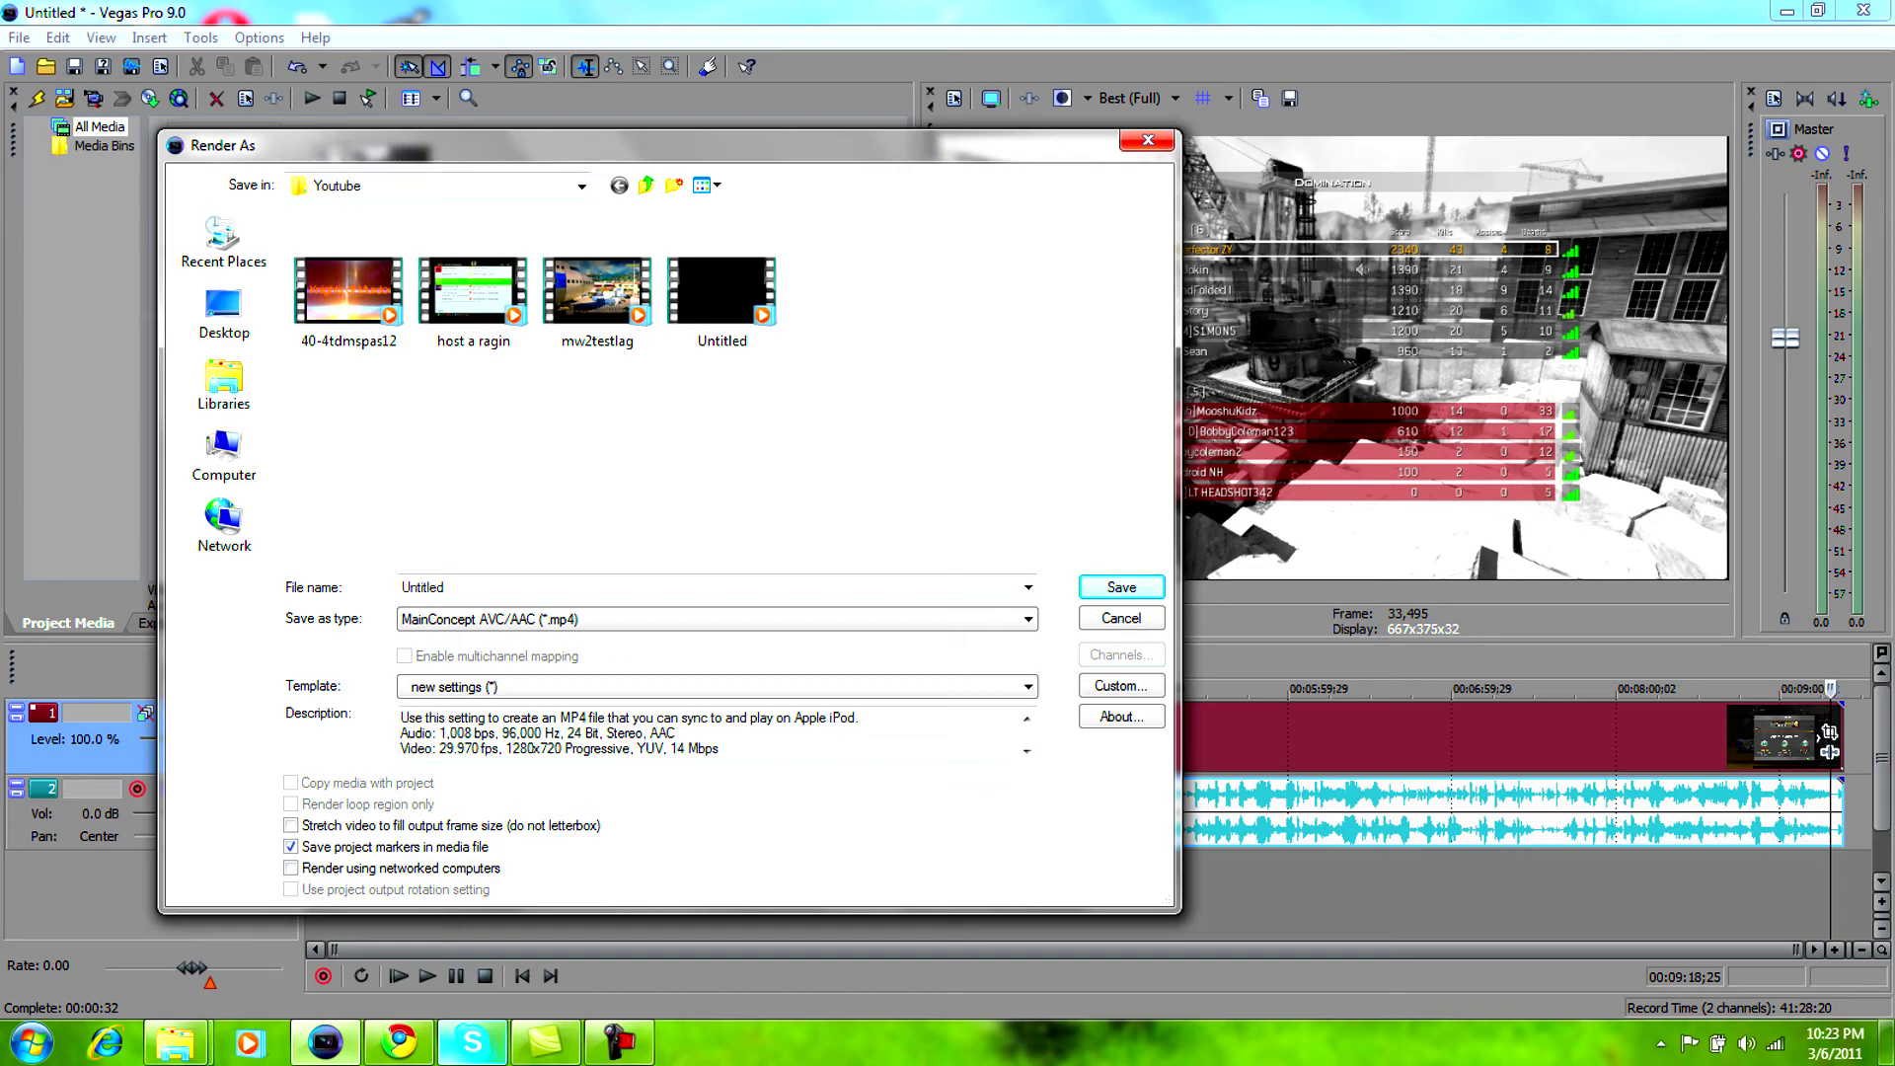
pyautogui.click(1027, 620)
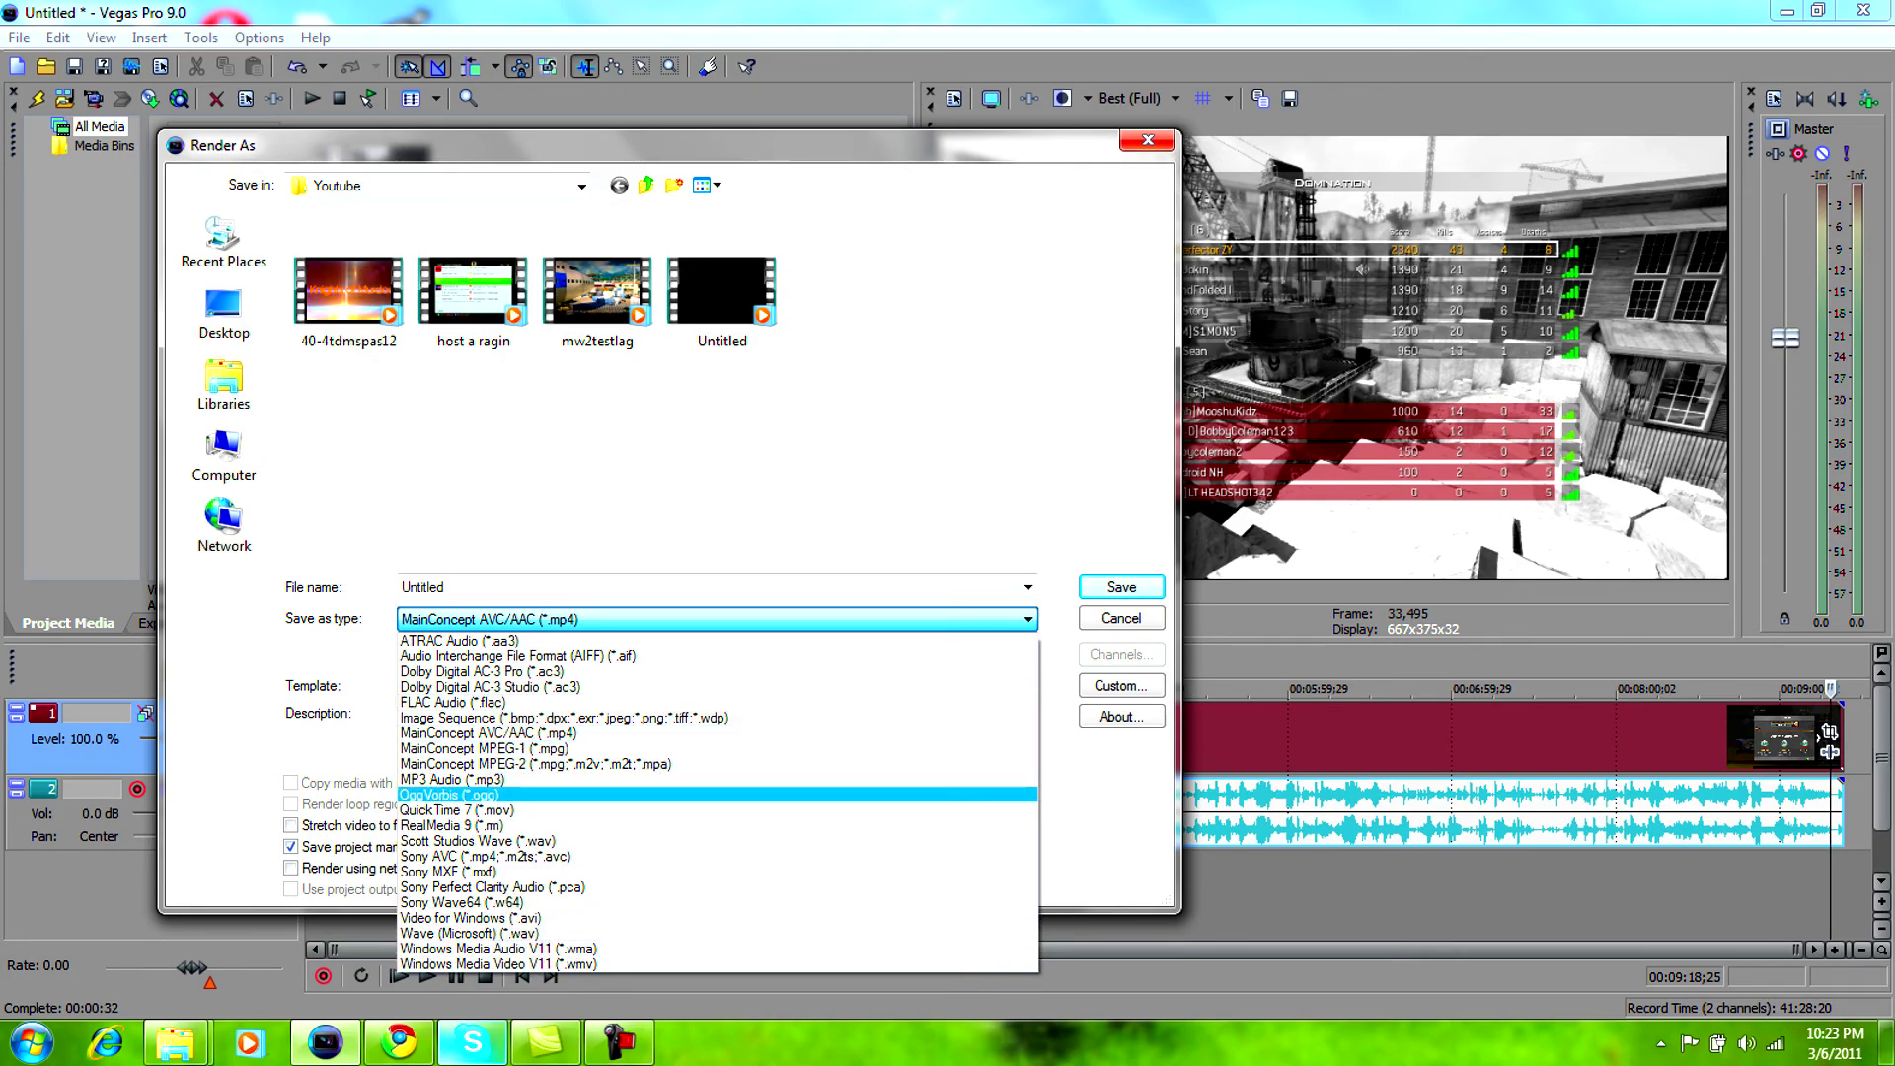
pyautogui.press('Escape')
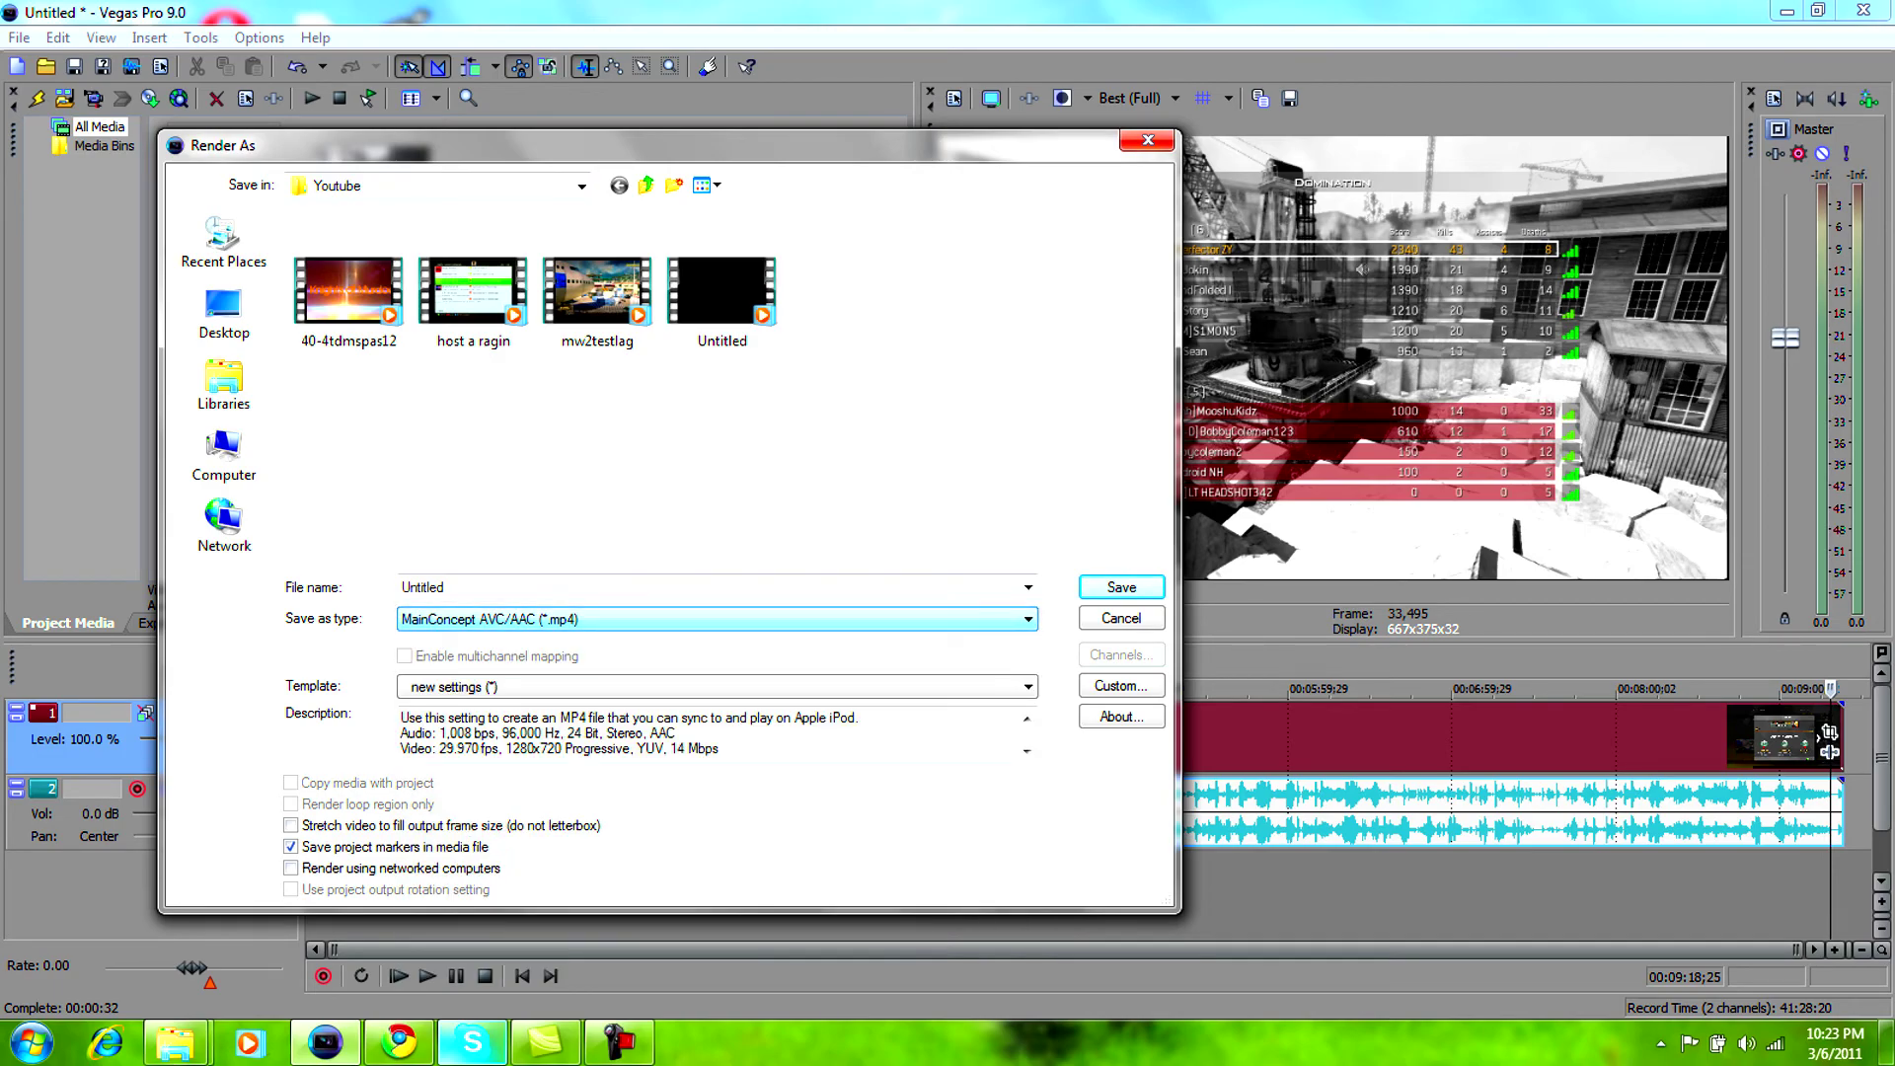
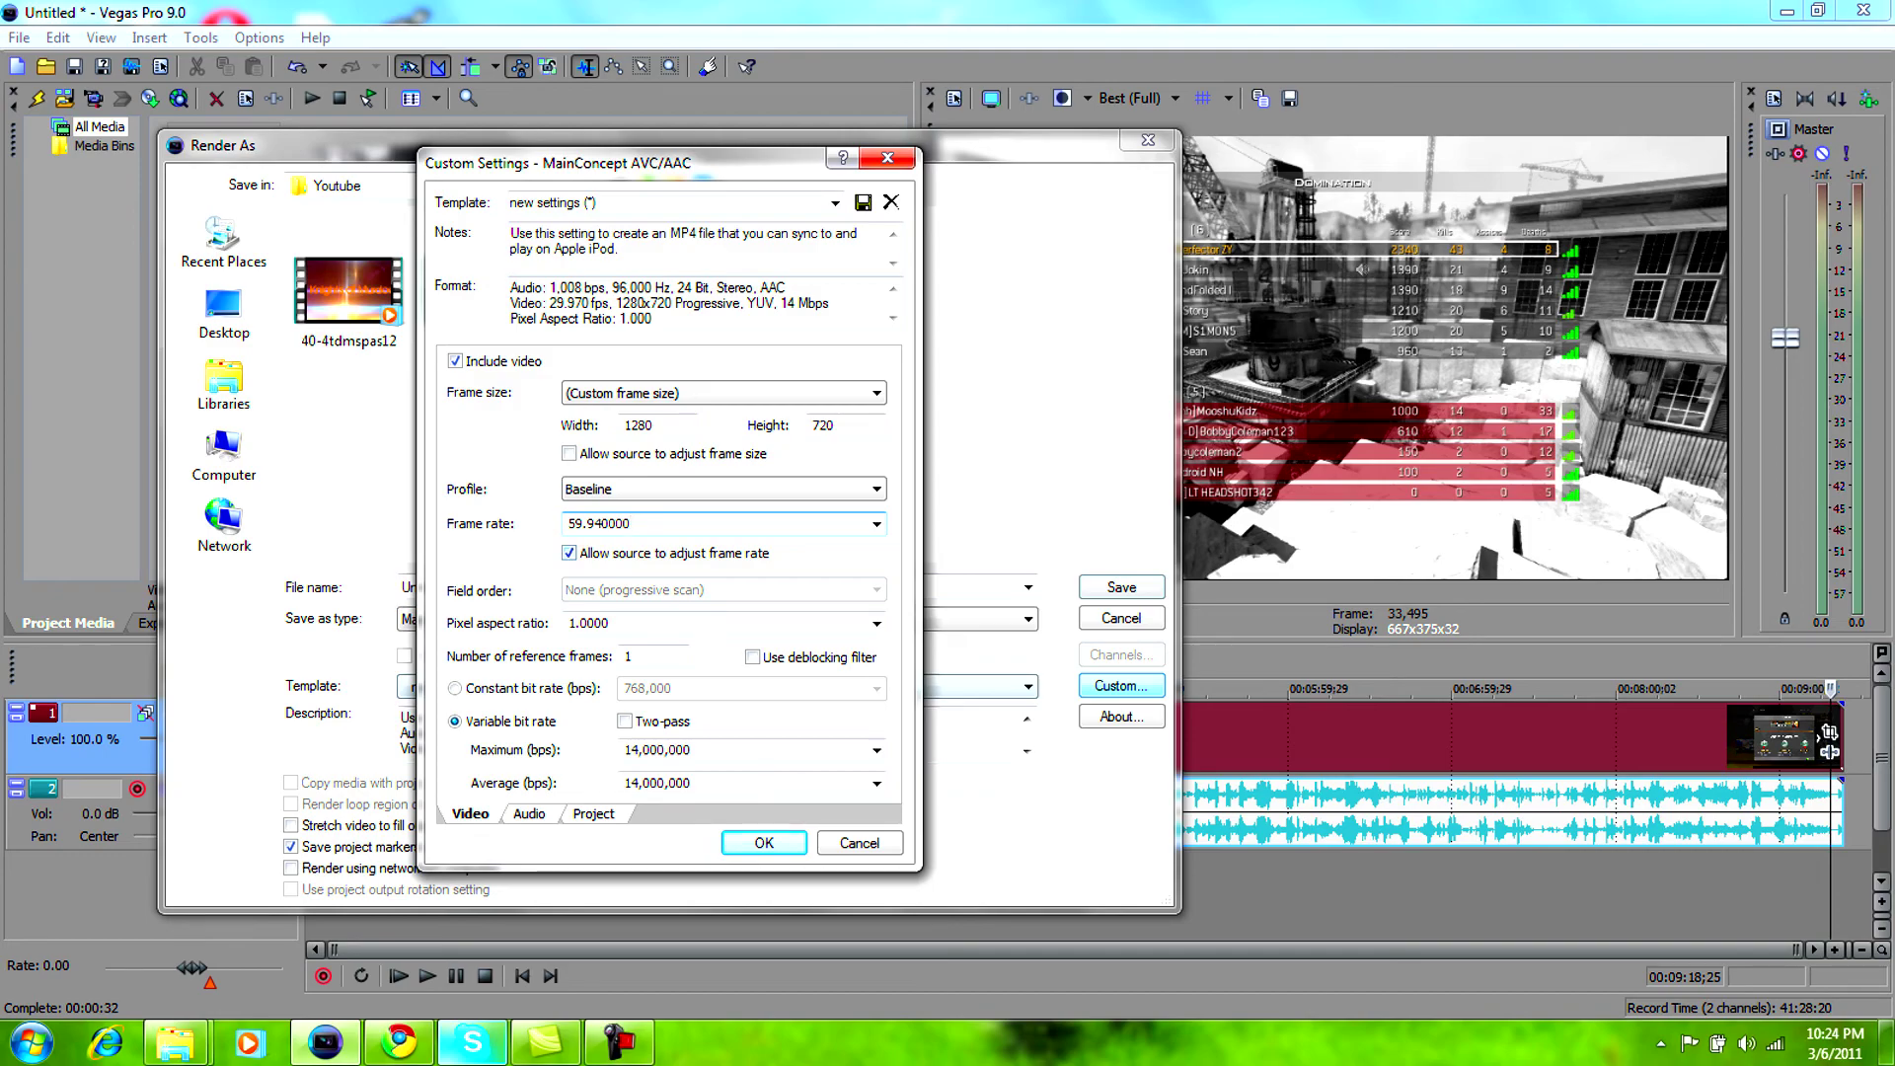
# Step: Set both the maximum and average variable bit rates to 240,000,000 bps in the custom video settings
pyautogui.click(876, 751)
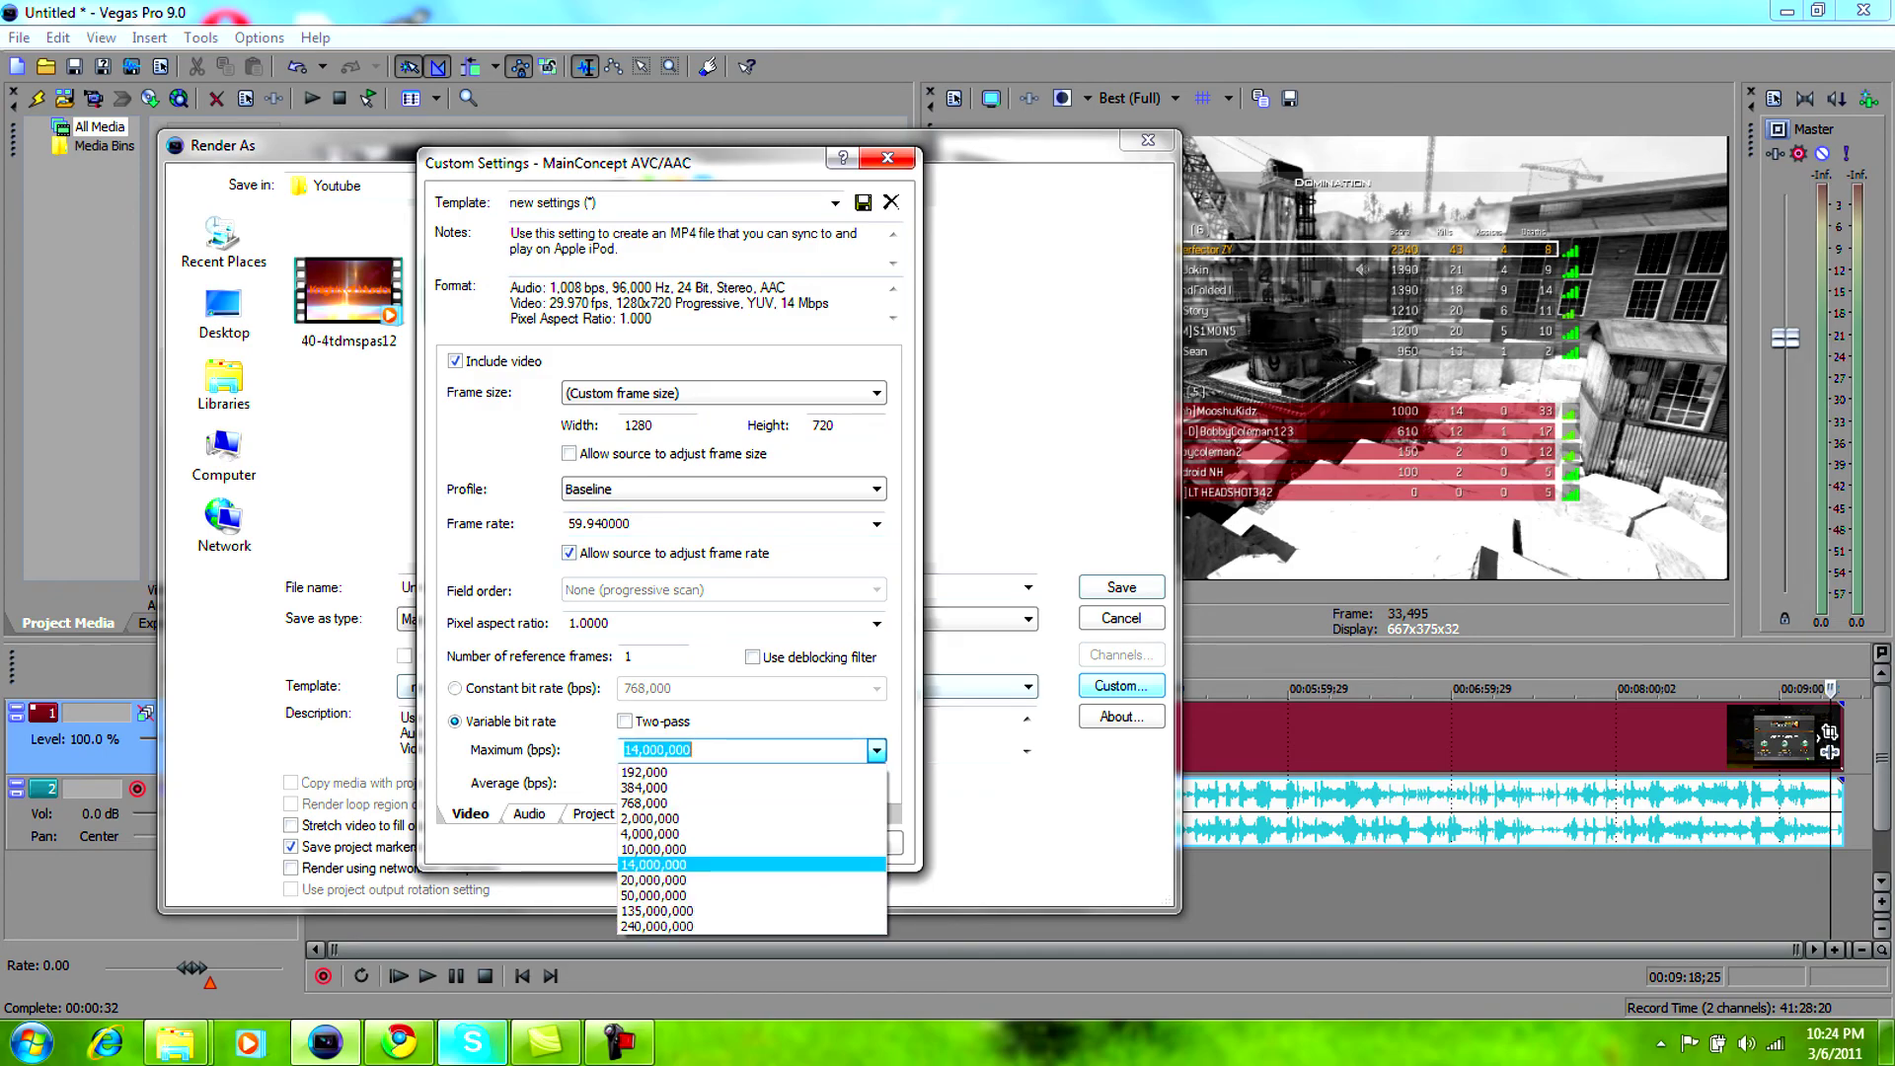
pyautogui.click(691, 926)
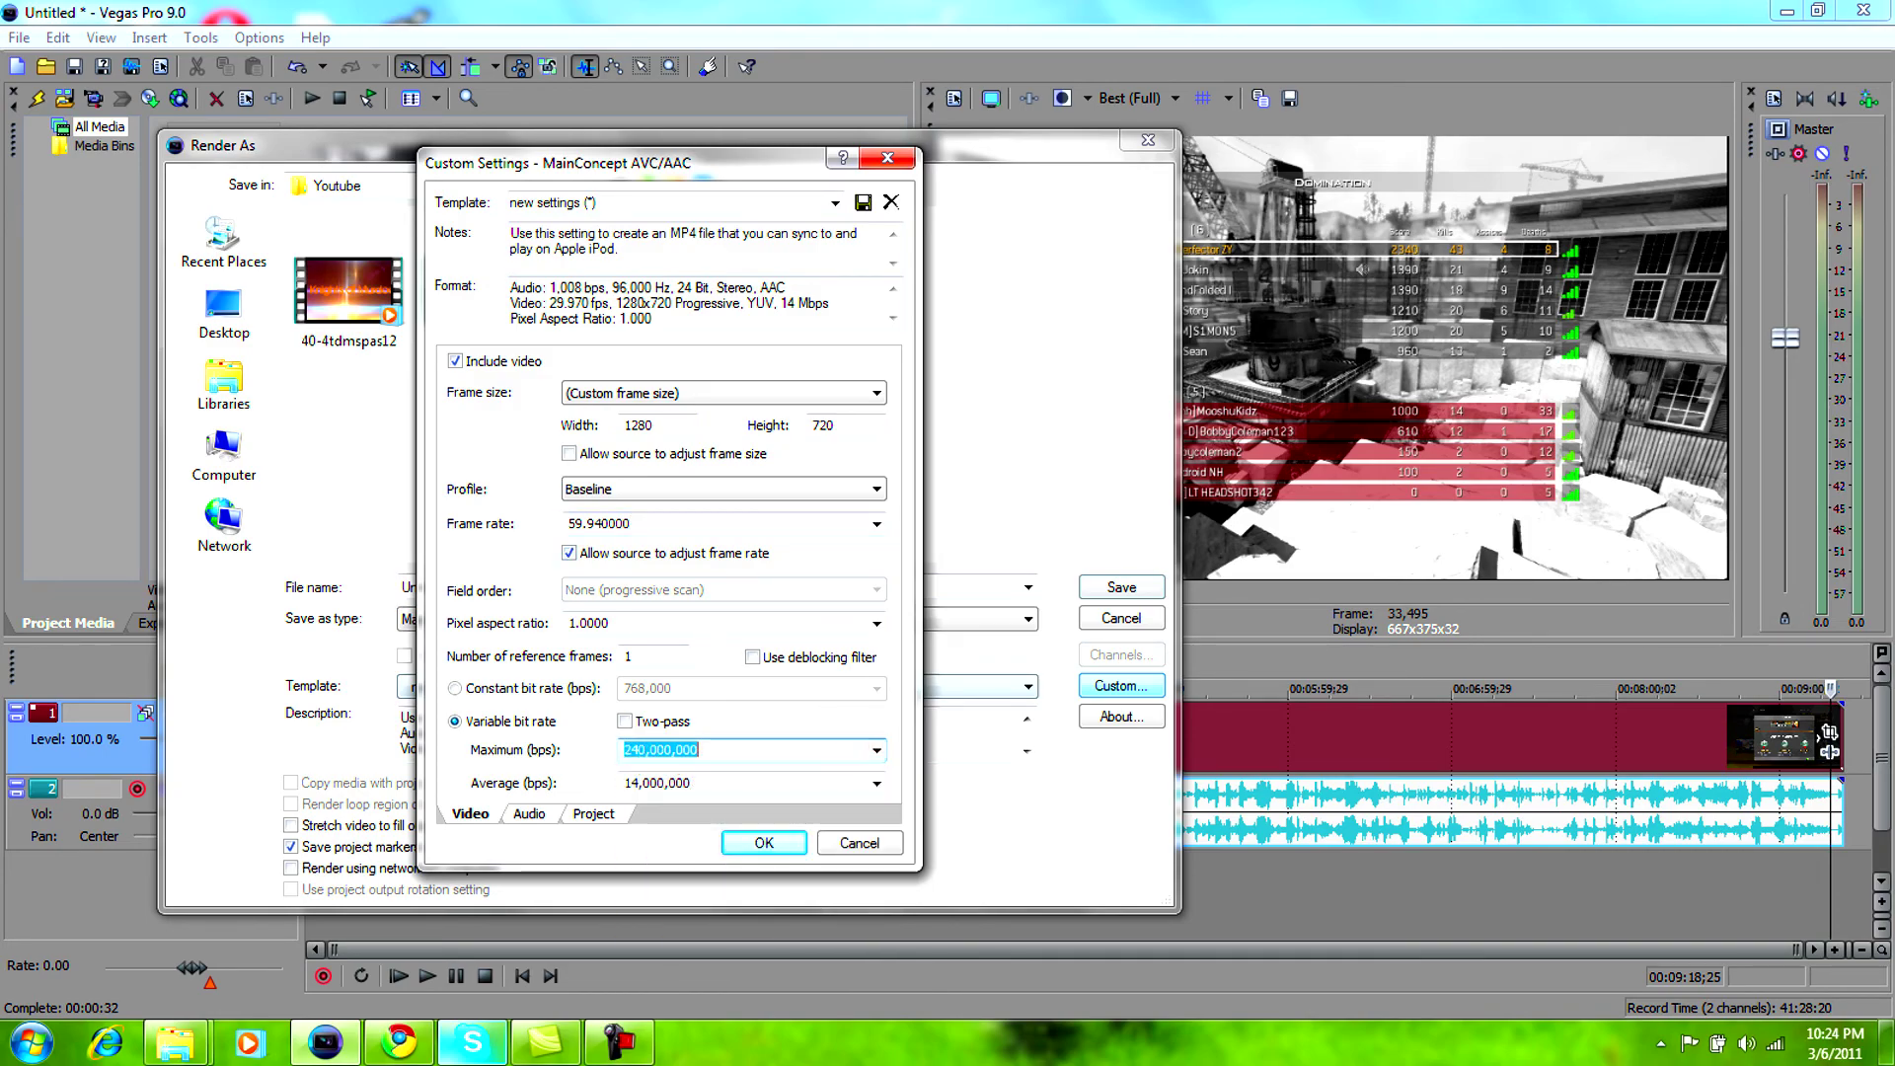
pyautogui.click(876, 783)
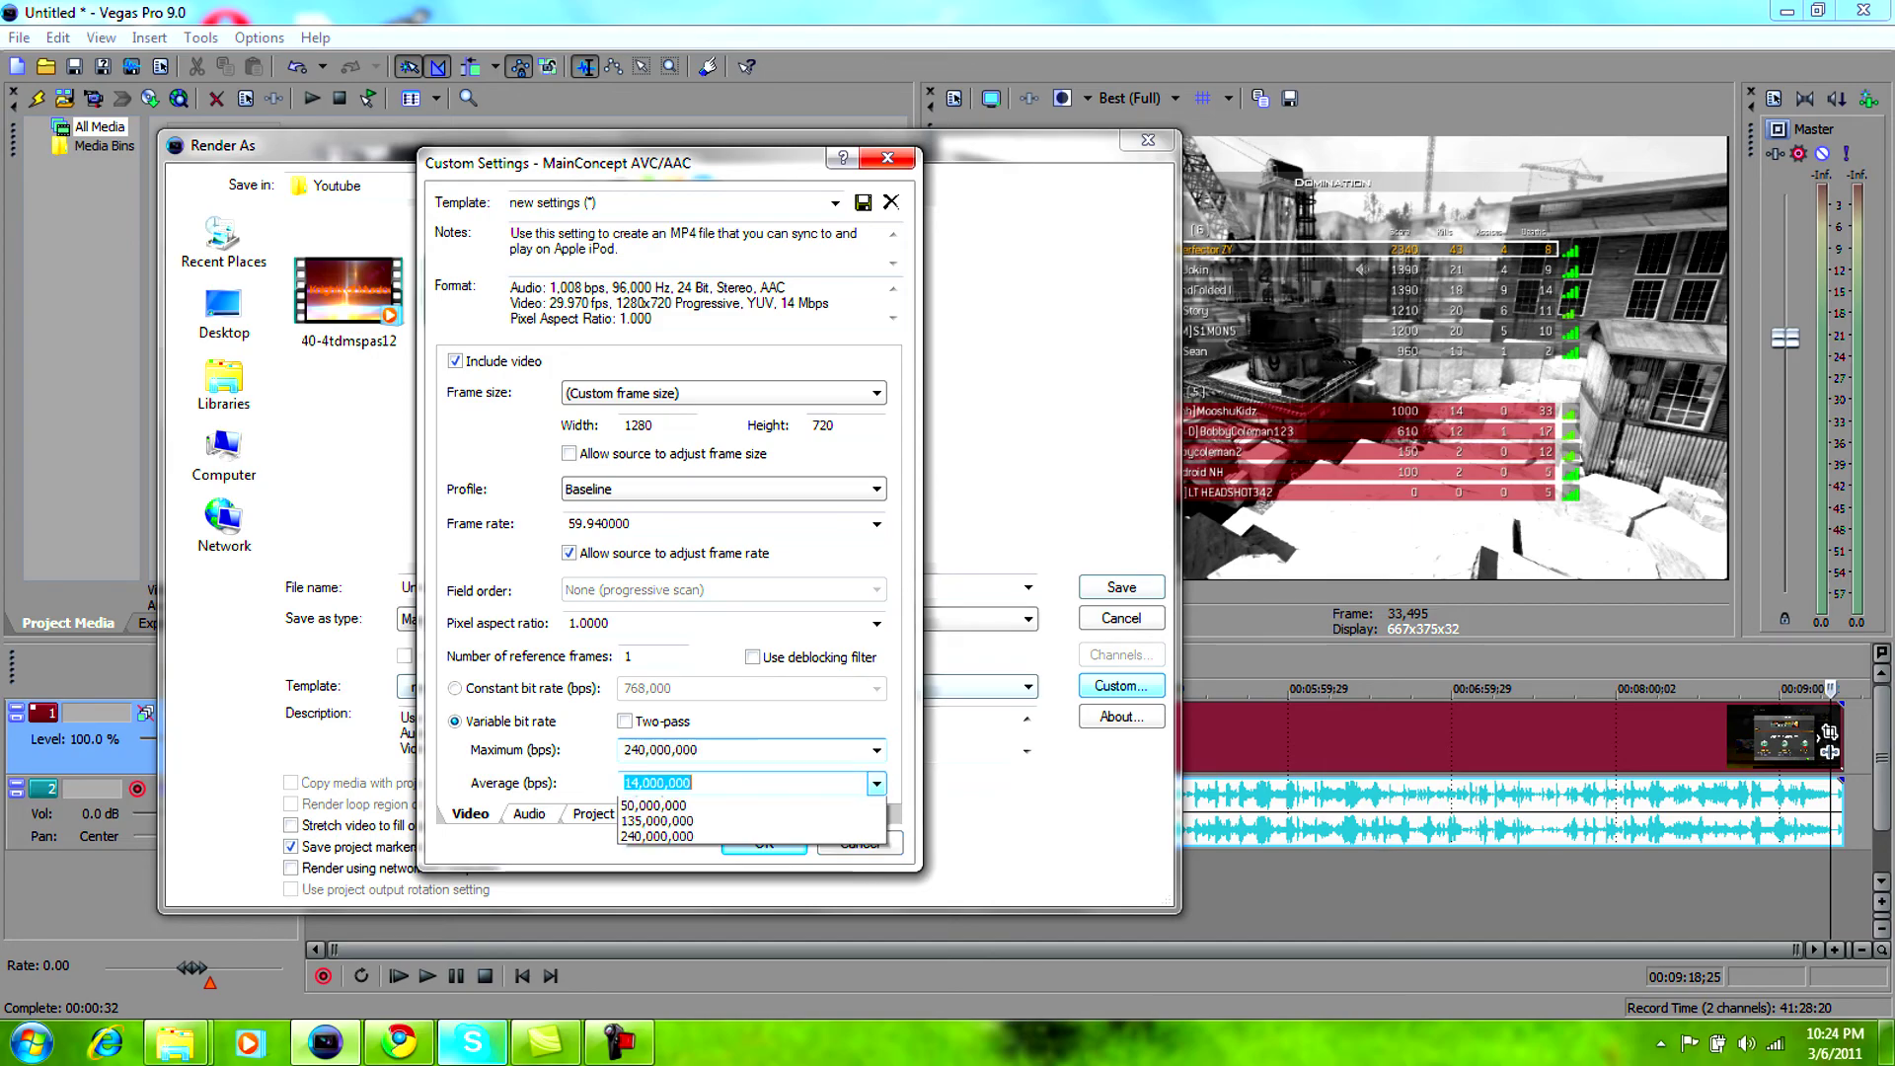
pyautogui.press('Return')
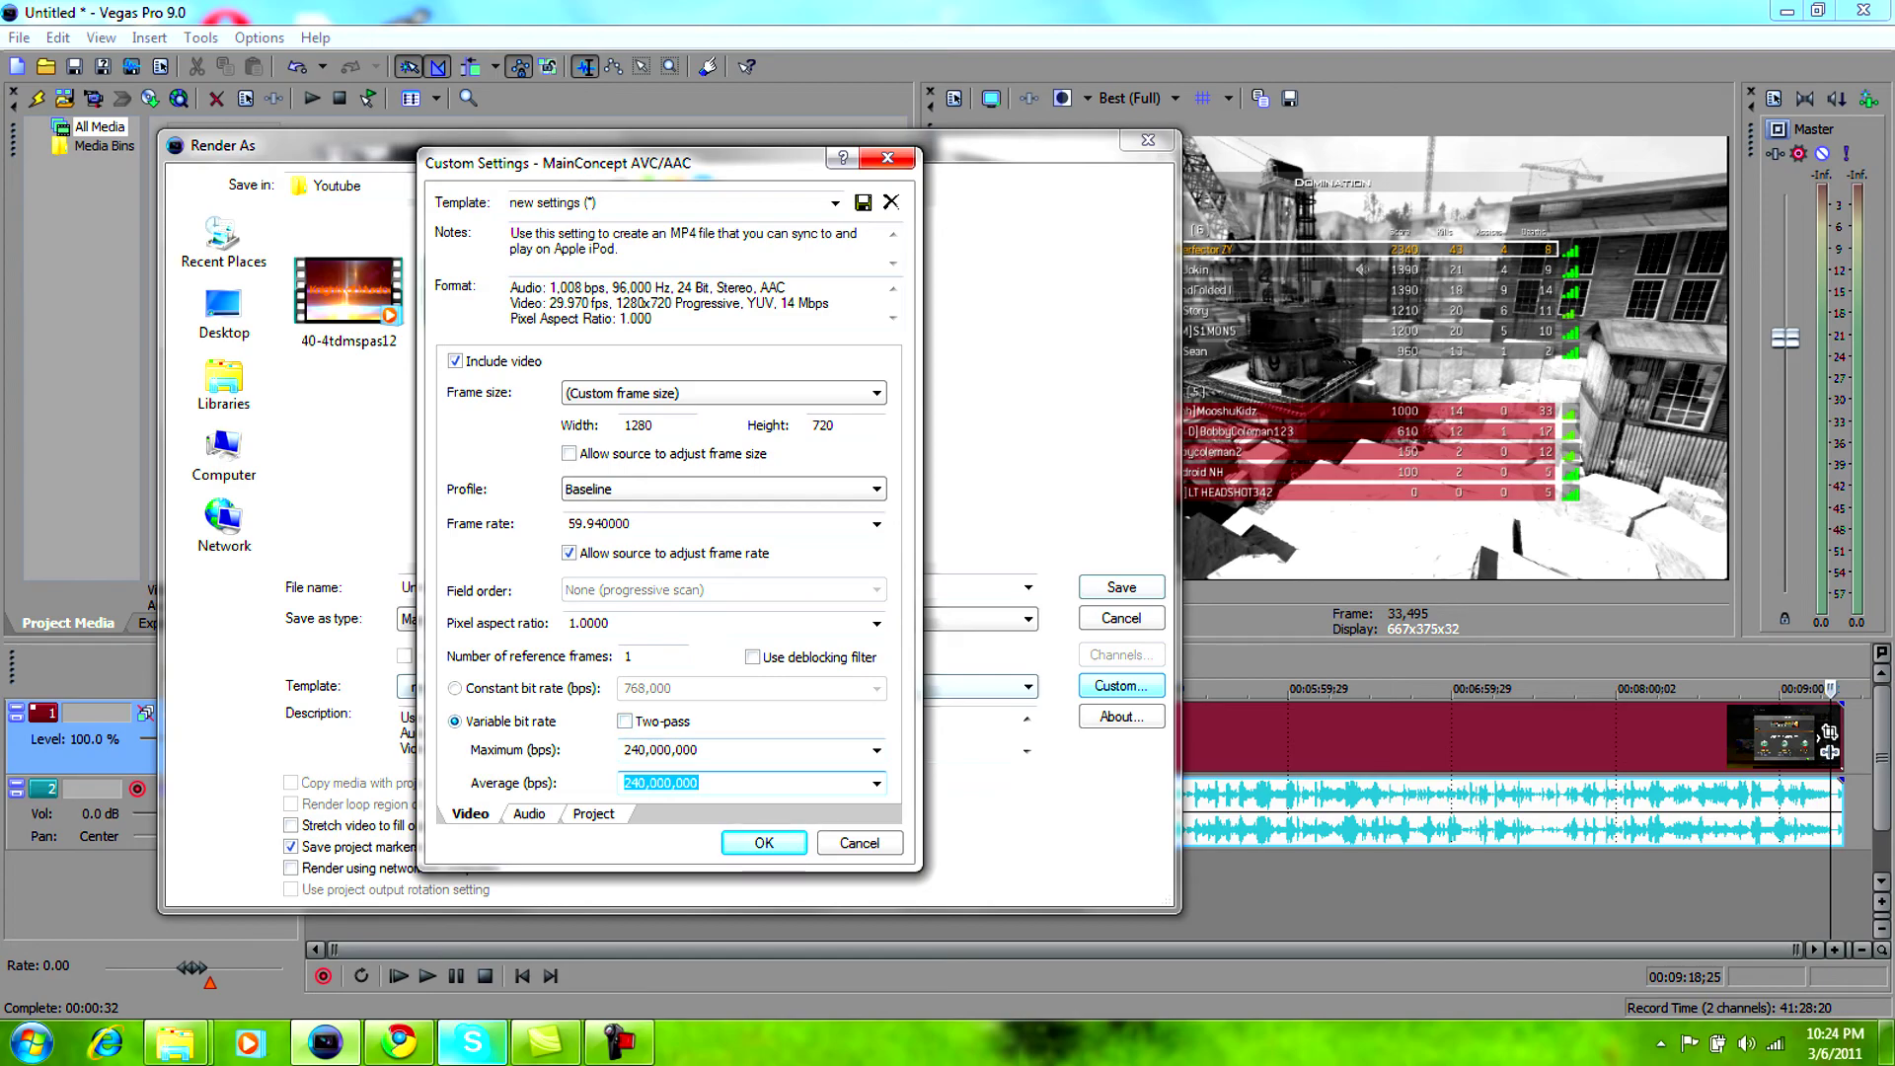
pyautogui.click(877, 750)
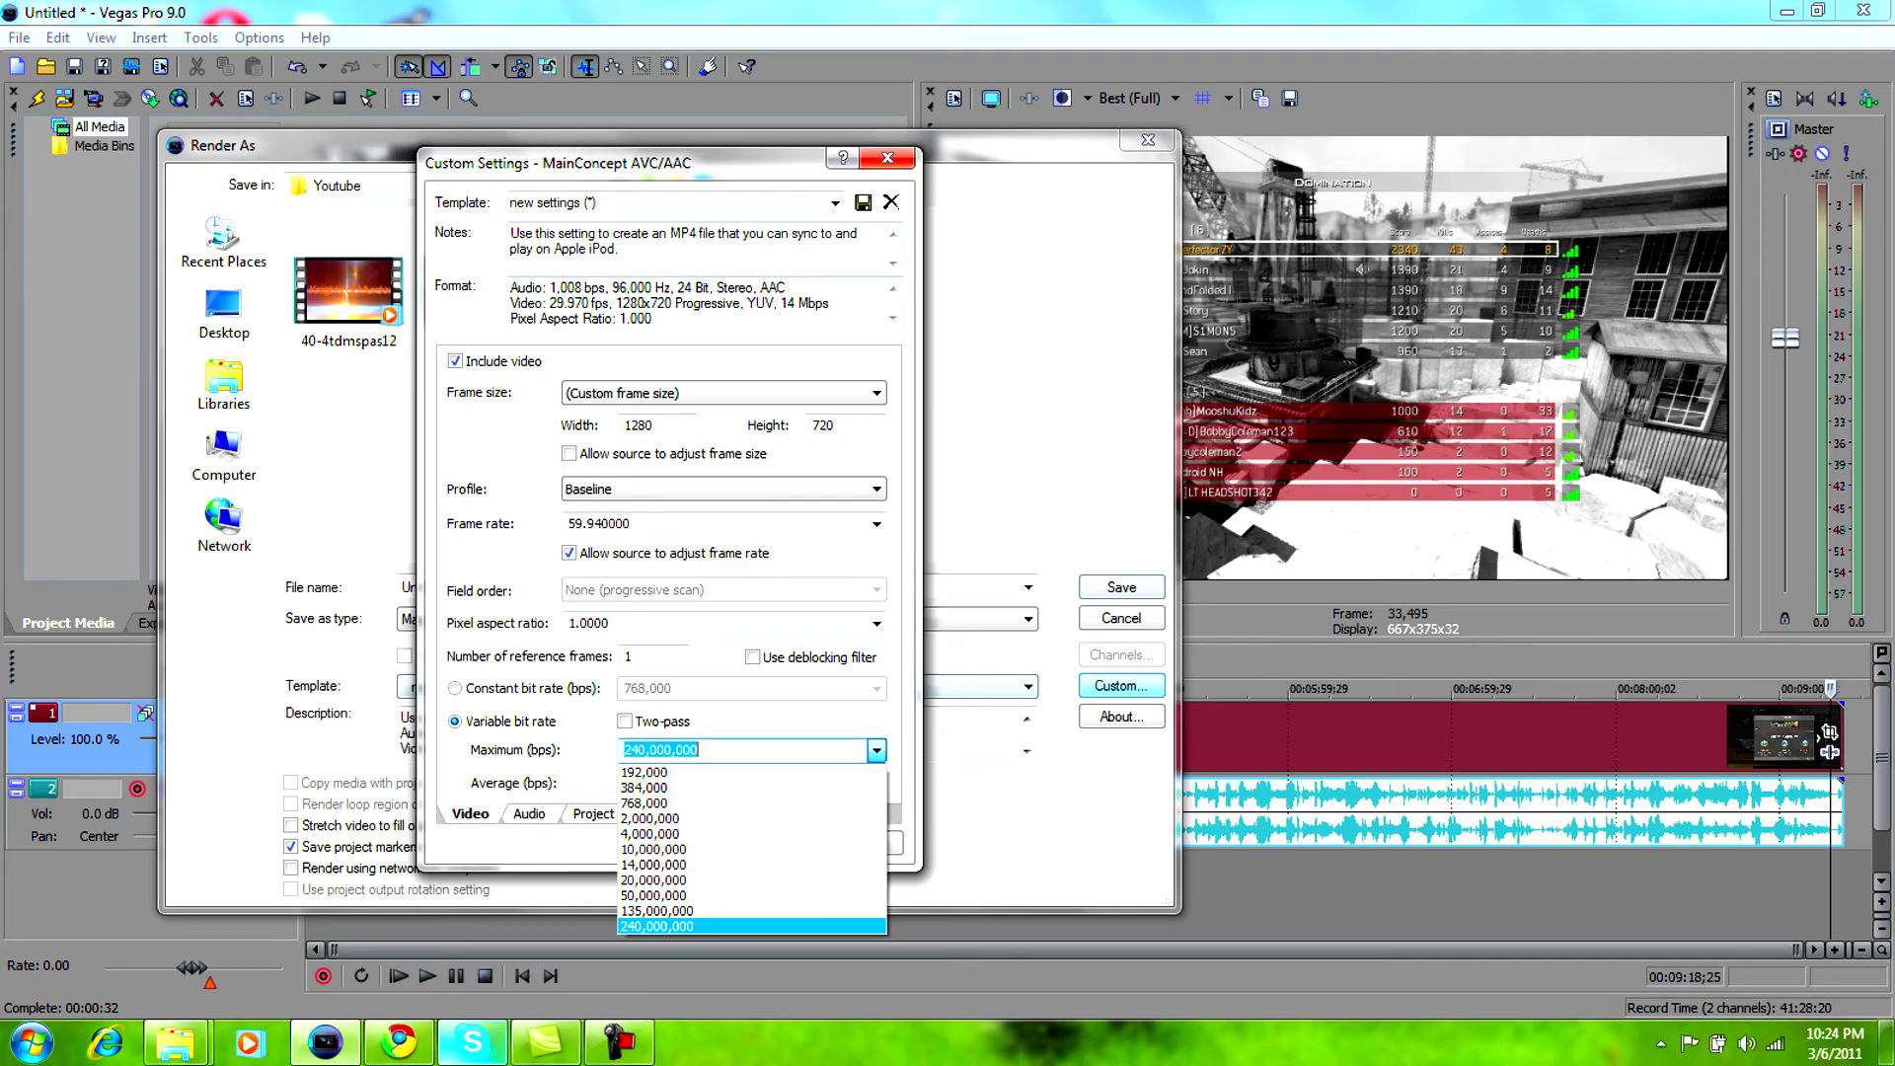
pyautogui.click(876, 750)
# Step: Review the audio sample rate and bit rate options in the custom render settings
pyautogui.click(530, 814)
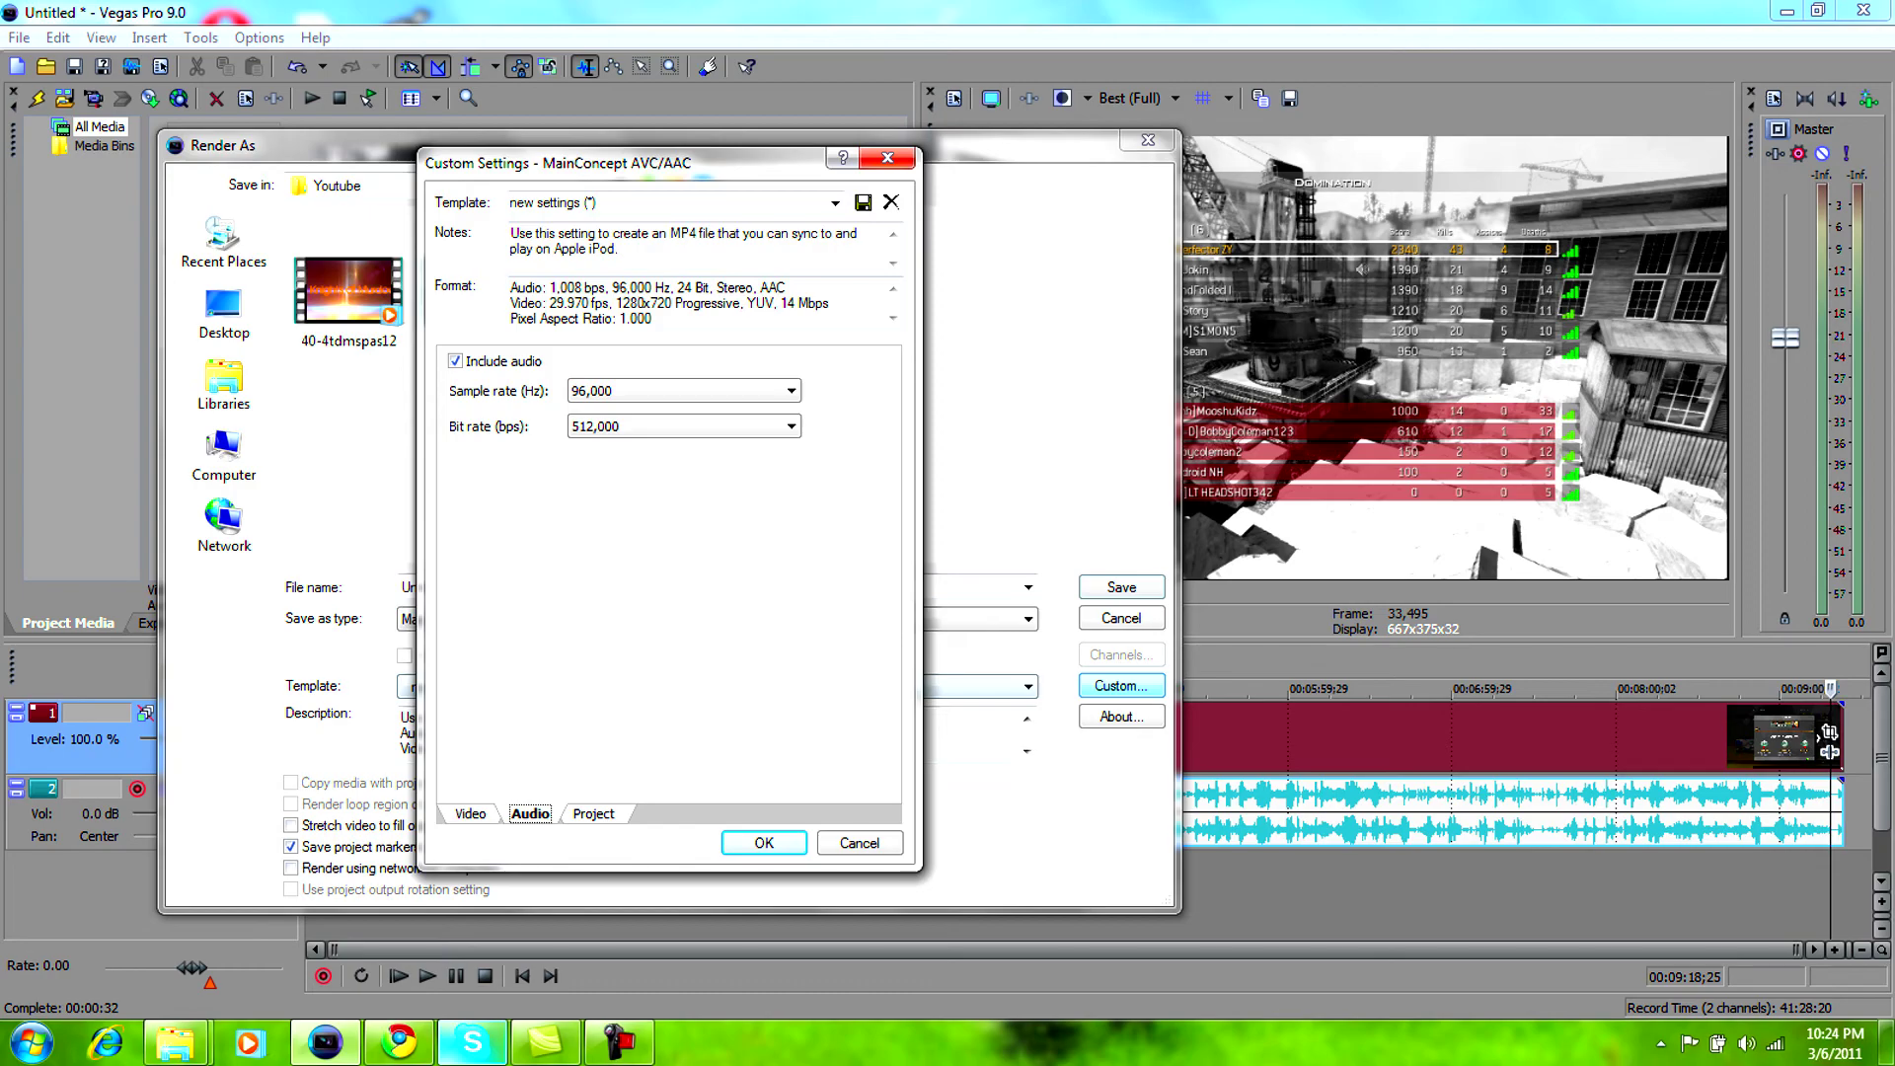
pyautogui.click(791, 391)
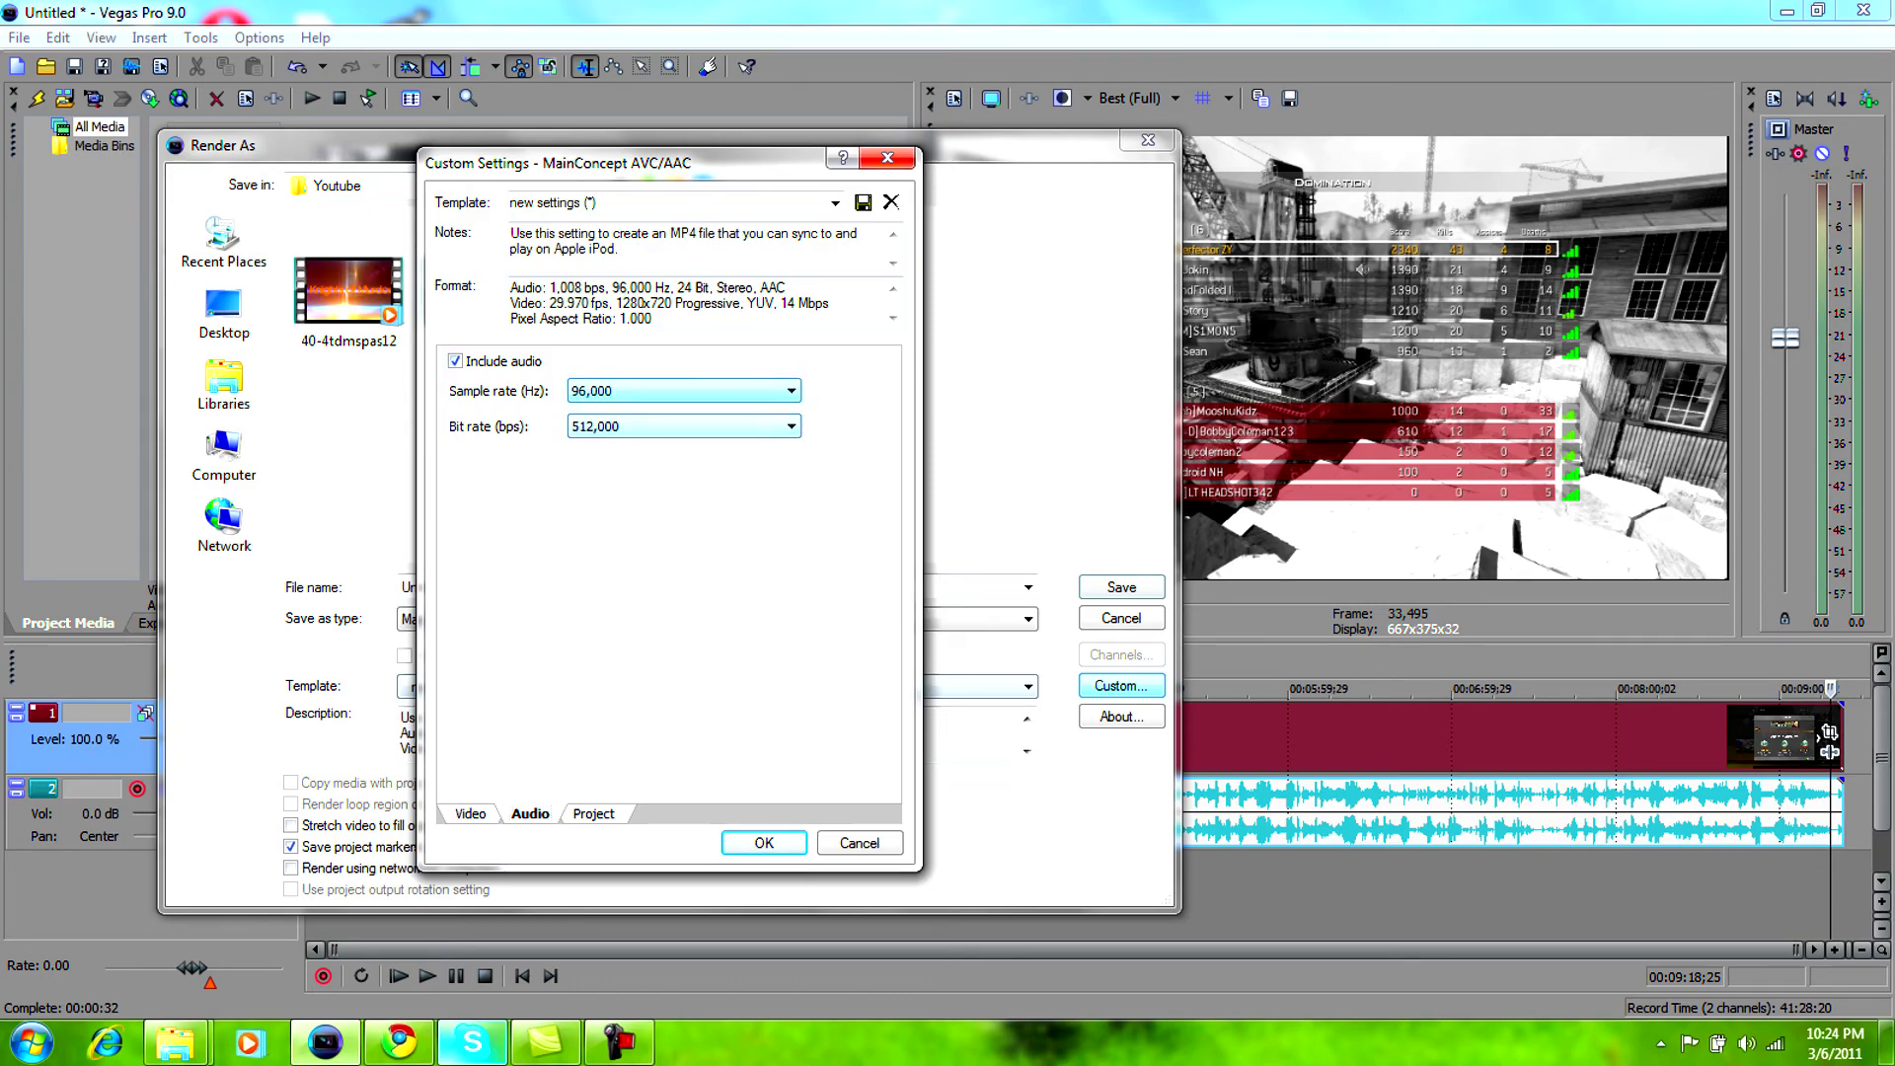
pyautogui.press('Tab')
pyautogui.hotkey('alt', 'Down')
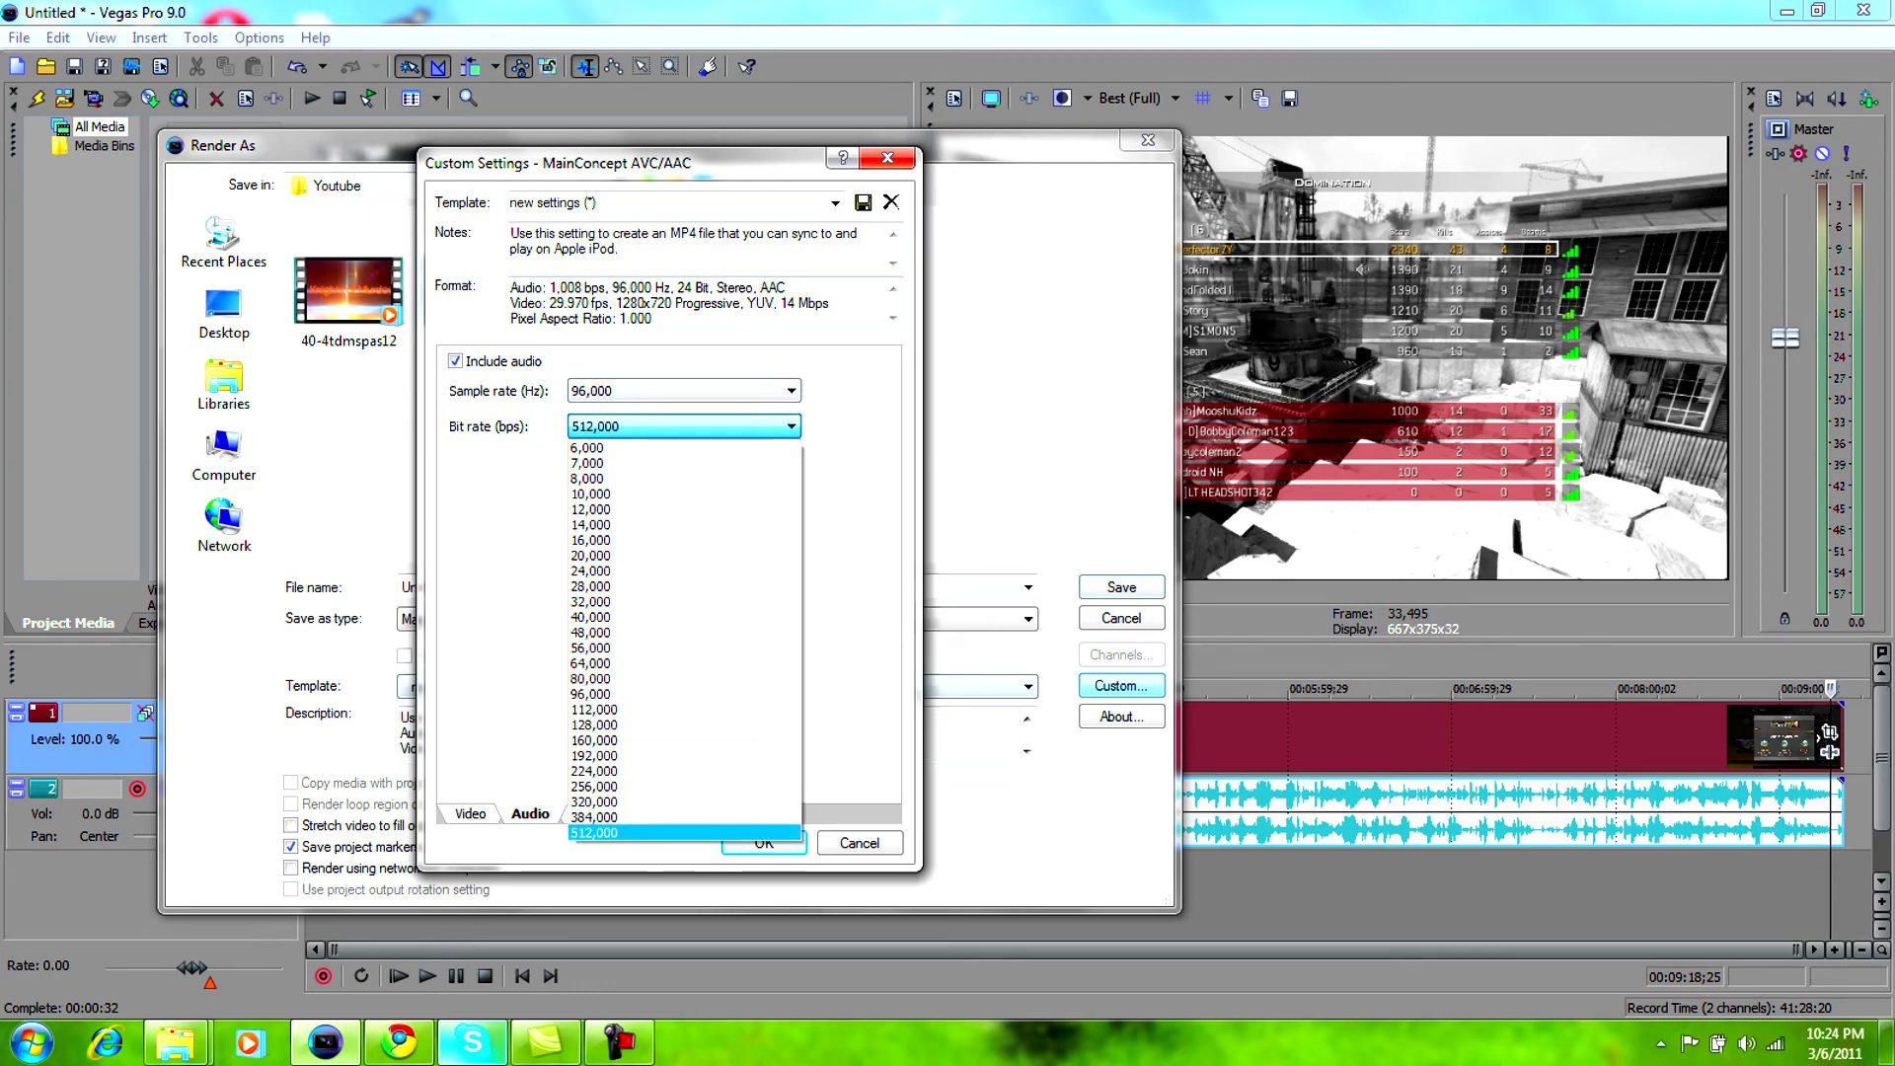
pyautogui.hotkey('alt', 'Up')
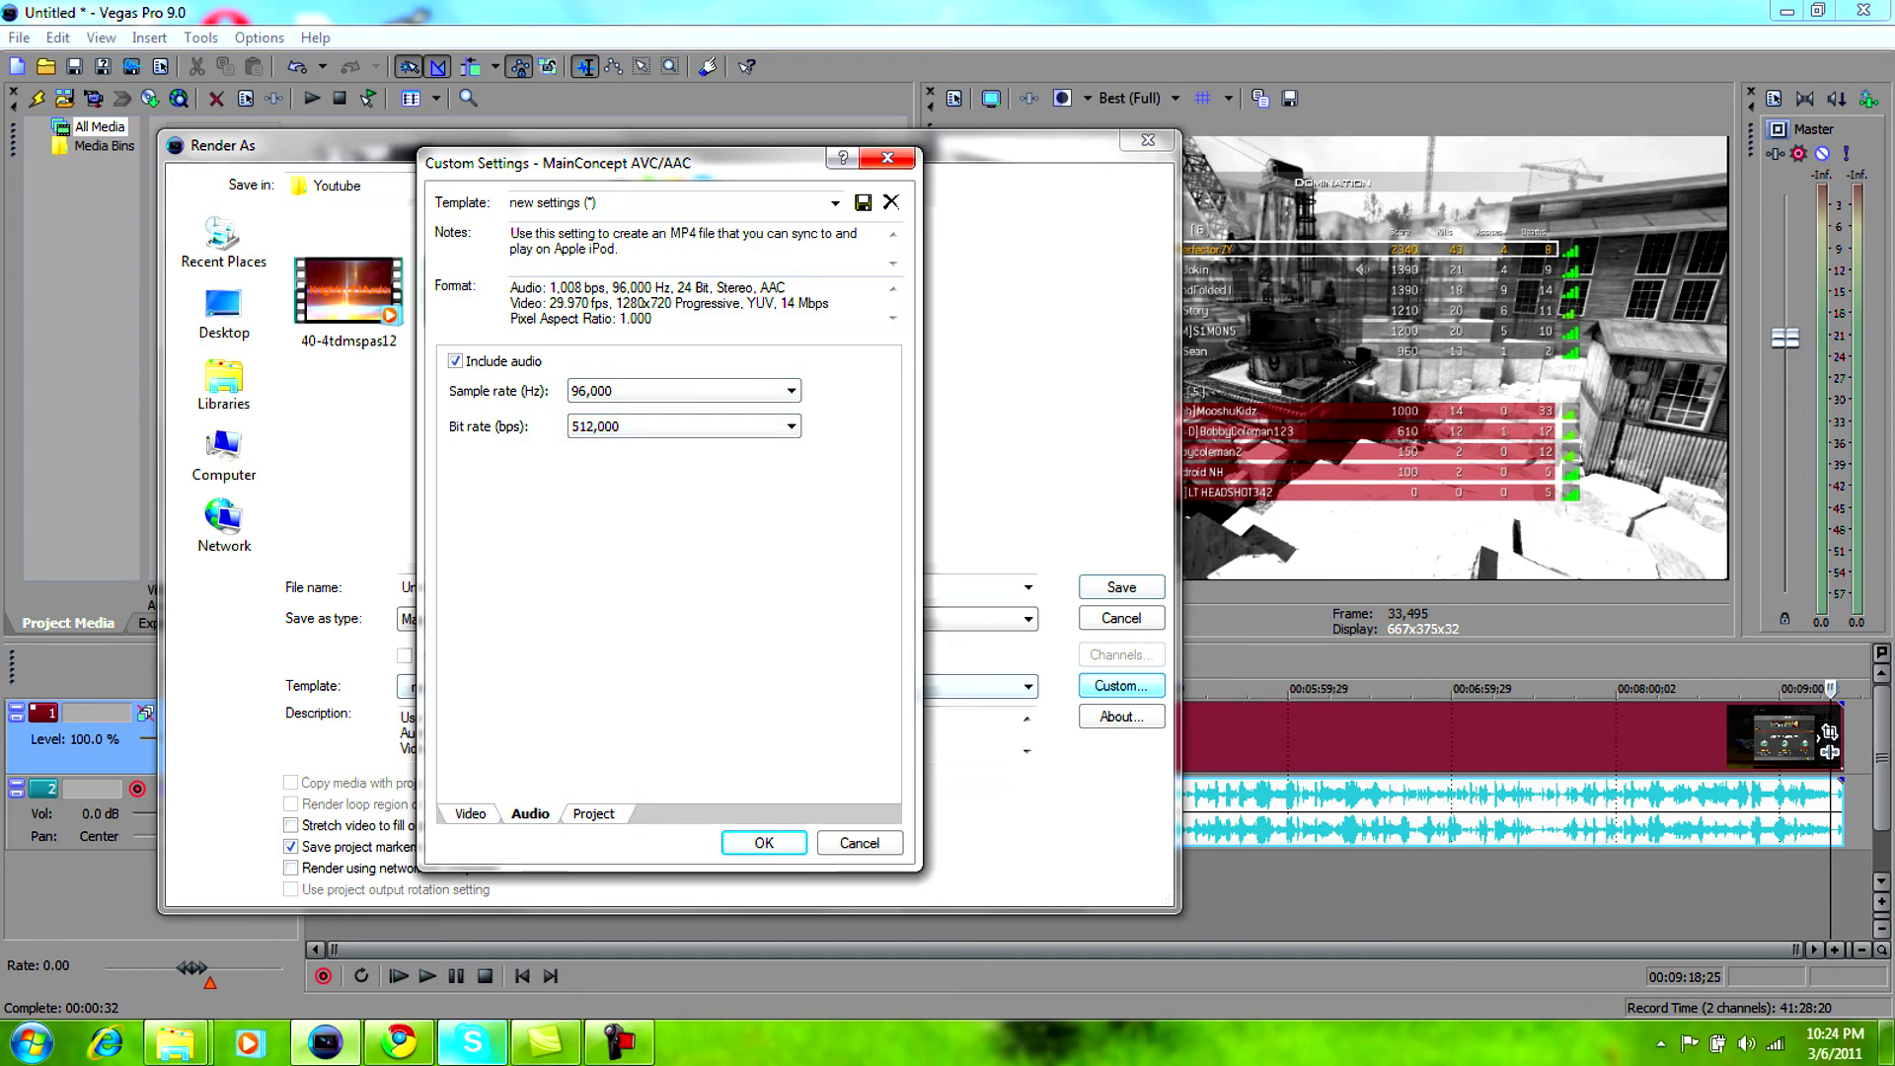
# Step: Choose Best as the video rendering quality in the custom project settings
pyautogui.hotkey('ctrl', 'Tab')
pyautogui.click(736, 372)
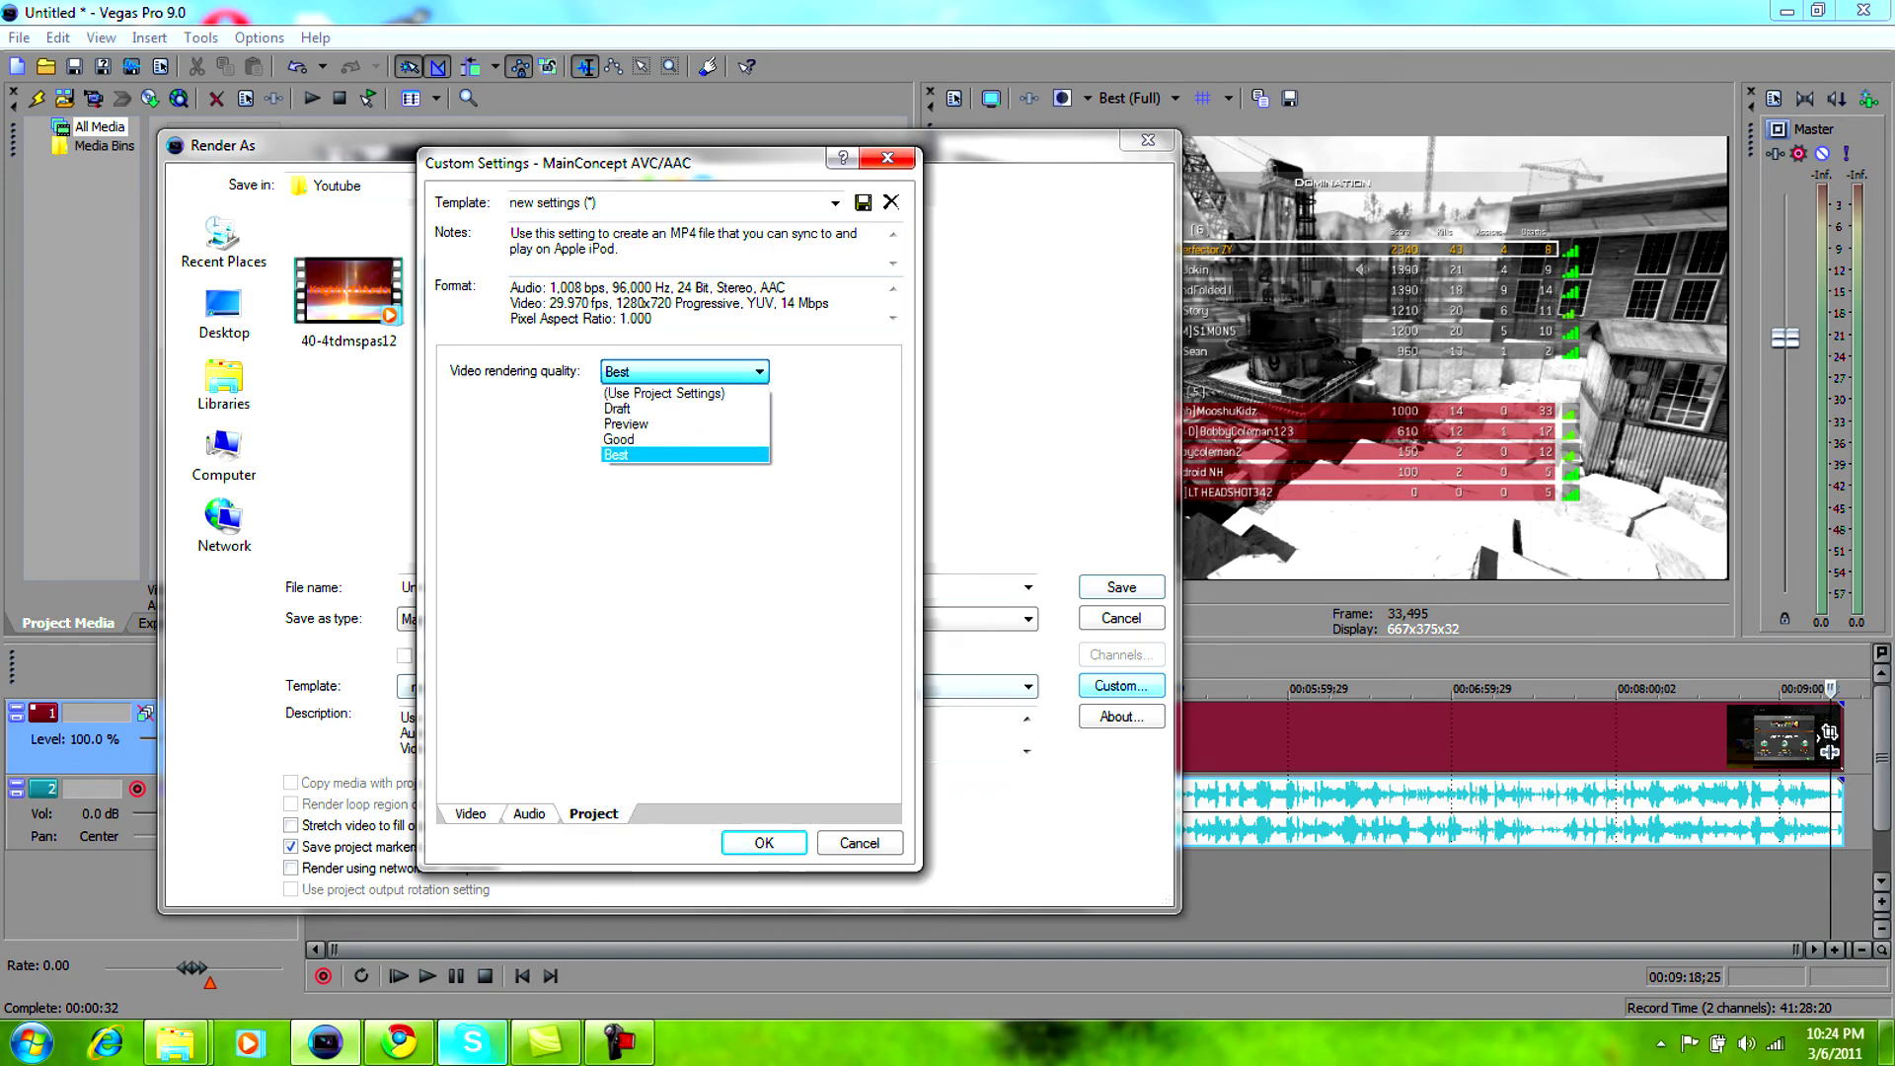
pyautogui.click(691, 454)
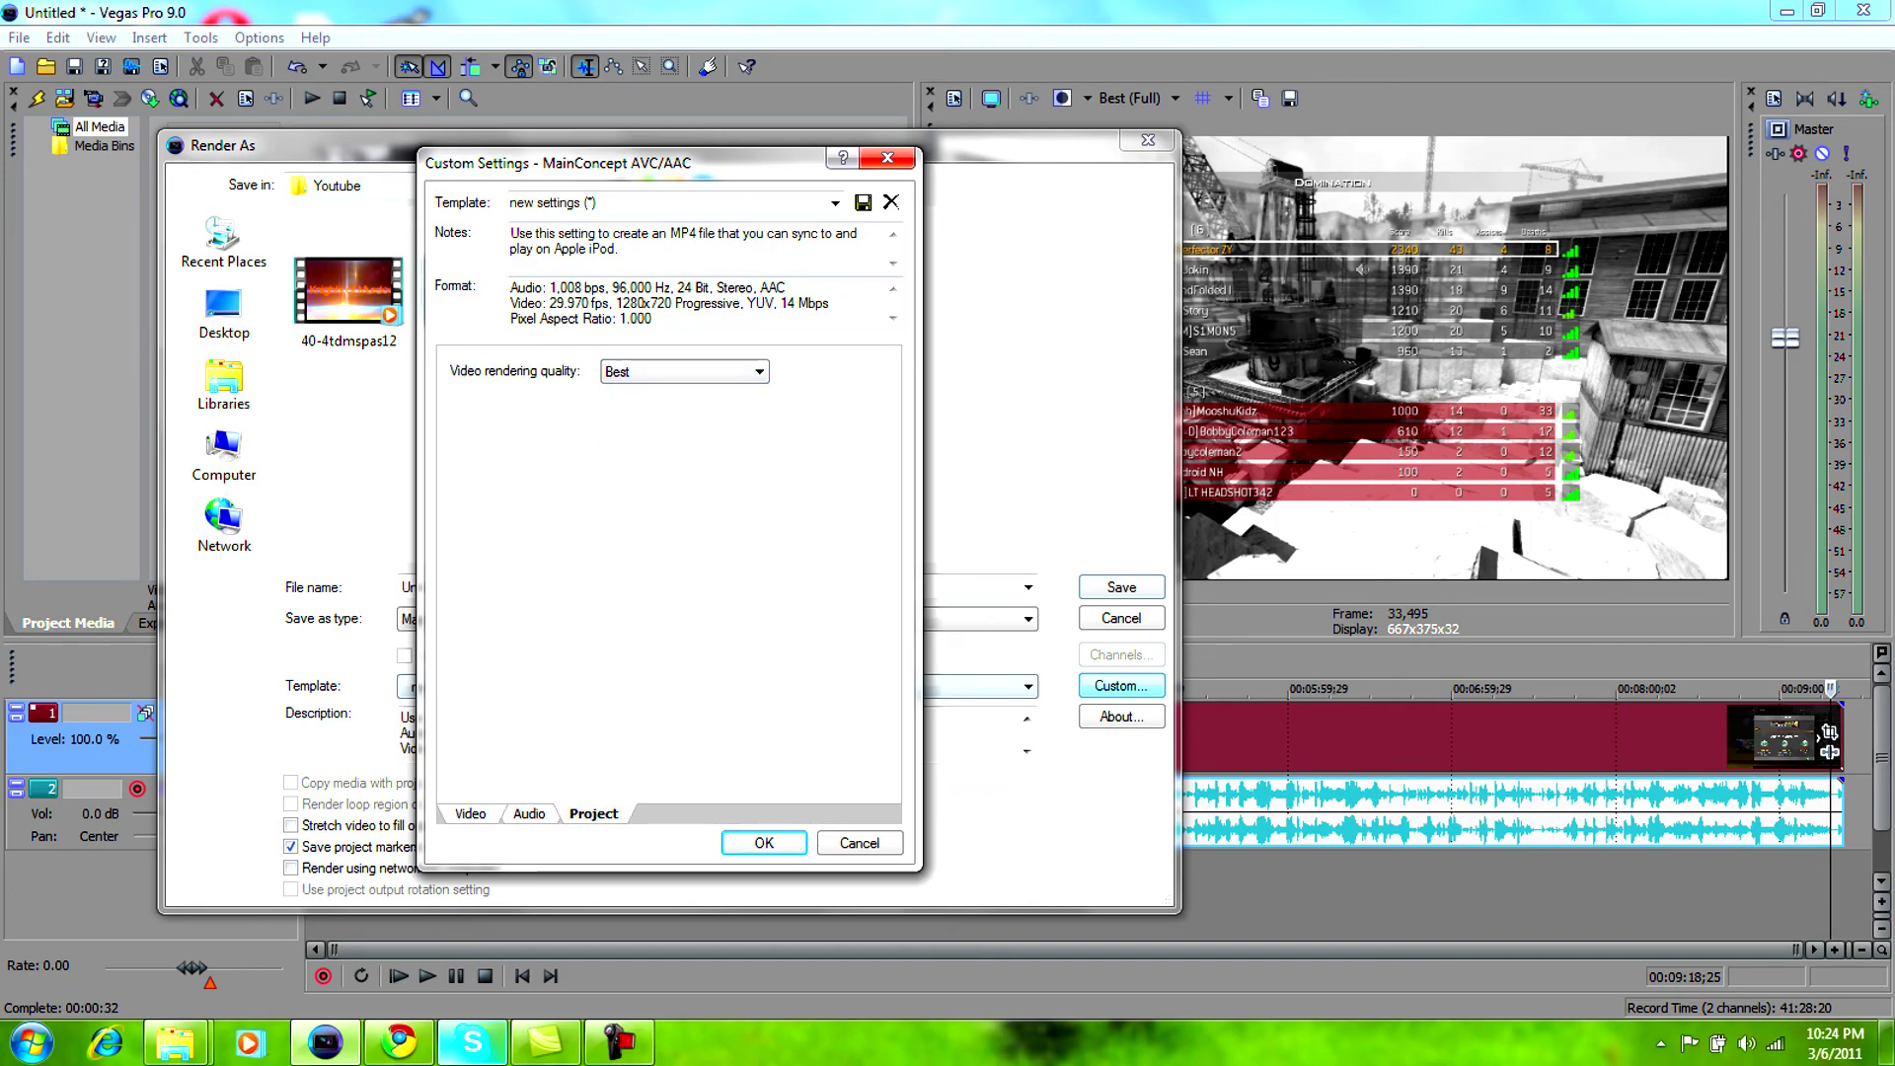
# Step: Return to the custom video settings and check the pixel aspect ratio choices, keeping 1.0000
pyautogui.hotkey('ctrl', 'Tab')
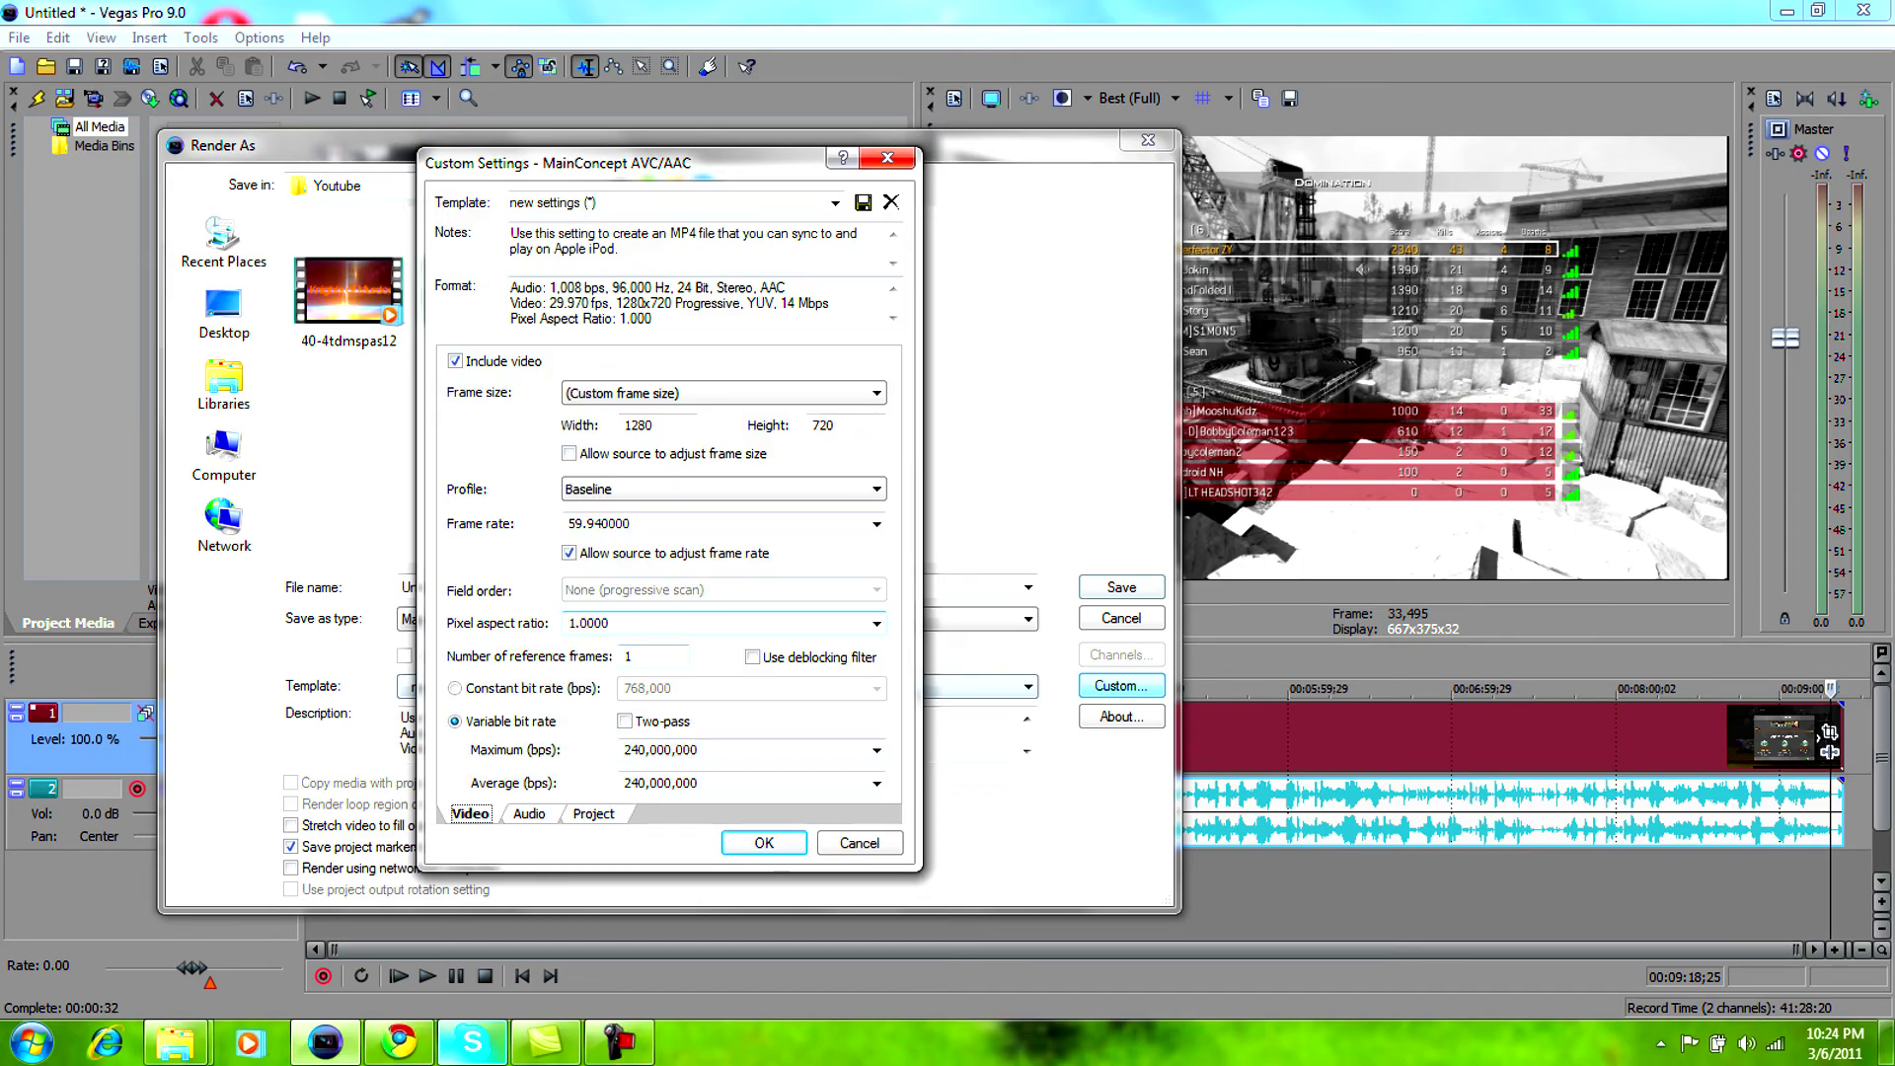
pyautogui.click(876, 623)
pyautogui.click(876, 623)
pyautogui.click(875, 623)
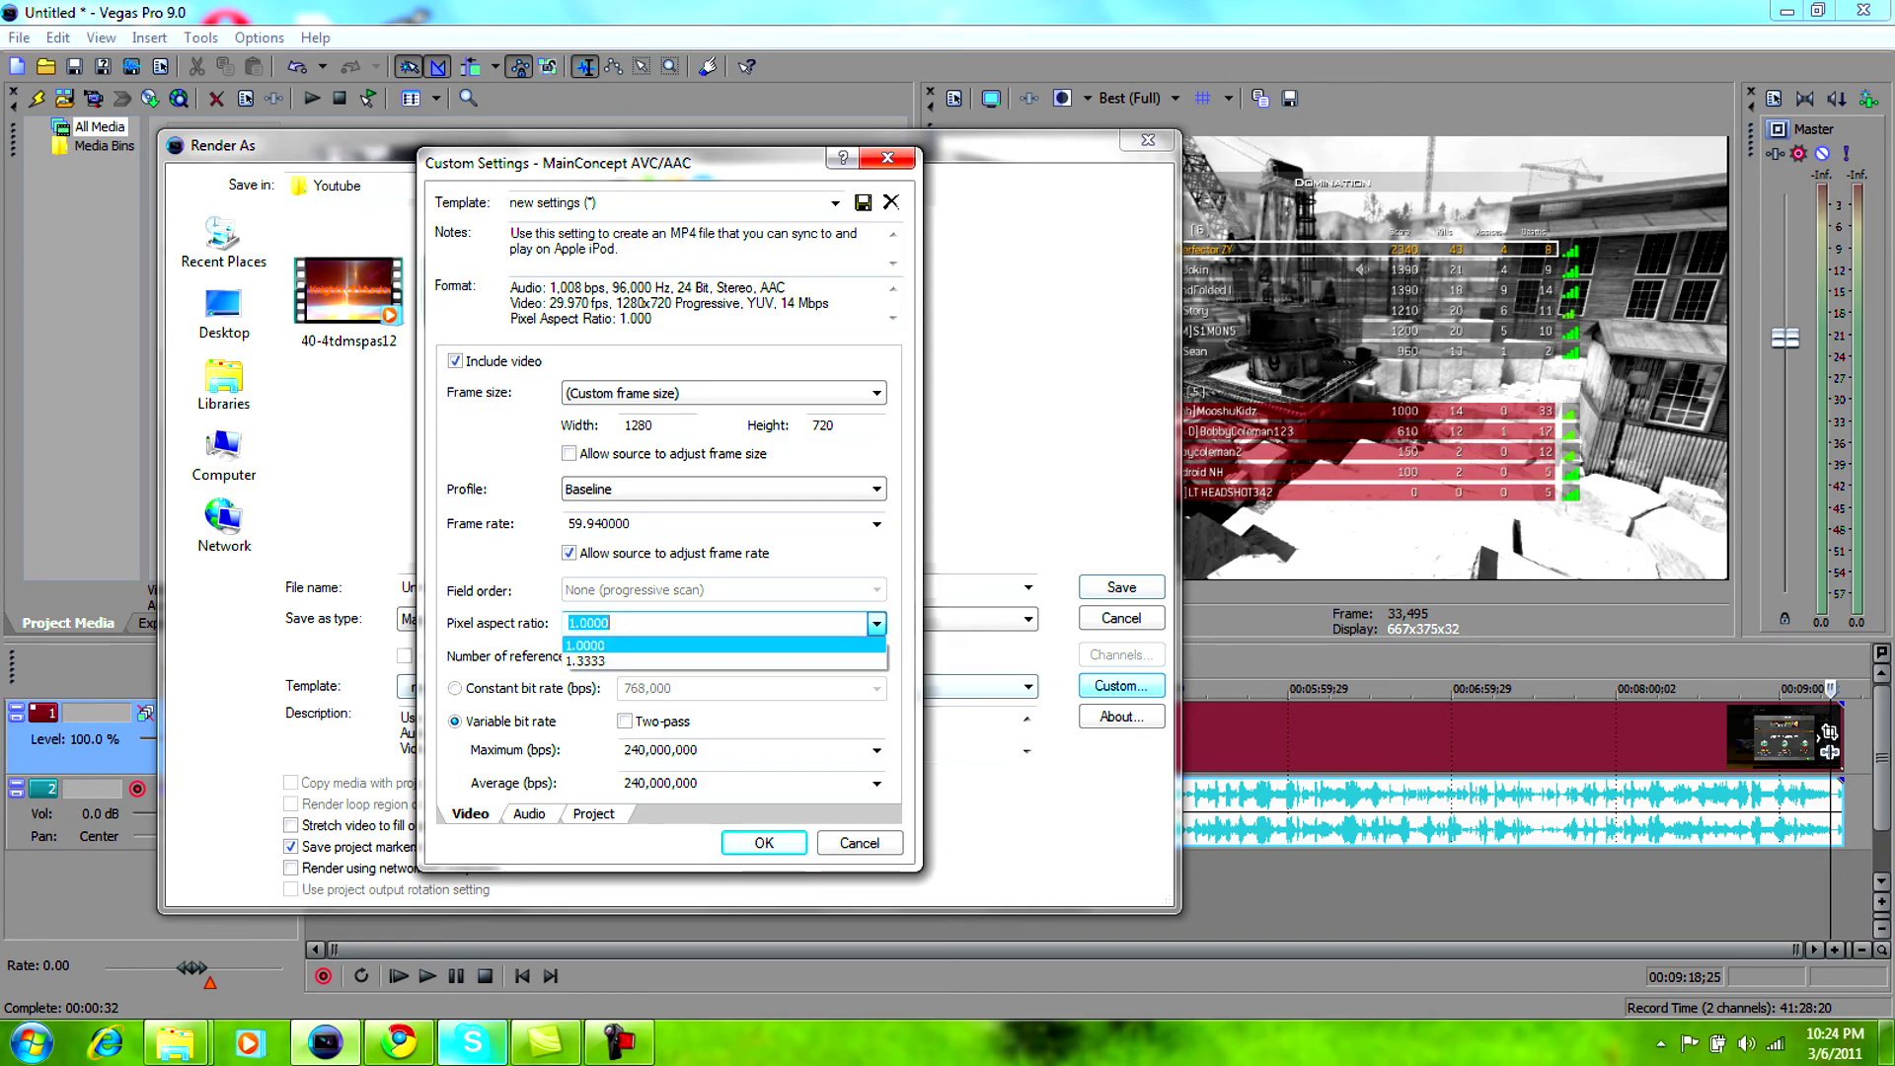
pyautogui.click(877, 624)
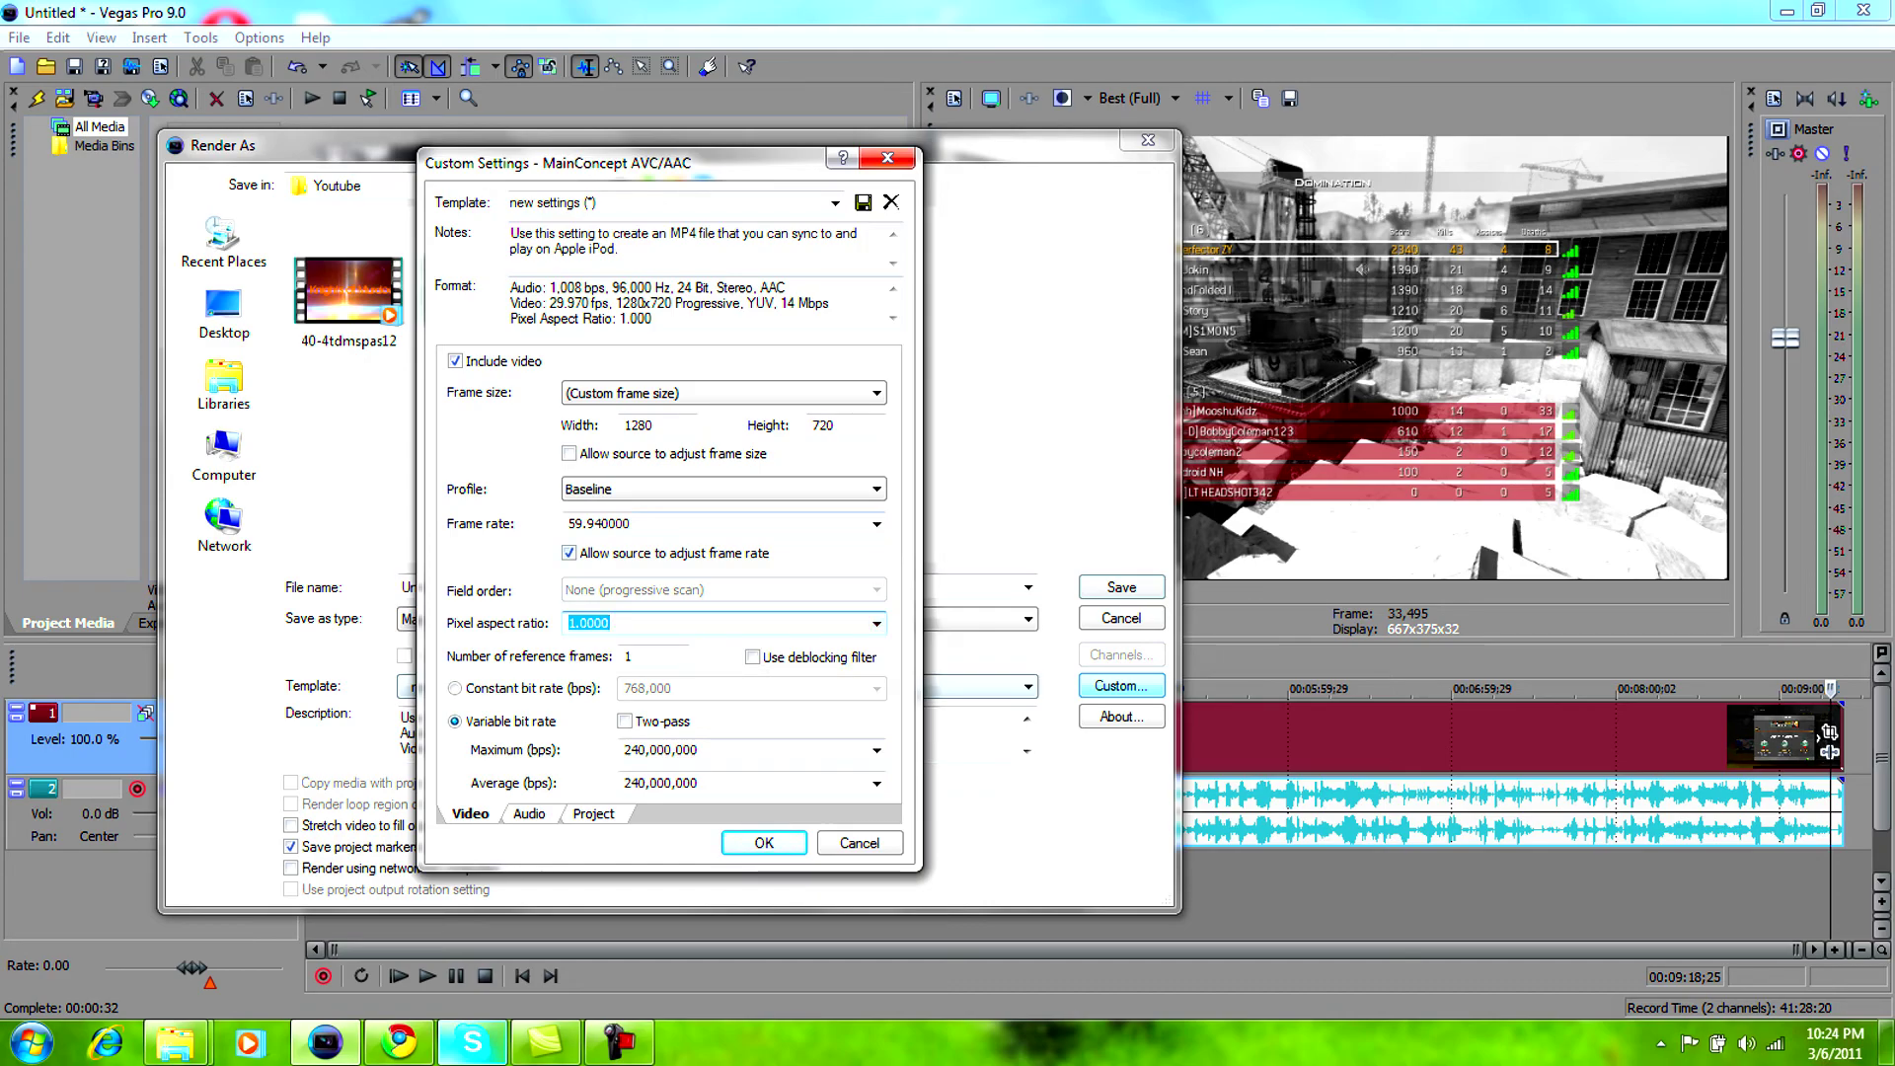
# Step: Set the profile to Main and the field order to None (progressive scan), and accept the custom settings
pyautogui.click(875, 489)
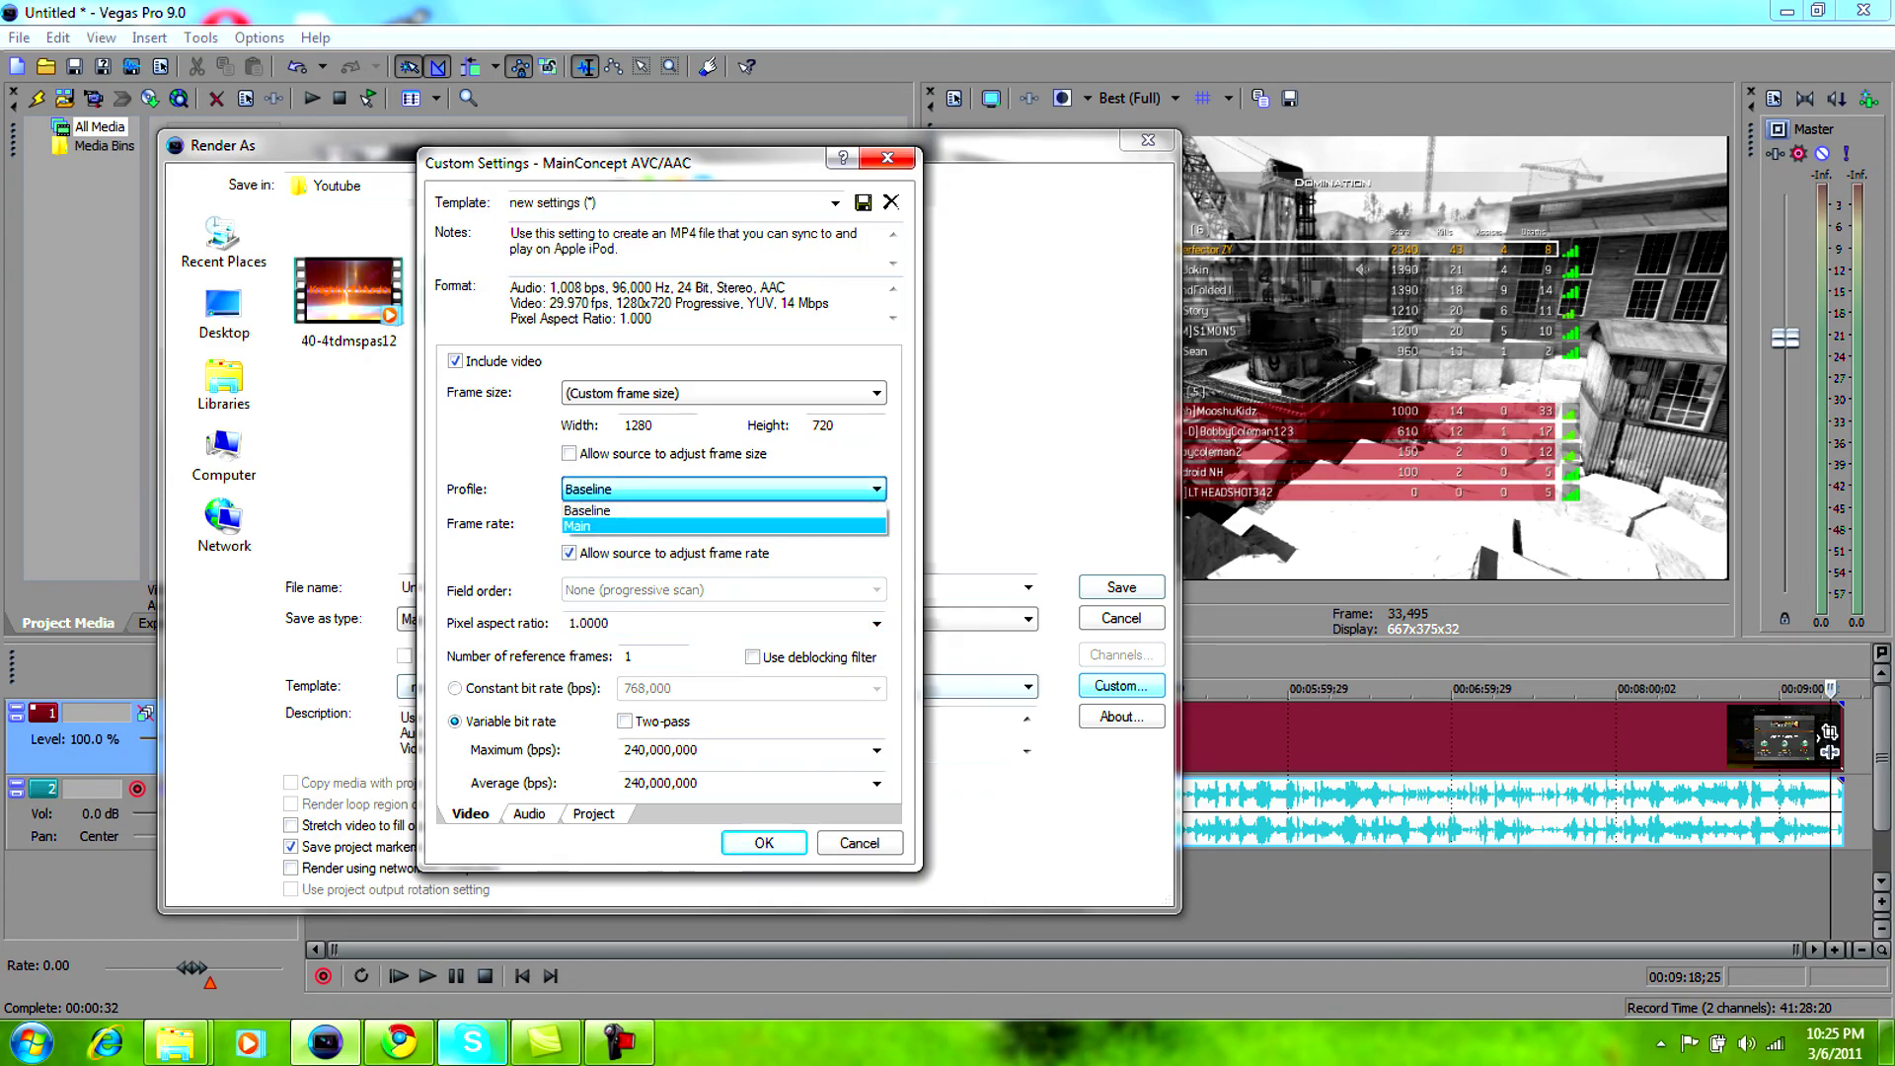
pyautogui.click(725, 526)
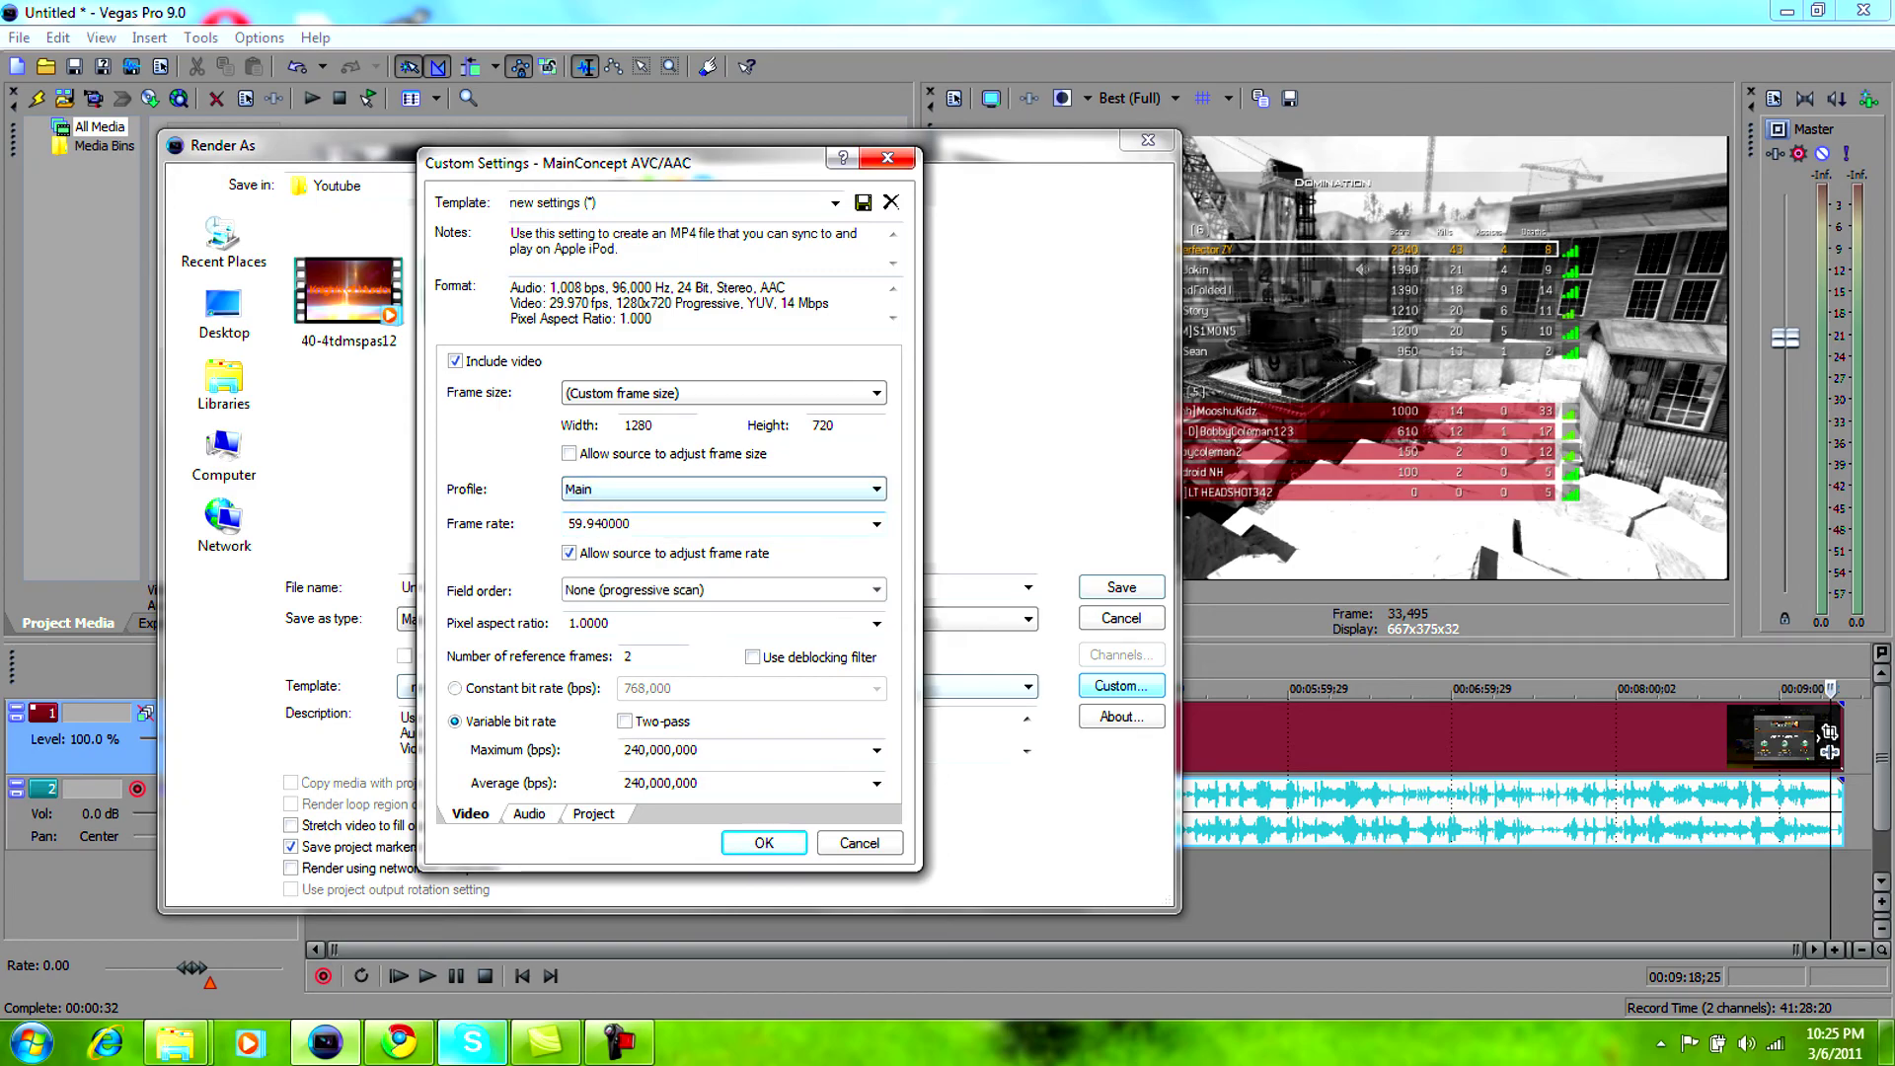
pyautogui.click(875, 590)
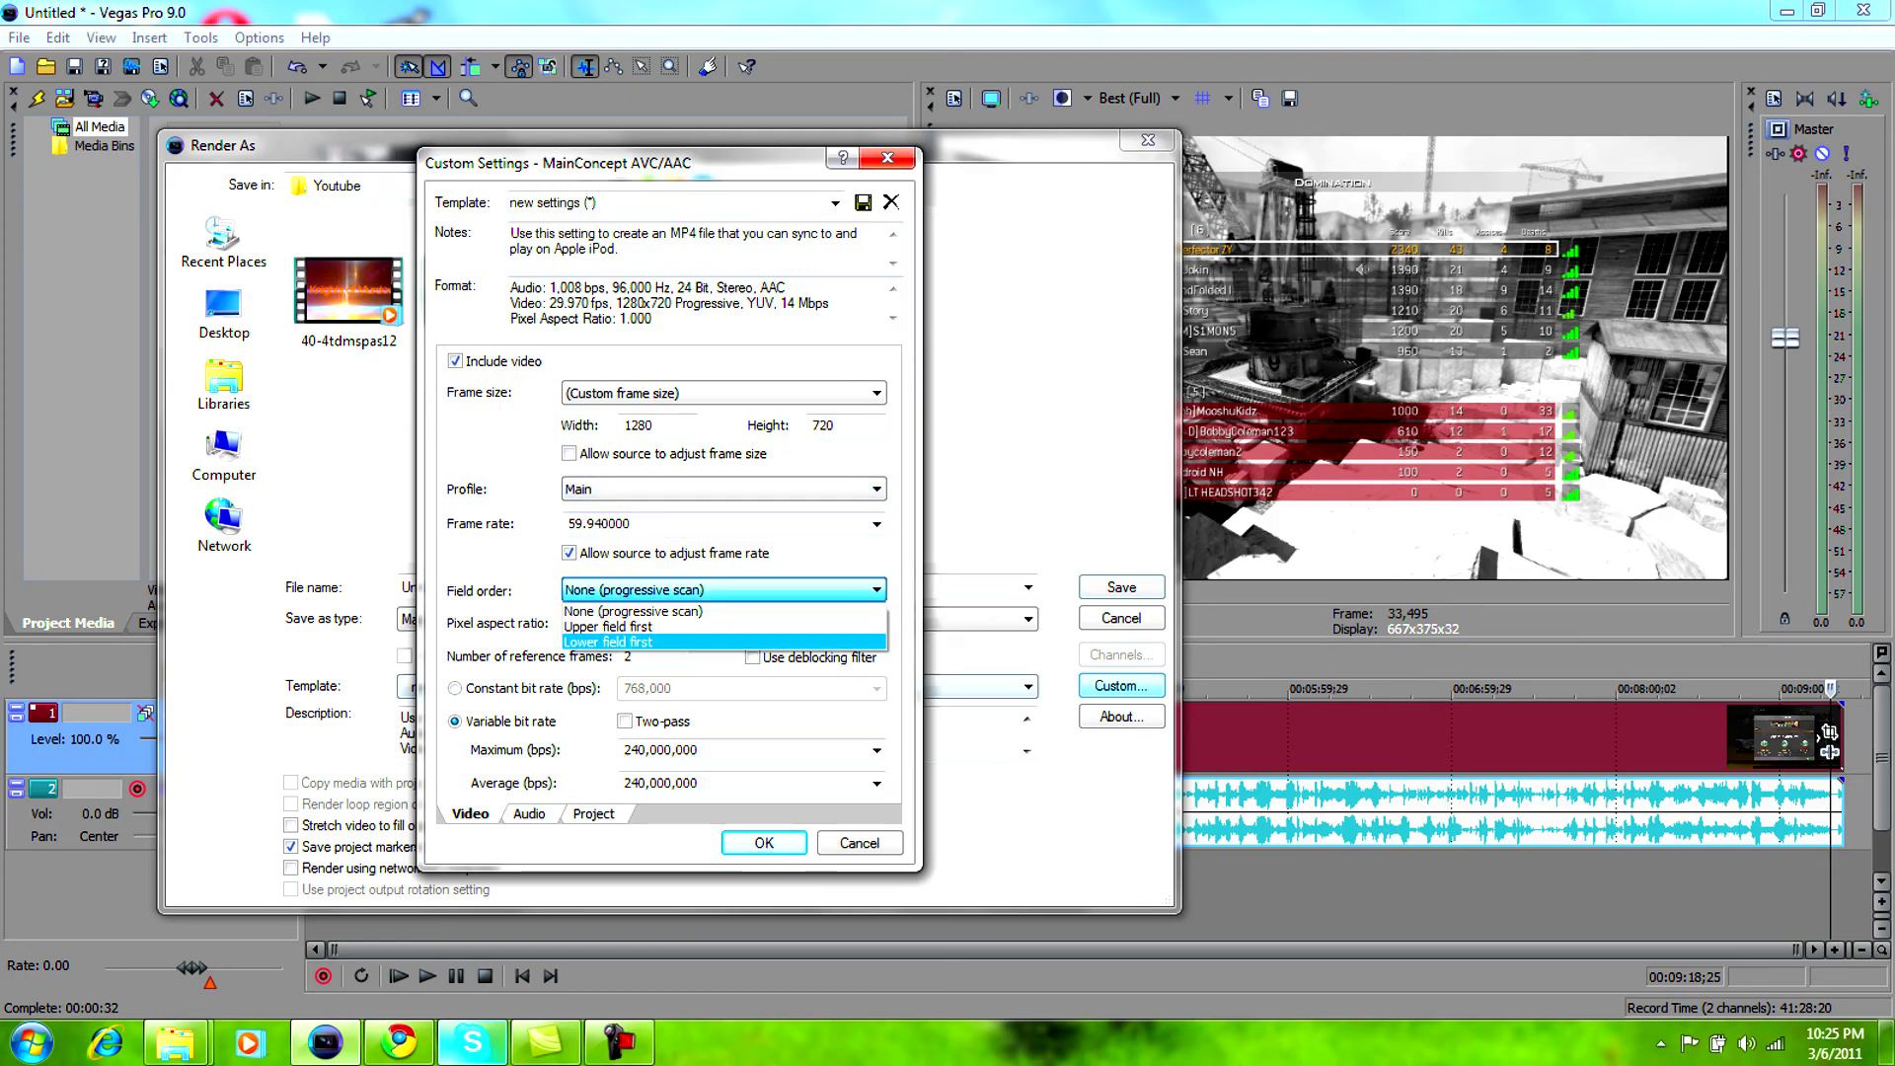
pyautogui.click(723, 611)
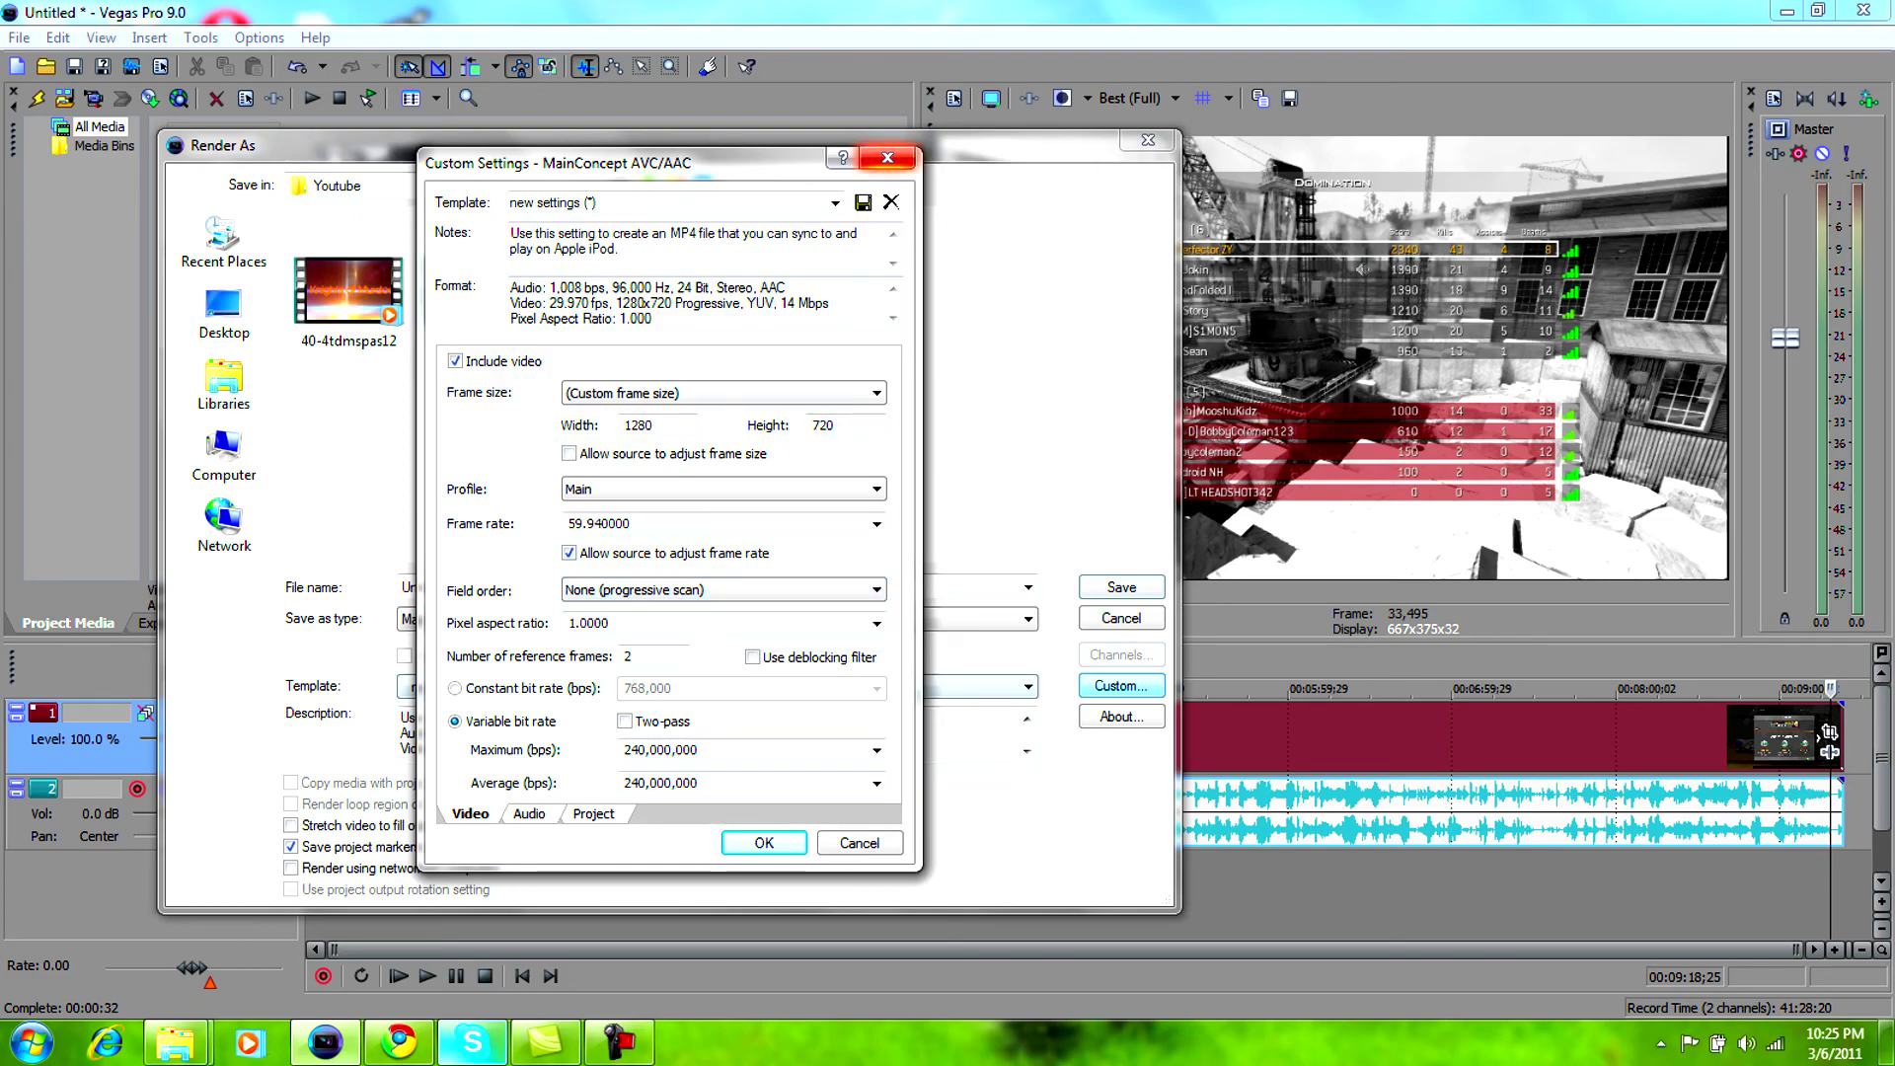
pyautogui.press('Return')
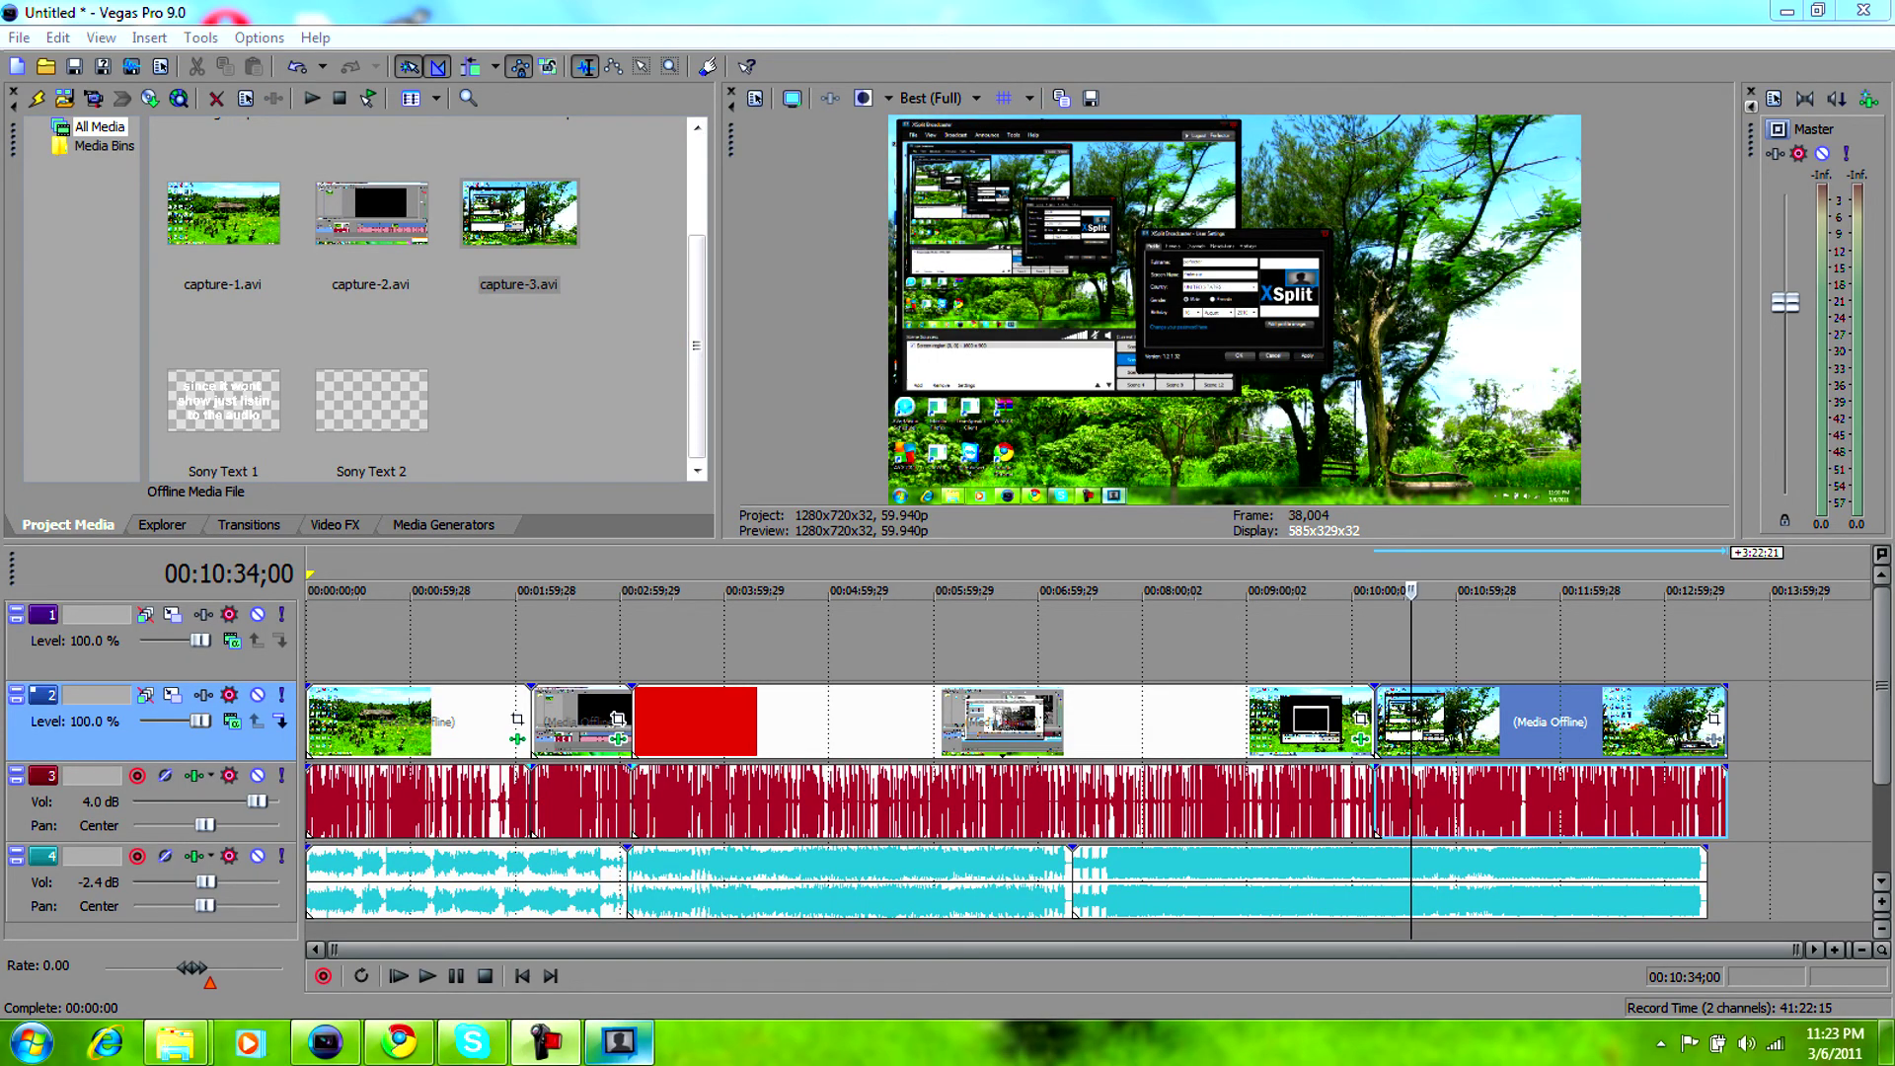
# Step: Open the custom render settings for the capture project and set the maximum and average bit rates to 240,000,000 bps
pyautogui.click(131, 66)
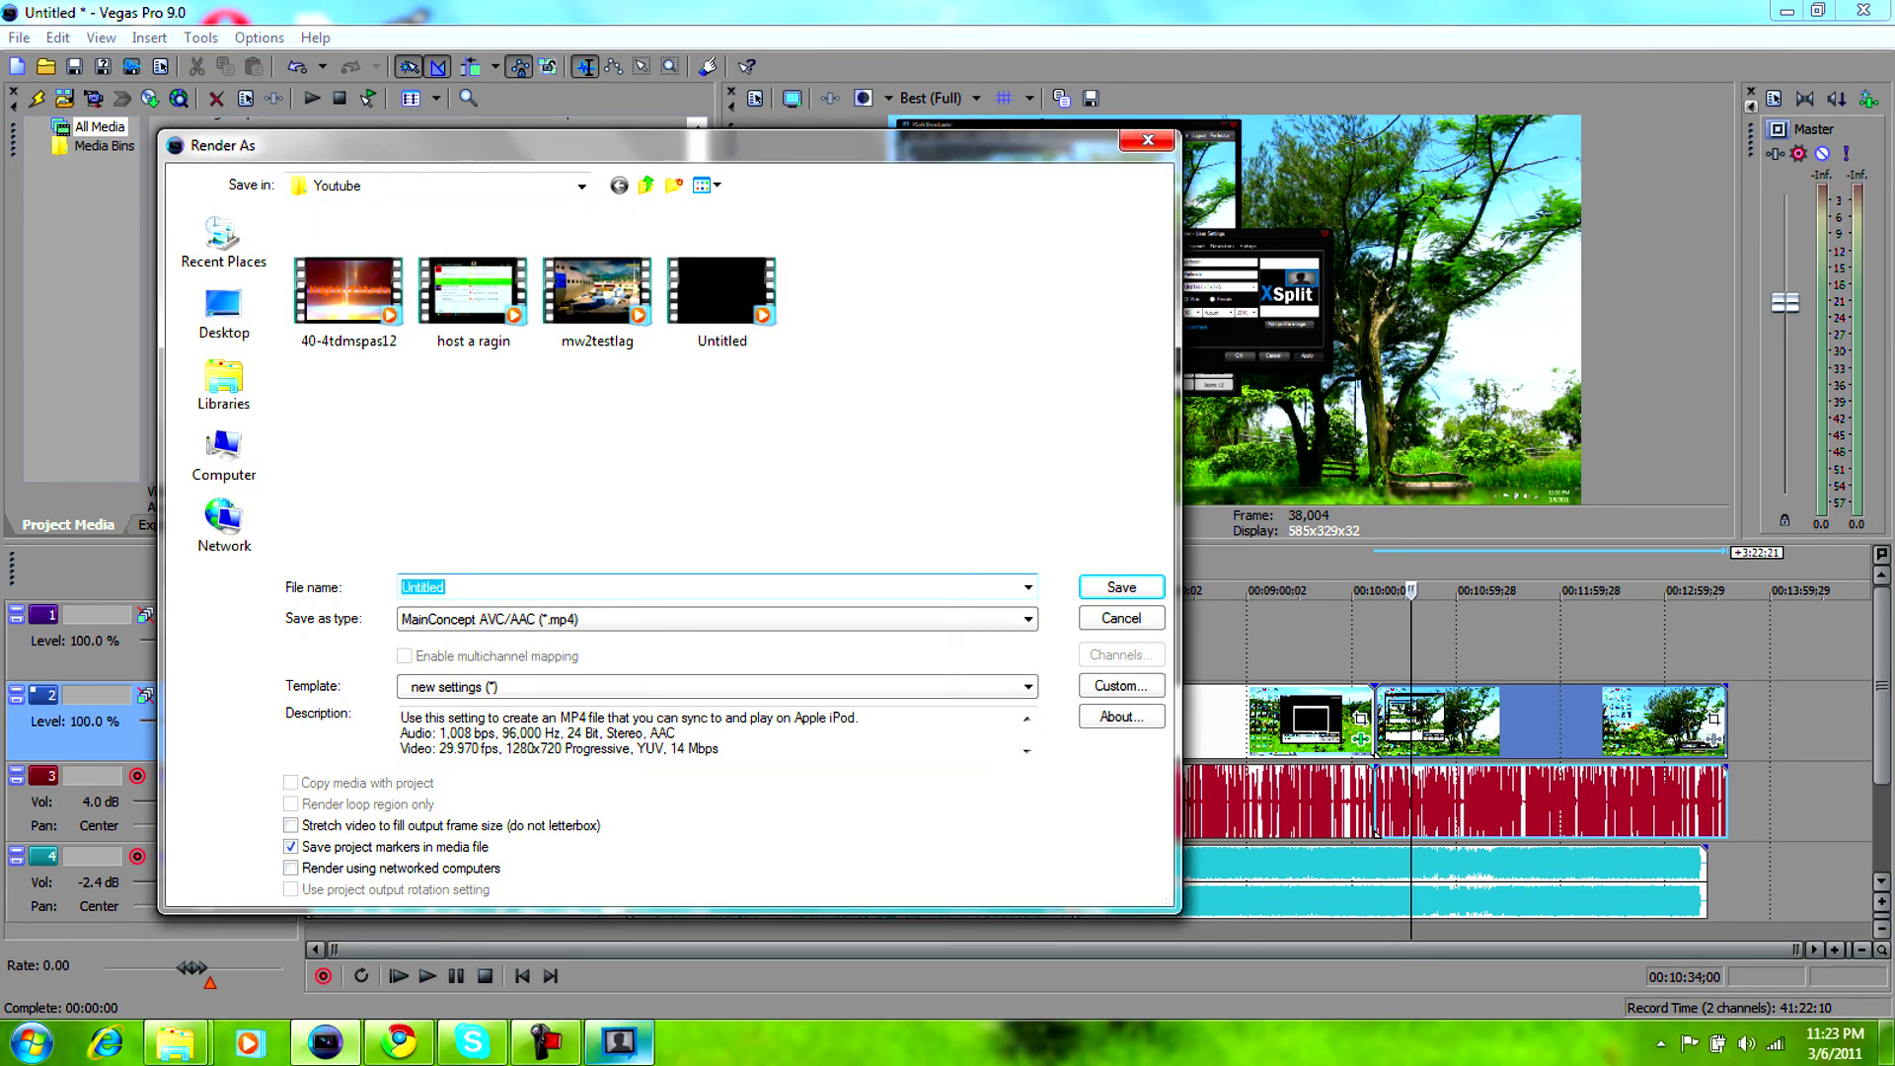
pyautogui.click(1121, 685)
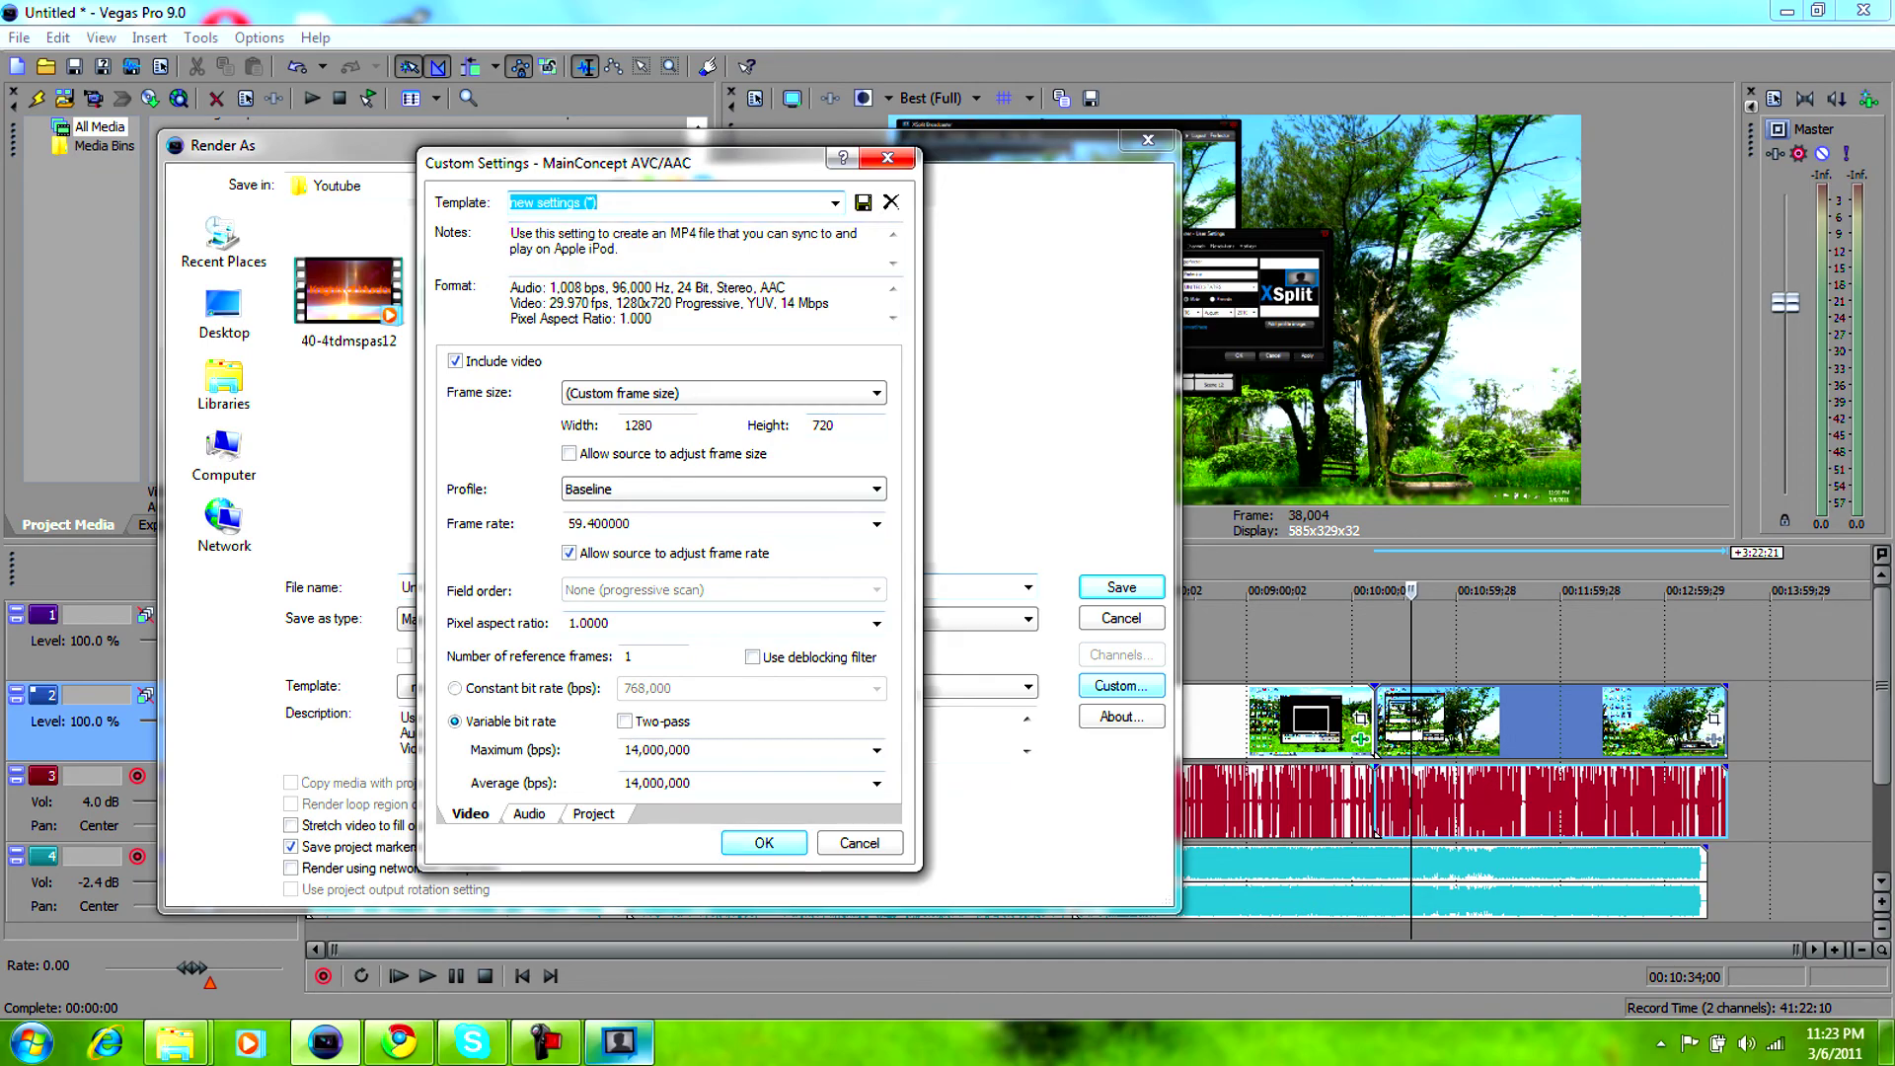
pyautogui.click(876, 750)
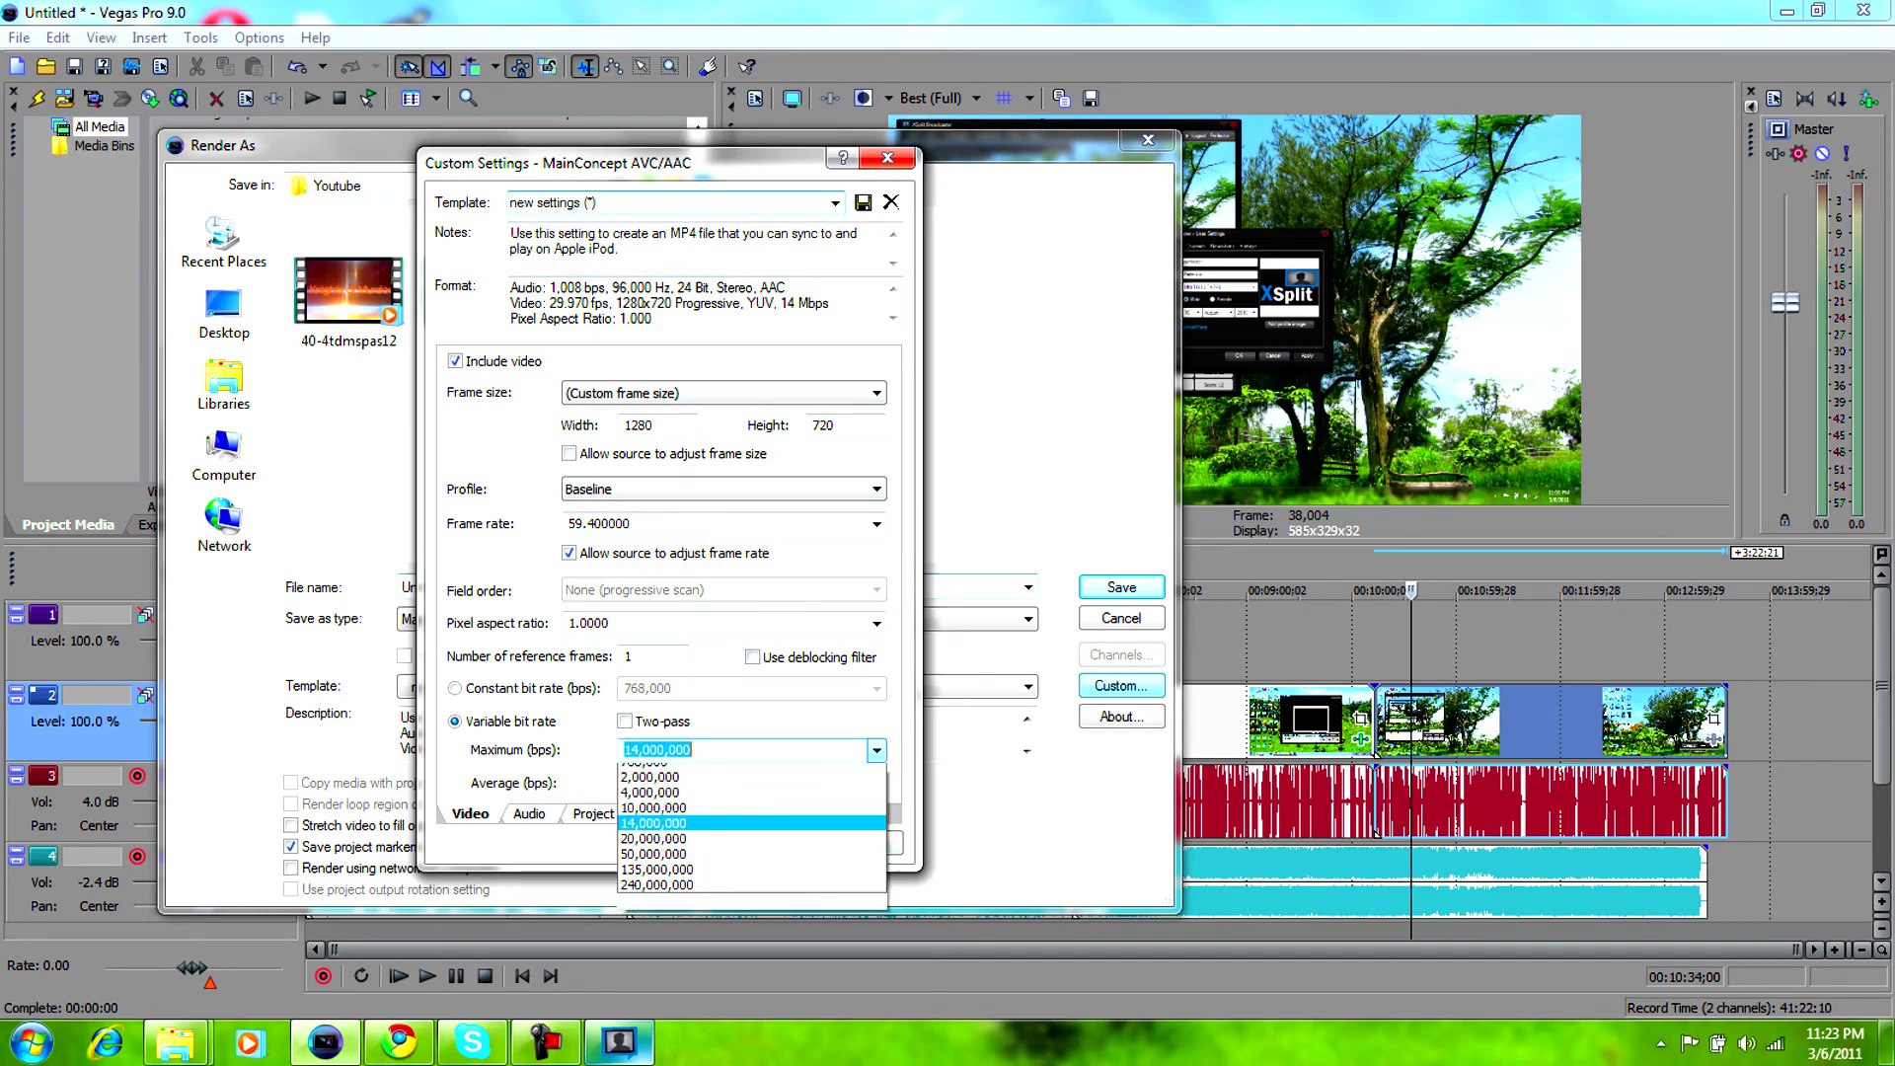
pyautogui.click(656, 926)
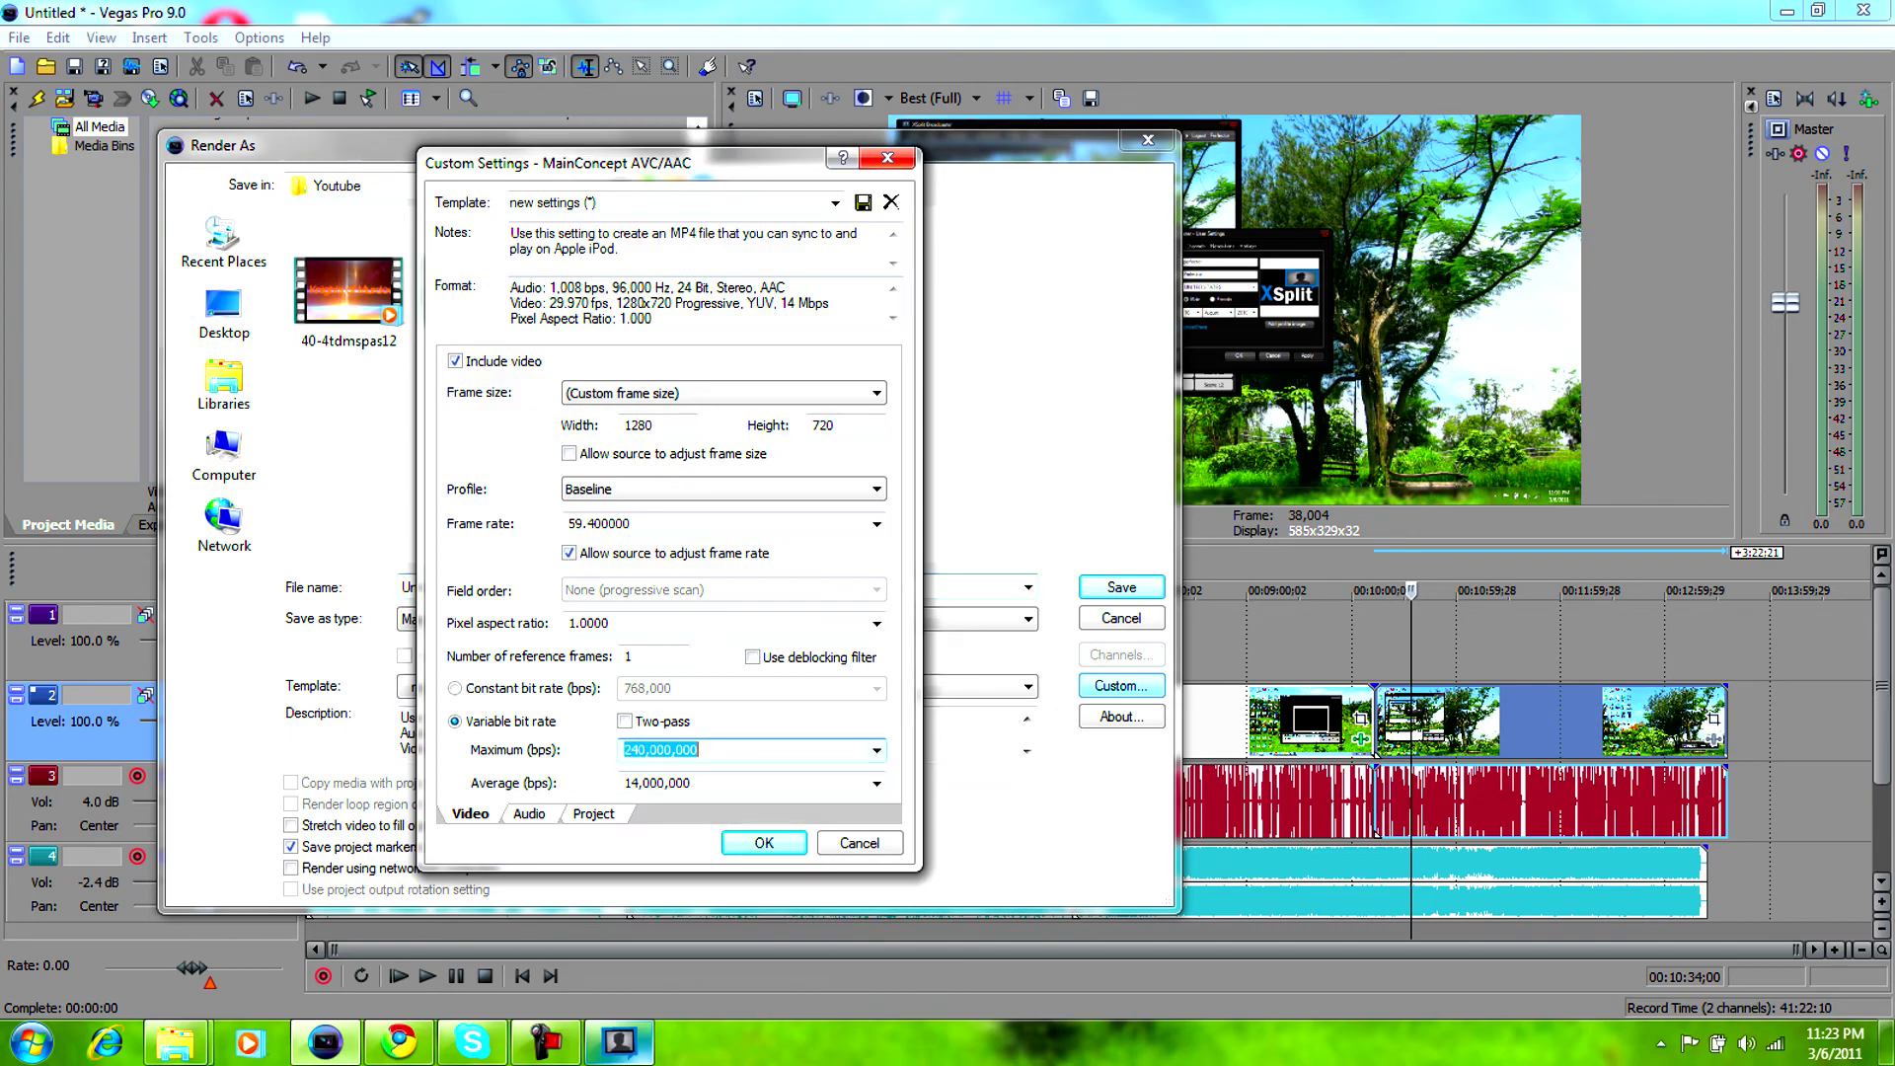
pyautogui.click(875, 782)
pyautogui.click(656, 959)
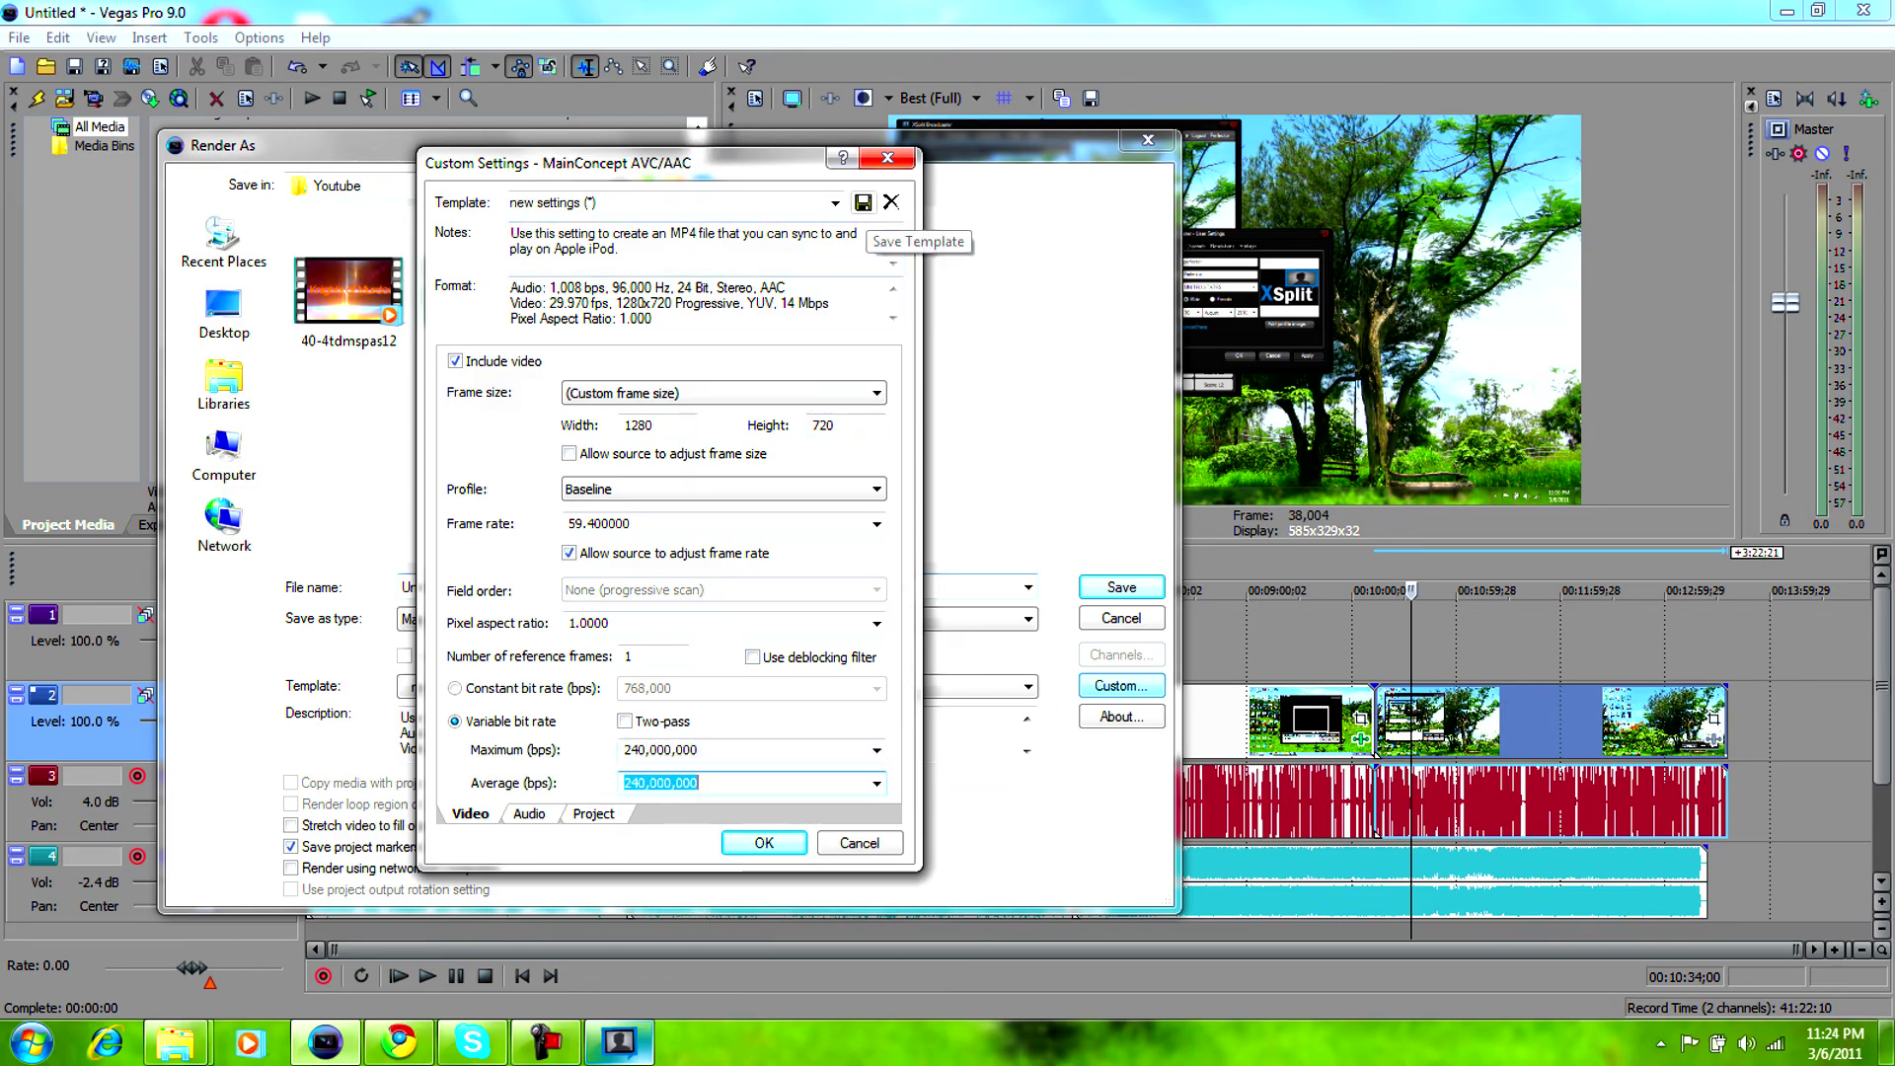
# Step: Save the custom settings to the "new settings" template and accept them for the render
pyautogui.click(863, 204)
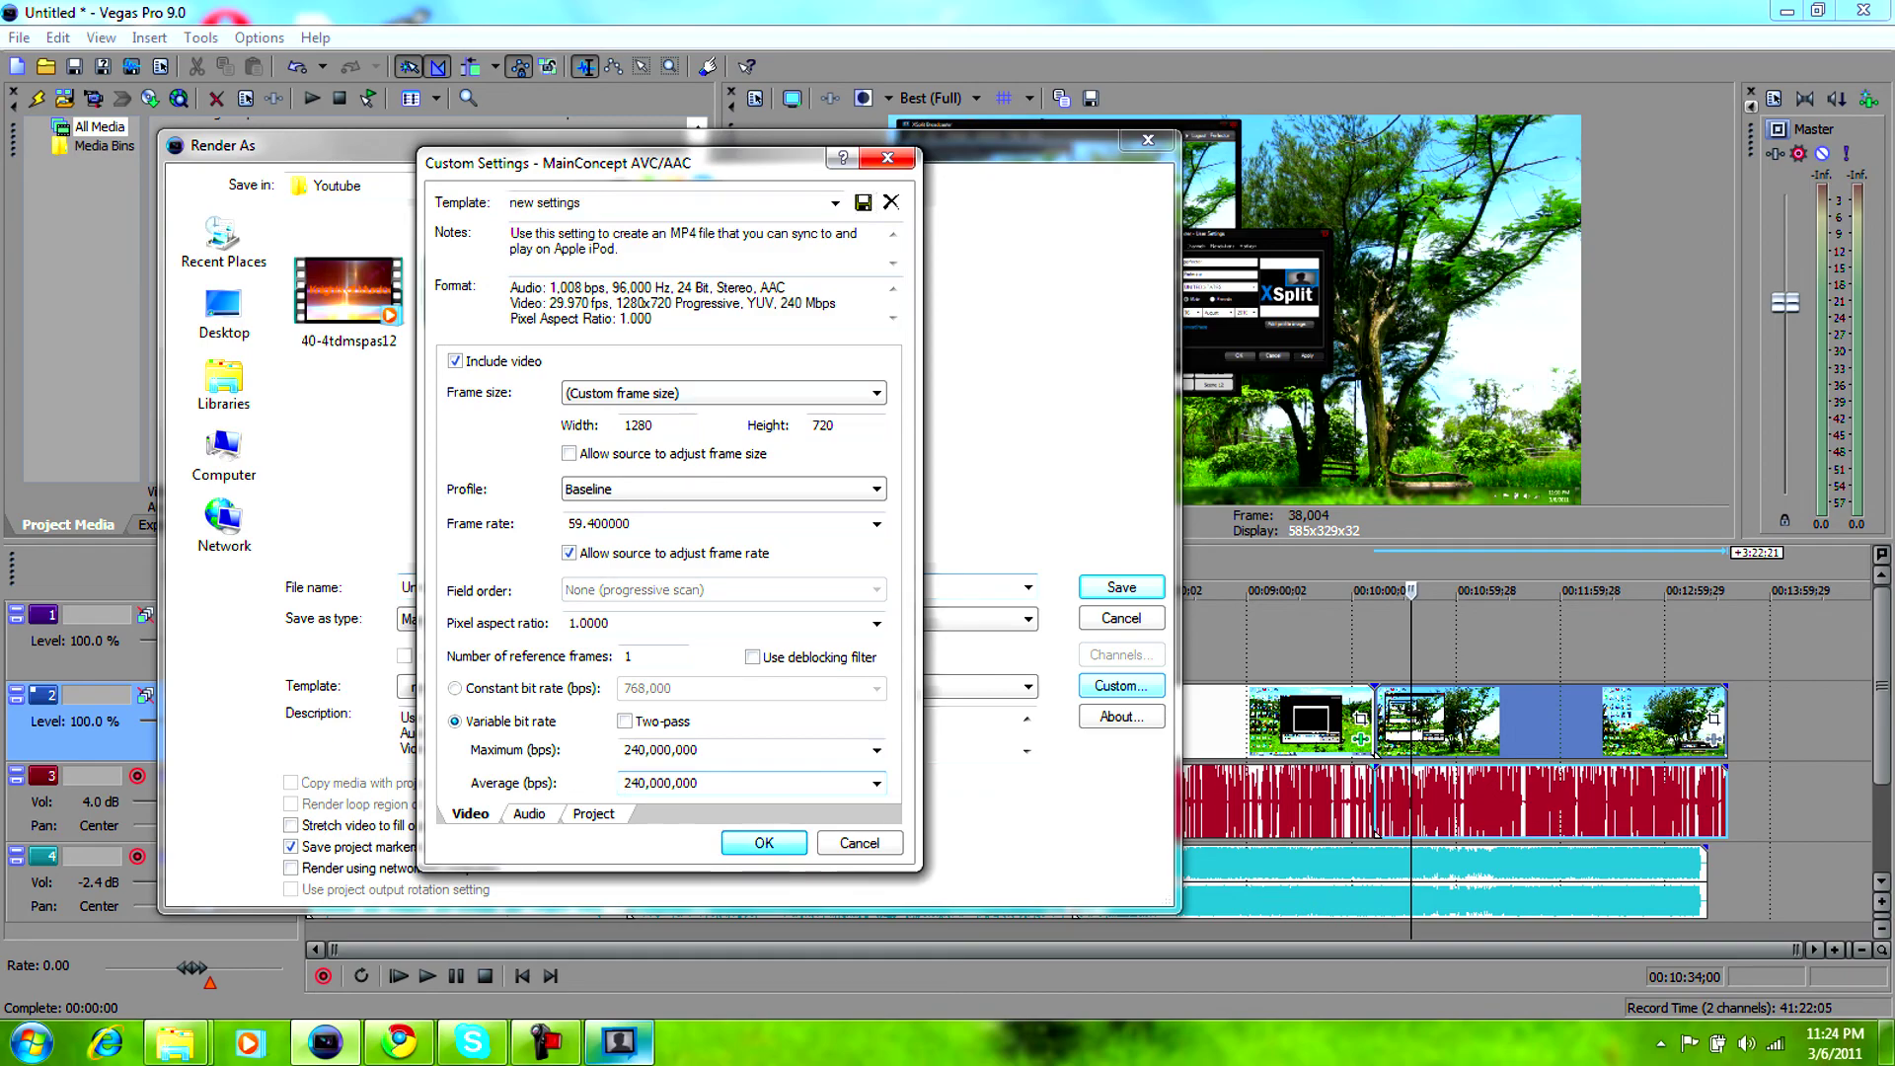
pyautogui.press('Return')
pyautogui.click(1027, 687)
pyautogui.click(1027, 687)
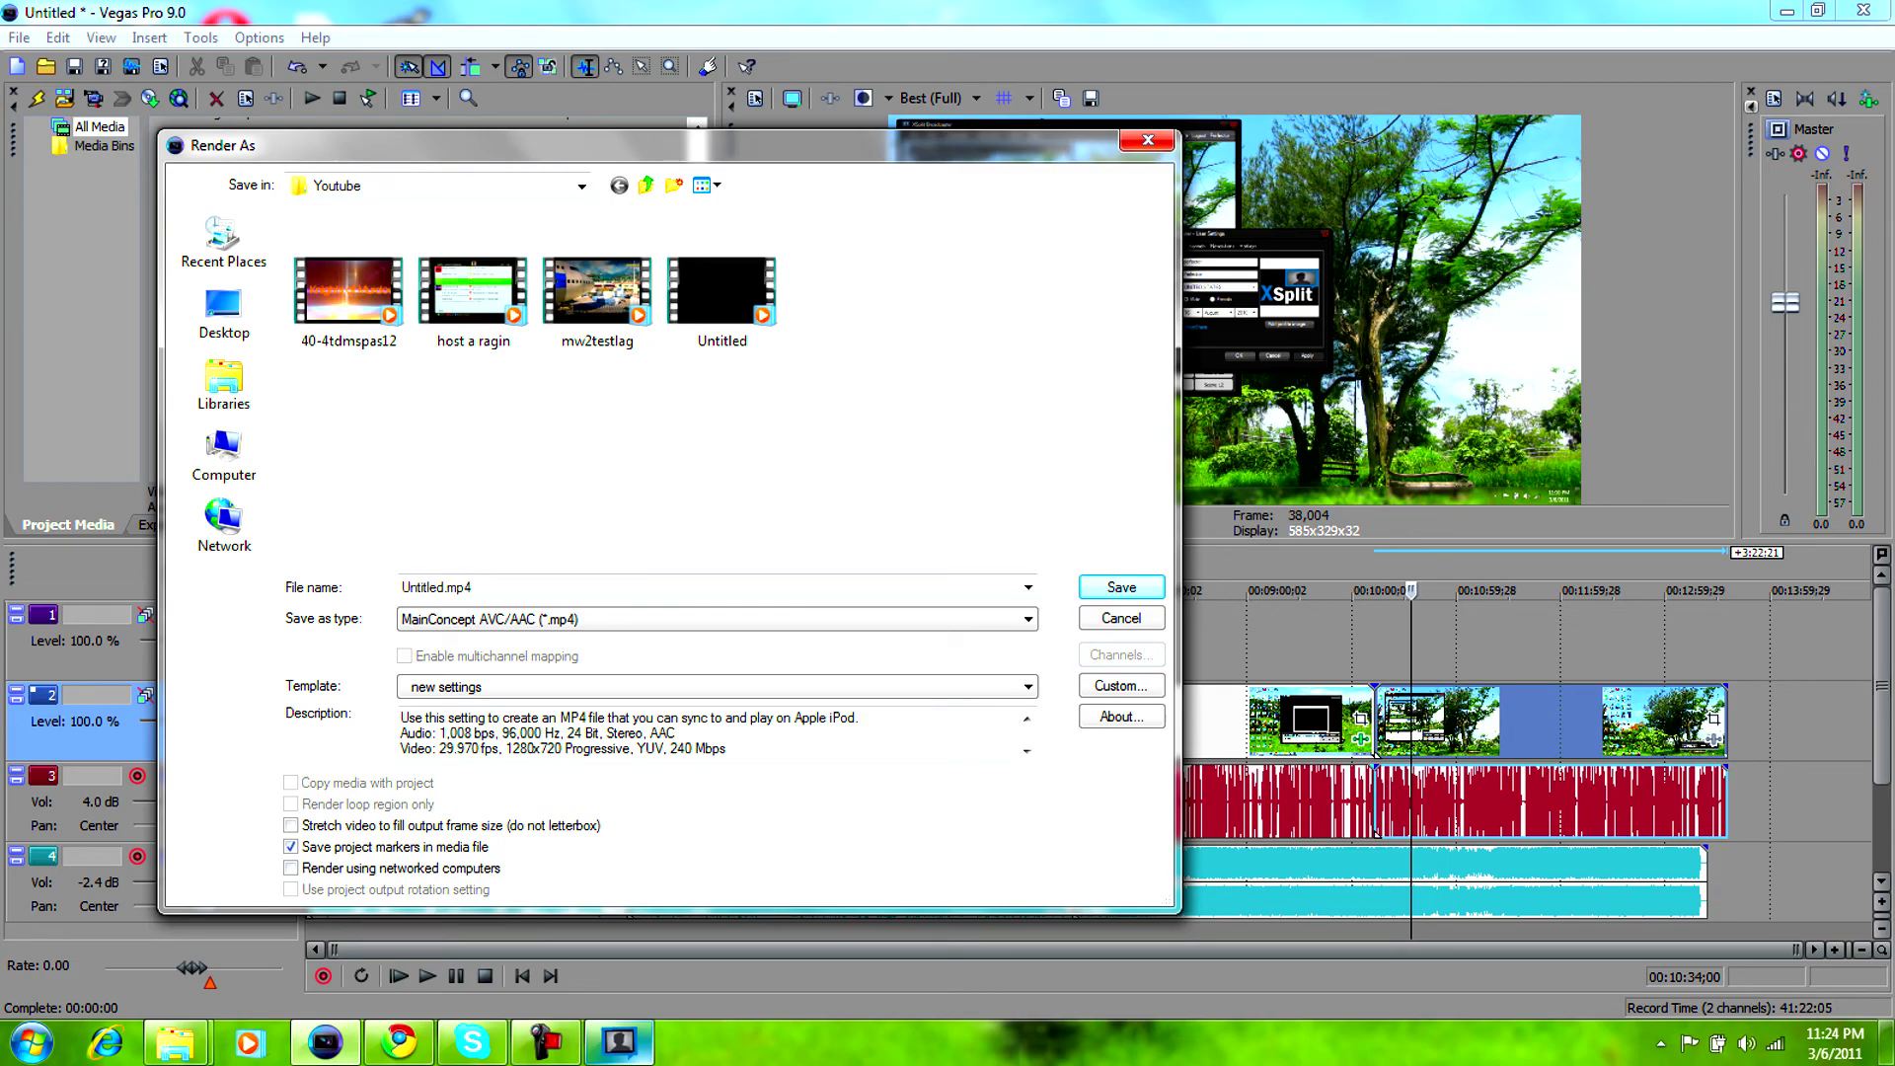
pyautogui.click(545, 1042)
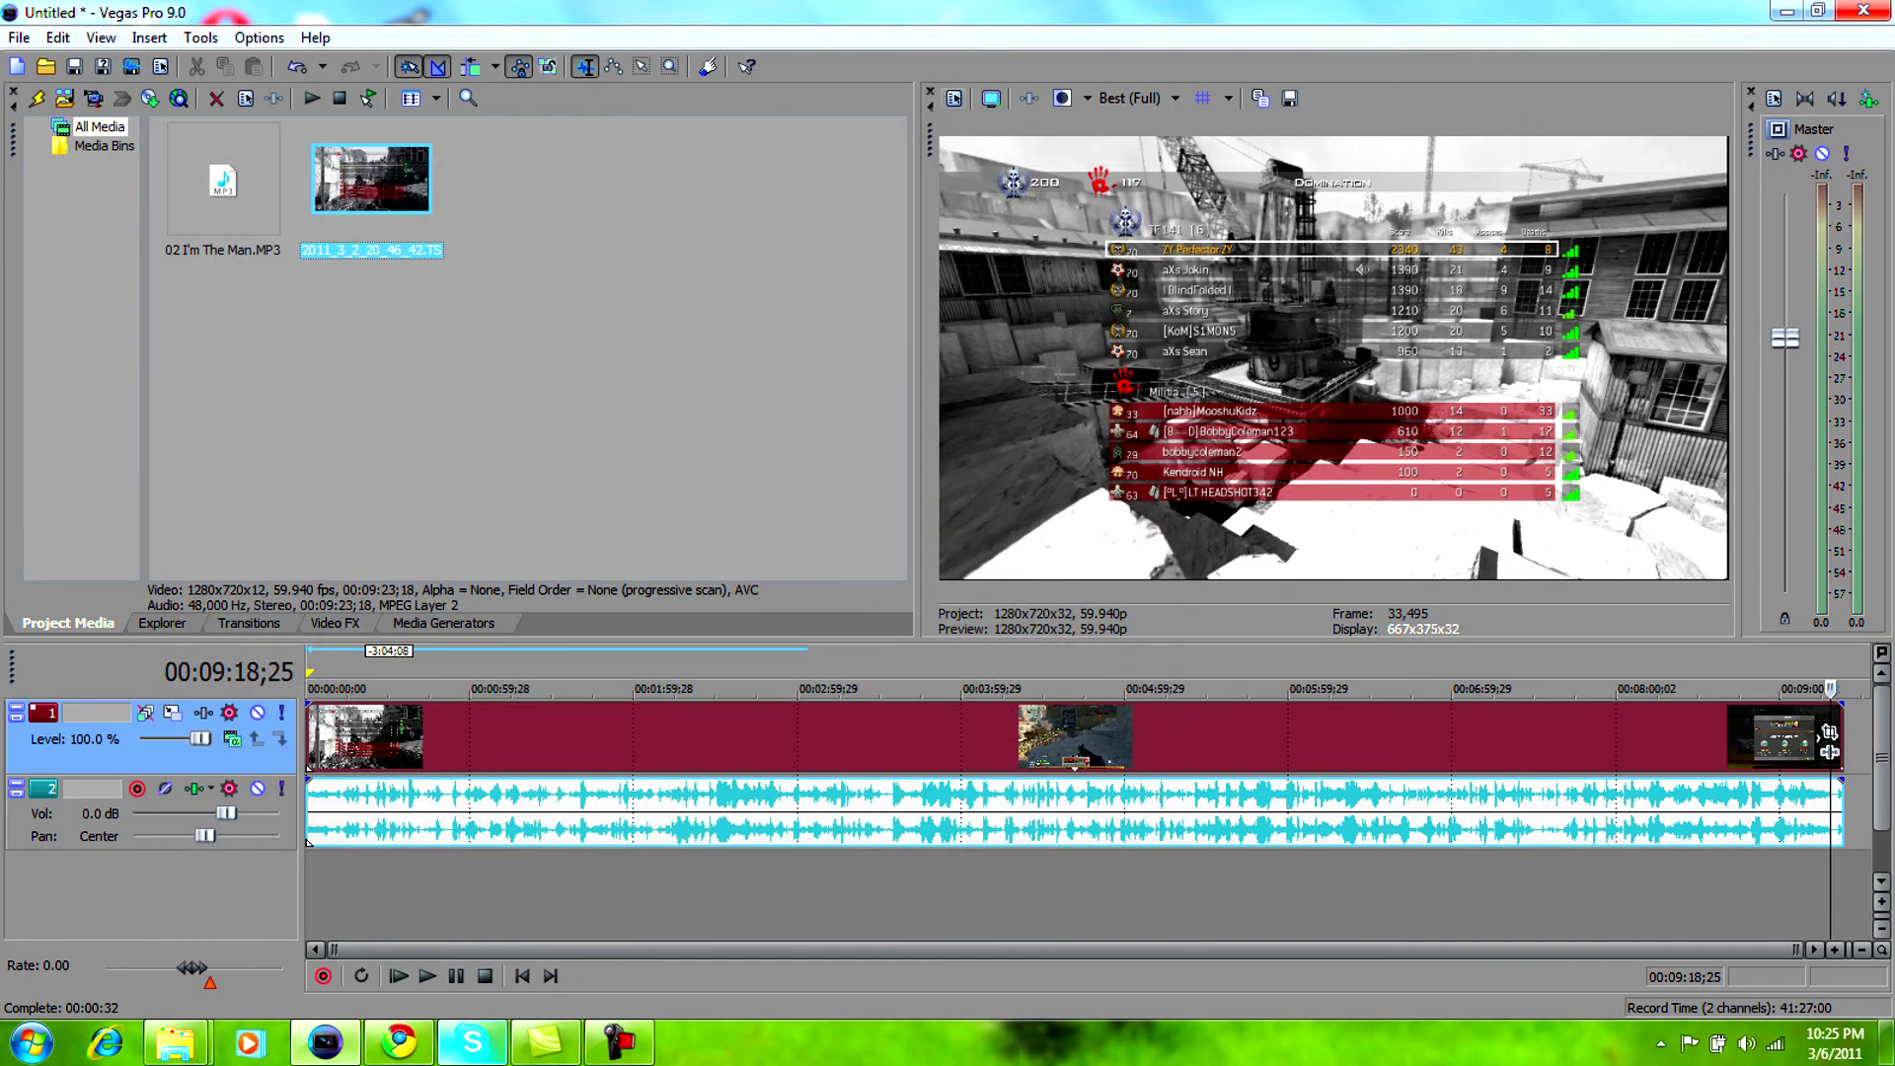
# Step: Check the deinterlace method choices in the project properties, keeping None, and close the properties
pyautogui.hotkey('alt', 'Return')
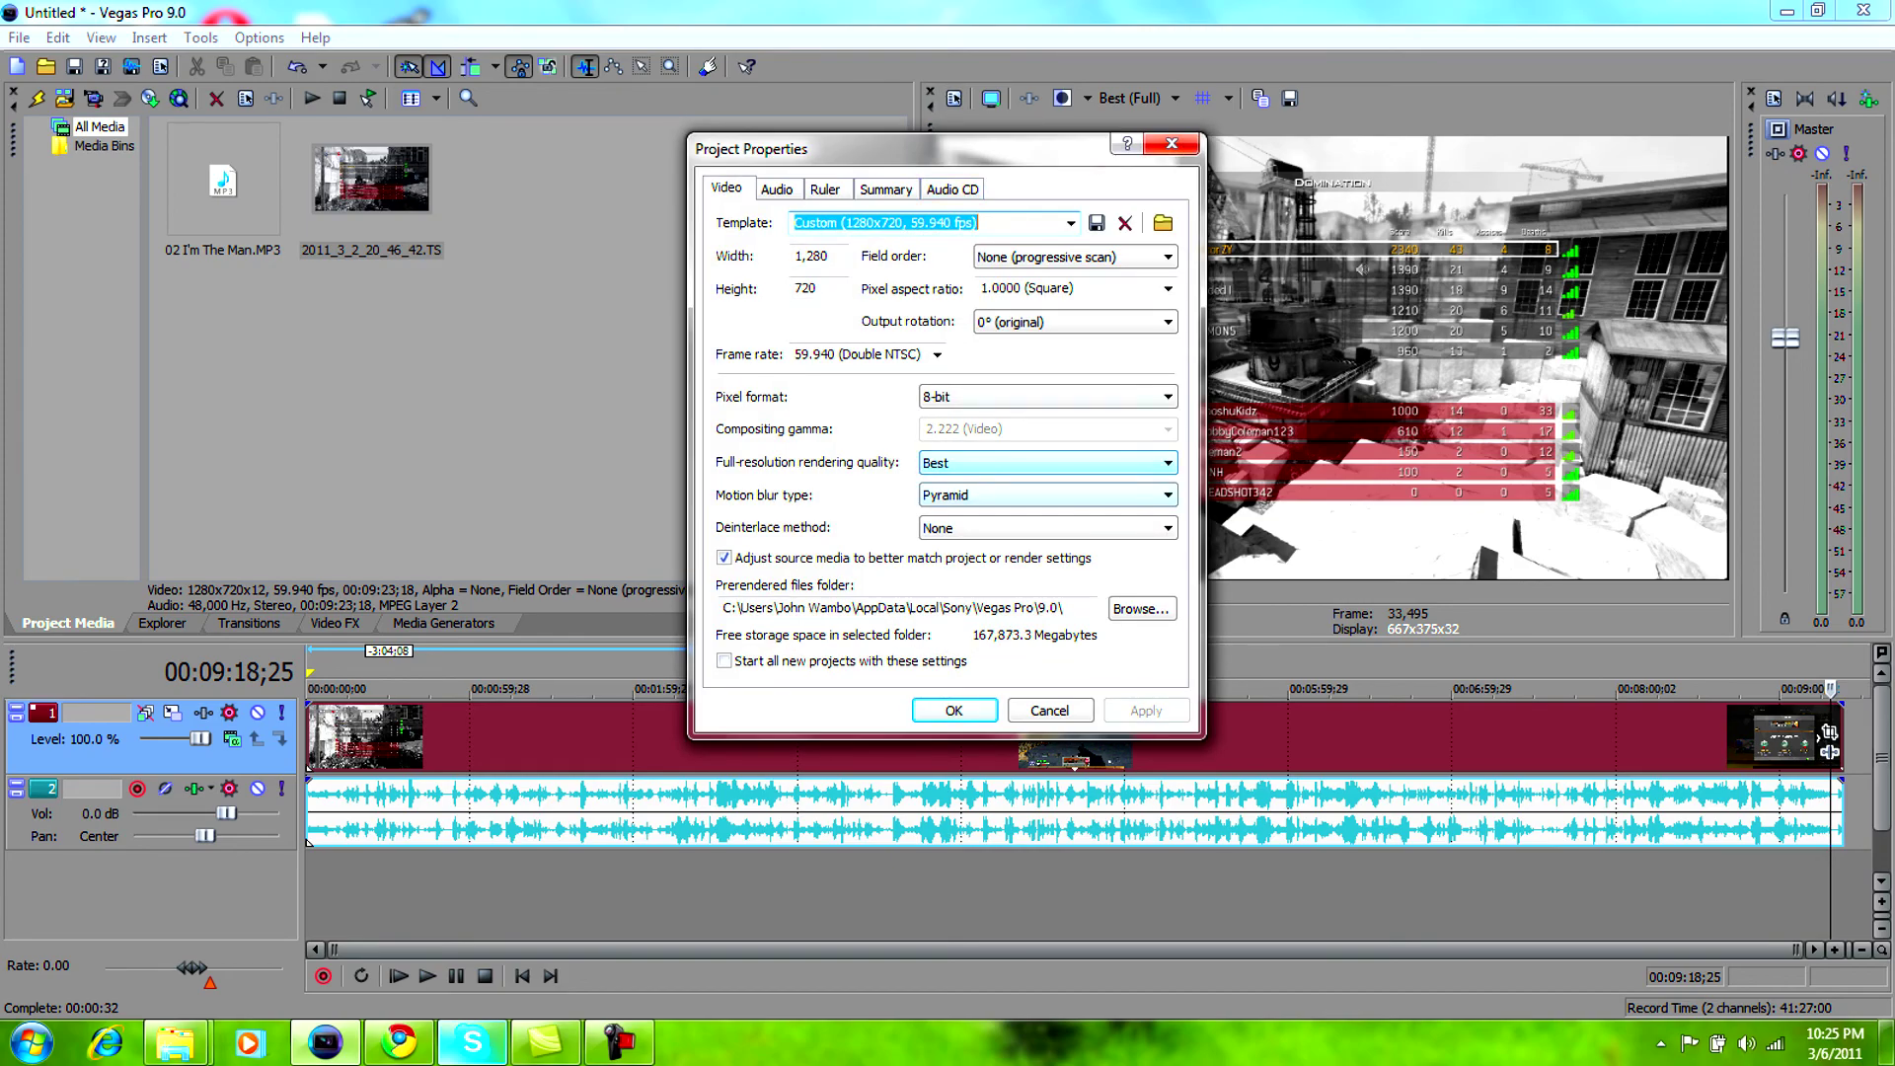
pyautogui.click(1048, 528)
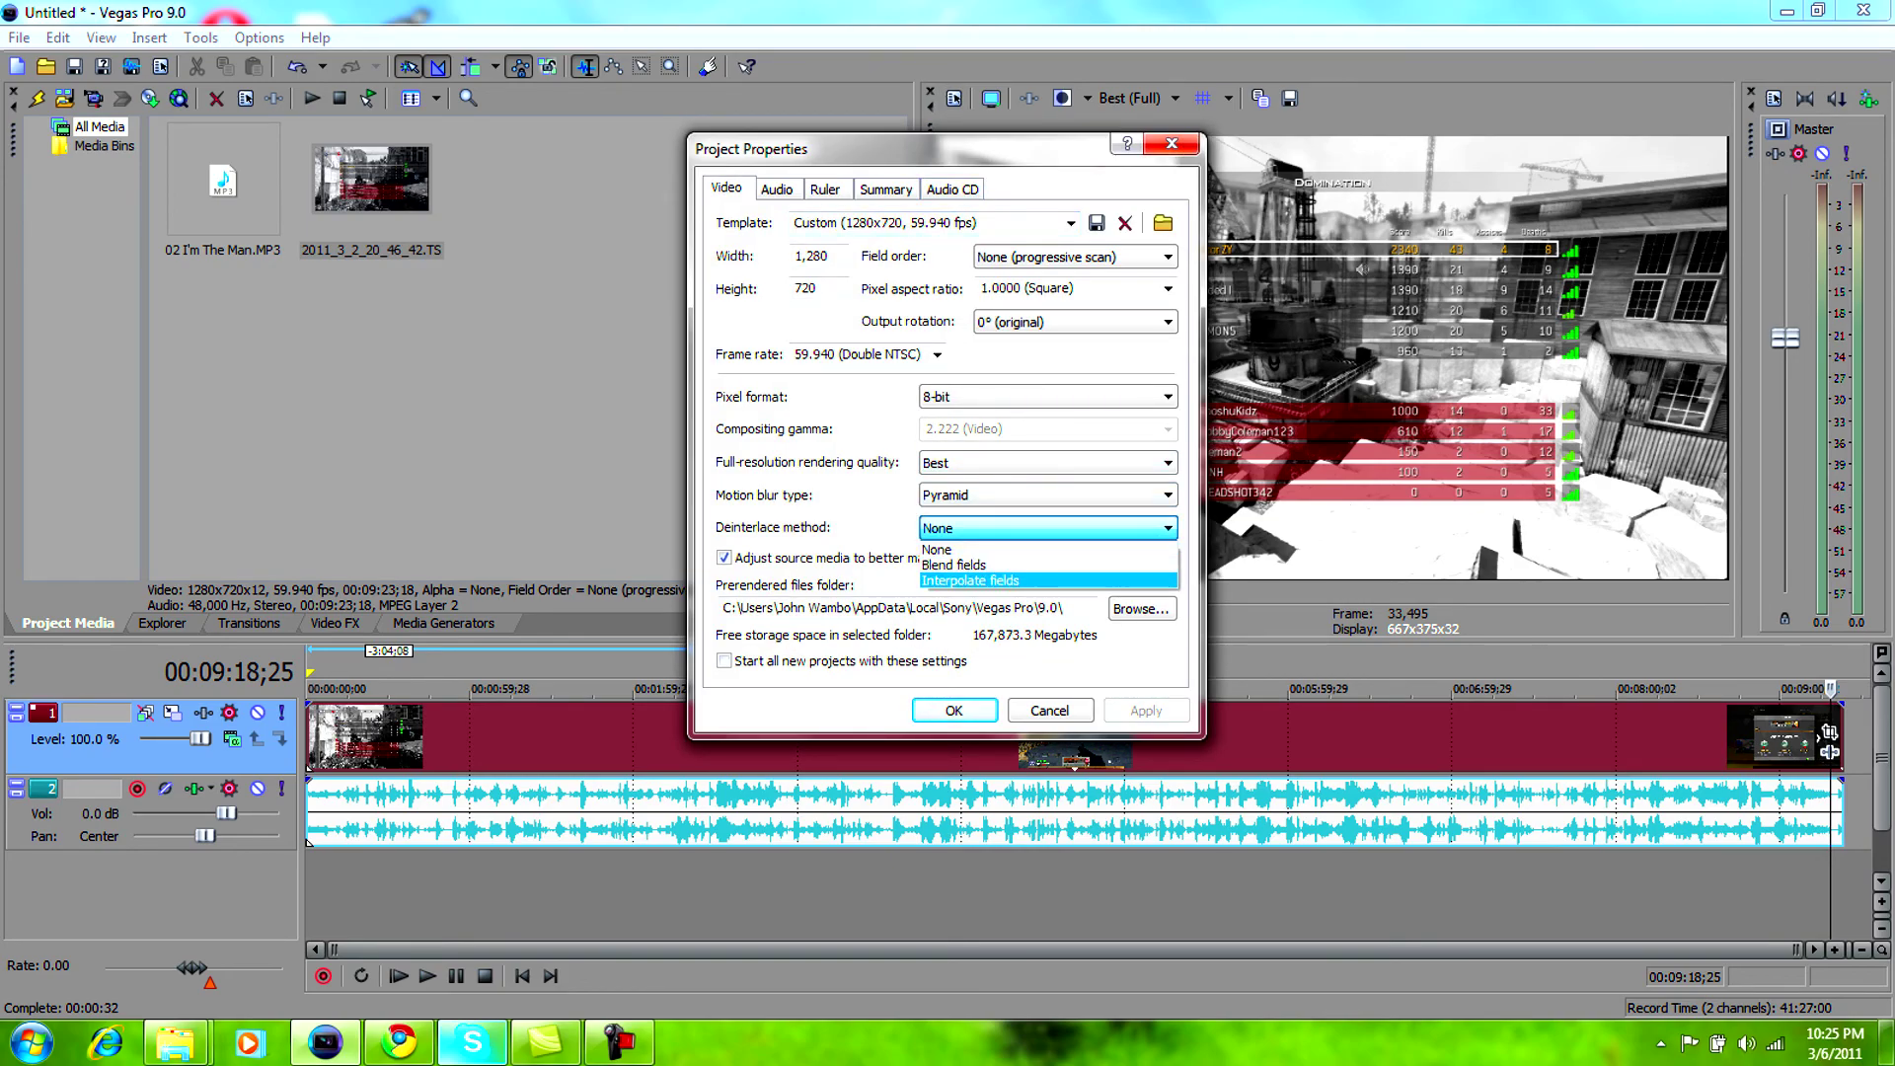
pyautogui.press('Up')
pyautogui.press('Down')
pyautogui.press('Escape')
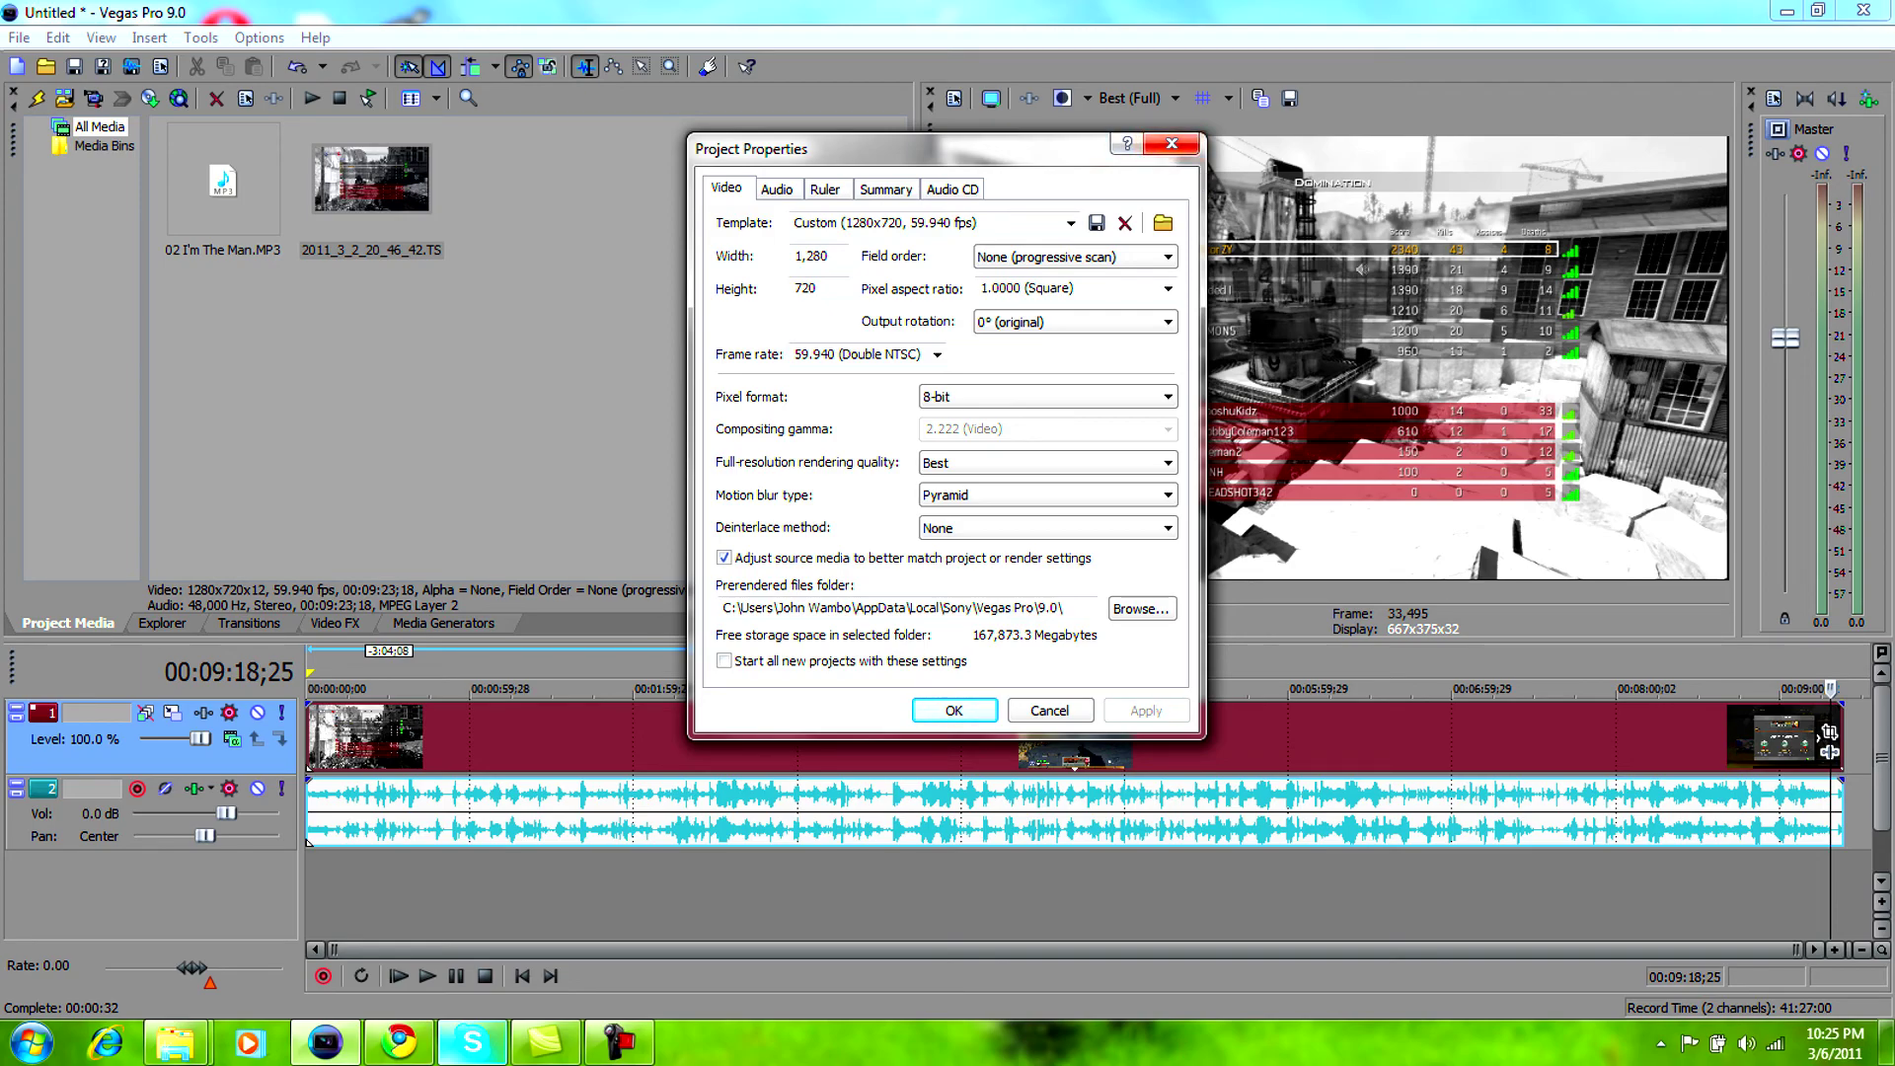
pyautogui.click(1171, 145)
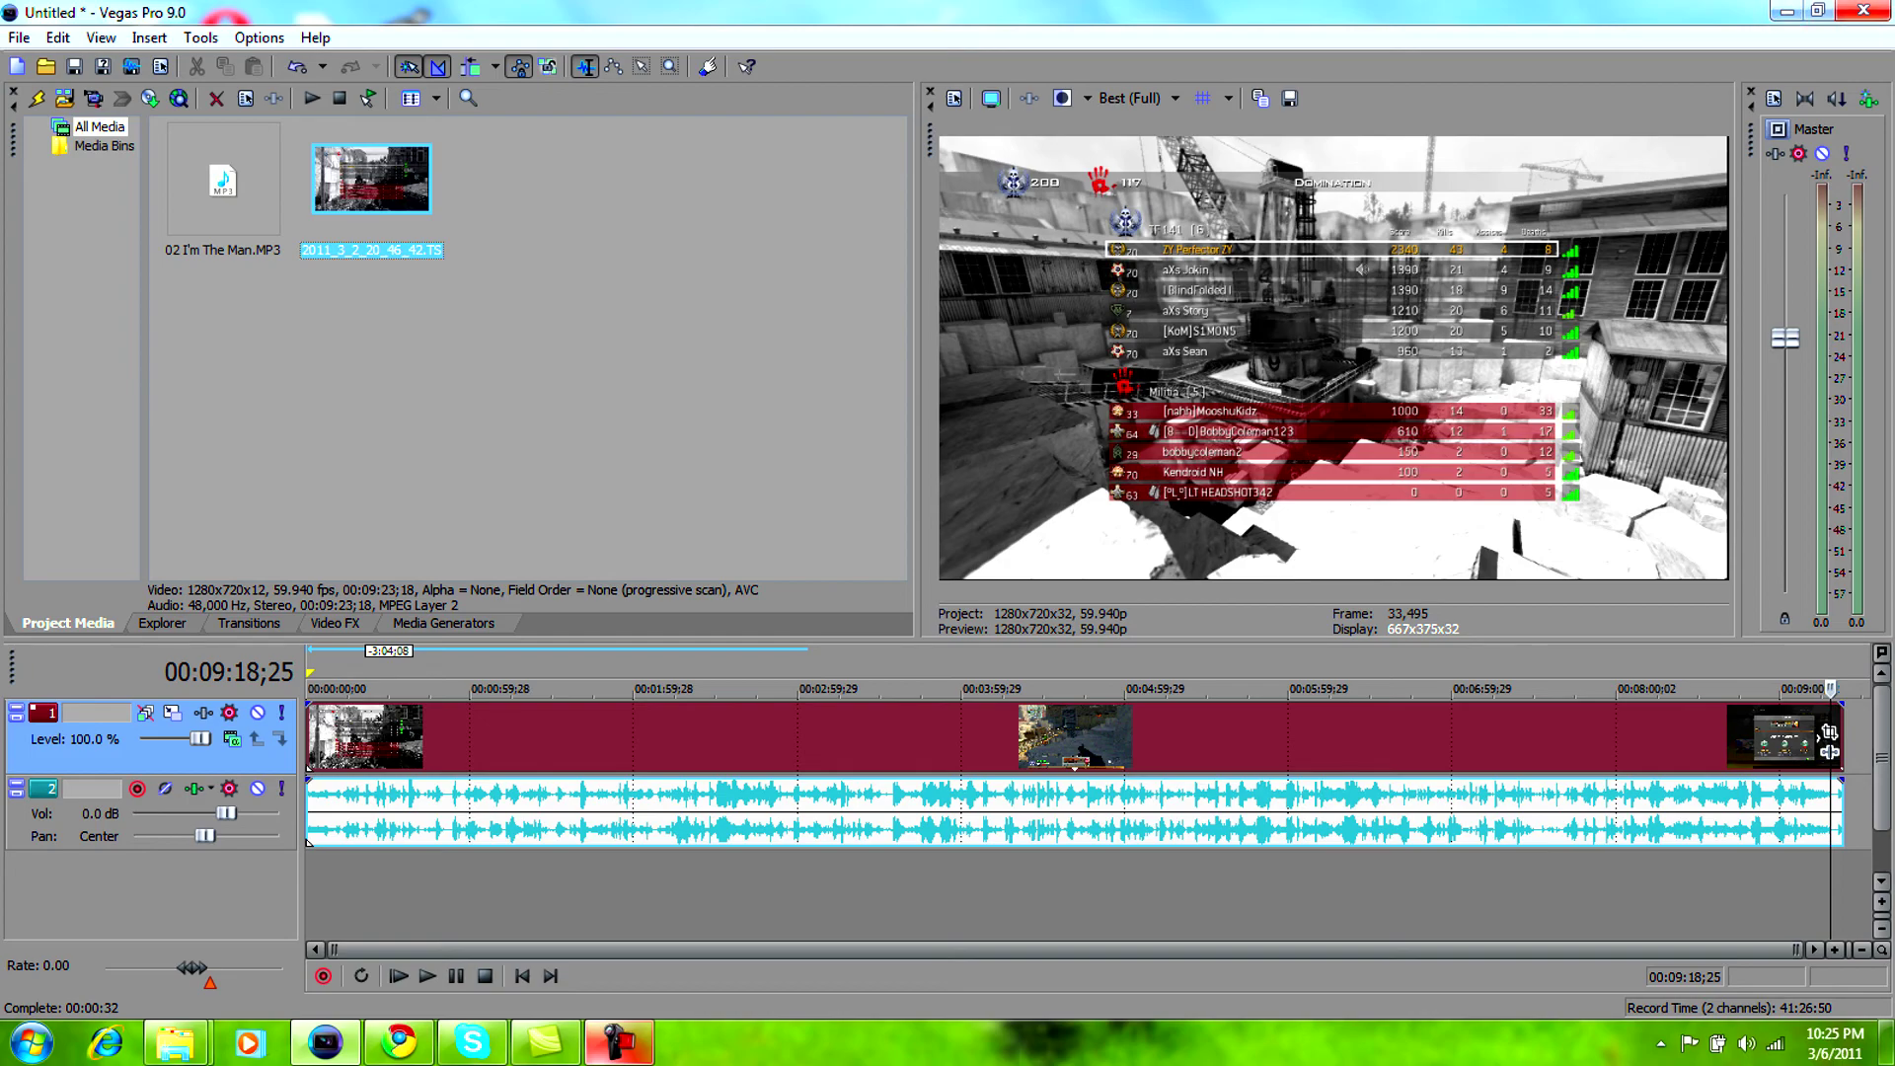
# Step: Move to the start of the gameplay clip, open its pan/crop settings and apply the aver hd preset
pyautogui.click(317, 742)
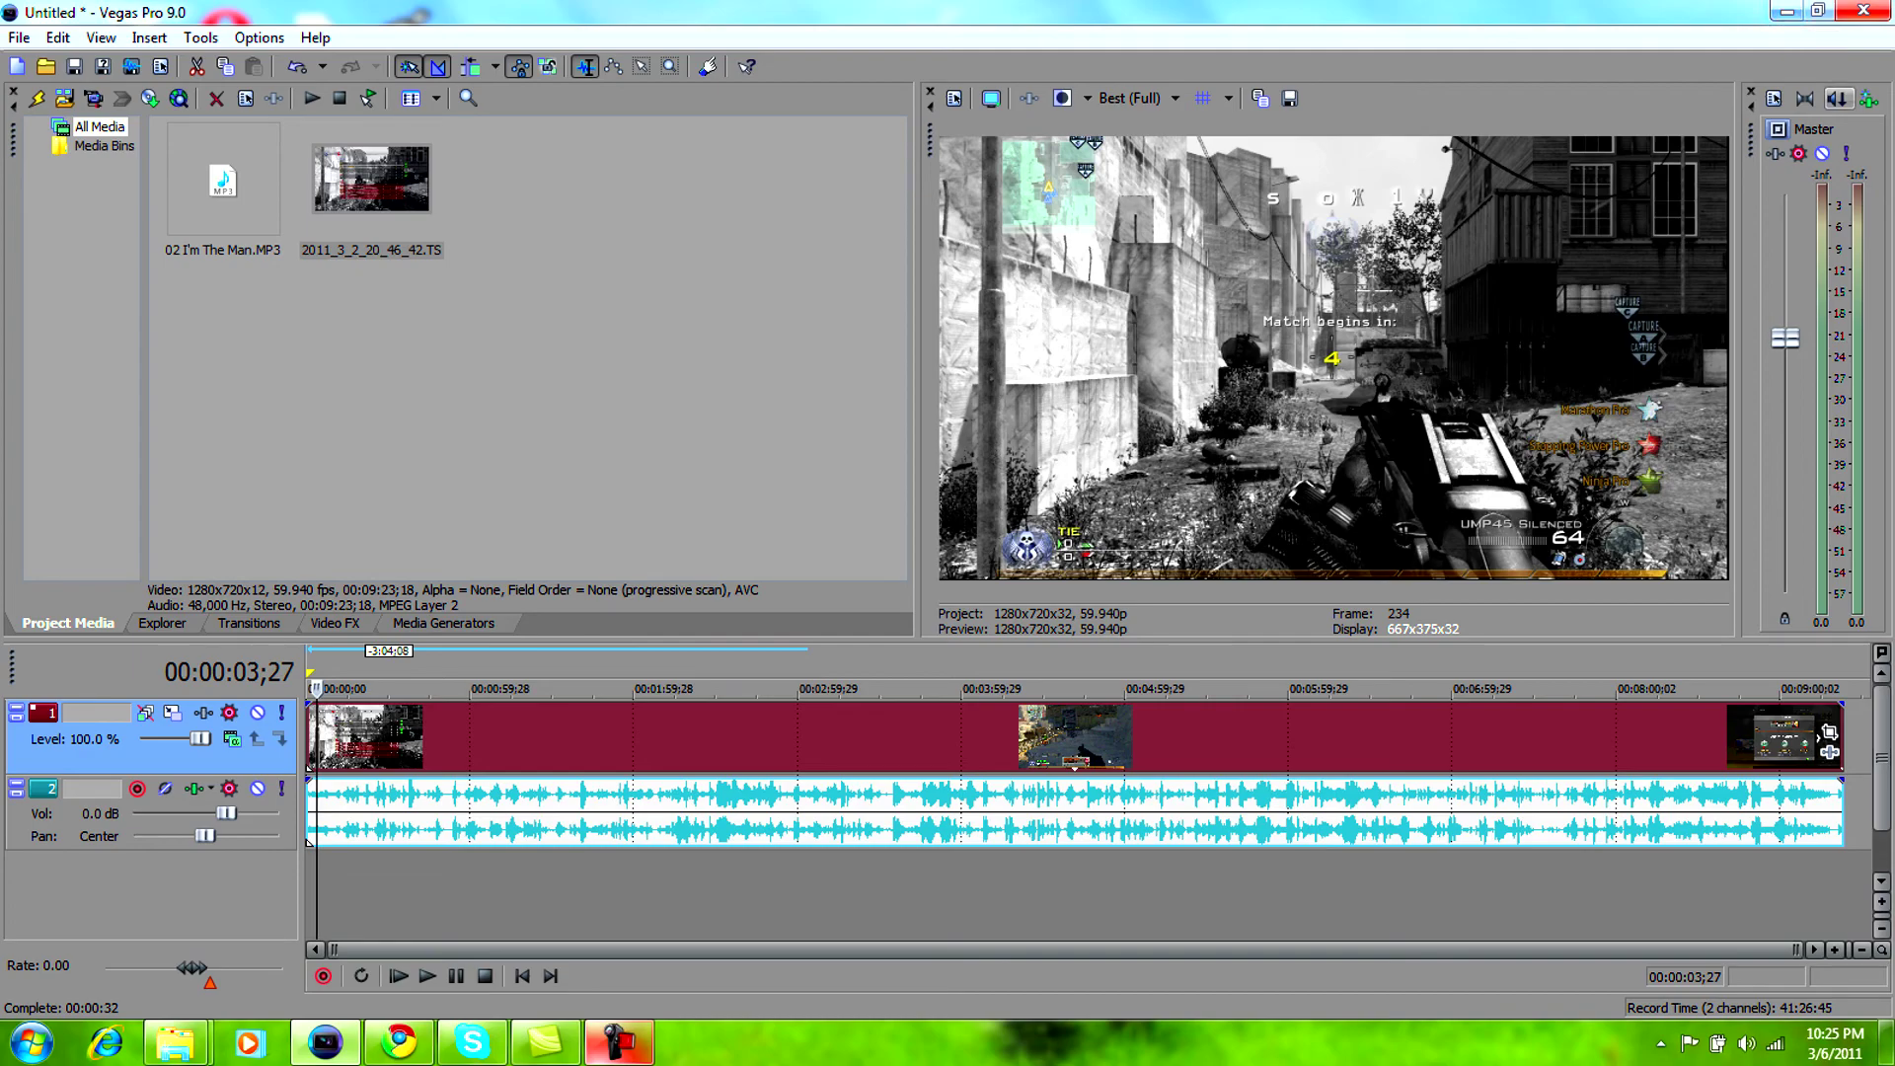
pyautogui.click(1829, 734)
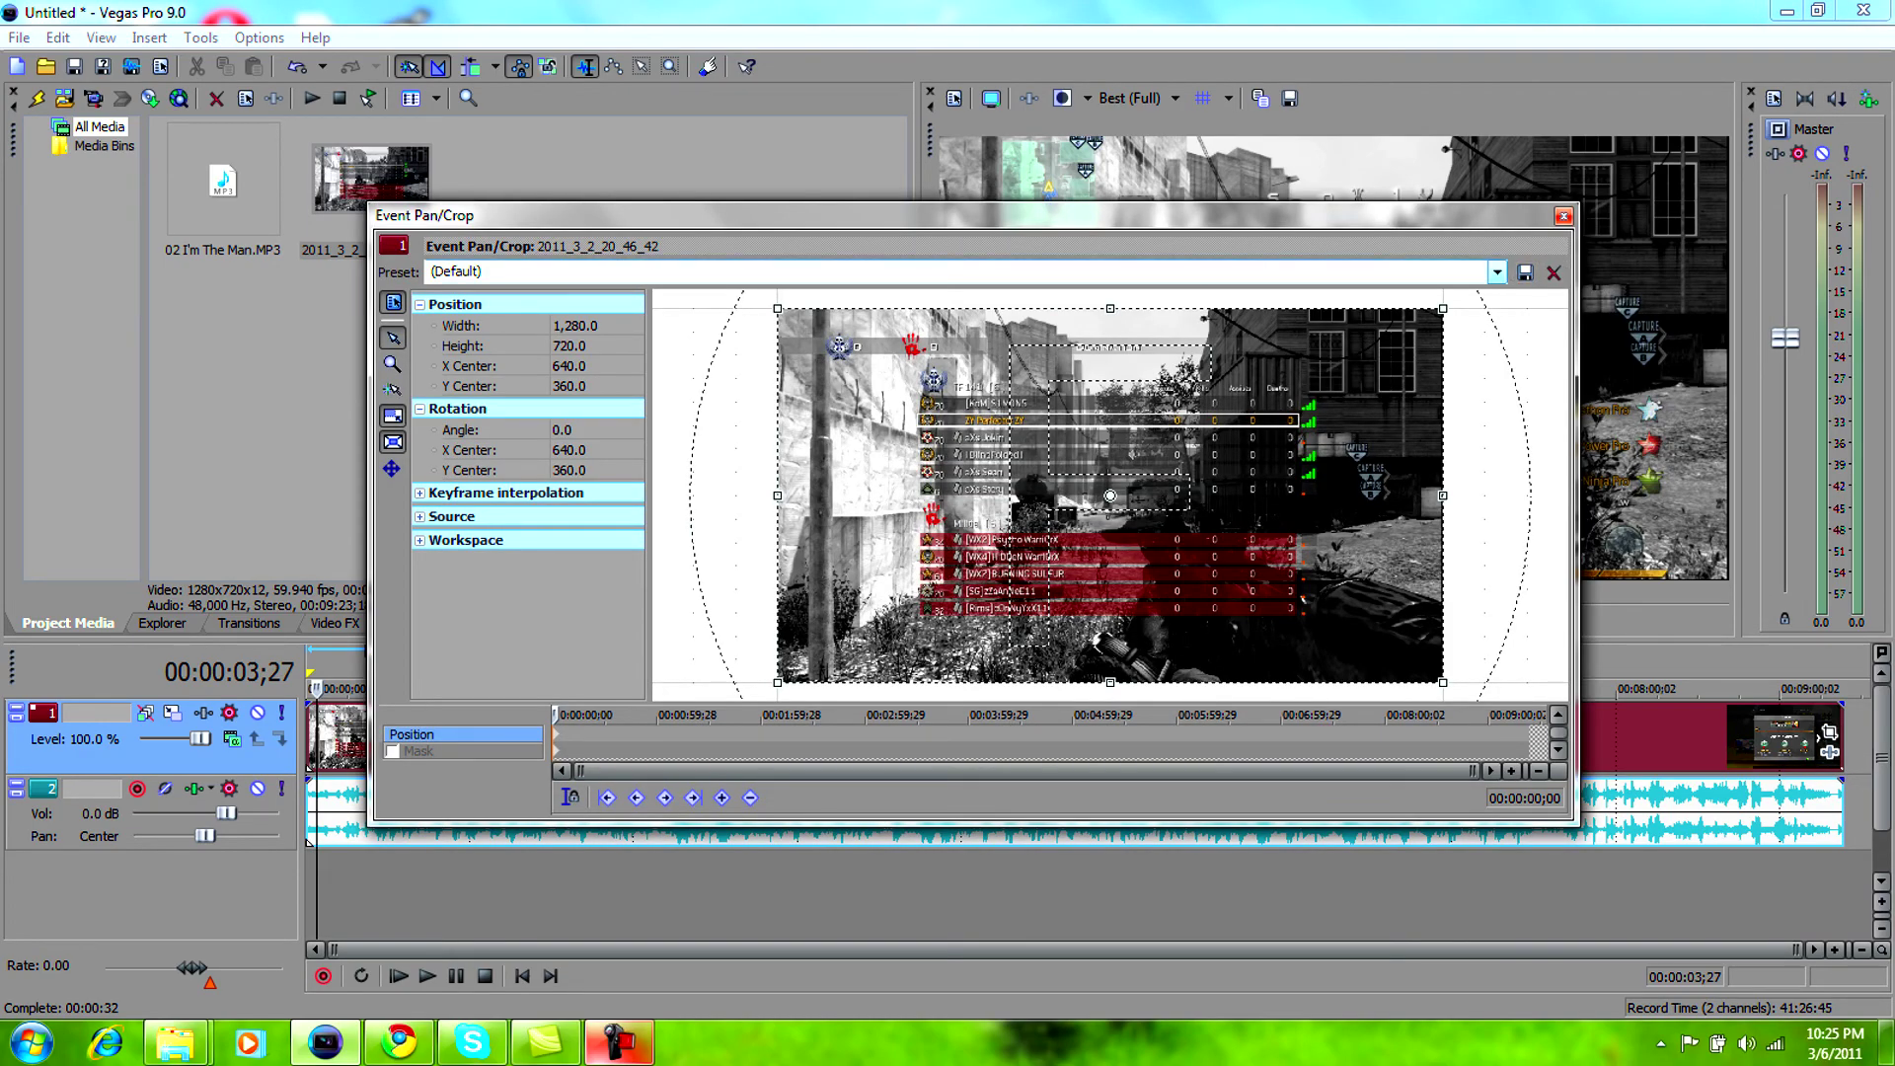
pyautogui.click(1498, 272)
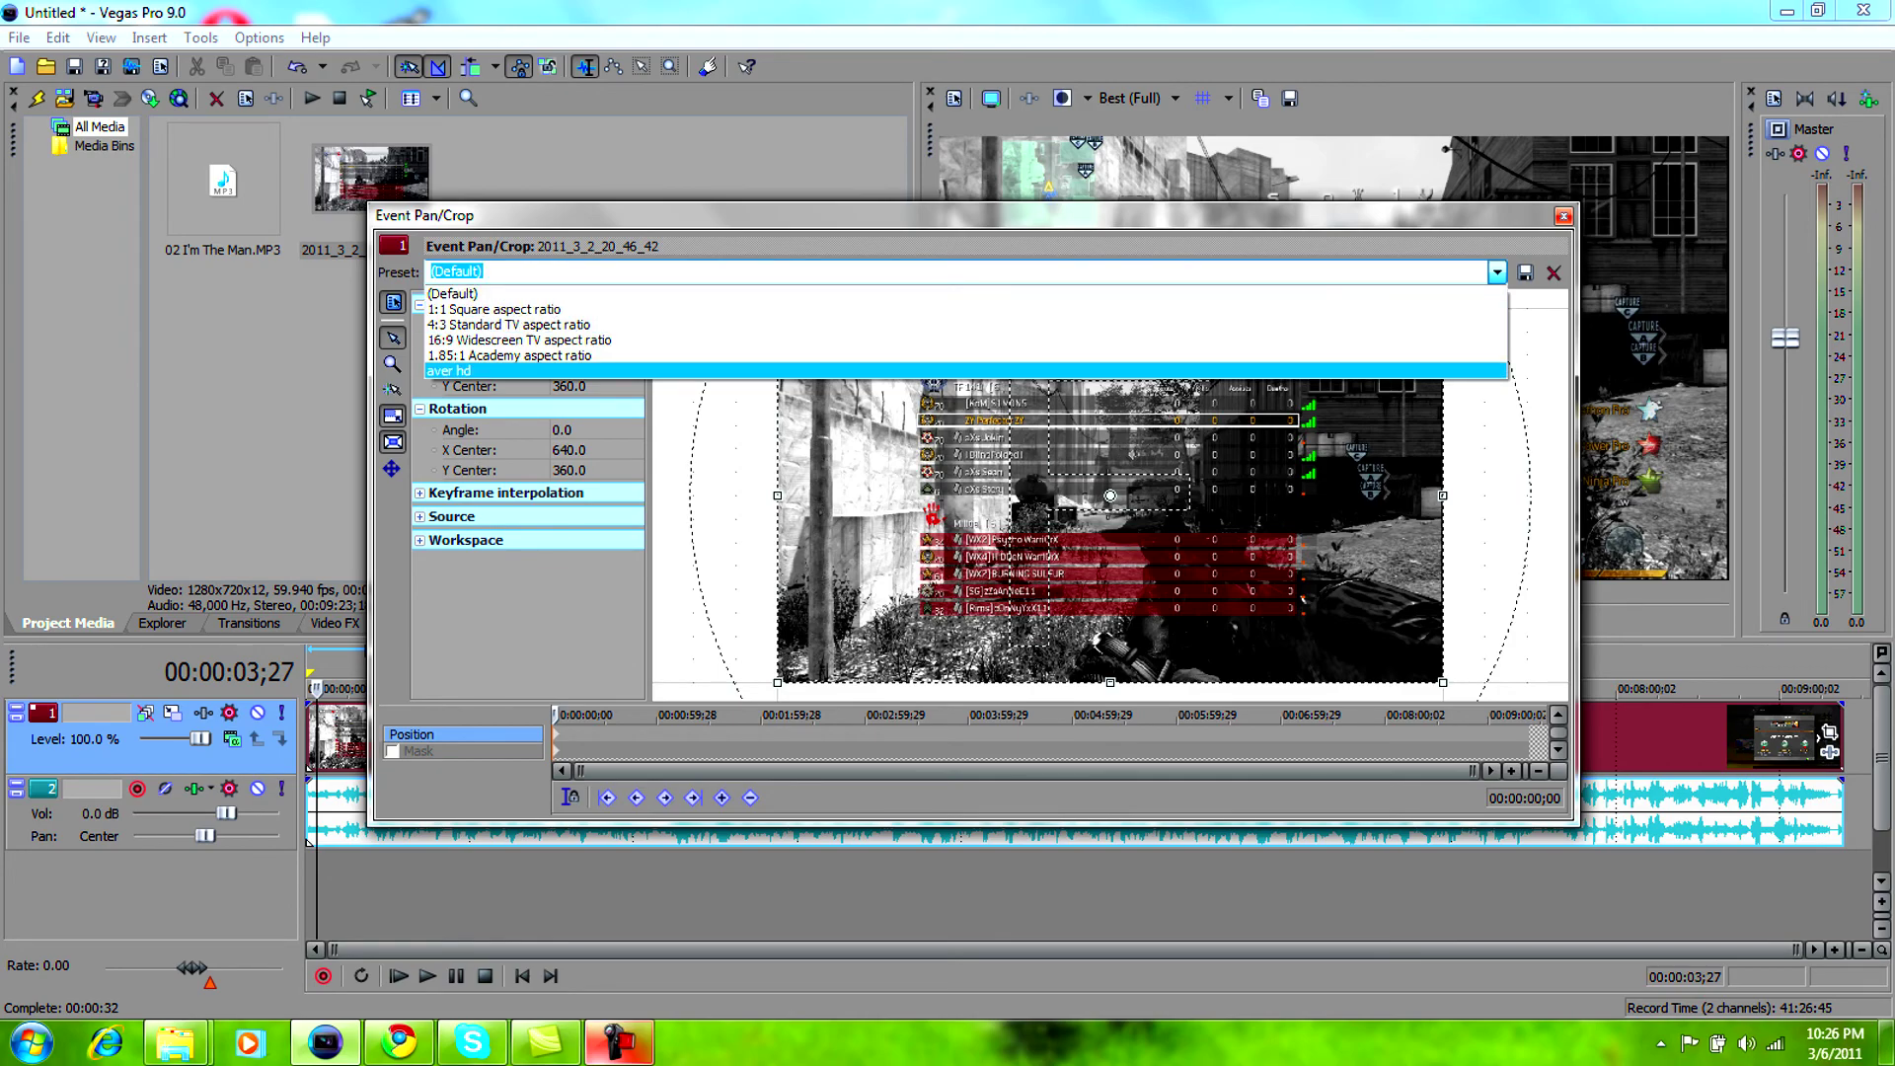
pyautogui.click(450, 371)
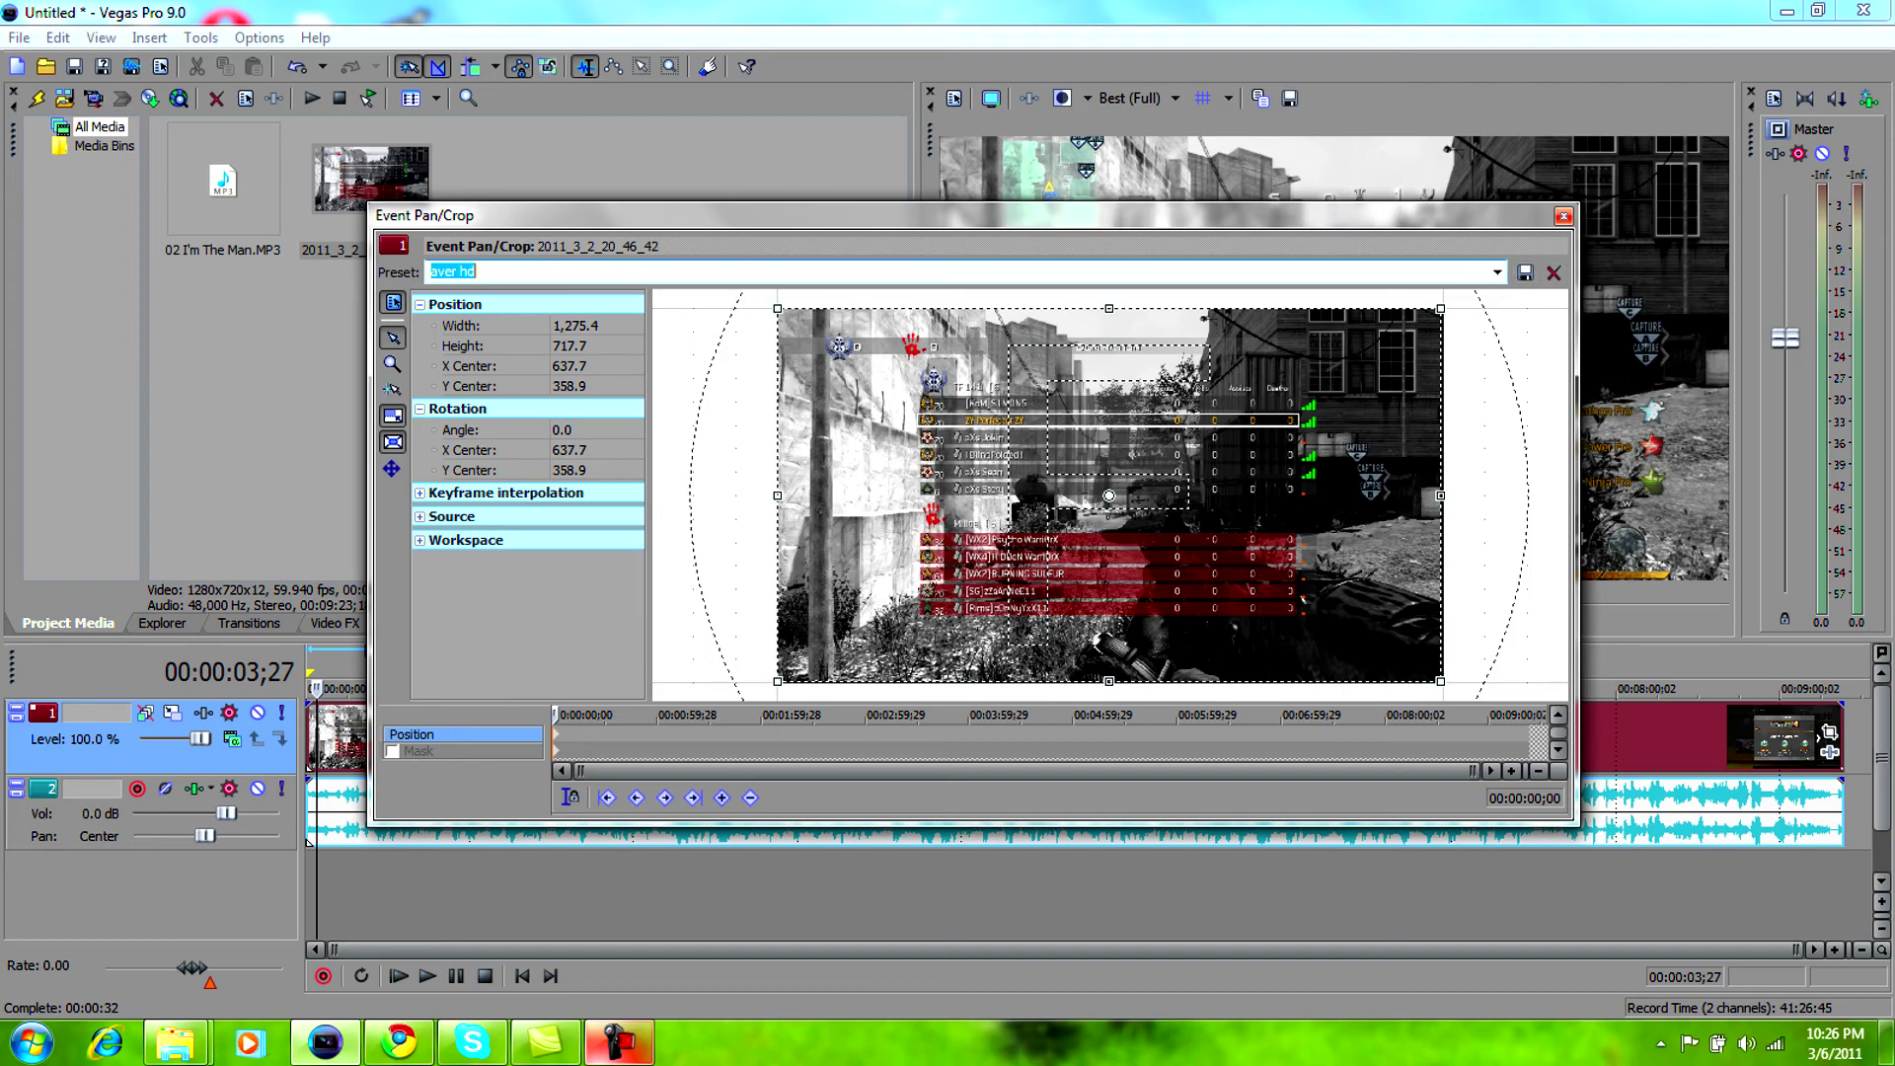
# Step: Compare the clip's crop presets by switching to (Default) and back to aver hd
pyautogui.click(1498, 272)
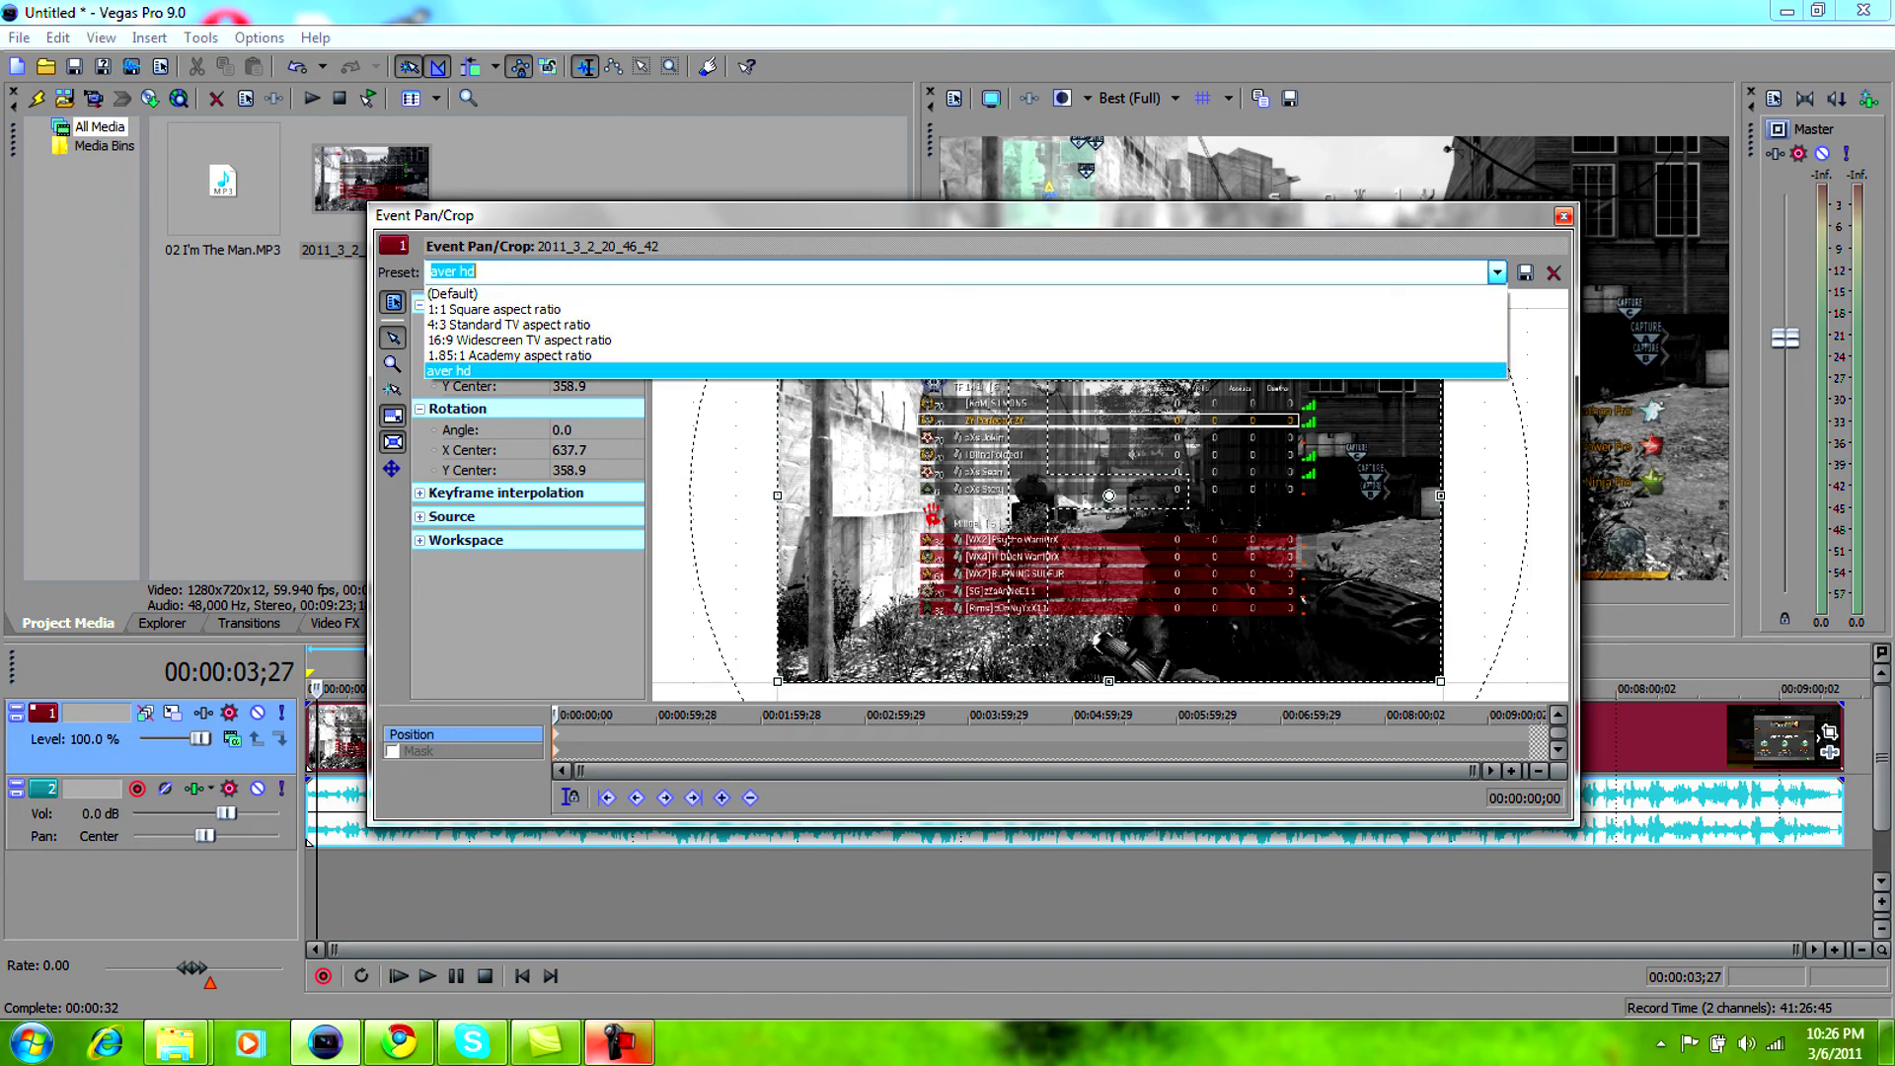
pyautogui.click(456, 293)
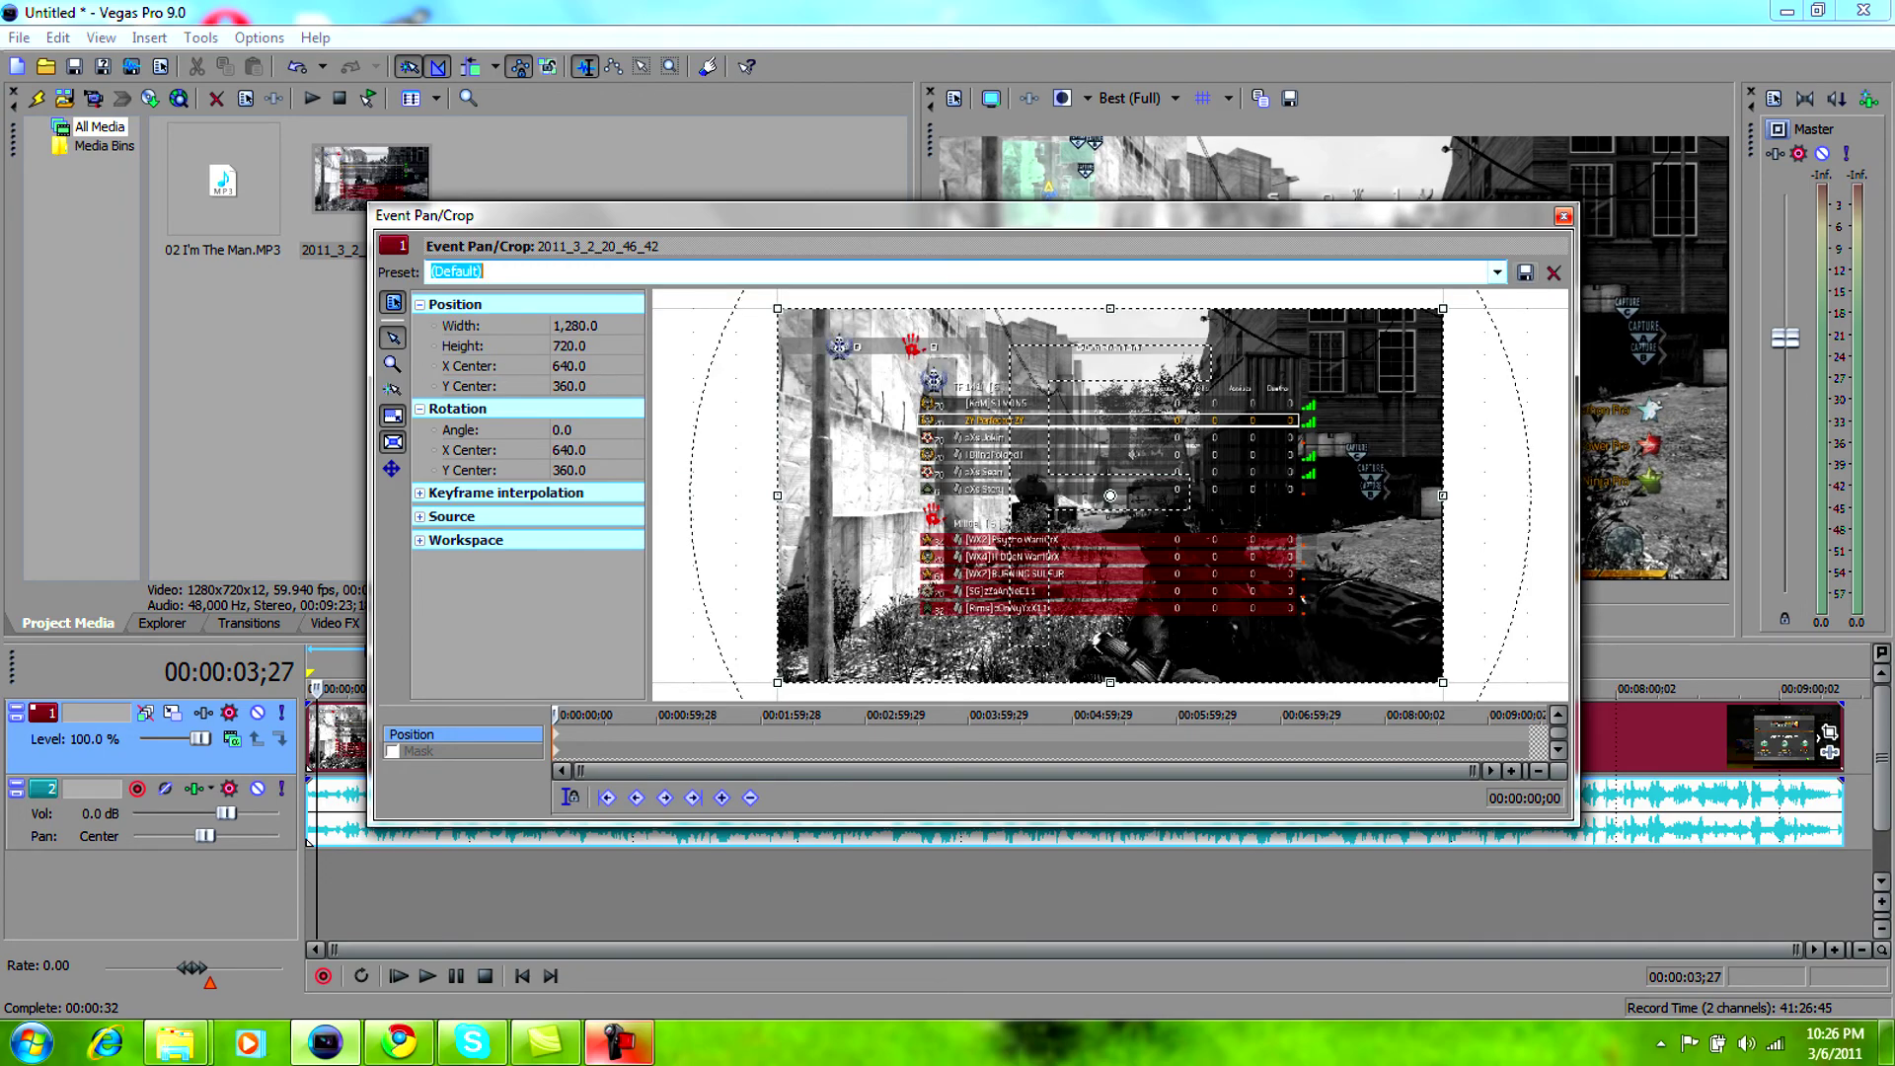
pyautogui.click(1497, 272)
pyautogui.click(456, 371)
pyautogui.click(1497, 272)
pyautogui.press('Return')
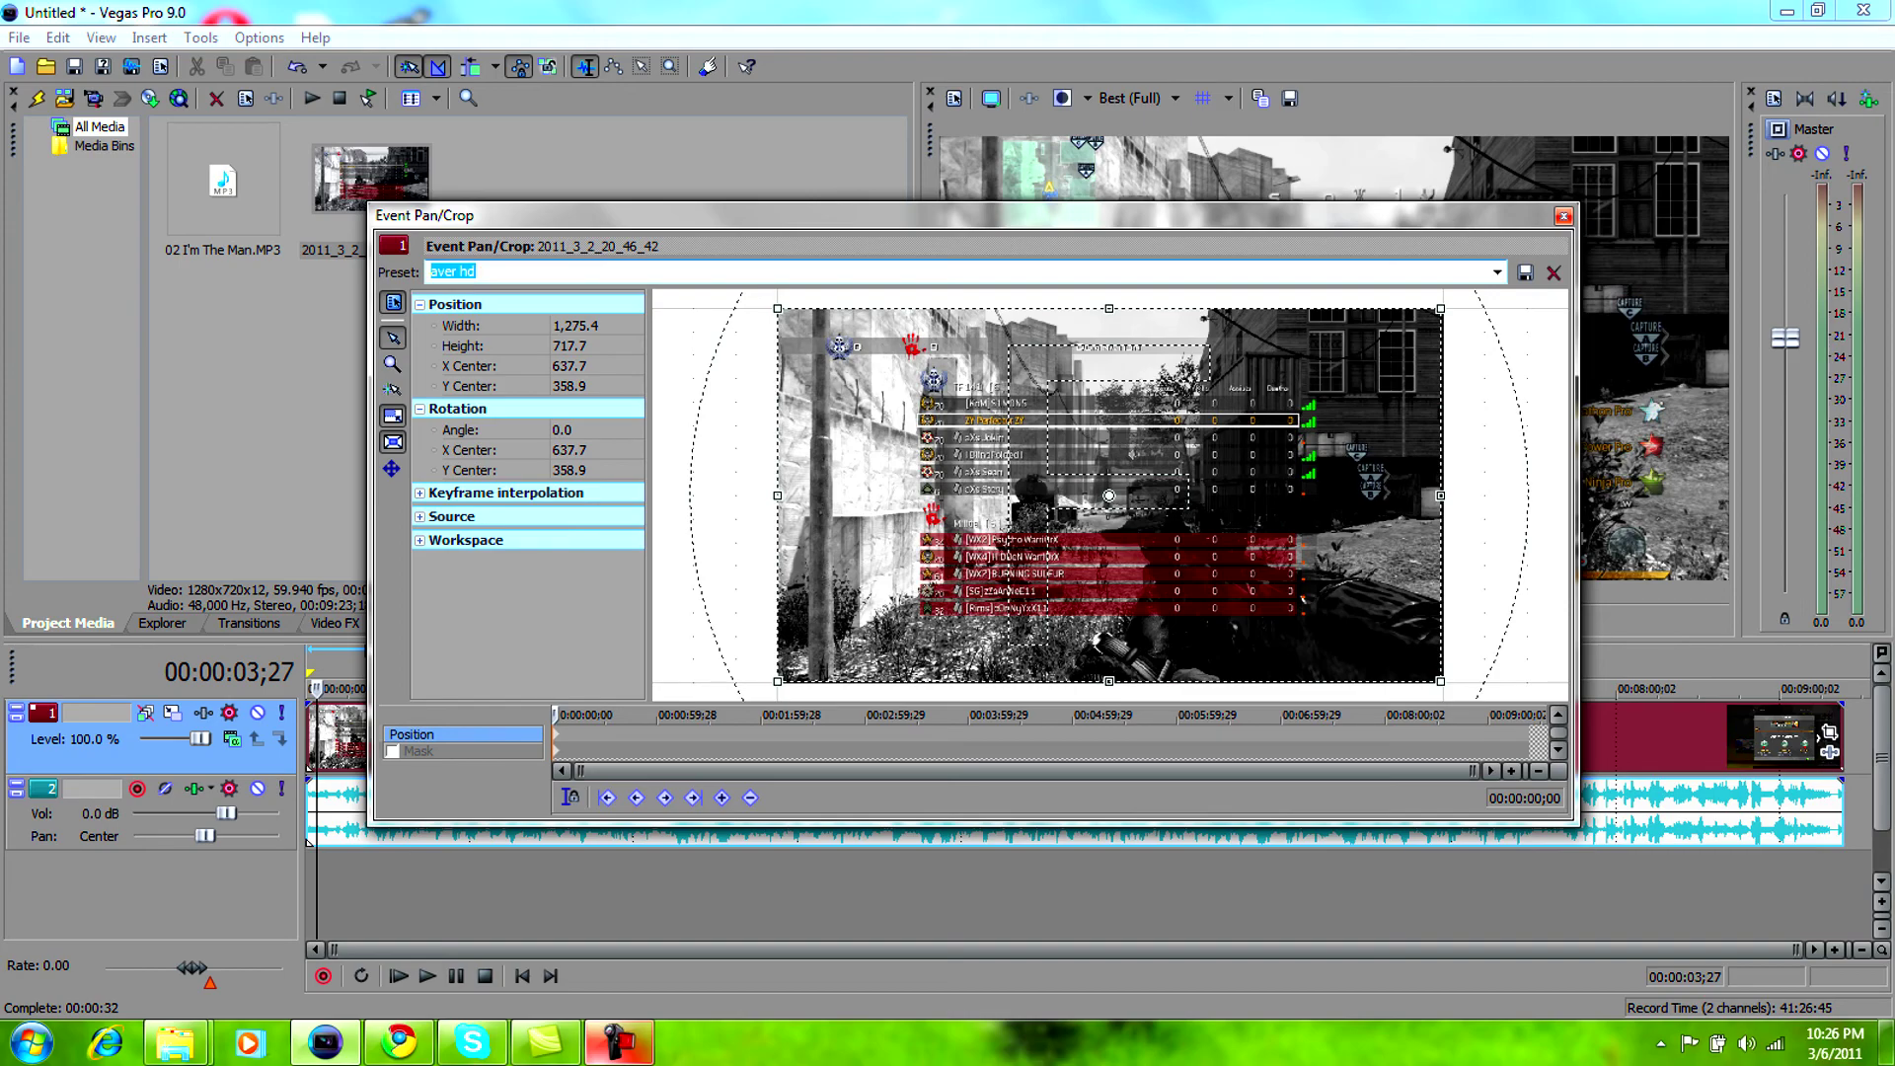
# Step: Reset the clip's crop to the (Default) preset and close the pan/crop settings
pyautogui.click(1497, 272)
pyautogui.click(1497, 273)
pyautogui.click(1497, 273)
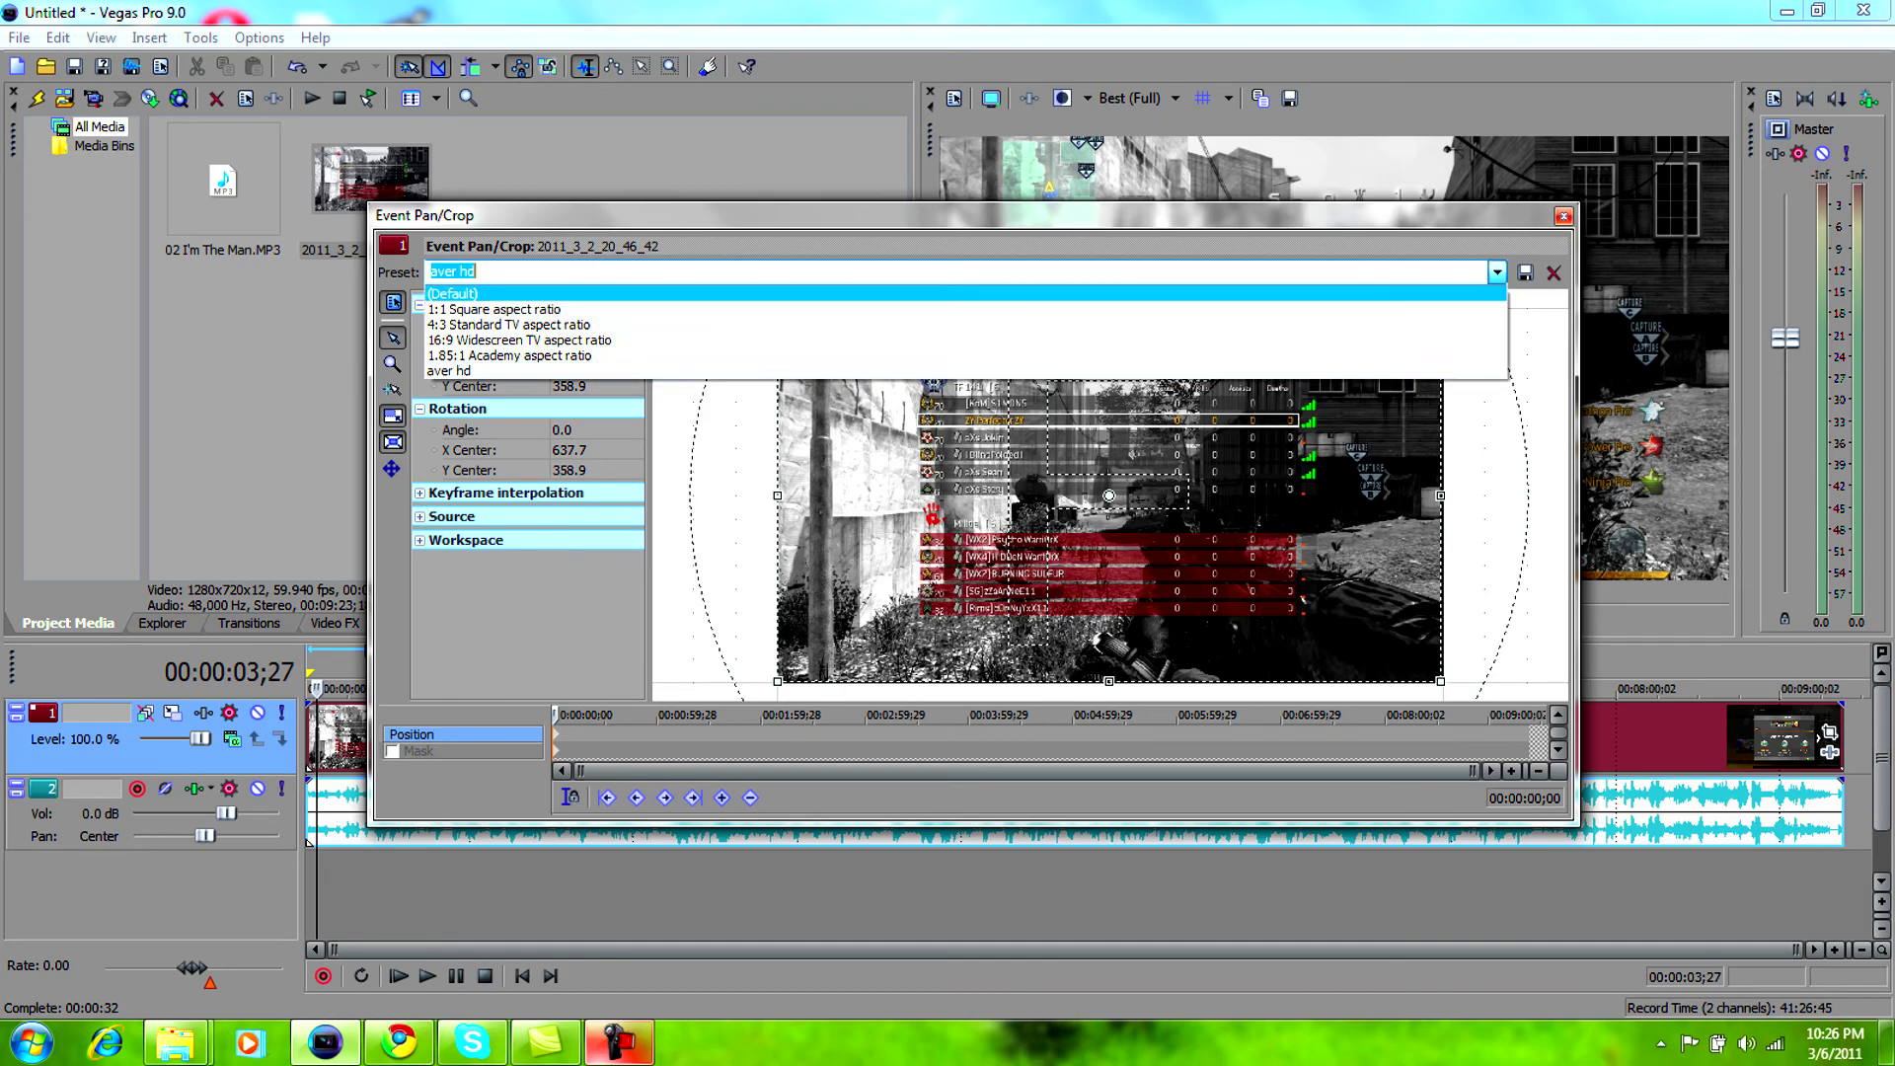
pyautogui.click(1471, 292)
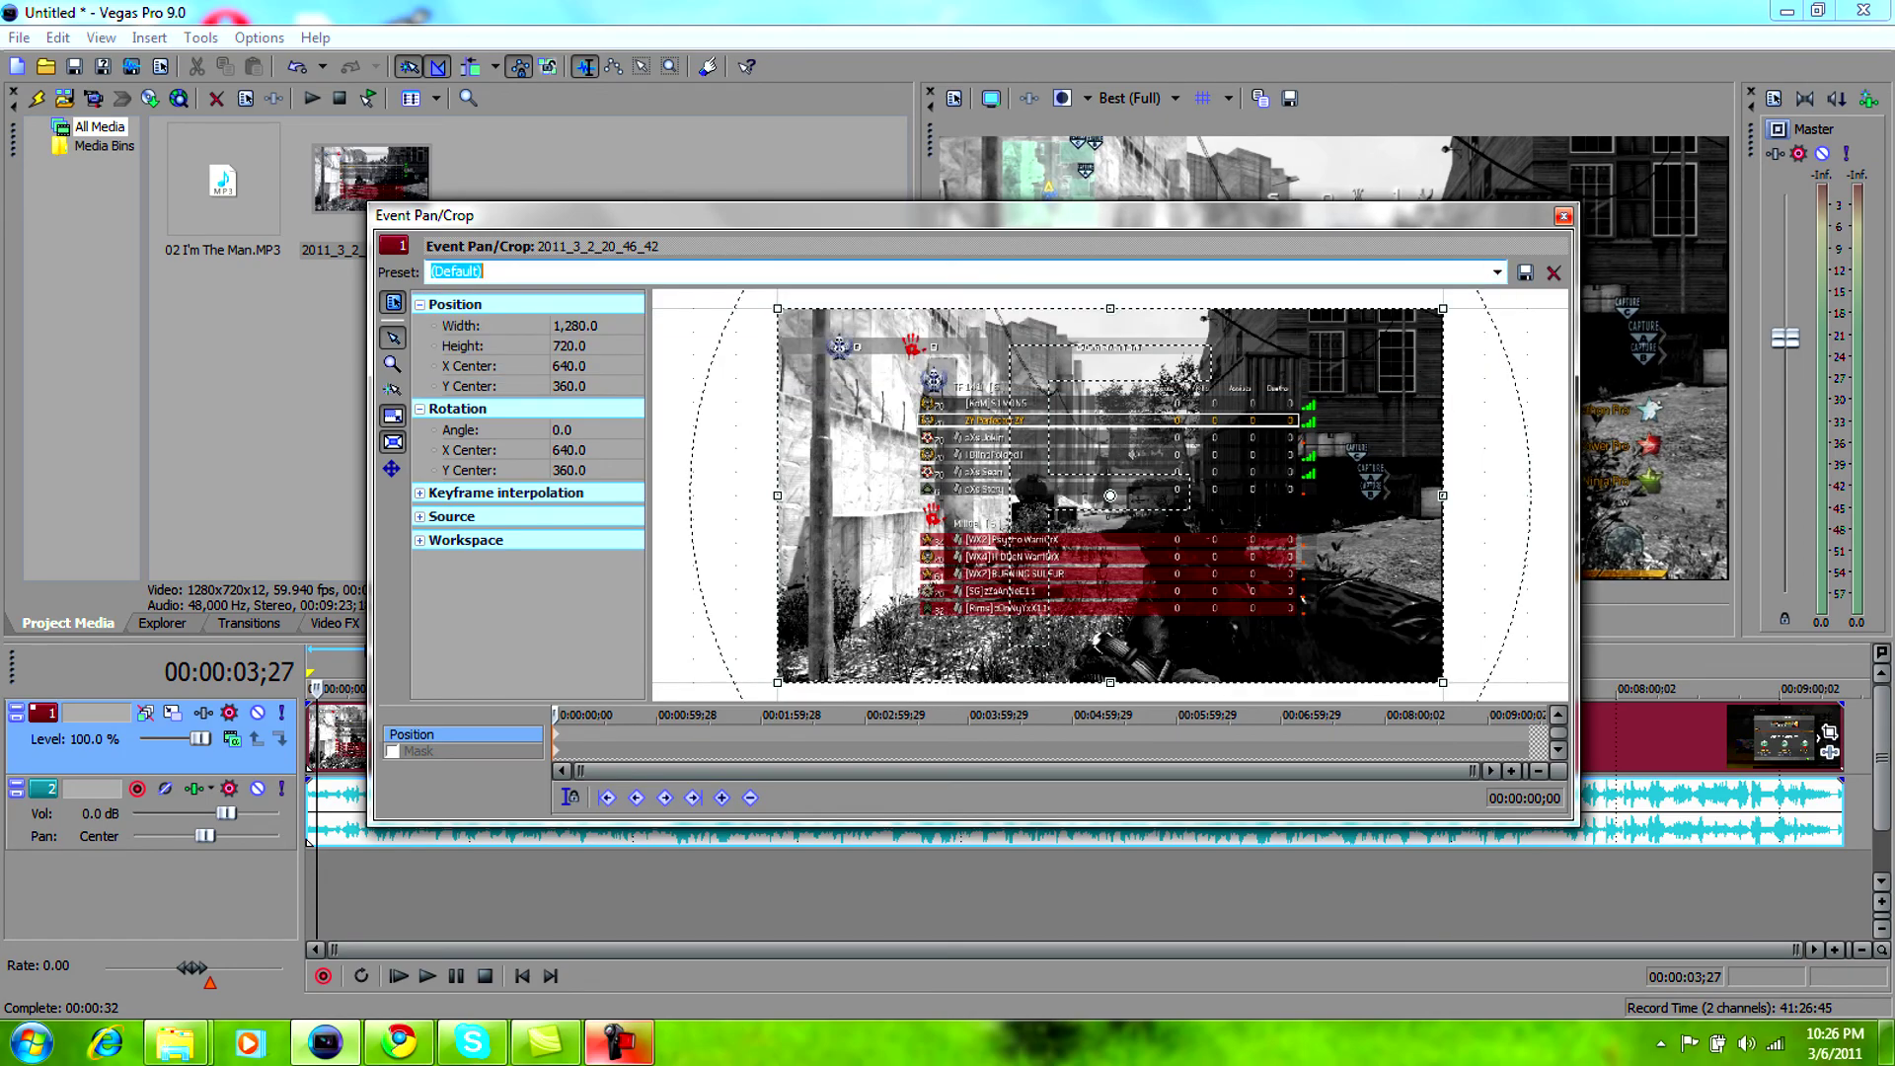
pyautogui.moveTo(1443, 496)
pyautogui.mouseDown()
pyautogui.moveTo(1069, 496)
pyautogui.moveTo(1441, 496)
pyautogui.mouseUp()
pyautogui.click(1563, 216)
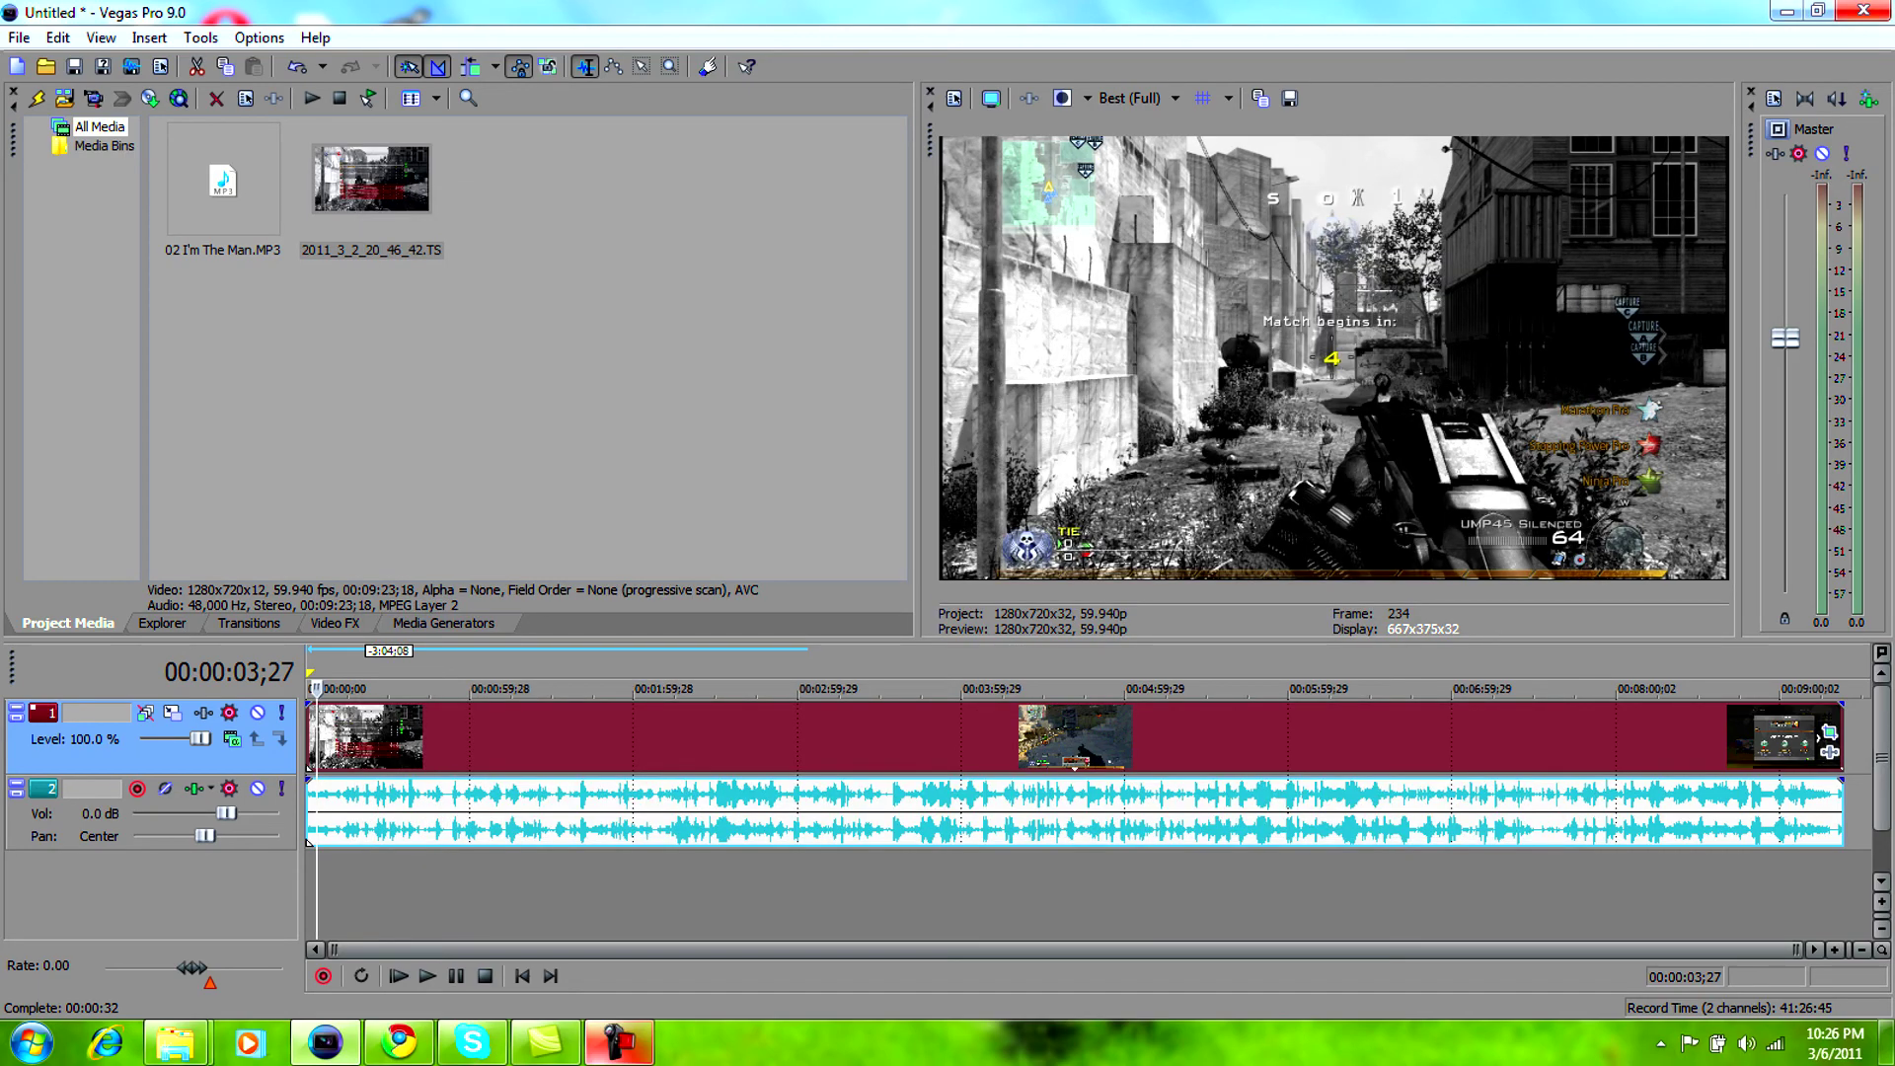
# Step: Close the untitled Vegas Pro project without saving and launch XSplit Broadcaster from the desktop
pyautogui.click(1863, 10)
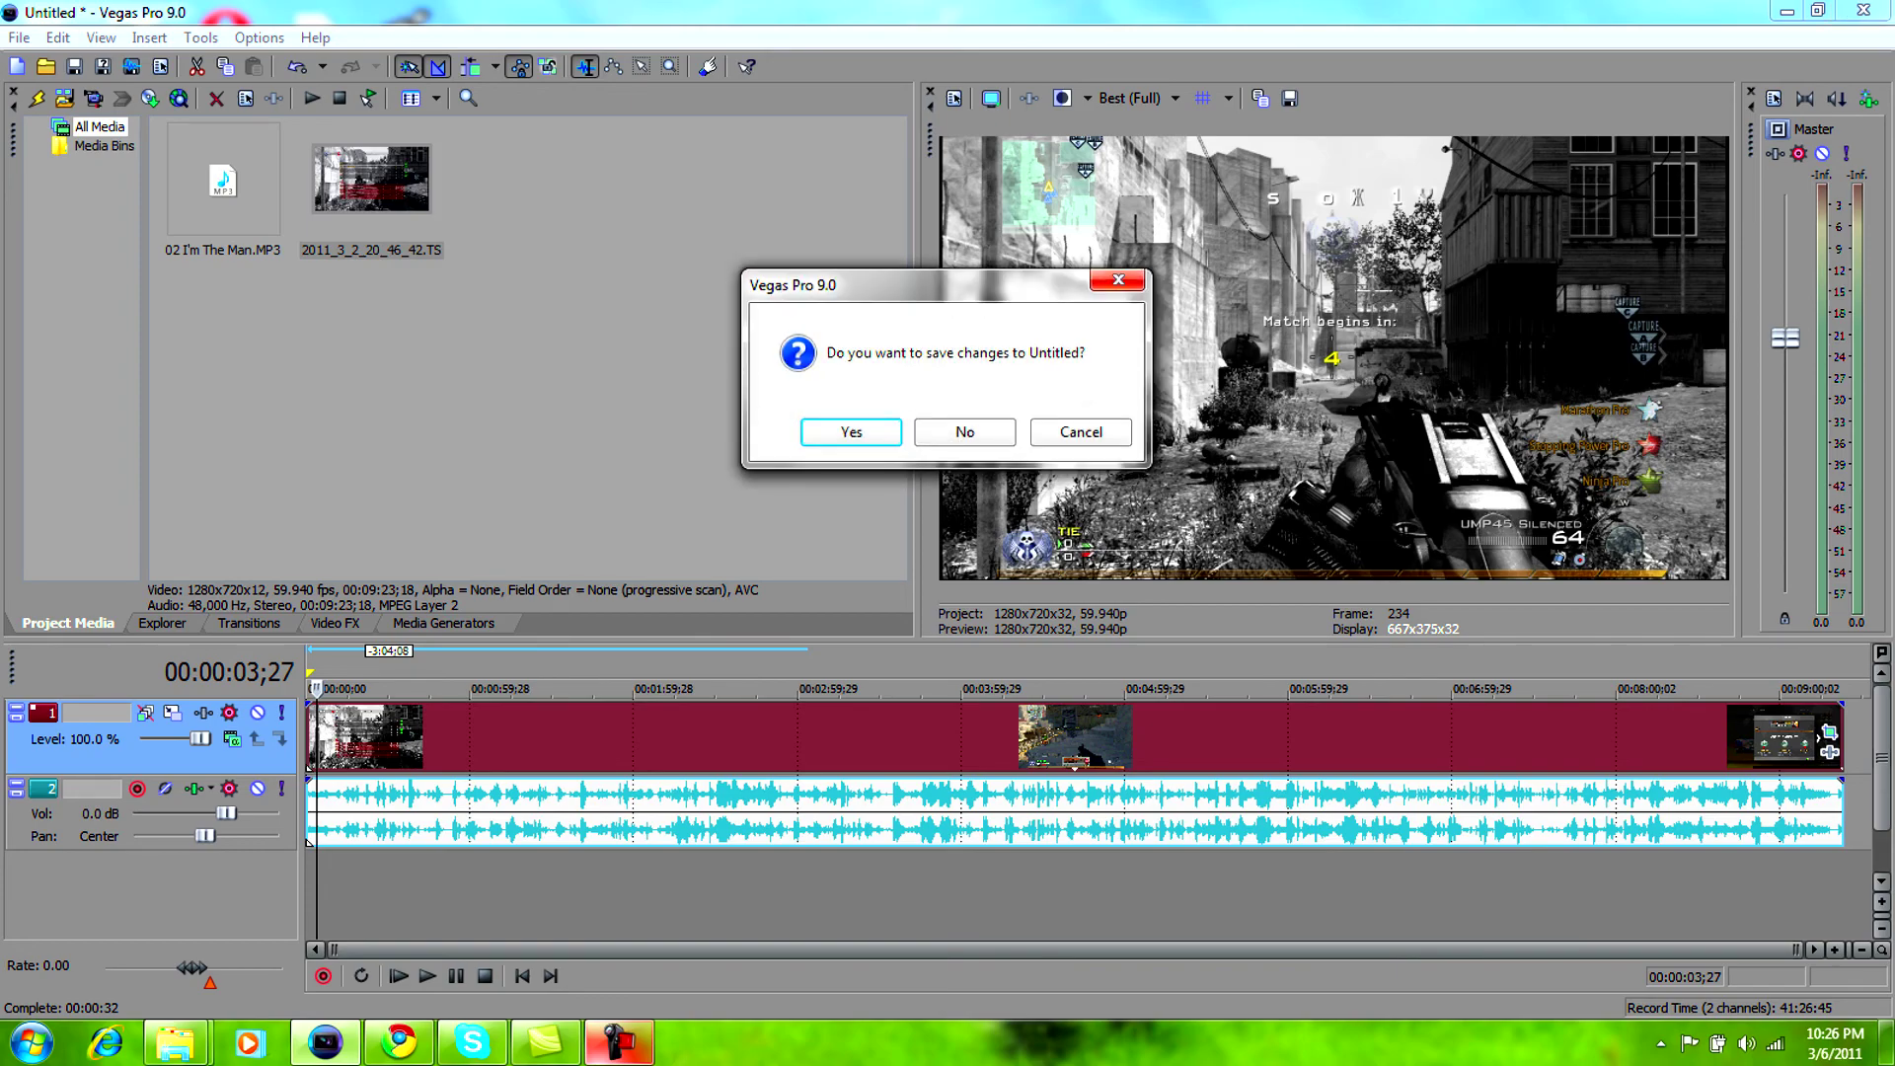
pyautogui.press('n')
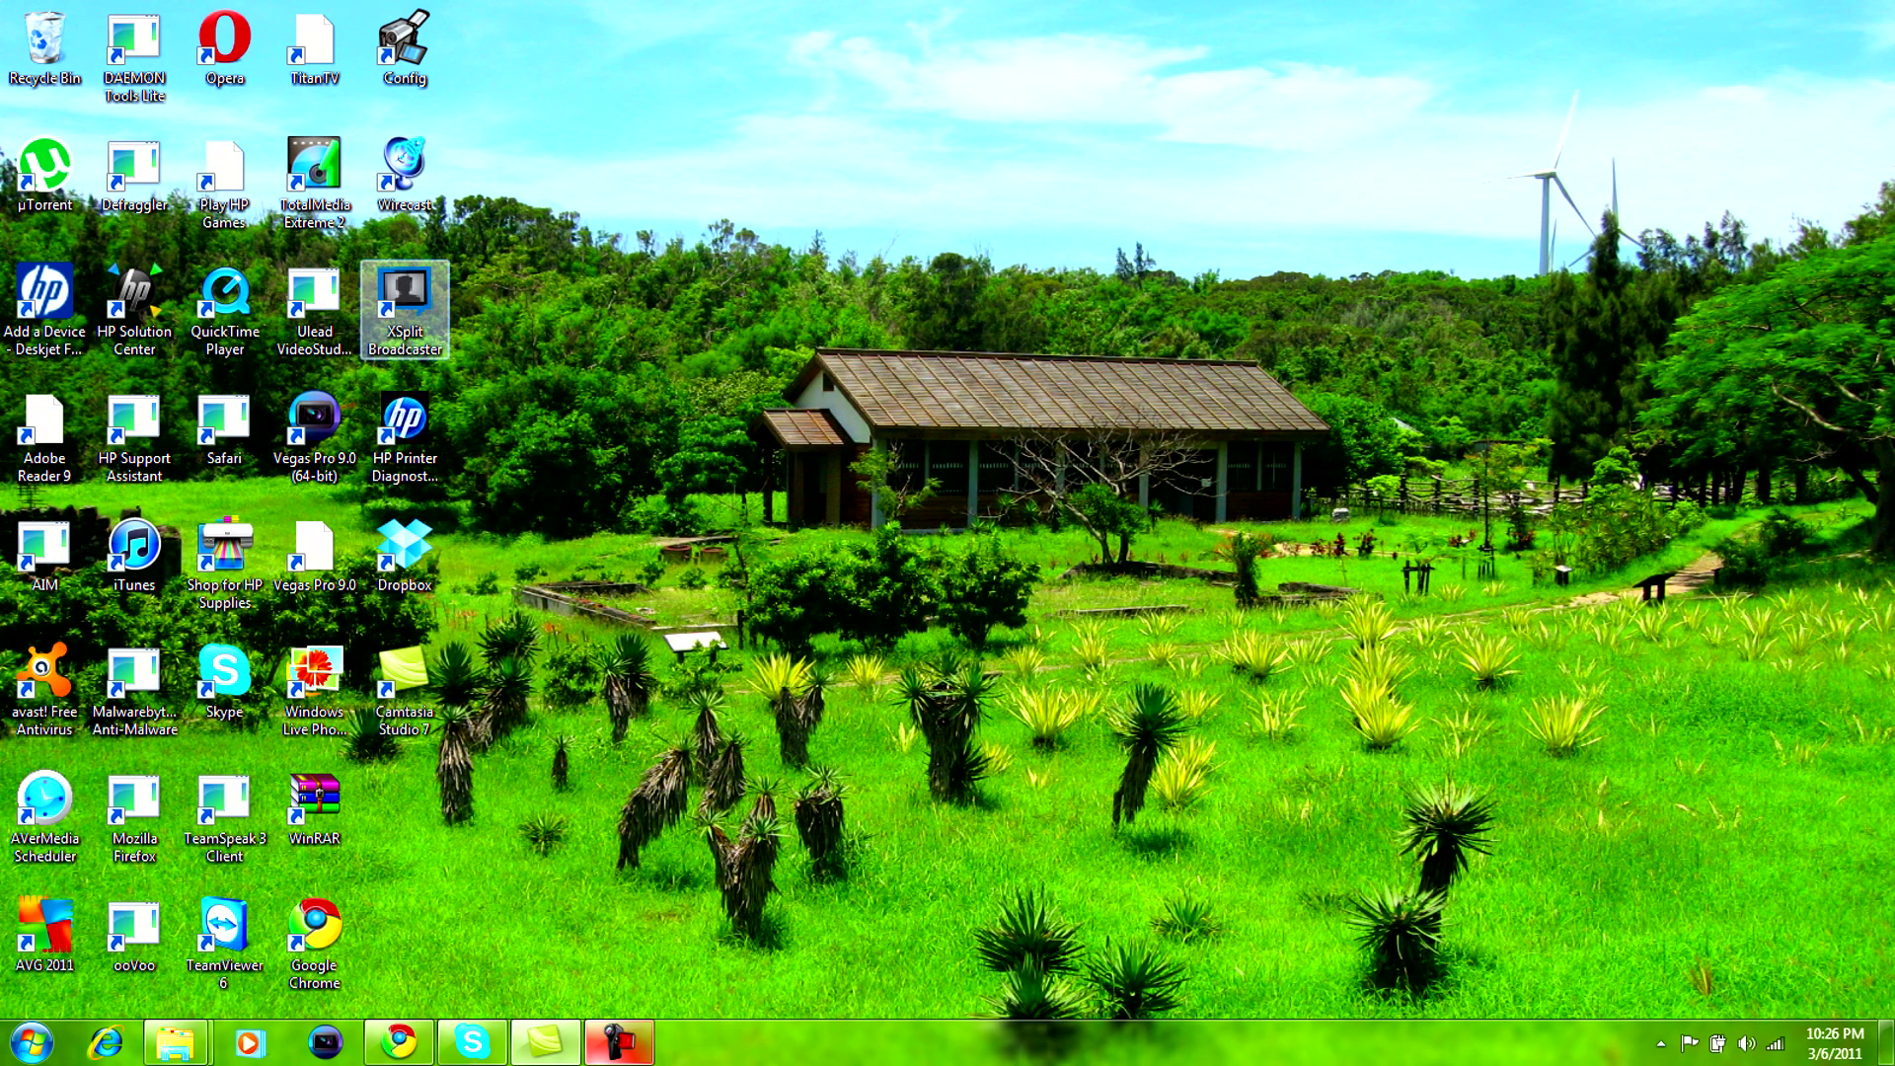
pyautogui.click(404, 306)
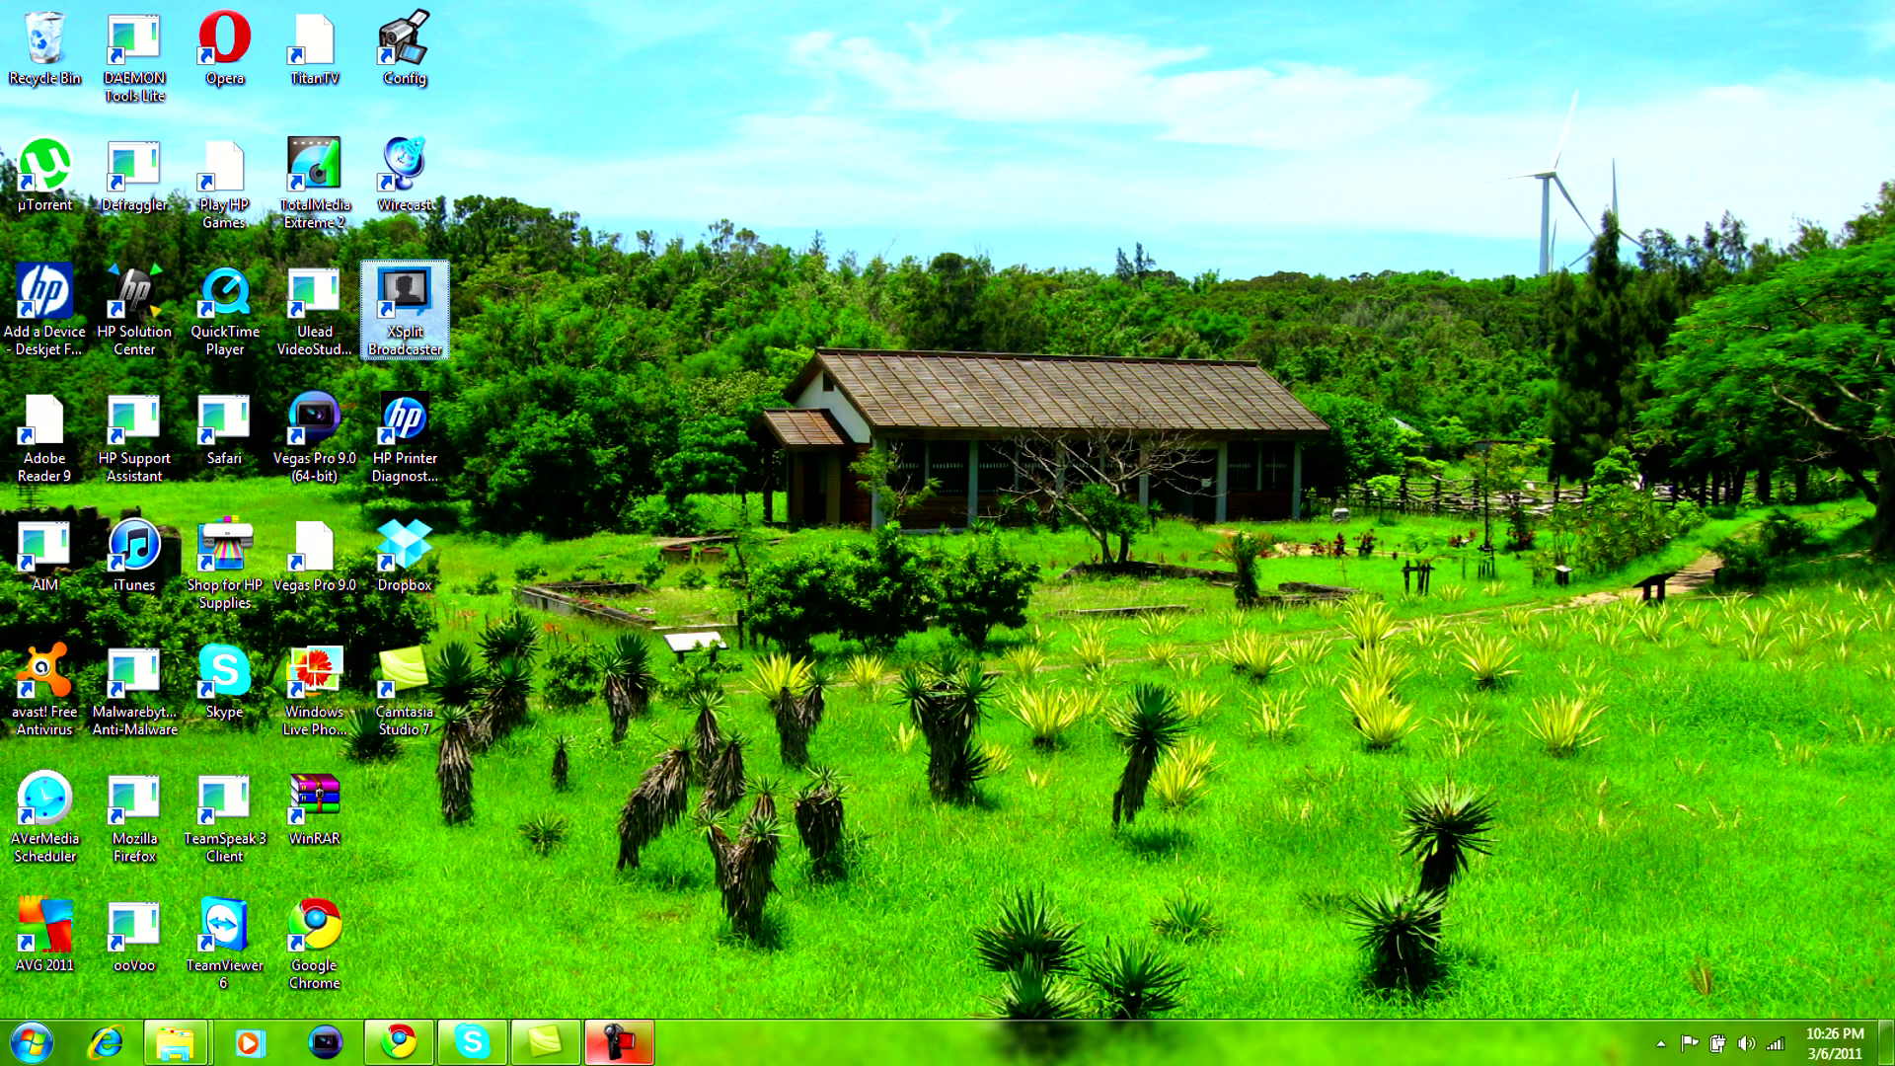
pyautogui.press('Return')
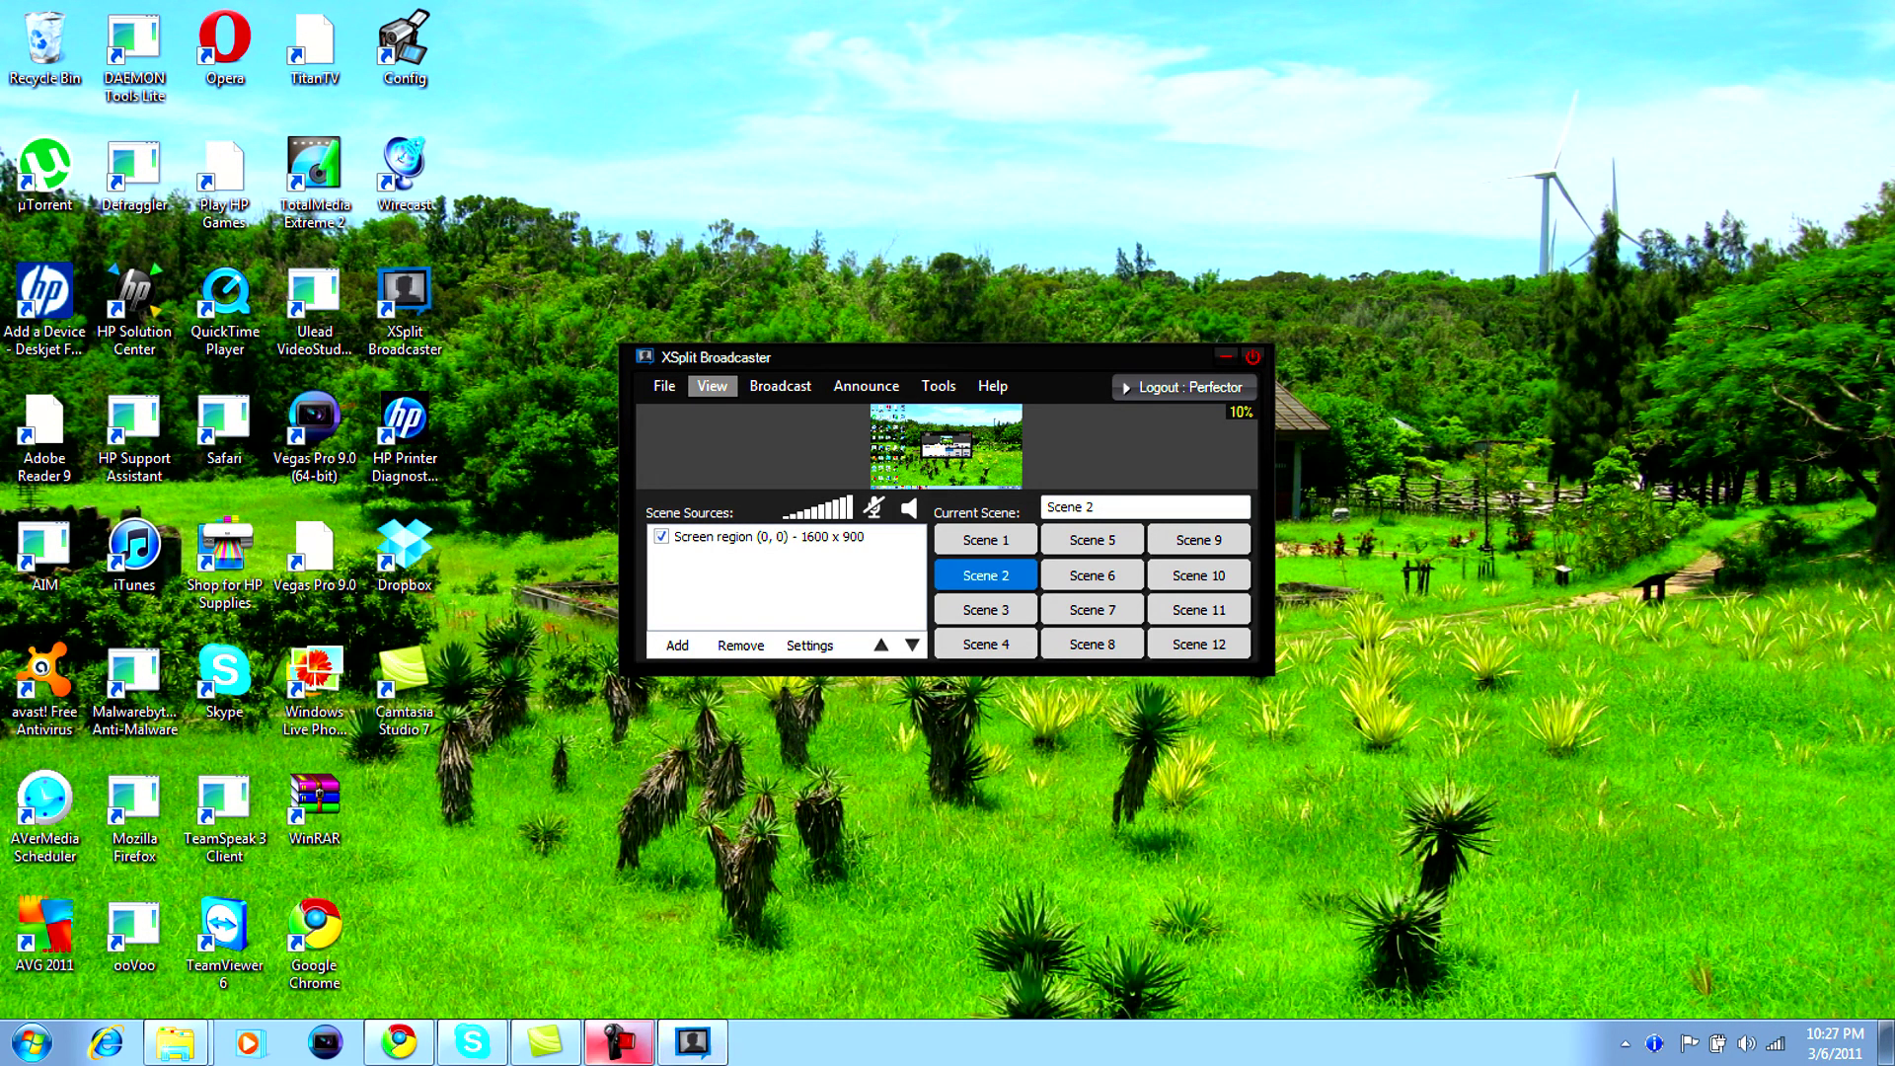
# Step: Switch to Scene 1 and pause the playback of its mpeg2 video source
pyautogui.click(985, 540)
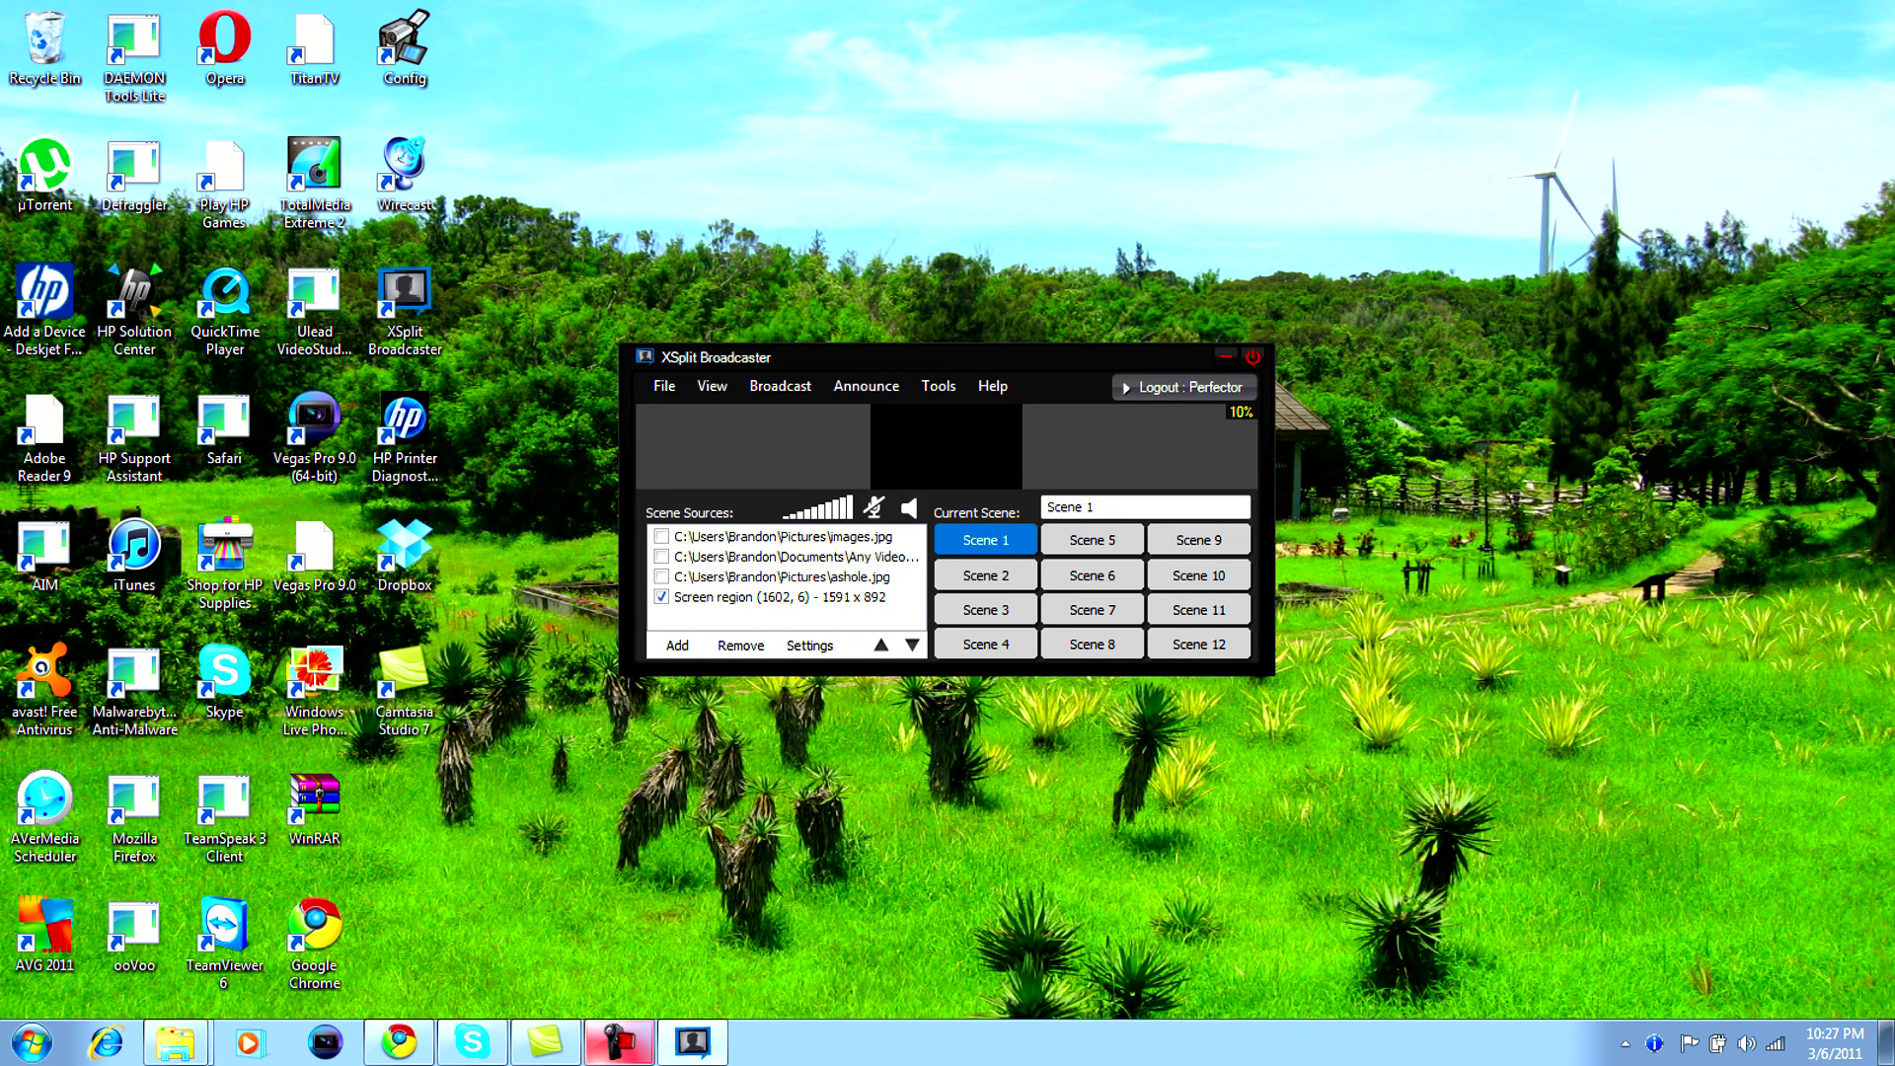
pyautogui.rightClick(835, 559)
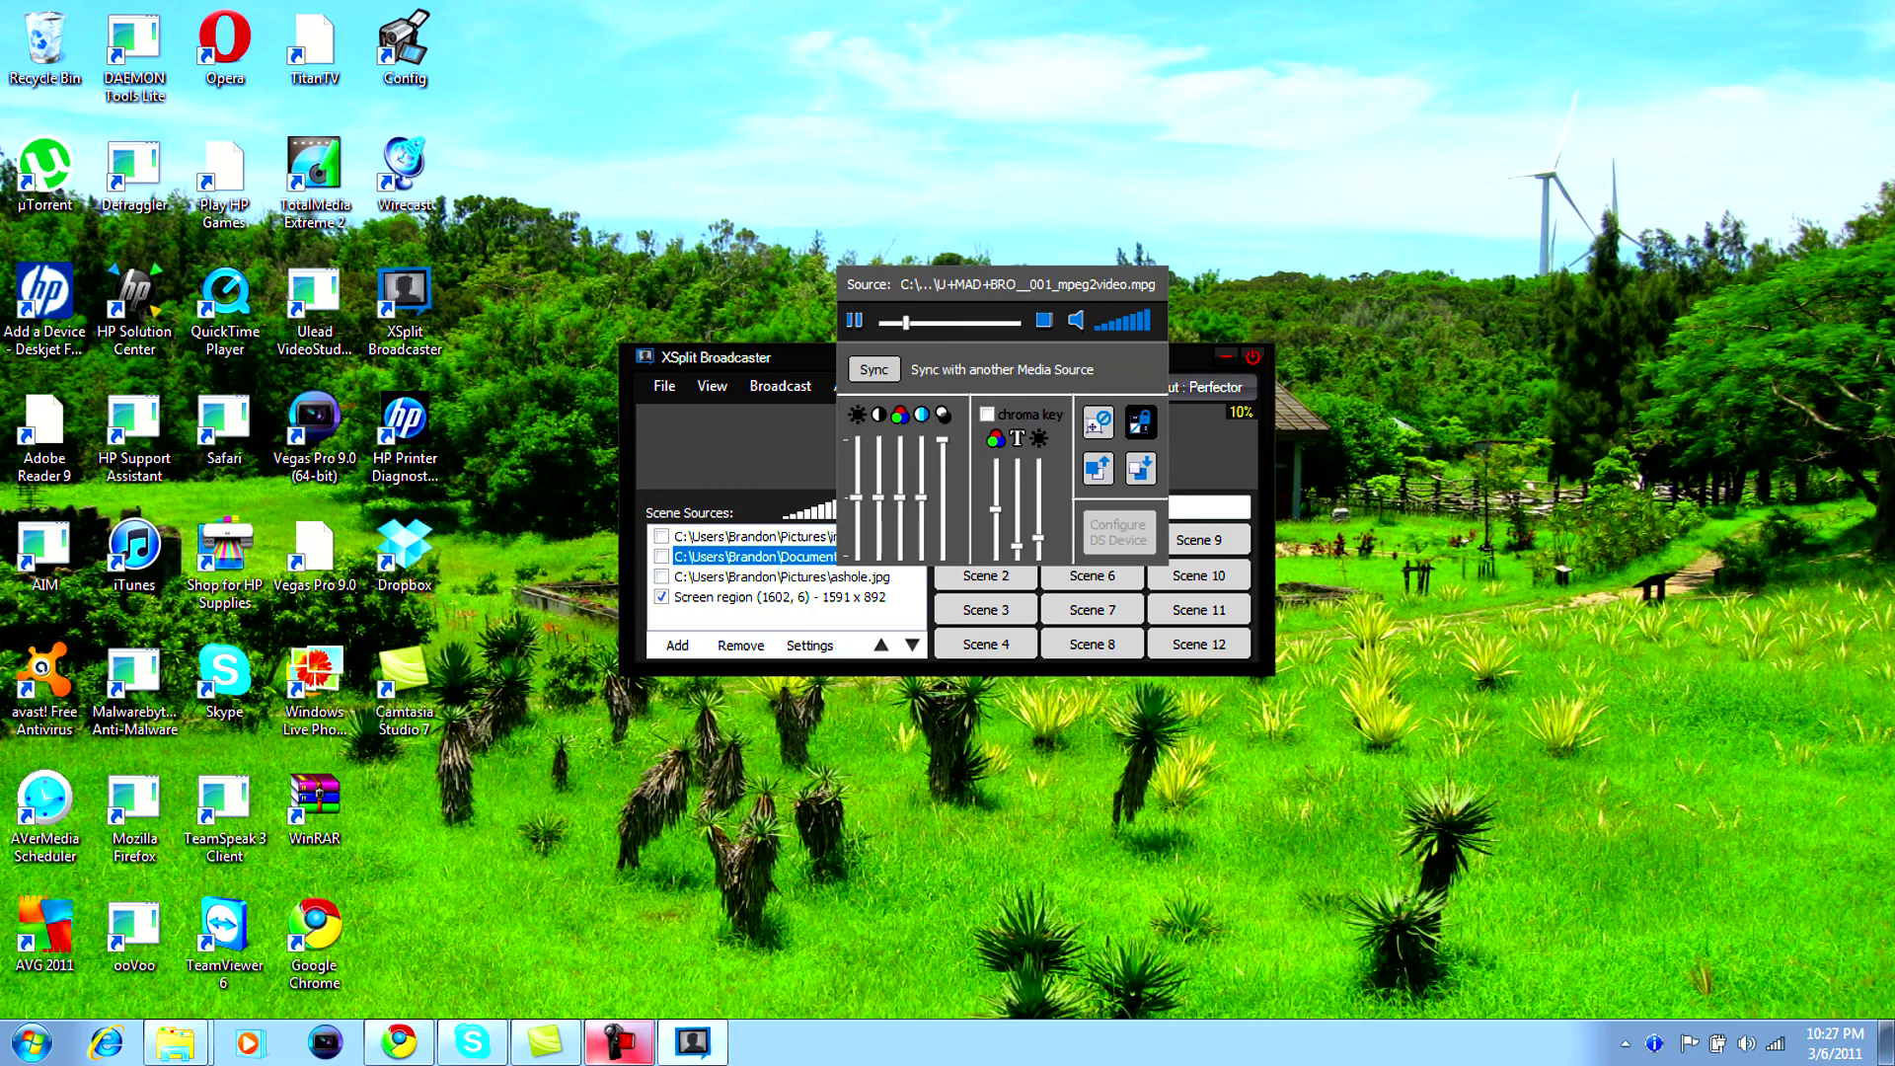
pyautogui.click(855, 321)
pyautogui.click(789, 435)
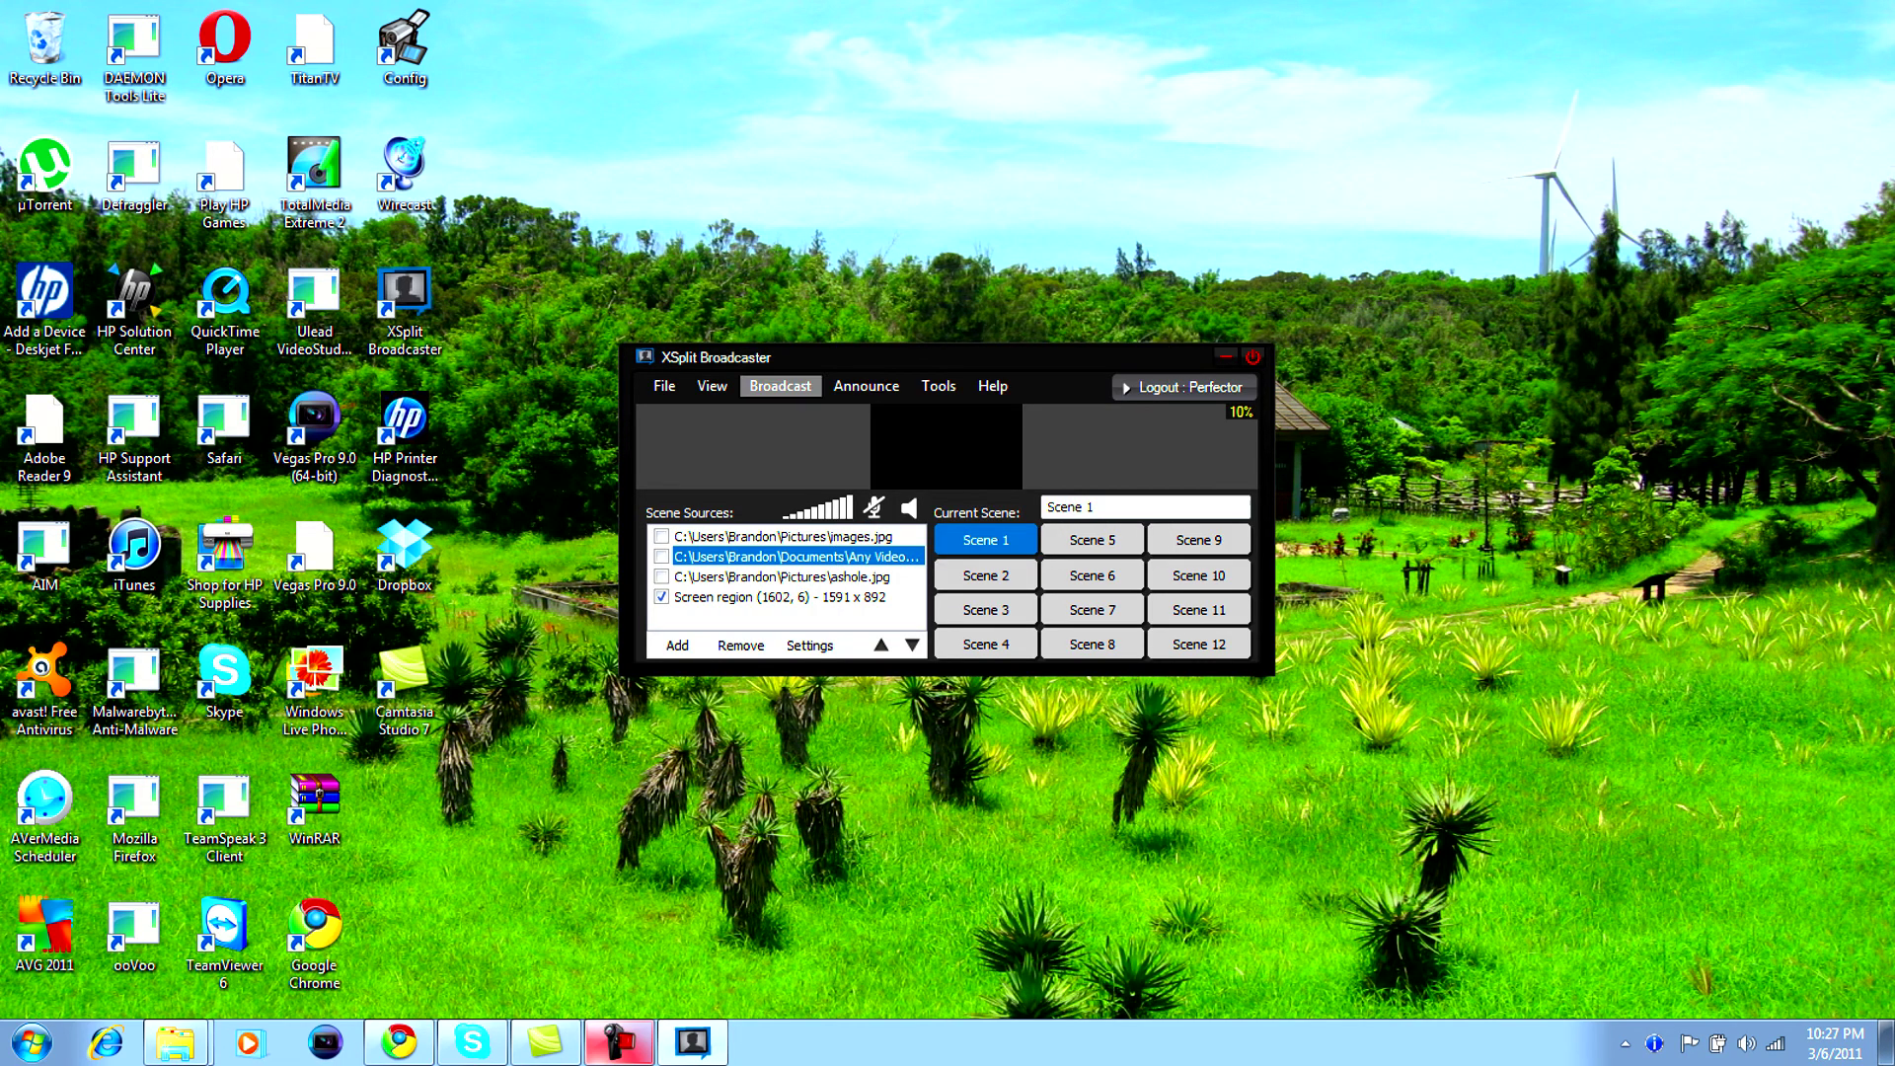
# Step: Scale the viewport to Actual and set the resolution to 768 x 432 (16:9)
pyautogui.click(711, 386)
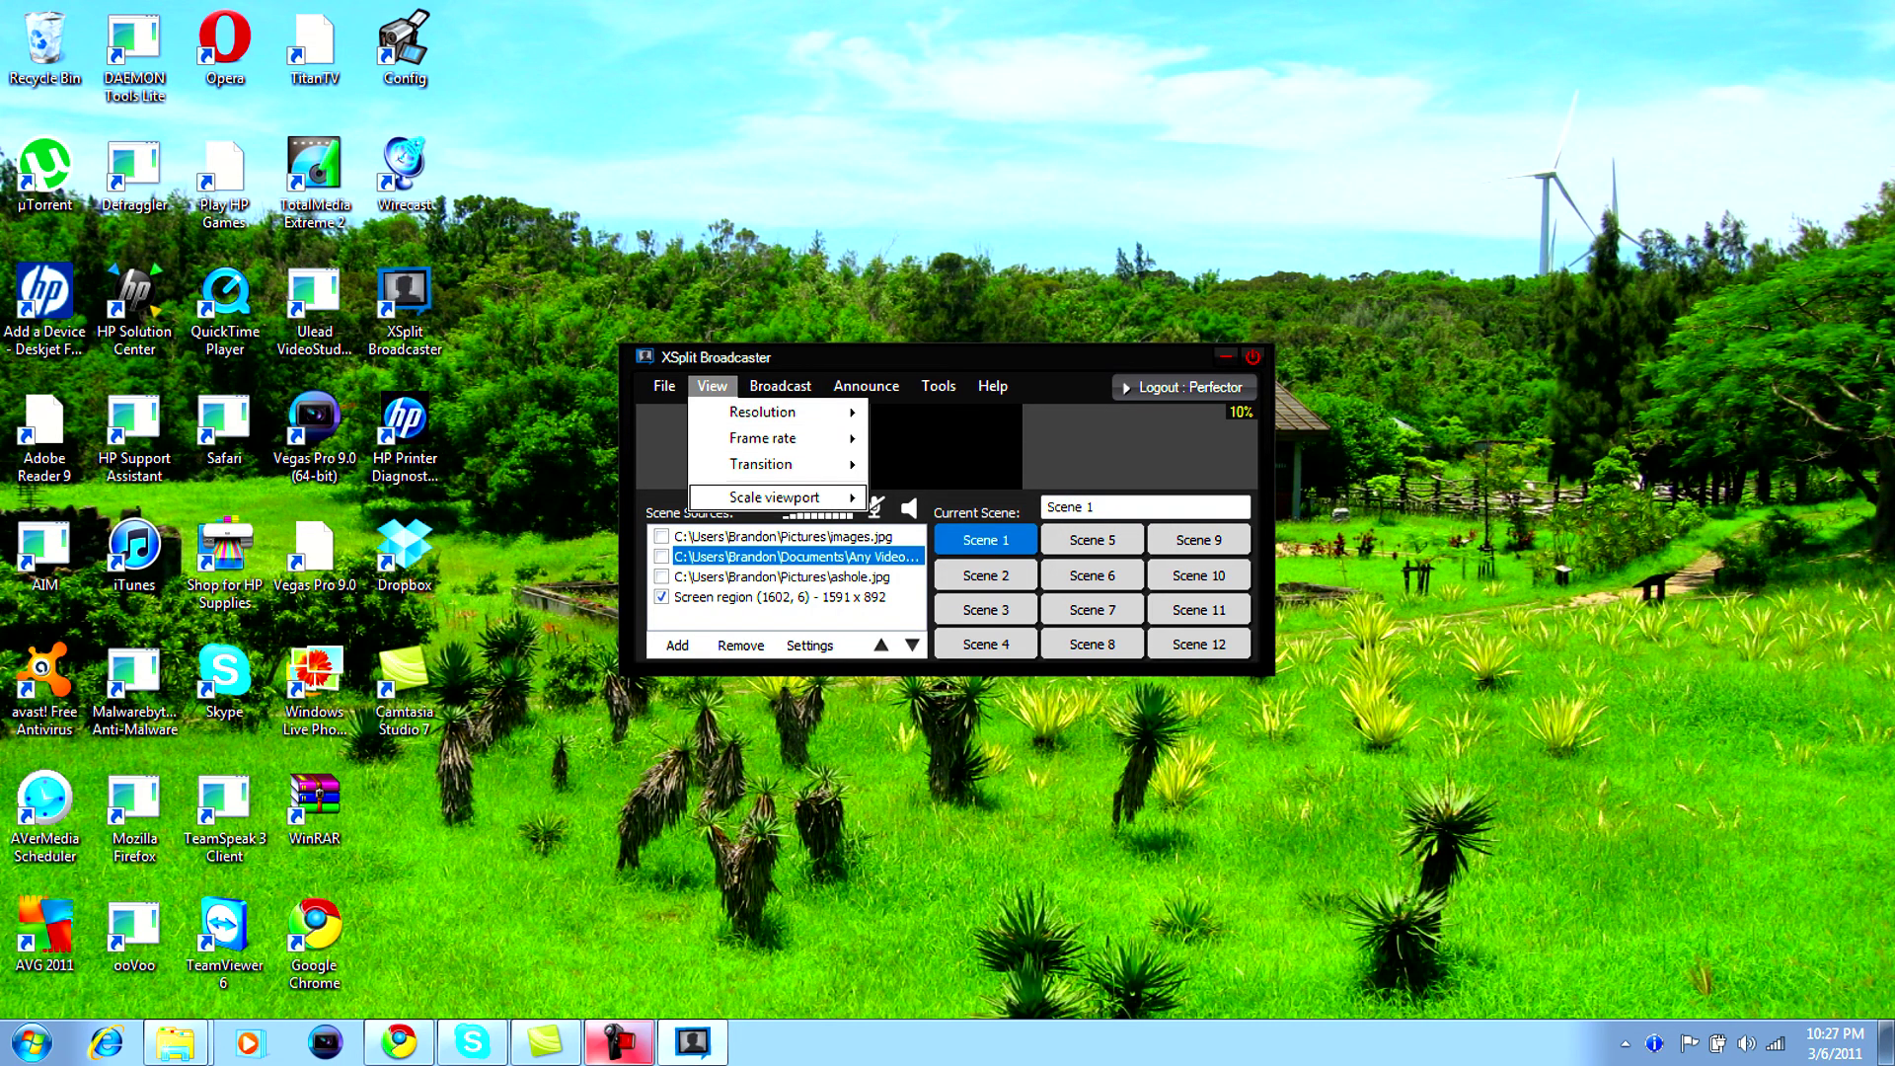
pyautogui.moveTo(774, 498)
pyautogui.click(931, 499)
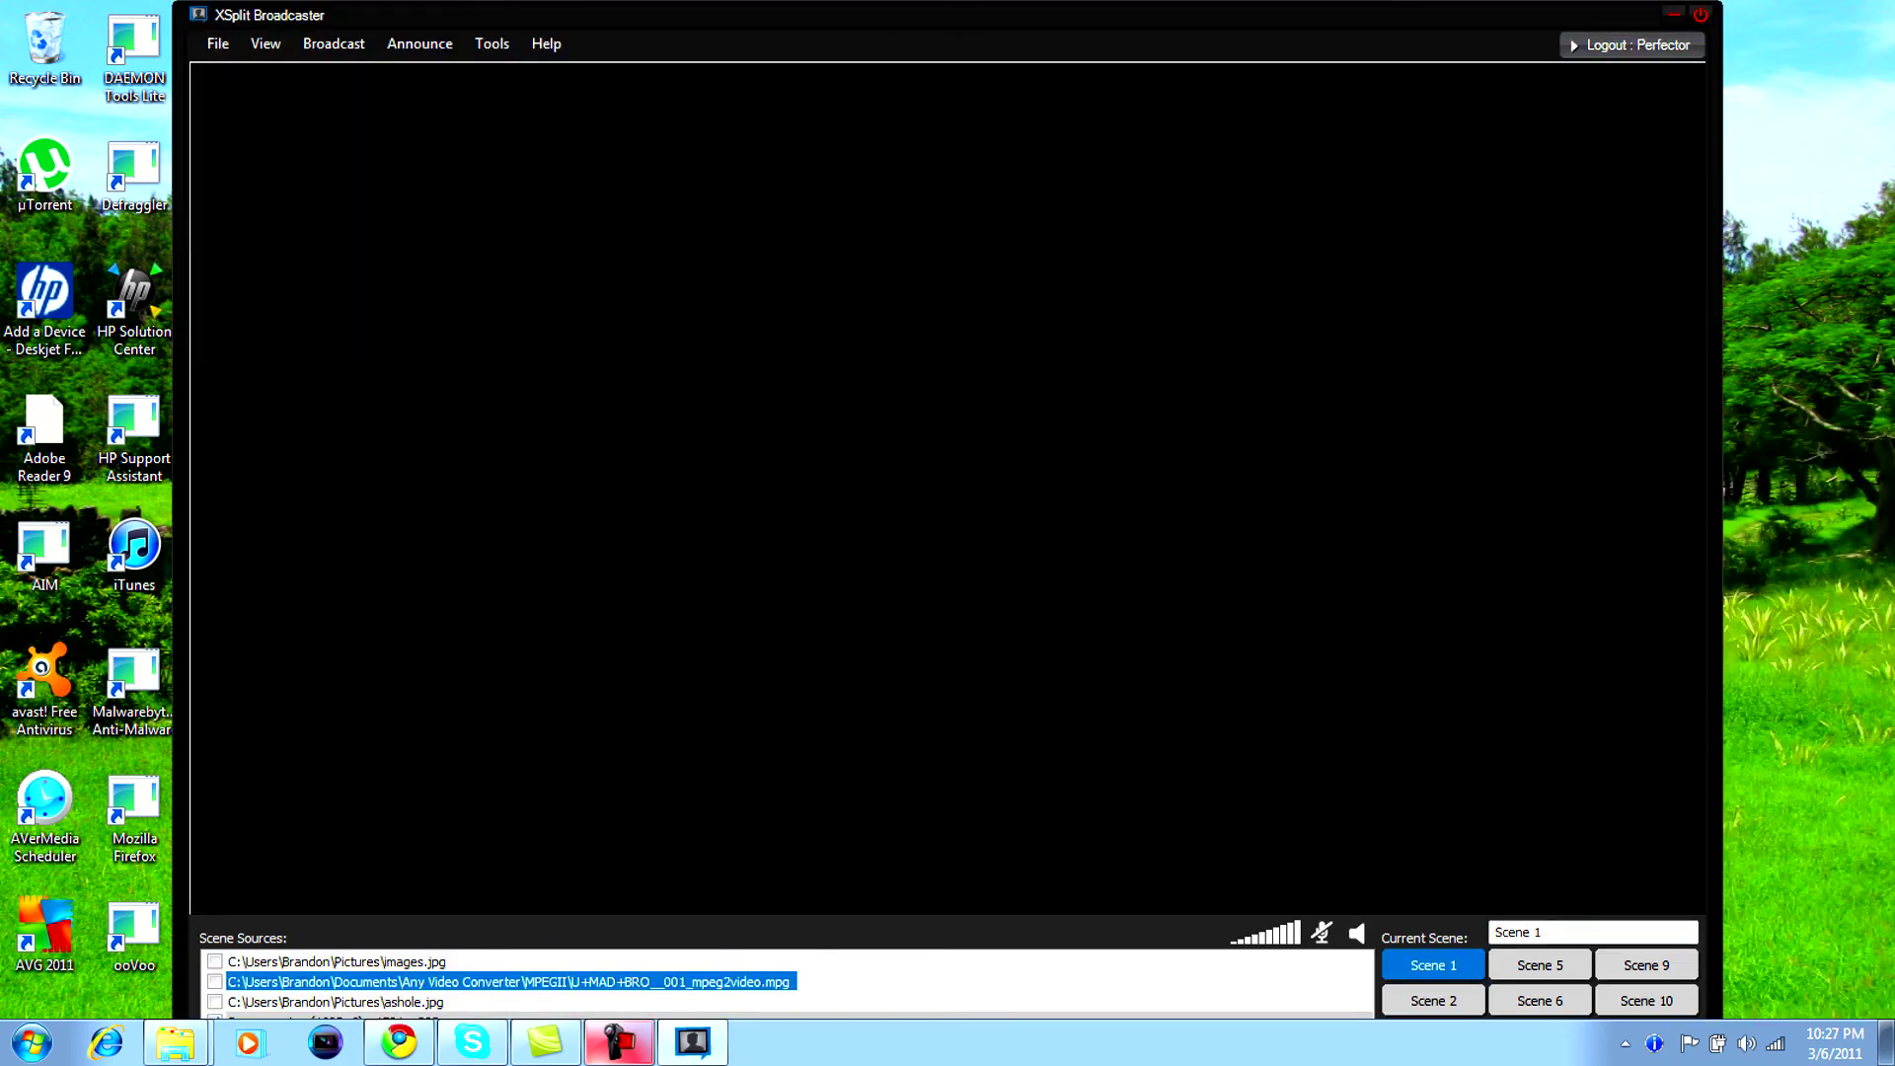
pyautogui.click(265, 43)
pyautogui.moveTo(326, 69)
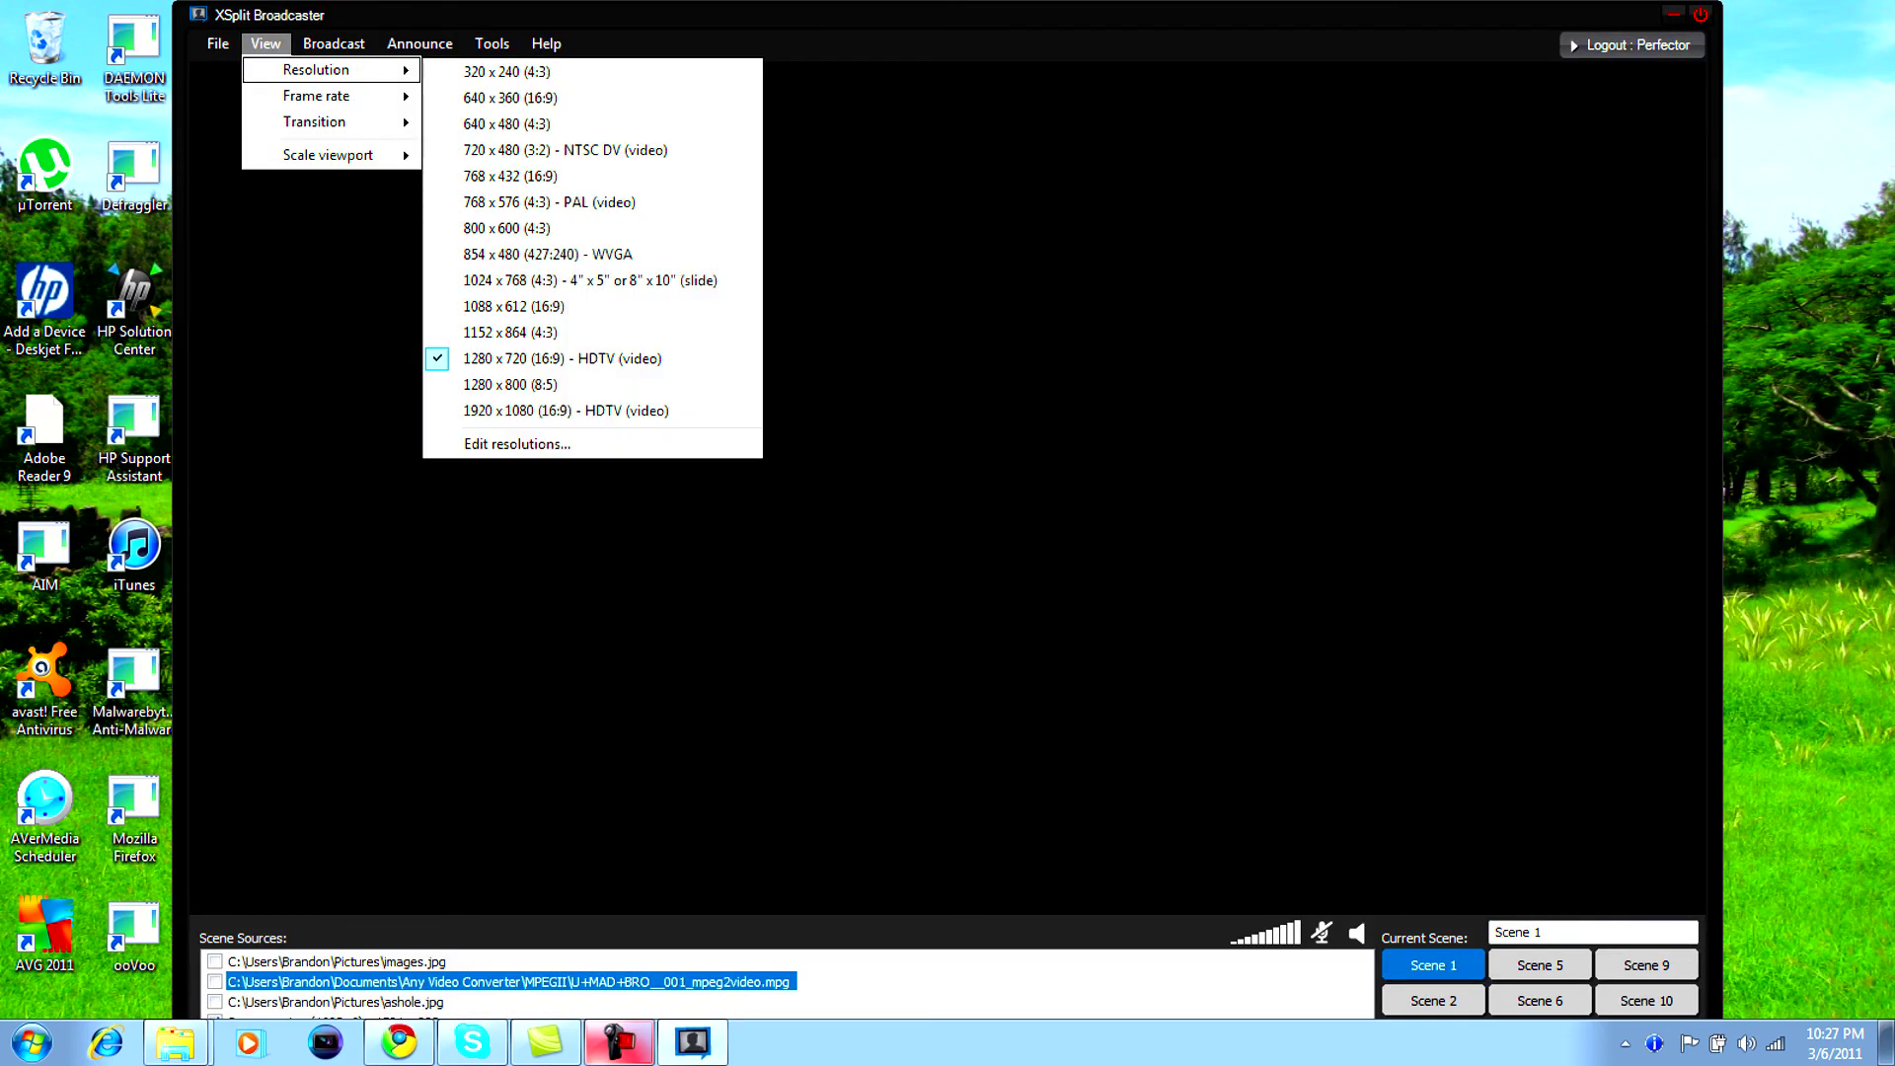
pyautogui.click(523, 176)
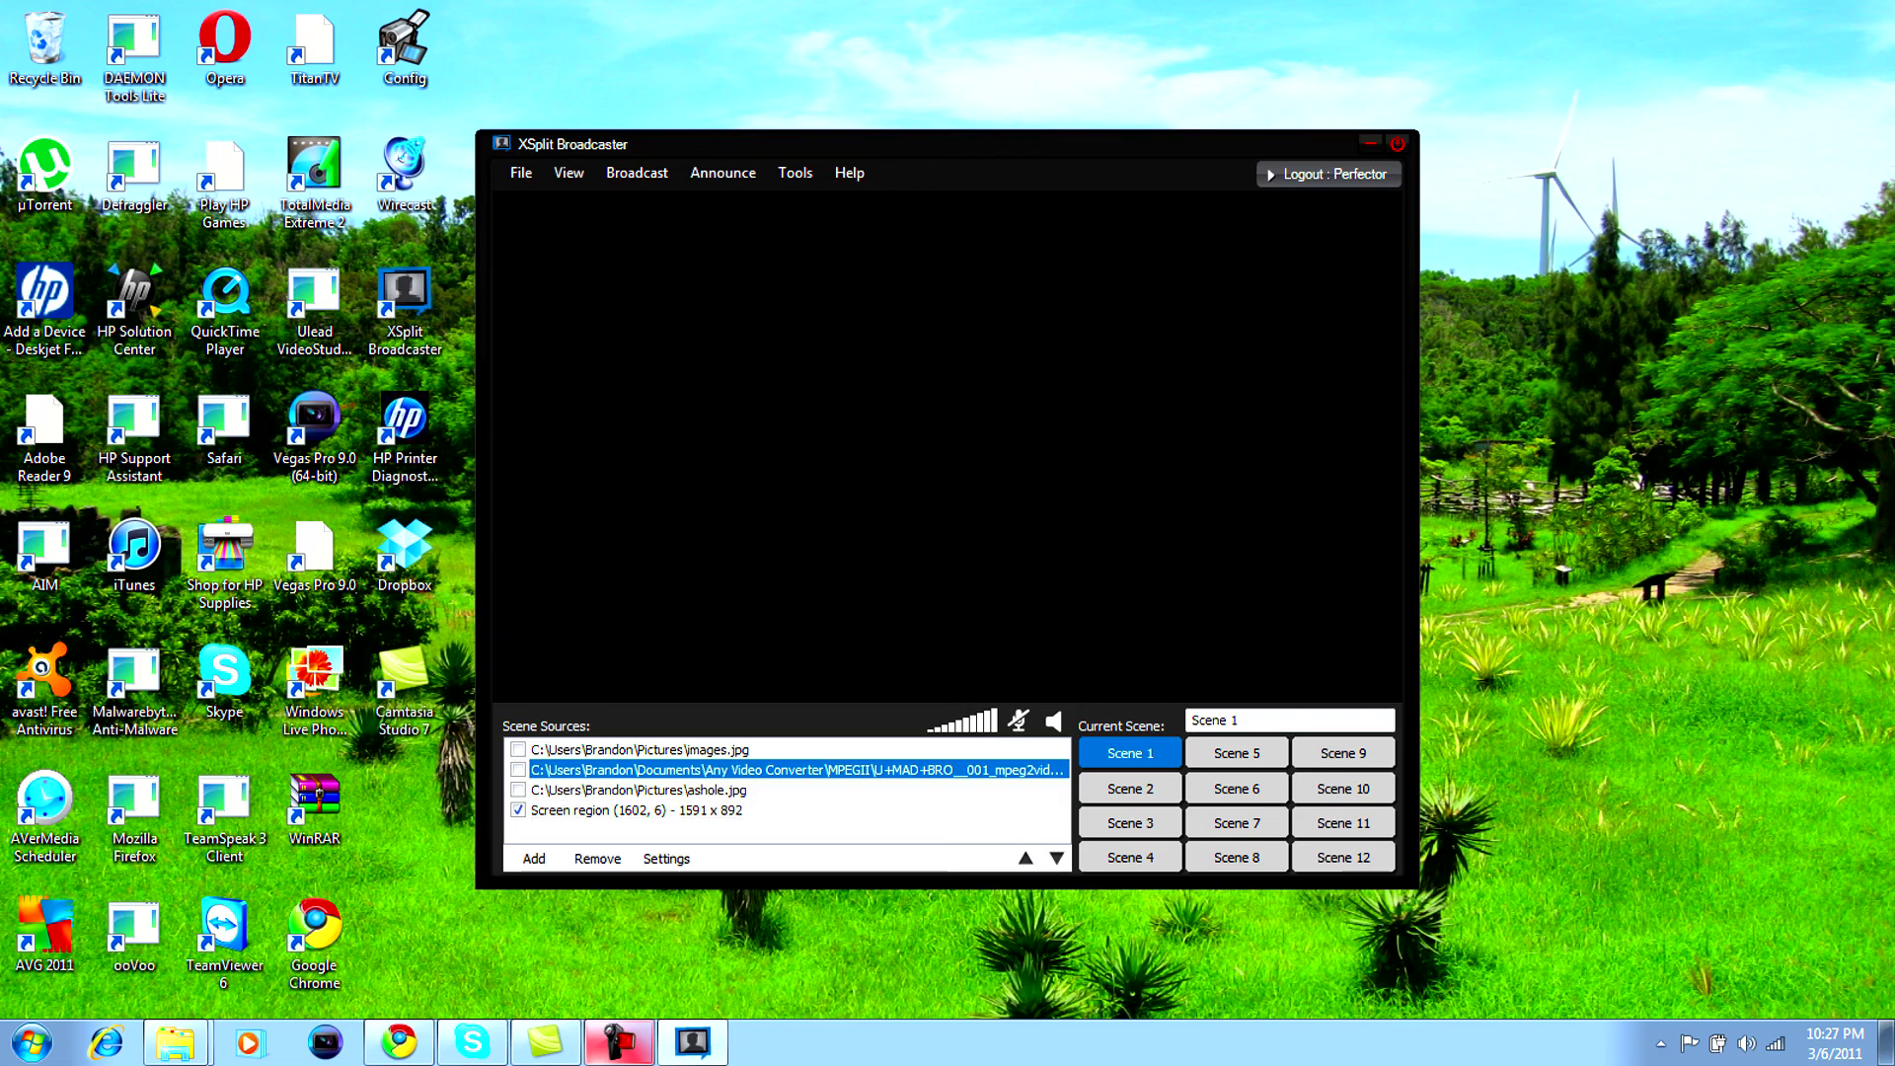
# Step: Set the frame rate to 60.00 fps after reviewing the resolutions, and check the viewport scale choices, keeping Actual
pyautogui.click(568, 173)
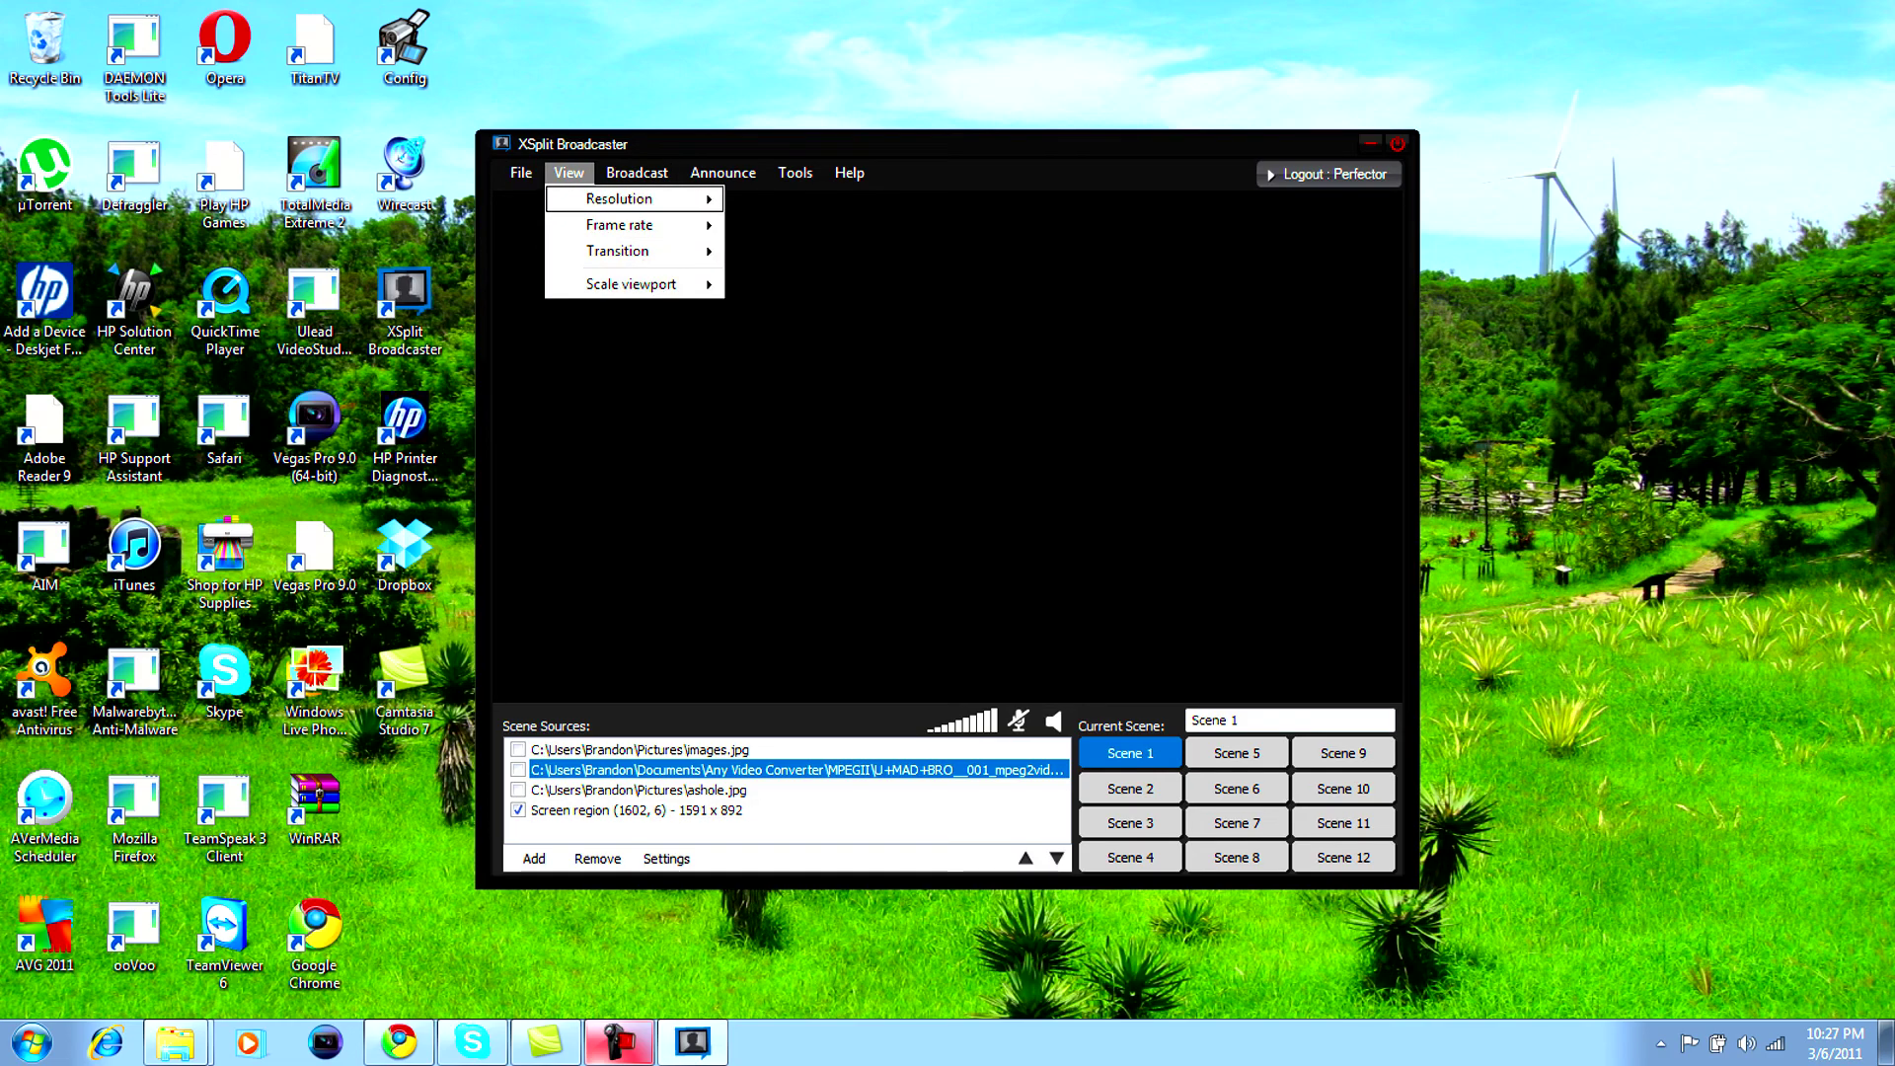
pyautogui.moveTo(618, 199)
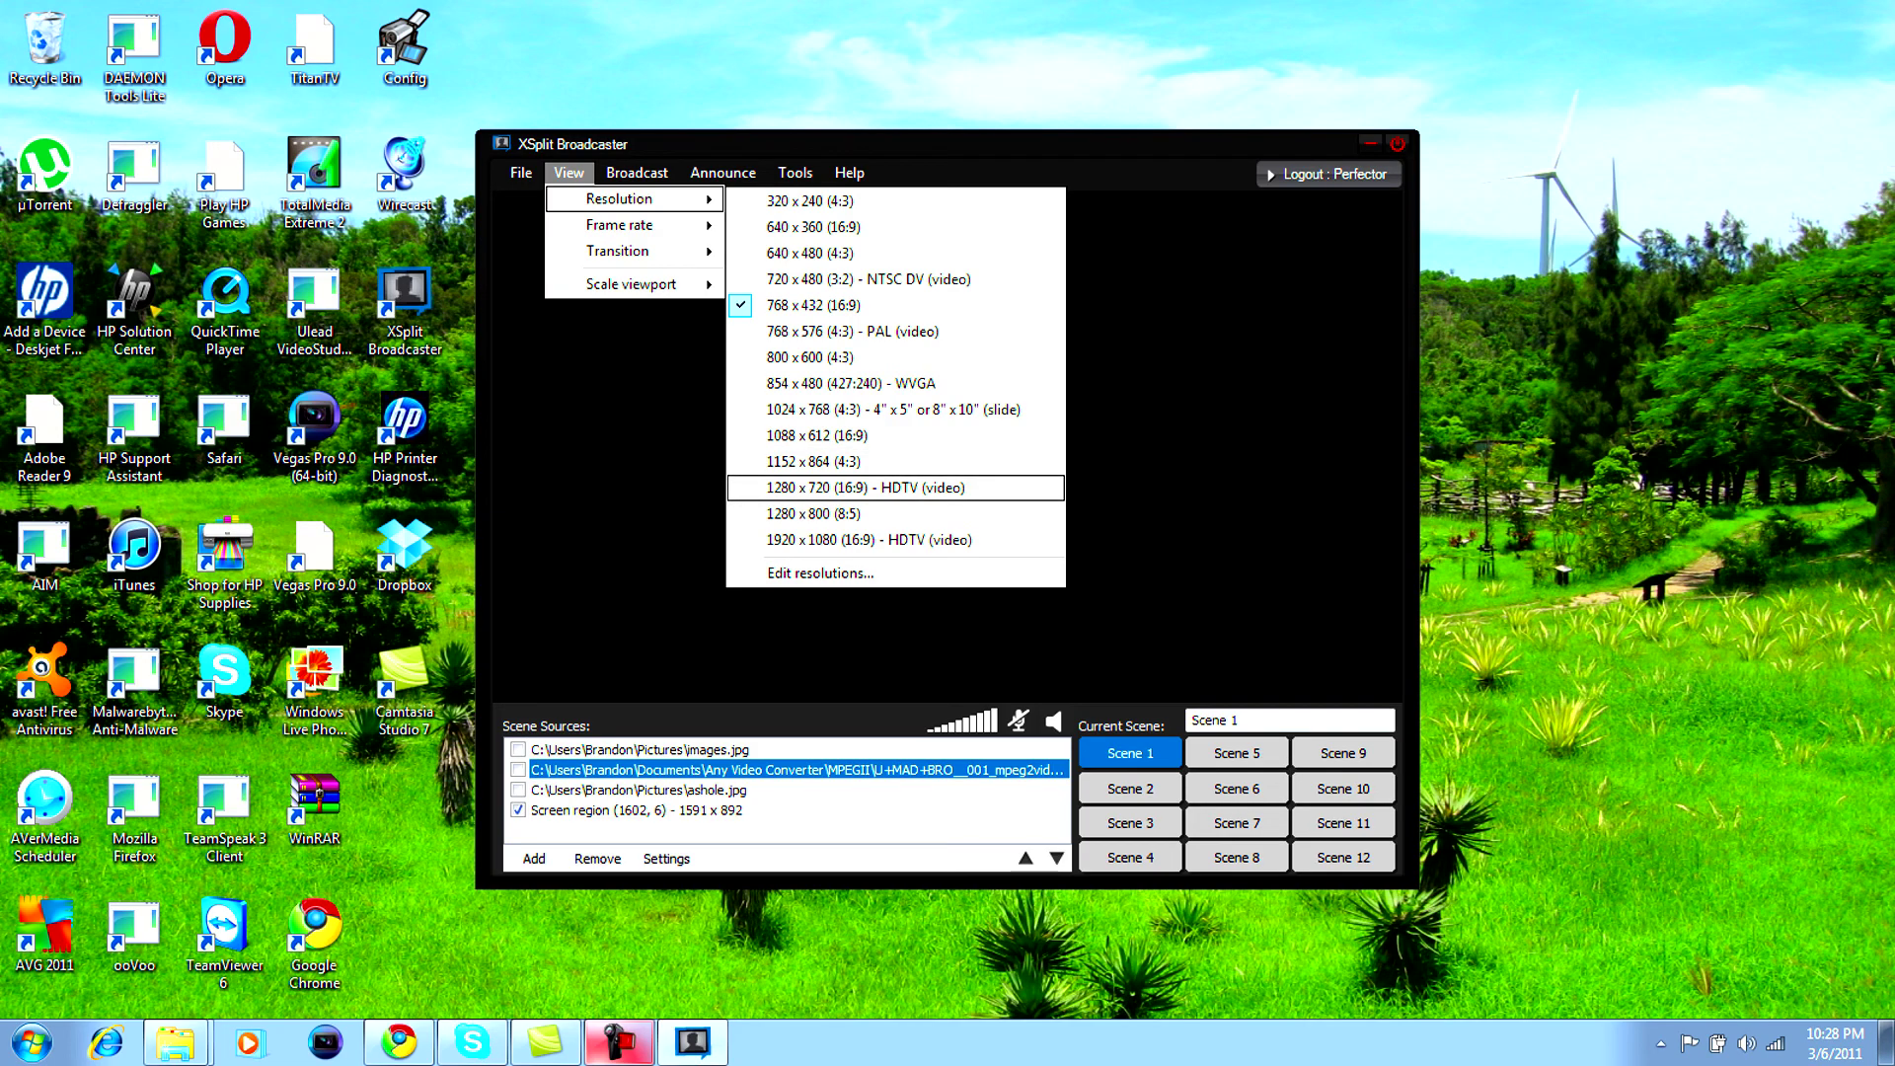
pyautogui.moveTo(651, 225)
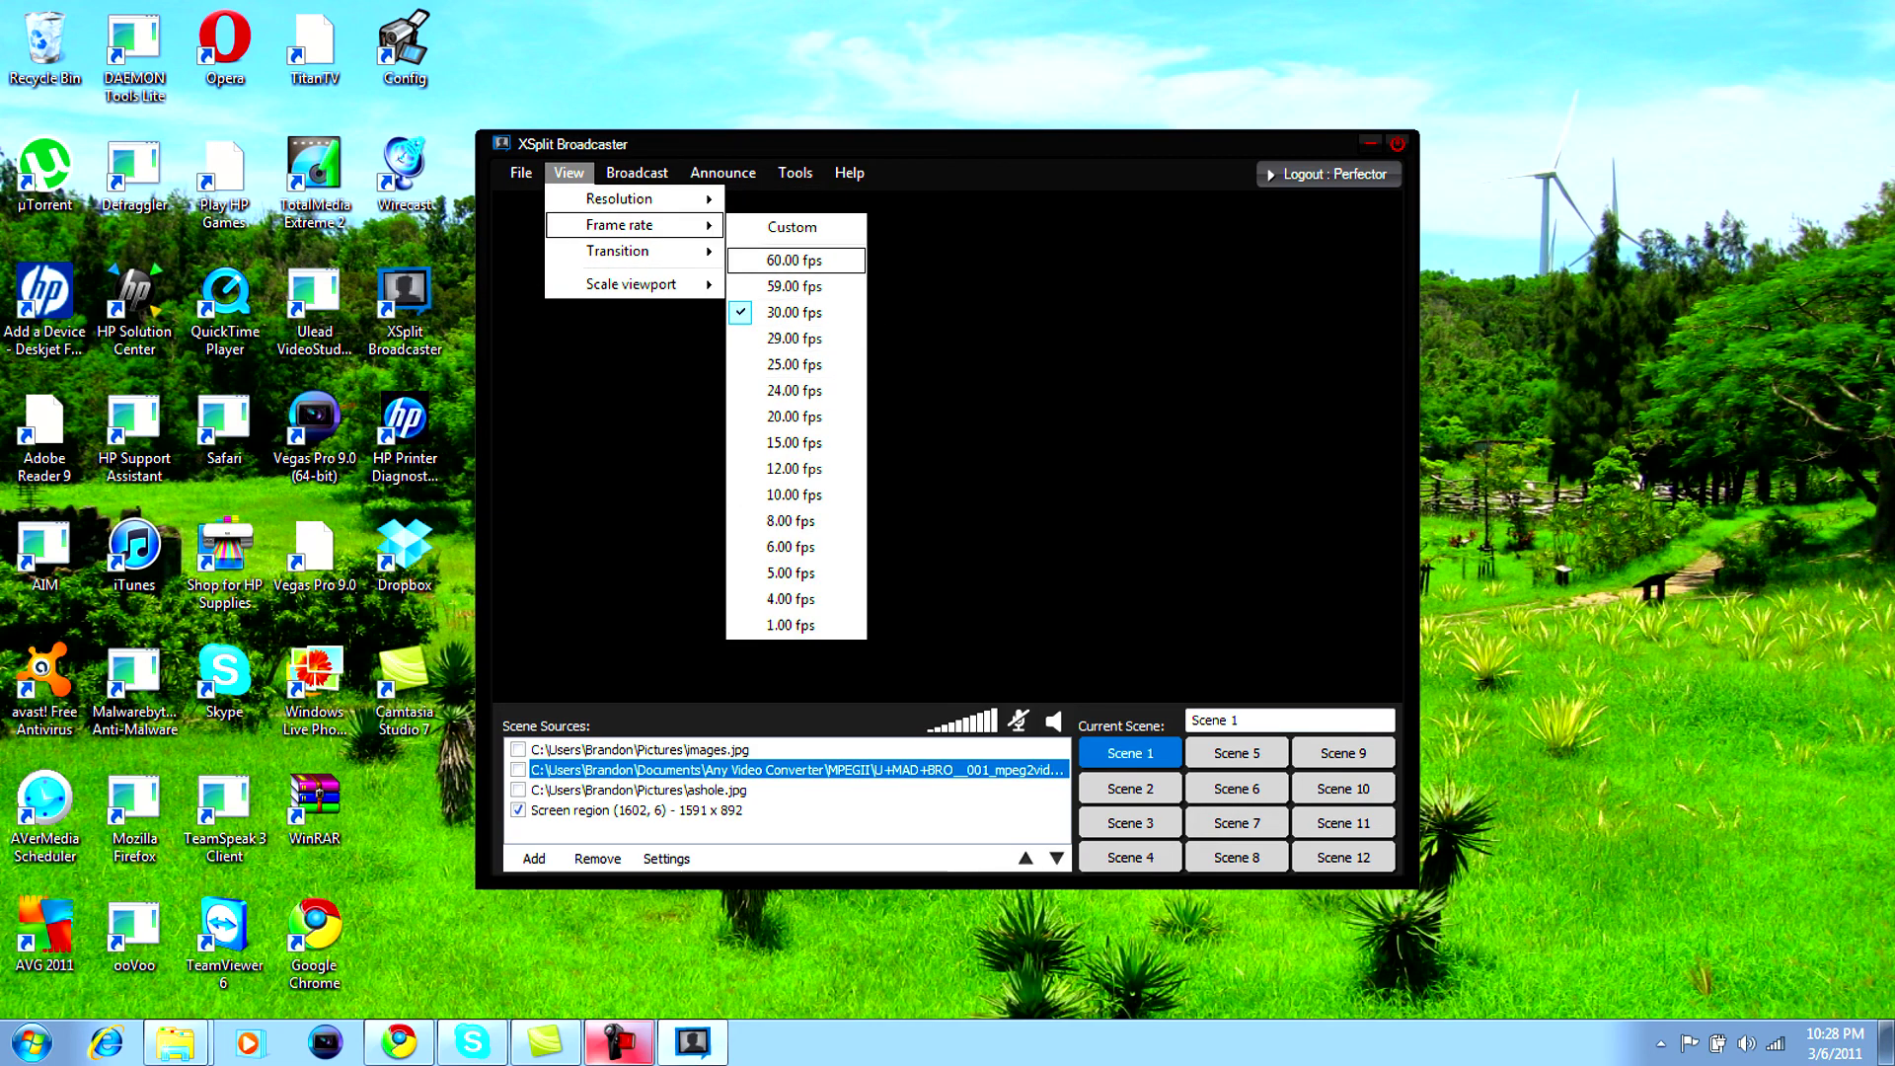
pyautogui.click(794, 260)
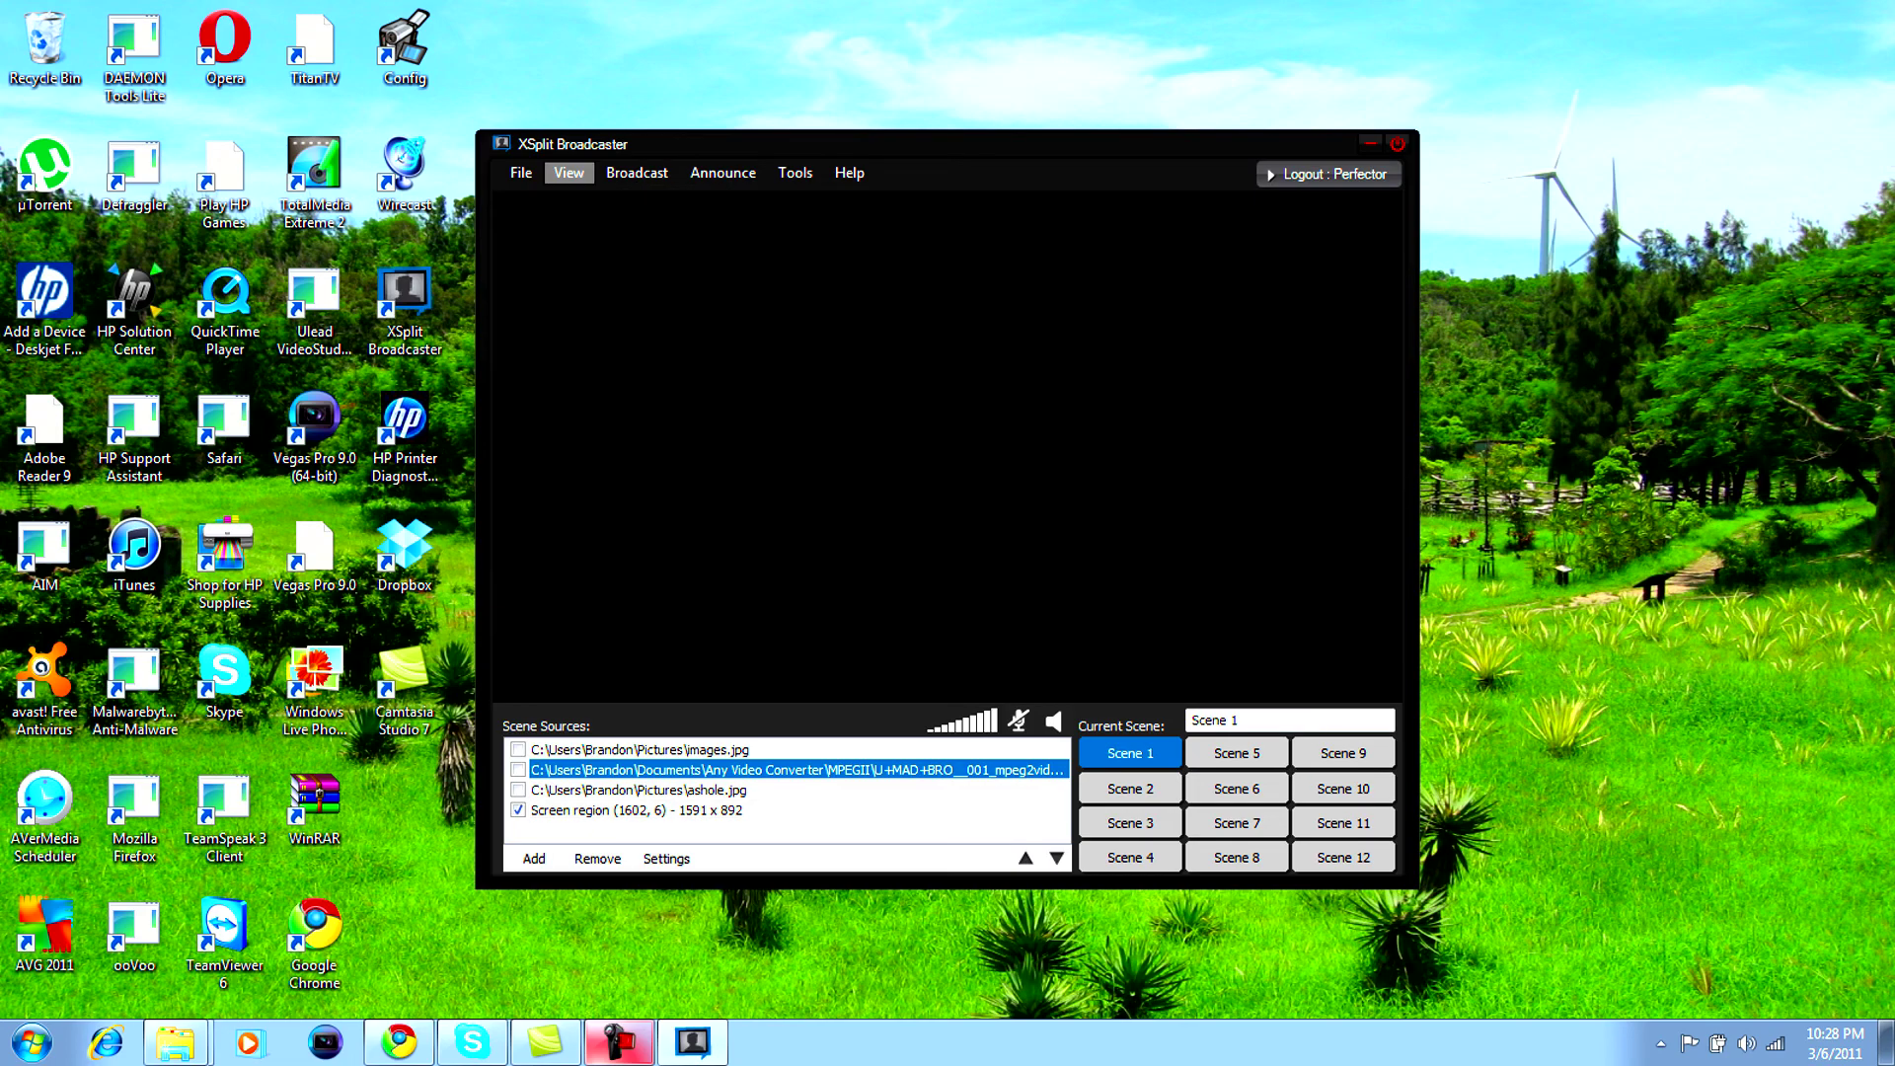
pyautogui.click(569, 173)
pyautogui.press('Right')
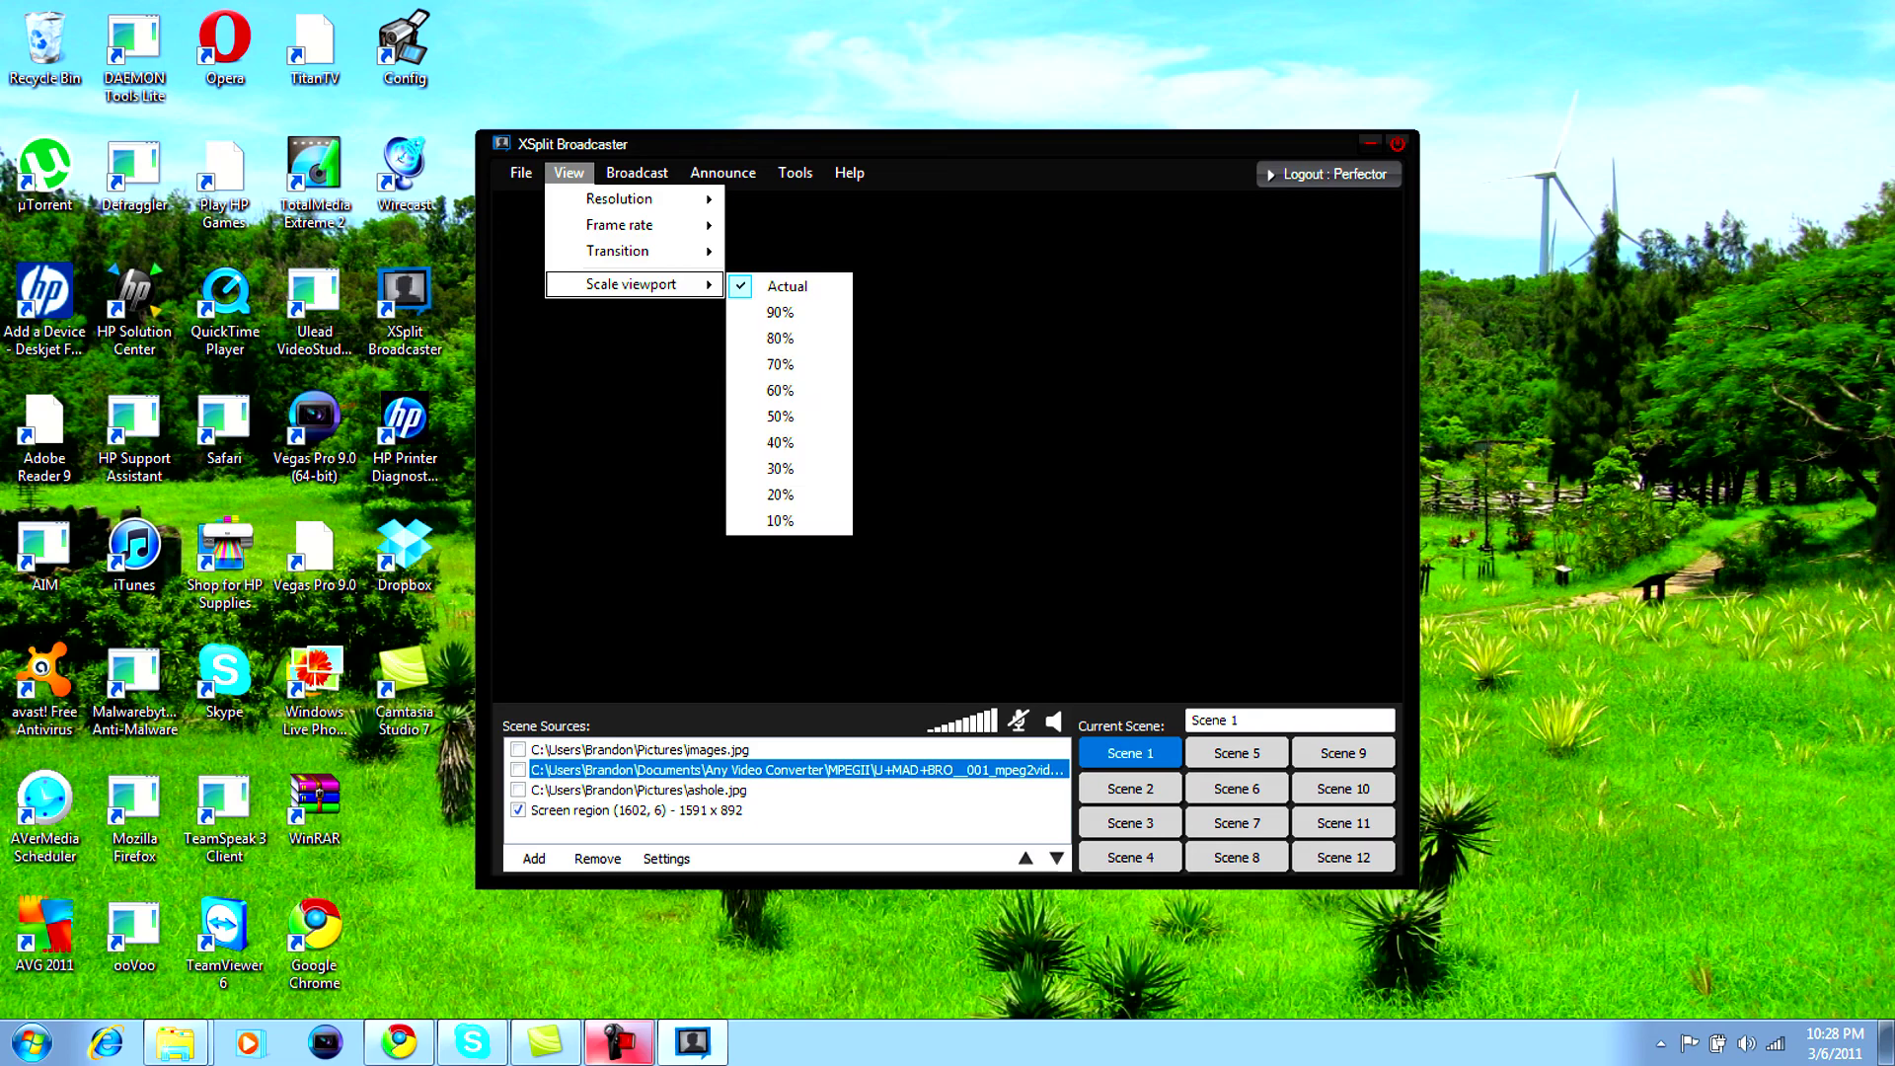
pyautogui.click(1047, 414)
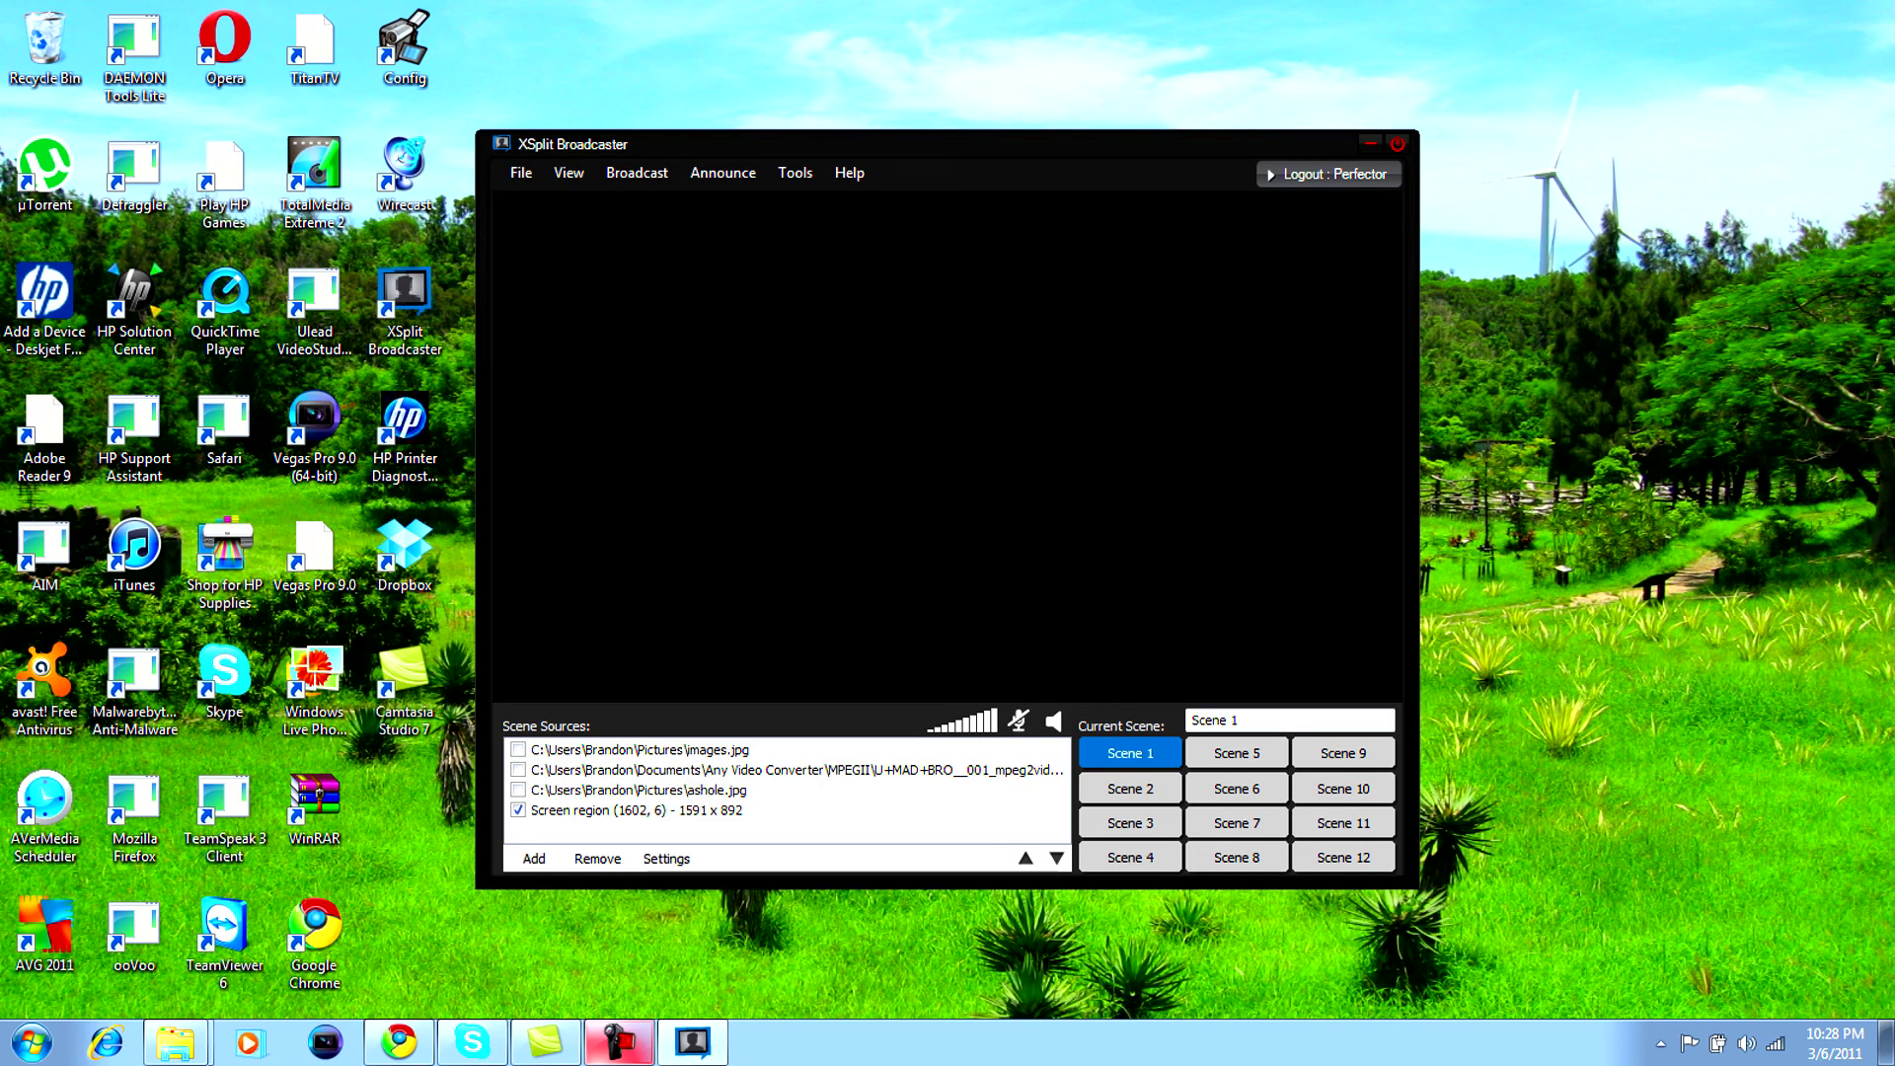
# Step: Add the full 1600 x 900 screen as a screen region source in Scene 1 and open its source settings
pyautogui.click(534, 859)
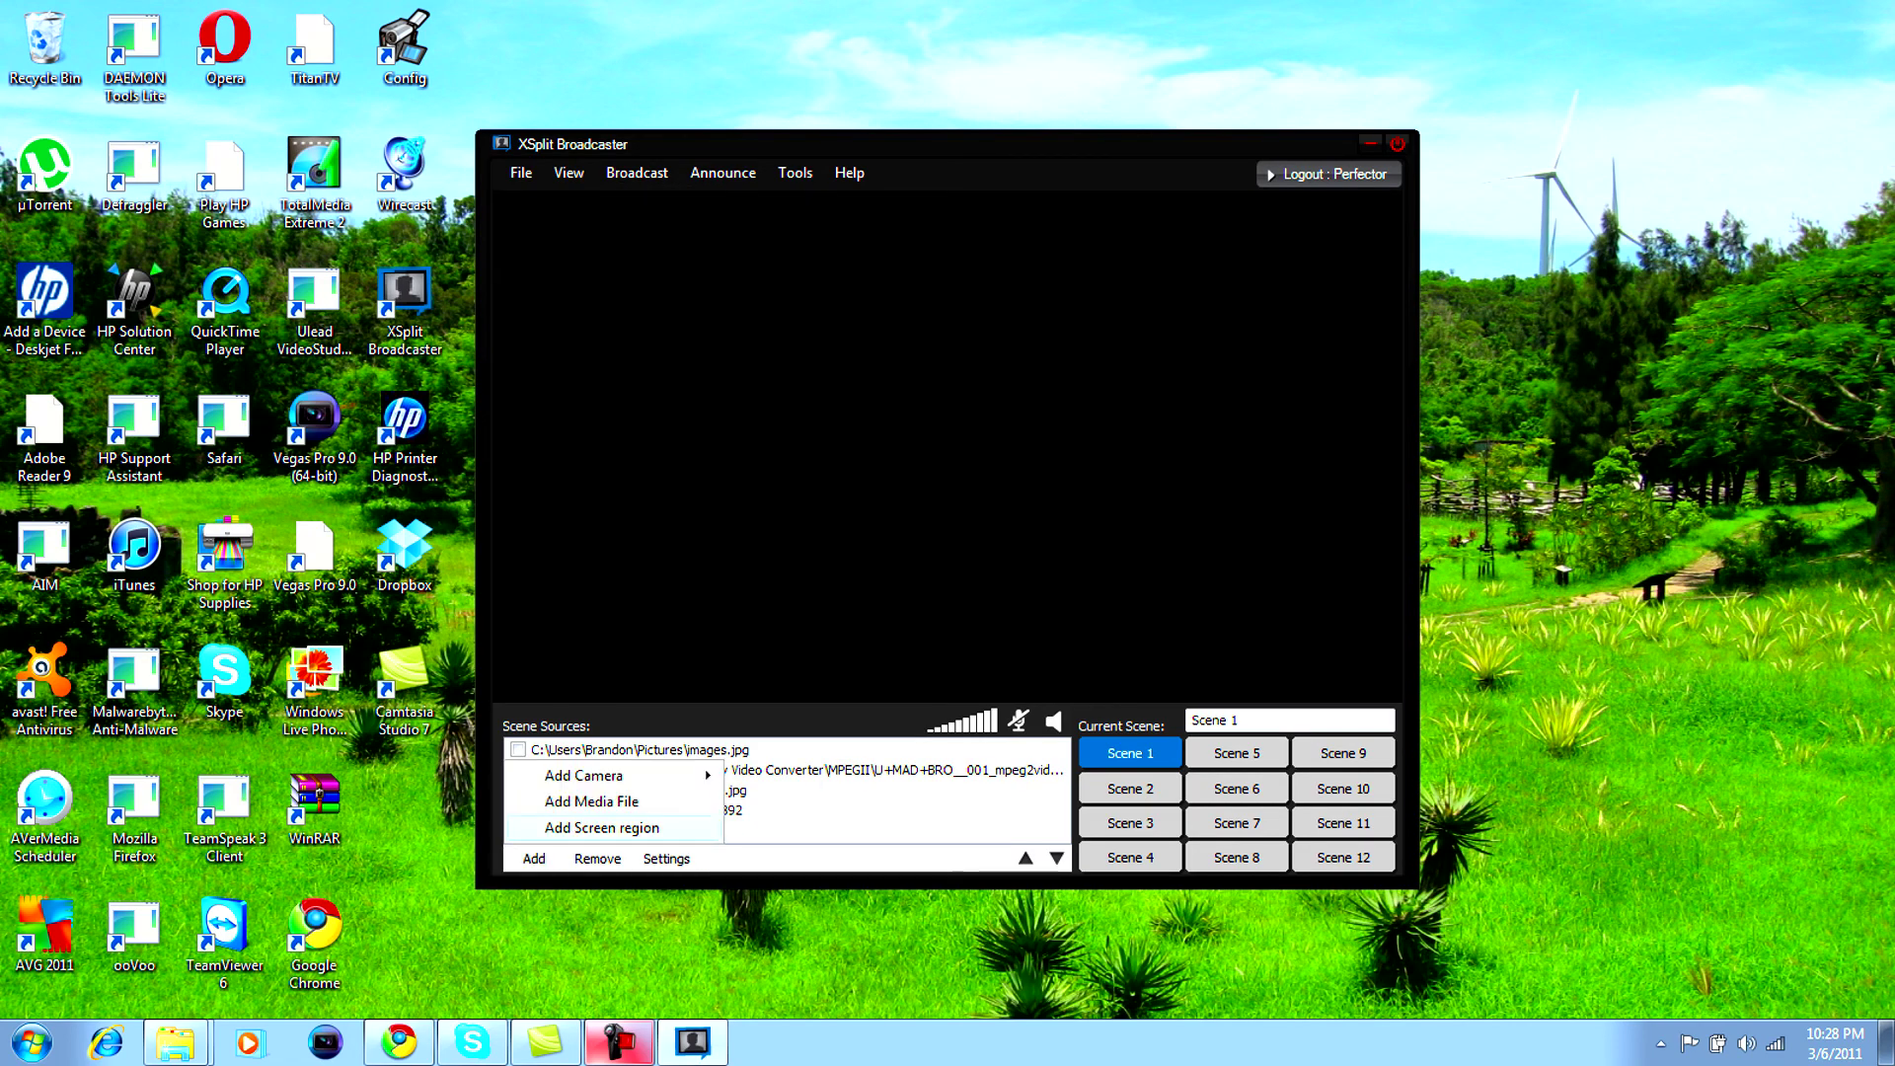
pyautogui.click(620, 828)
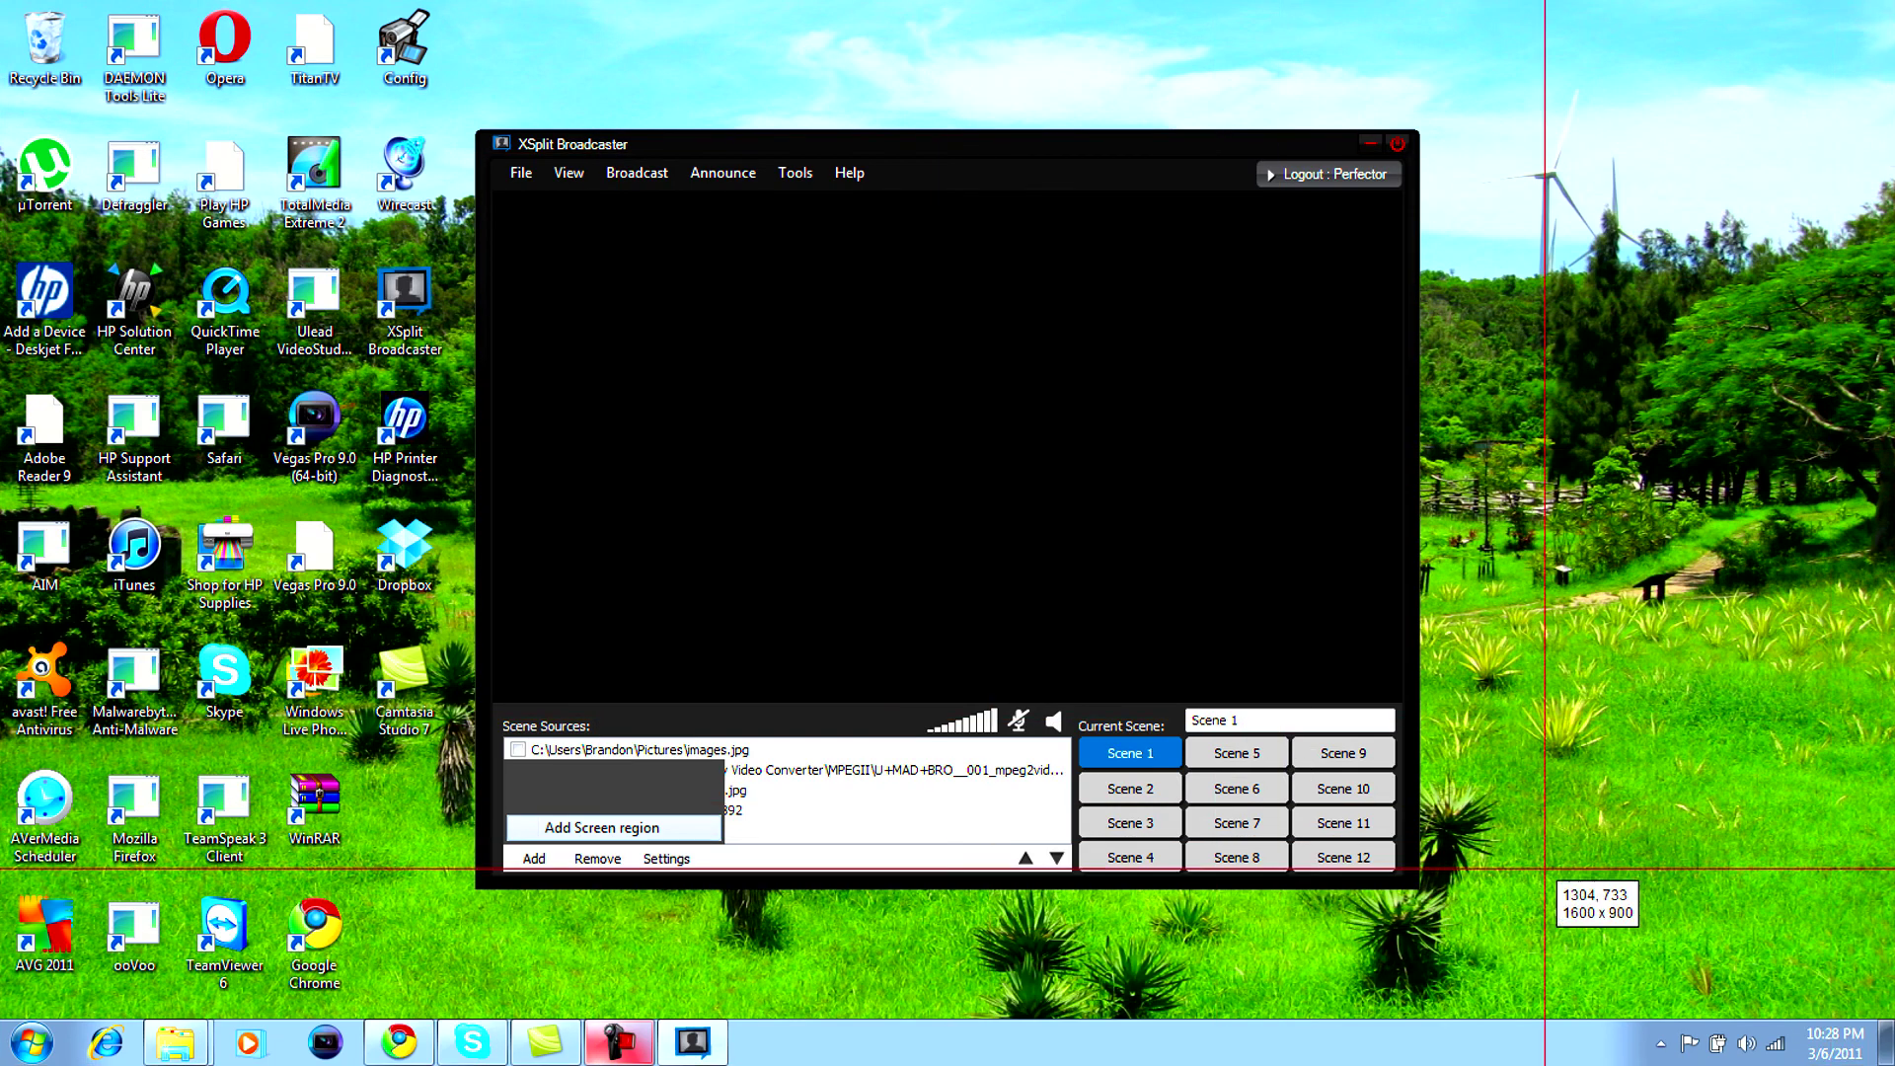
pyautogui.click(470, 486)
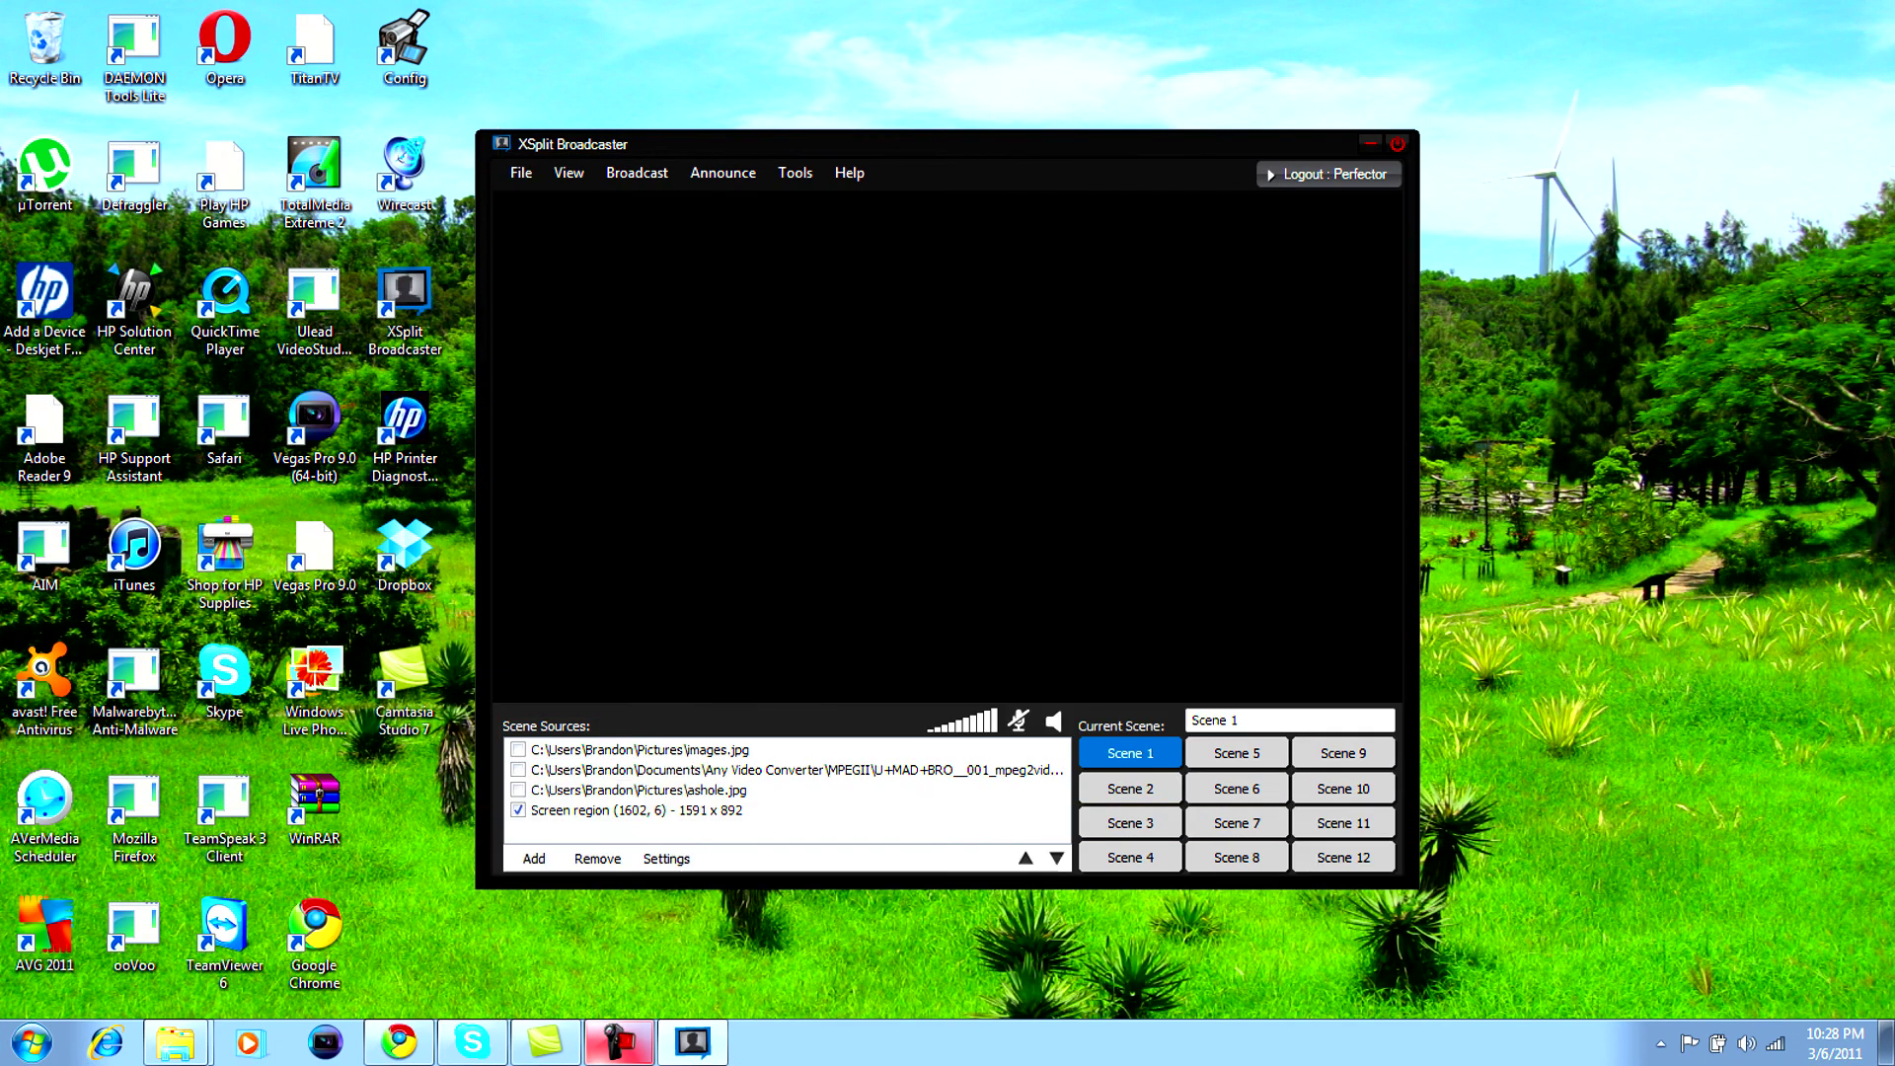
pyautogui.rightClick(583, 756)
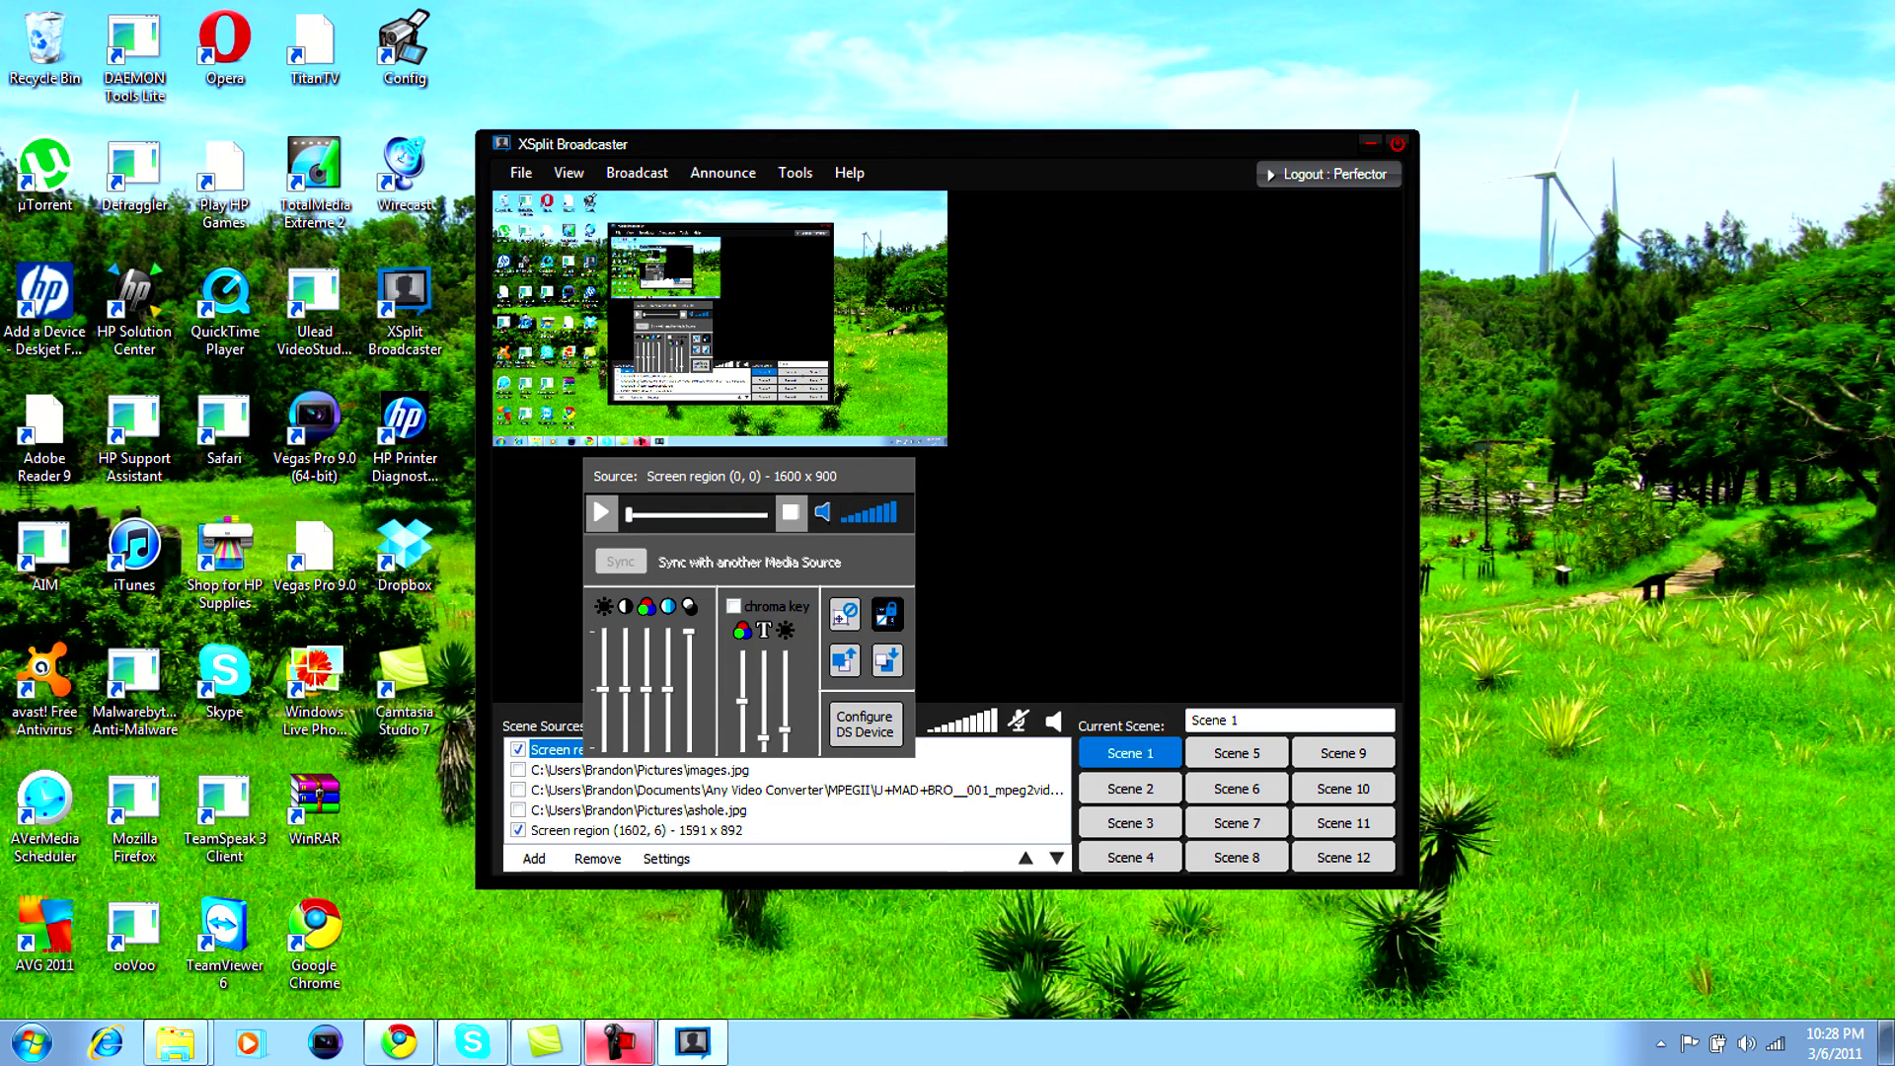
# Step: Remove the full-screen 1600 x 900 screen region source from Scene 1 and select the remaining 1591 x 892 region
pyautogui.click(602, 859)
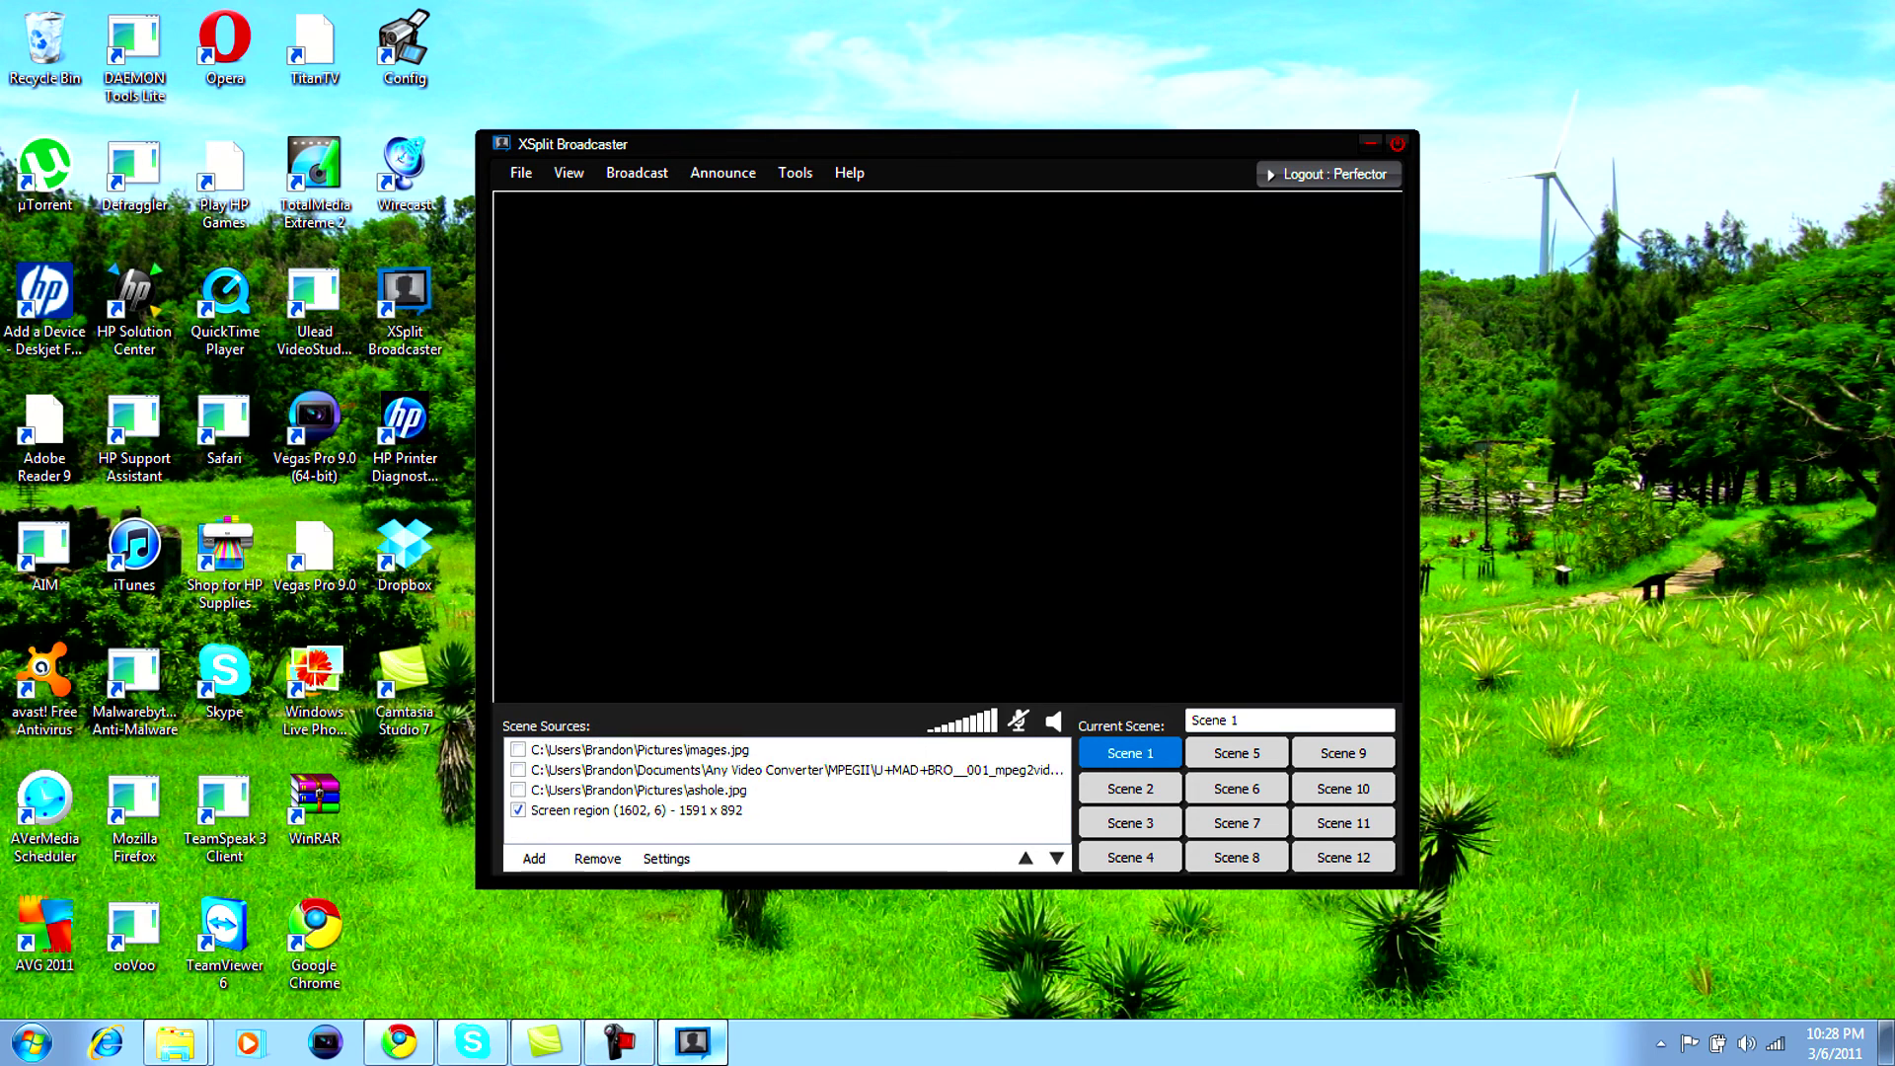
pyautogui.click(636, 811)
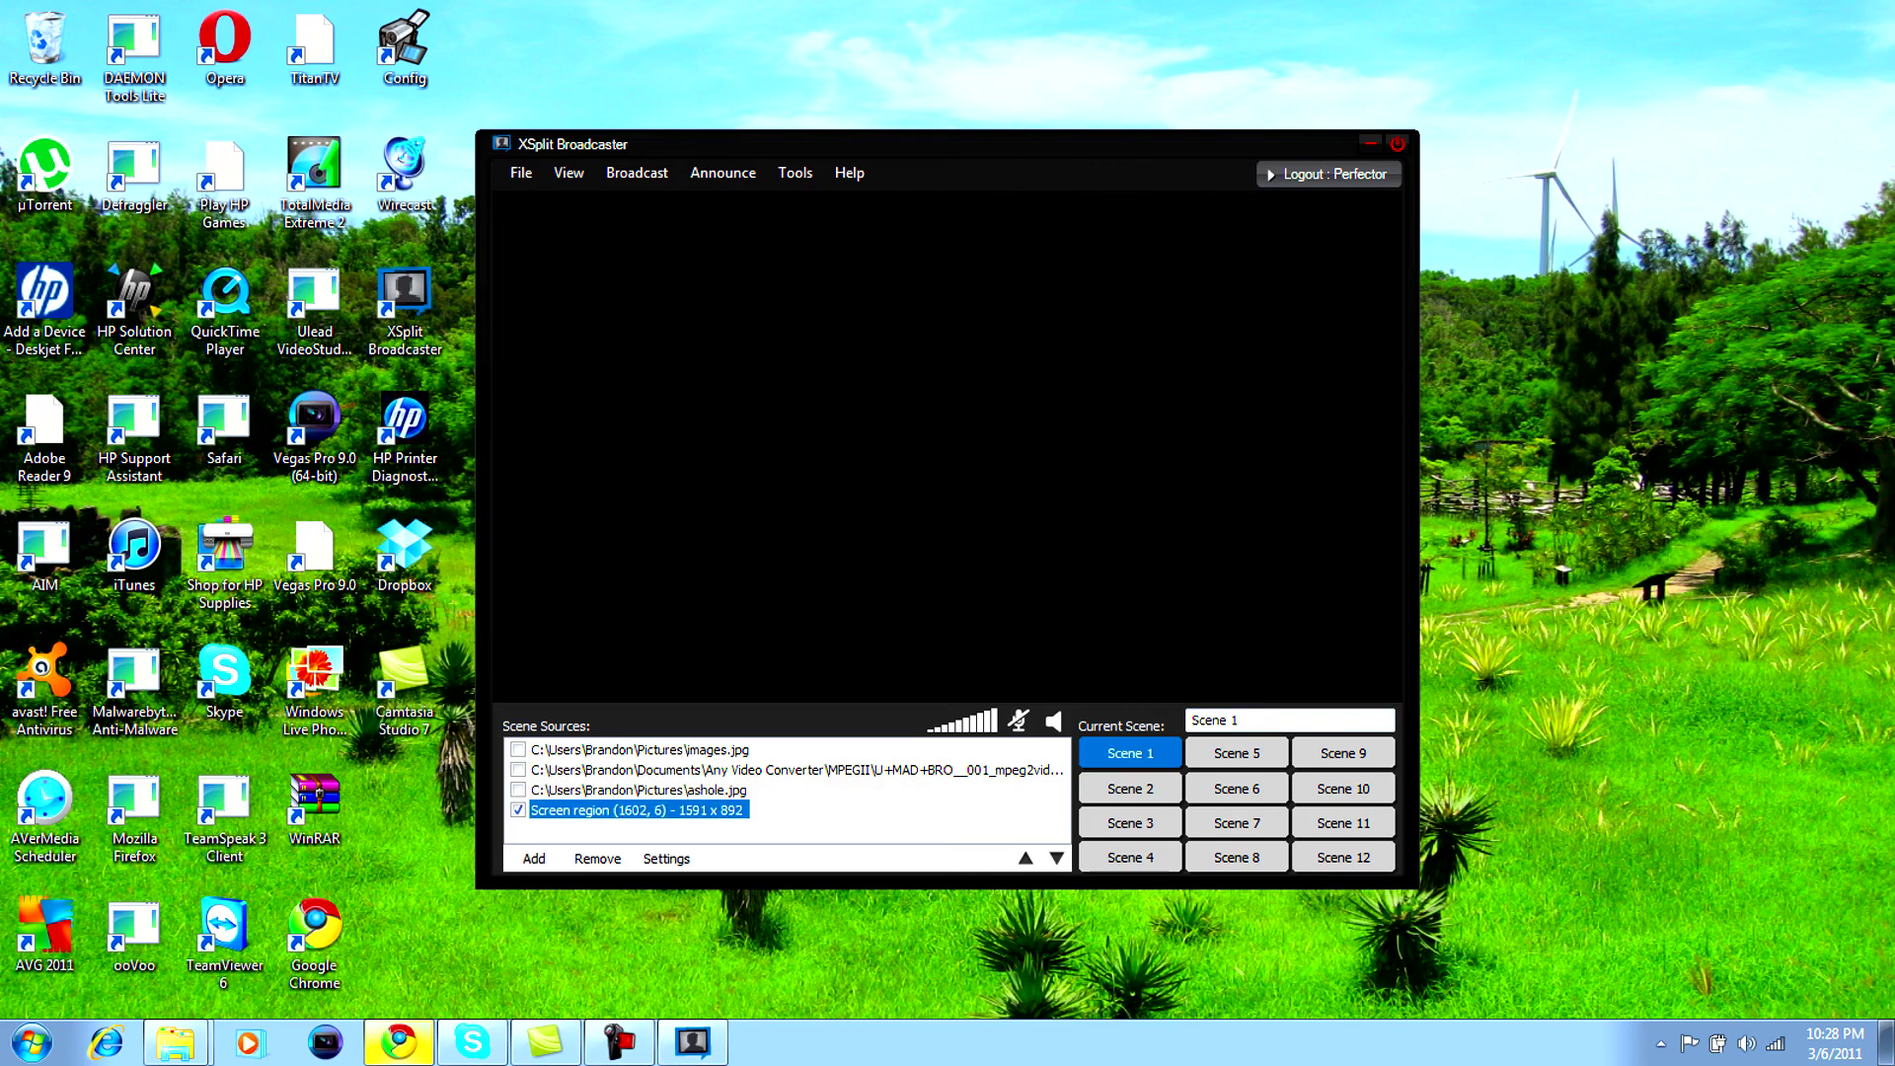
# Step: Check the display's resolution in the Windows Screen Resolution settings and close them without changes
pyautogui.rightClick(1476, 386)
pyautogui.click(1569, 638)
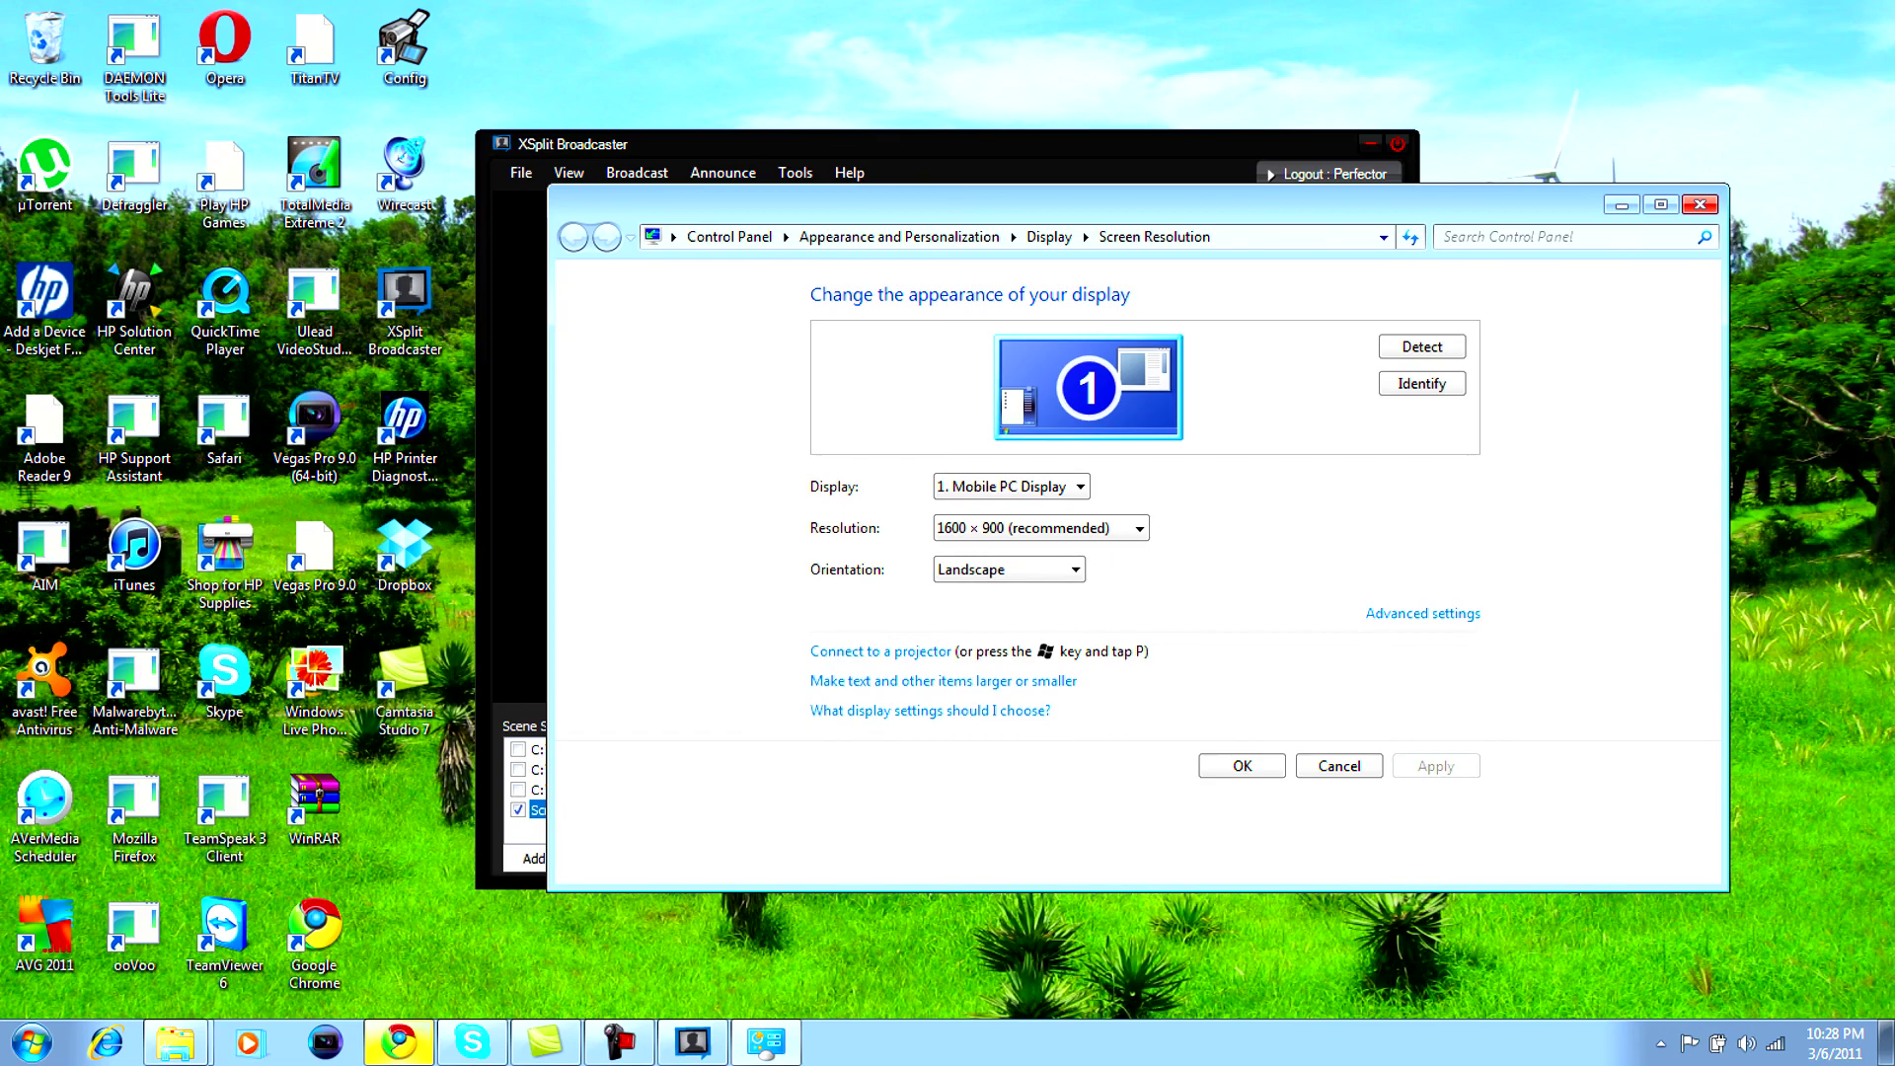
pyautogui.moveTo(1086, 204); pyautogui.dragTo(847, 195)
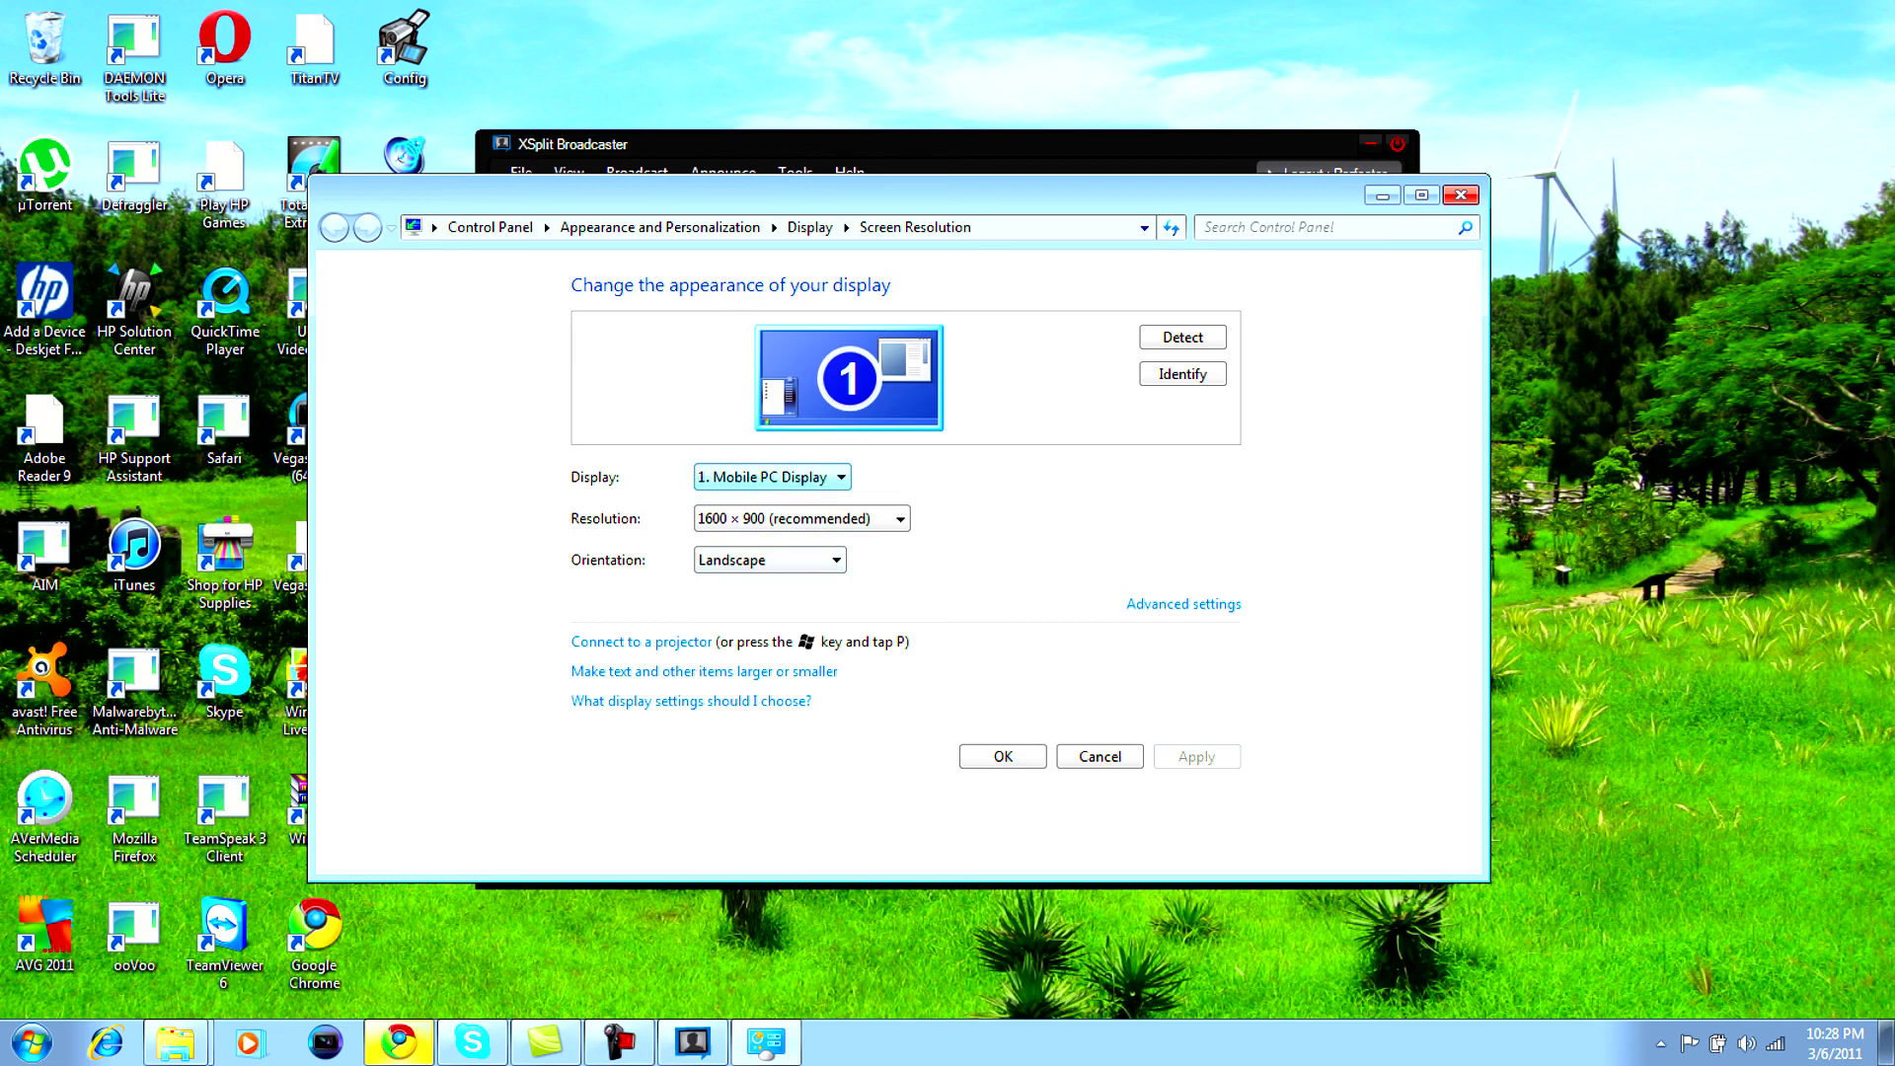
pyautogui.click(1461, 195)
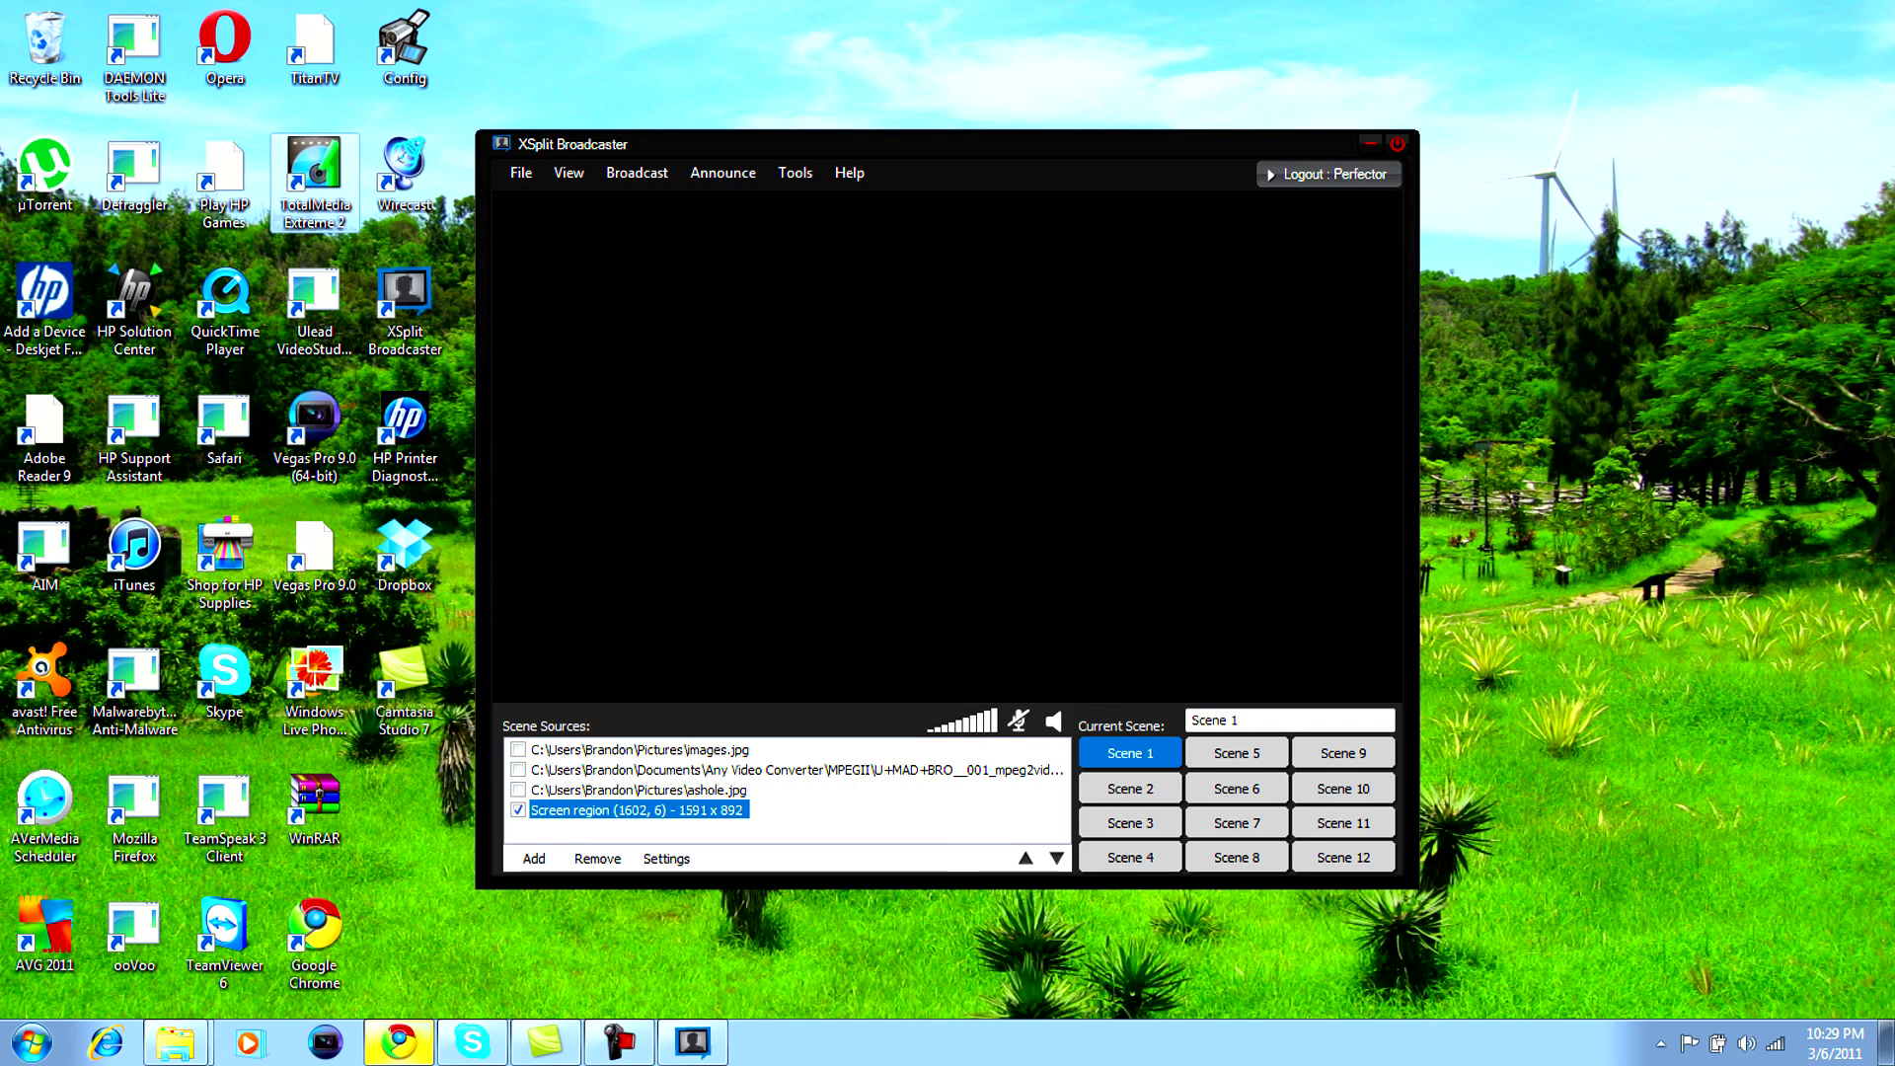
# Step: Restart XSplit Broadcaster and select the mpeg2 video source in Scene 1
pyautogui.click(1398, 144)
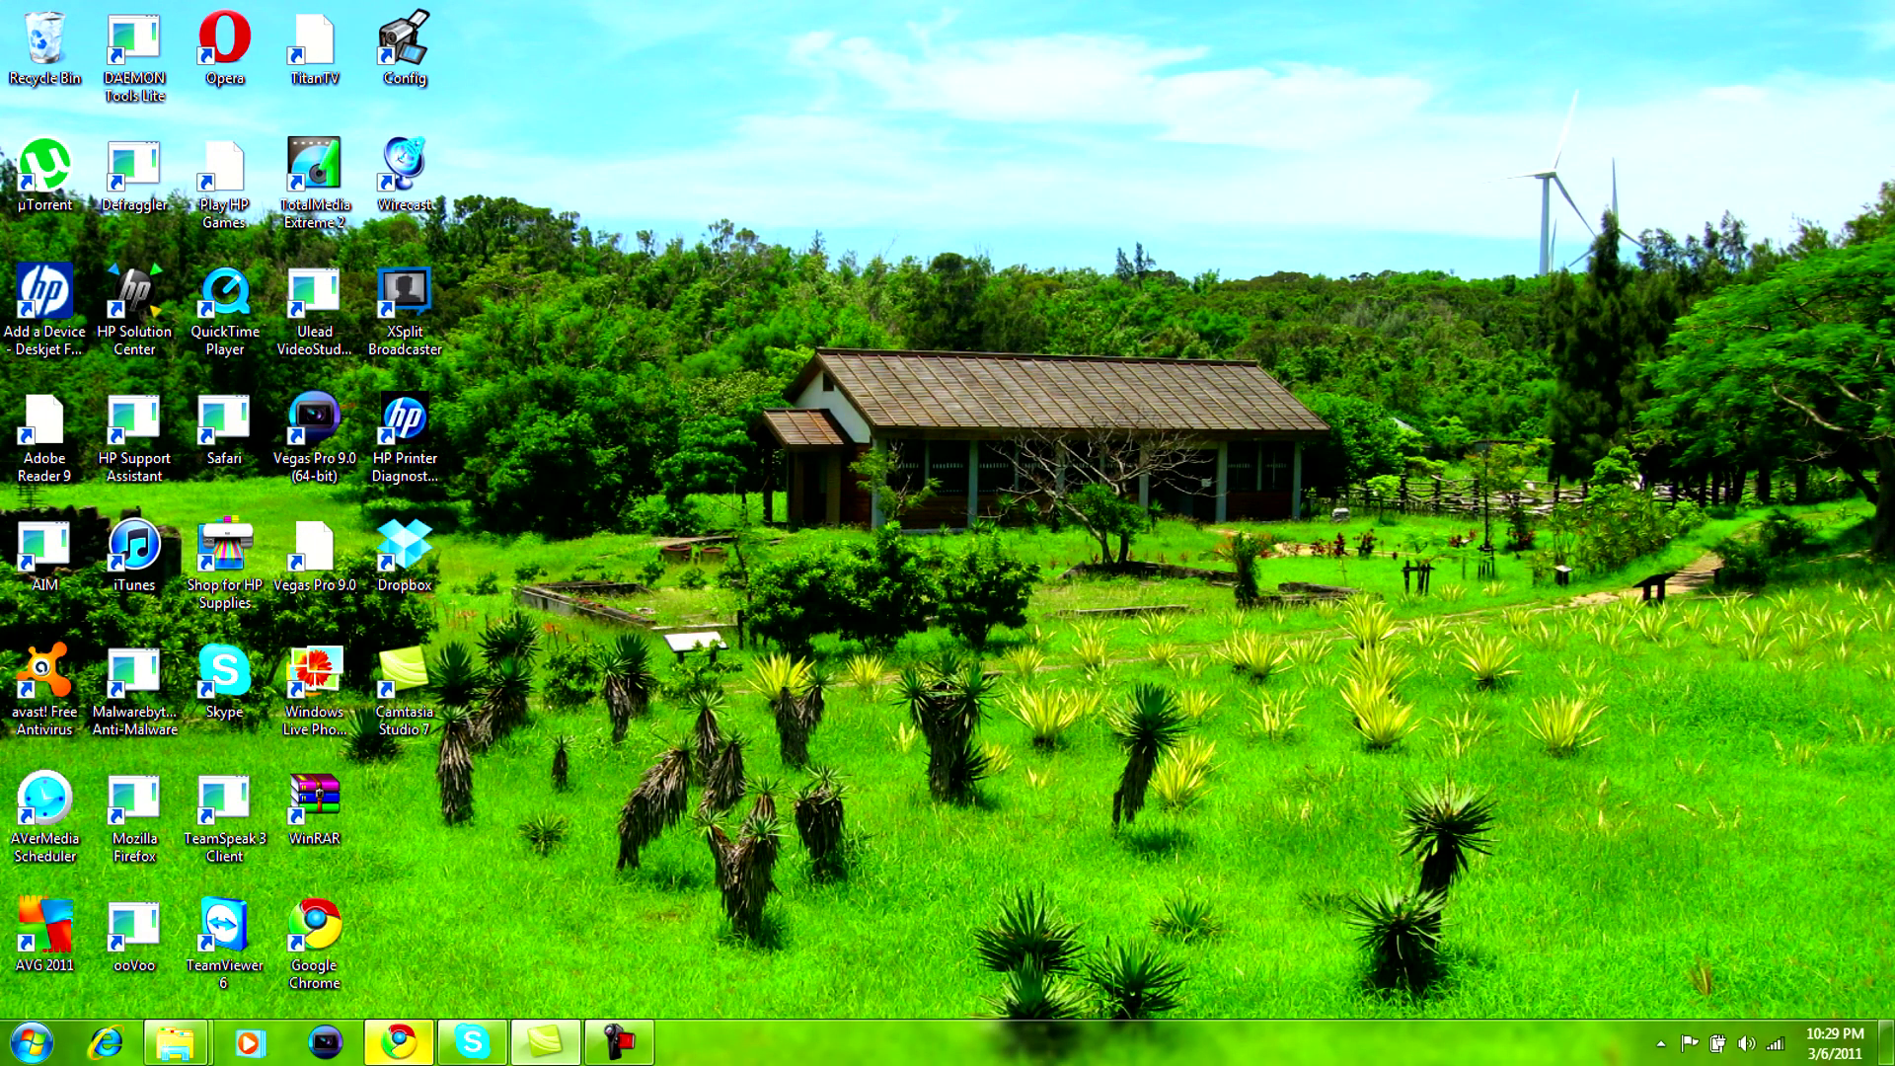
pyautogui.doubleClick(405, 296)
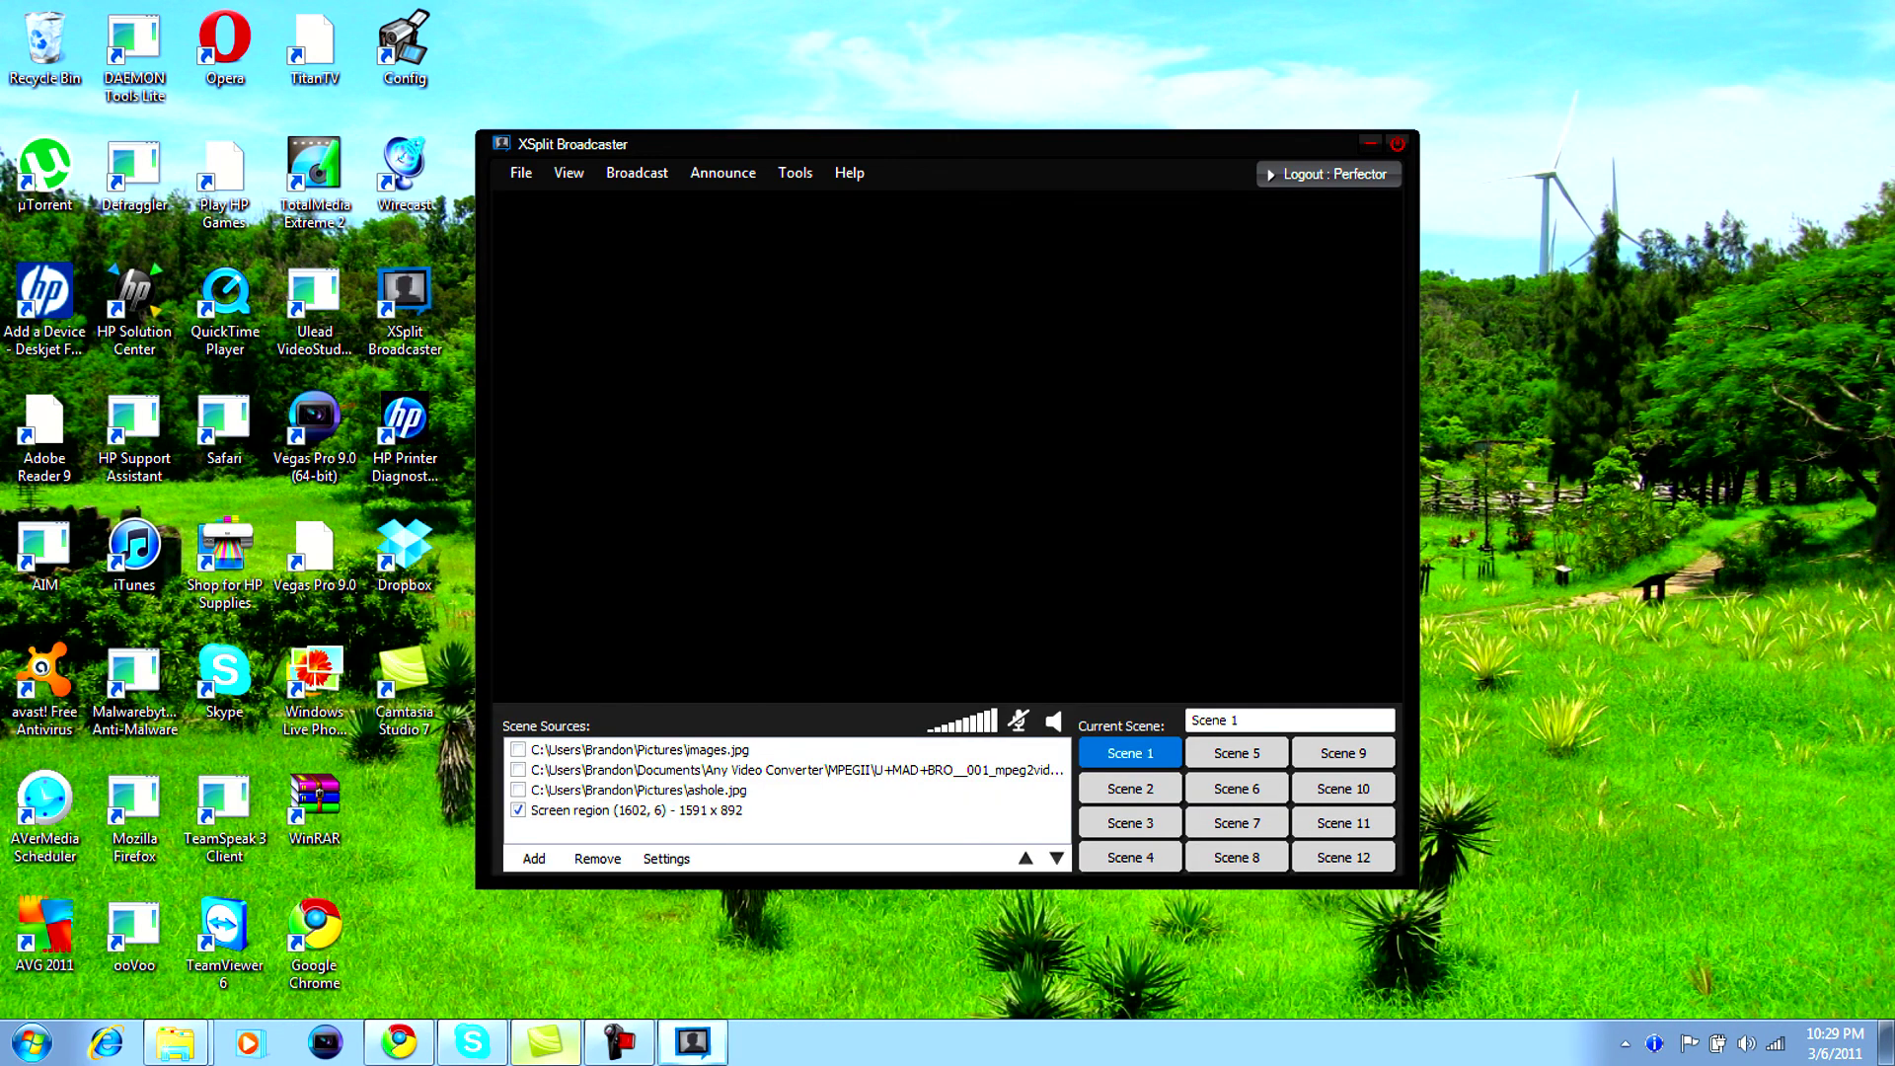
pyautogui.rightClick(692, 769)
pyautogui.click(703, 809)
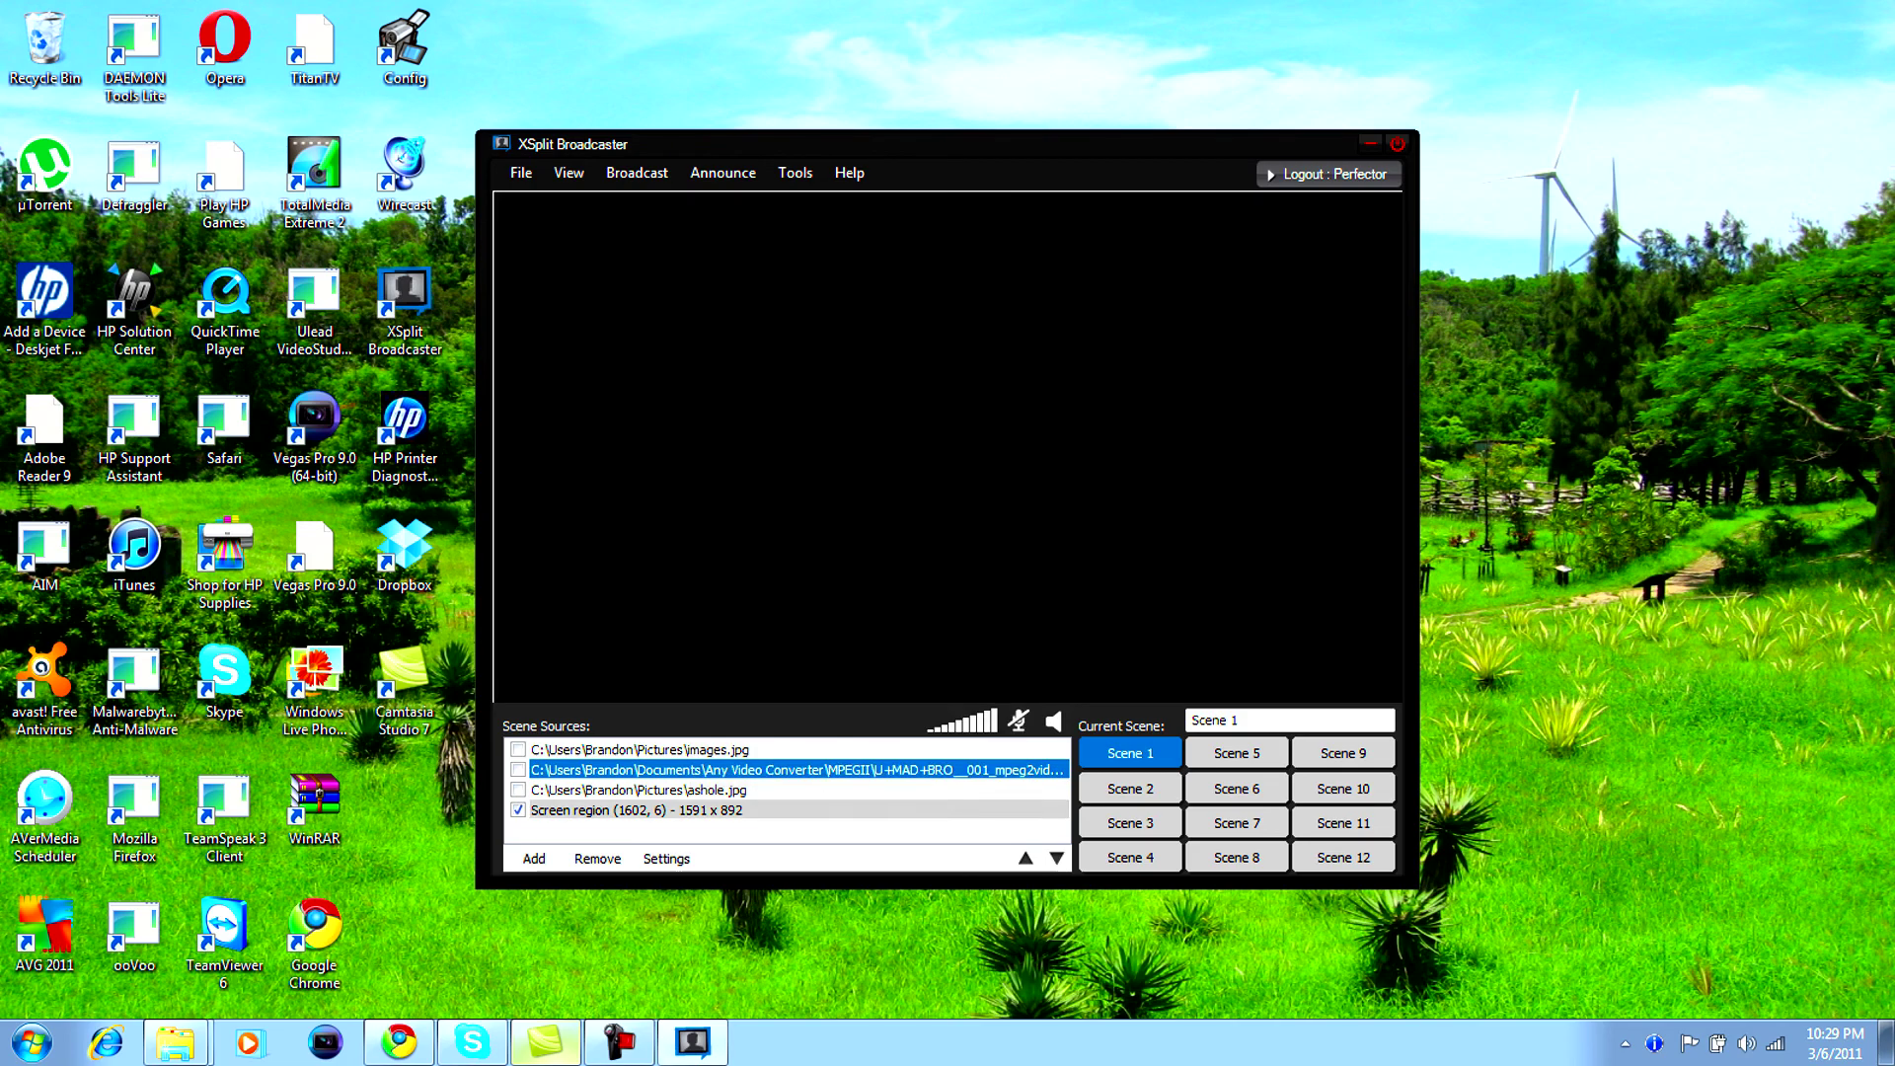
pyautogui.rightClick(717, 769)
pyautogui.click(733, 530)
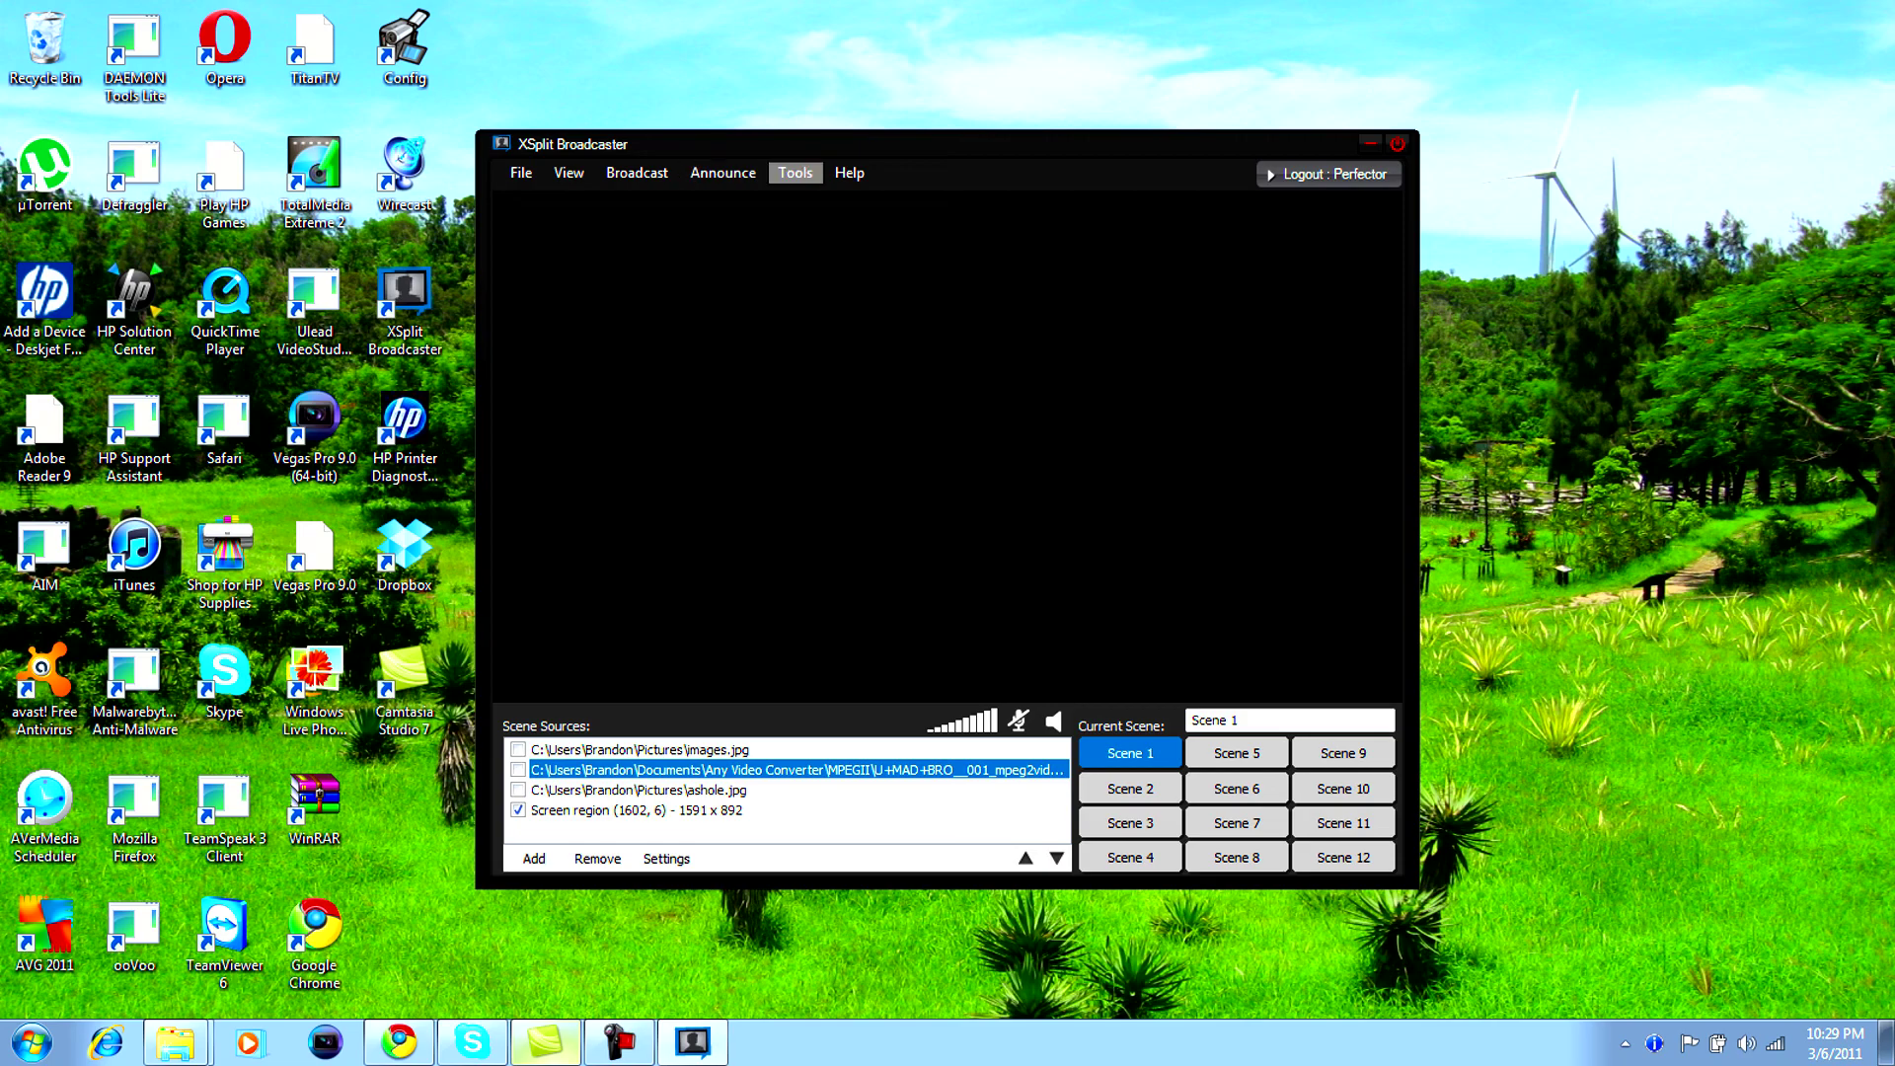
pyautogui.click(794, 173)
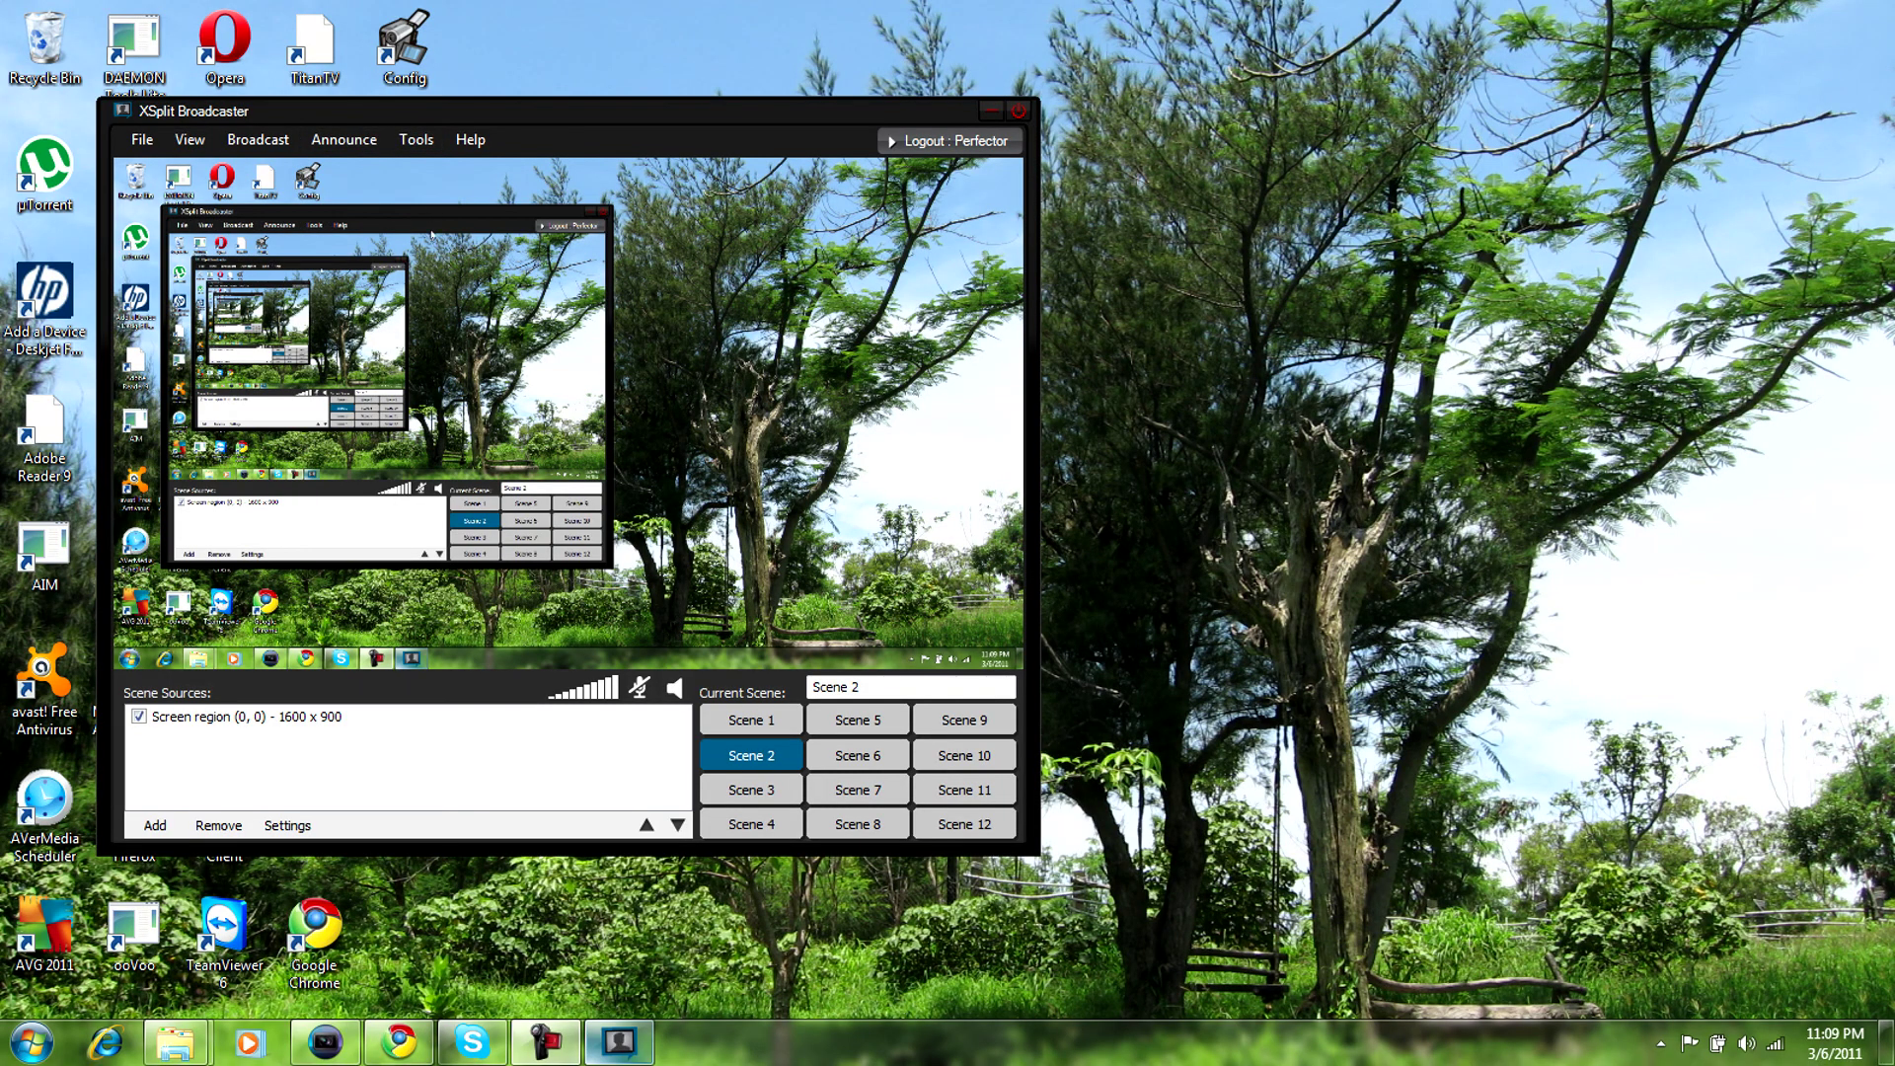
# Step: Move the broadcaster window aside, open the user settings next to it and examine the General screen capture, interaction and audio options
pyautogui.moveTo(568, 108); pyautogui.dragTo(440, 22)
pyautogui.moveTo(554, 30); pyautogui.dragTo(607, 31)
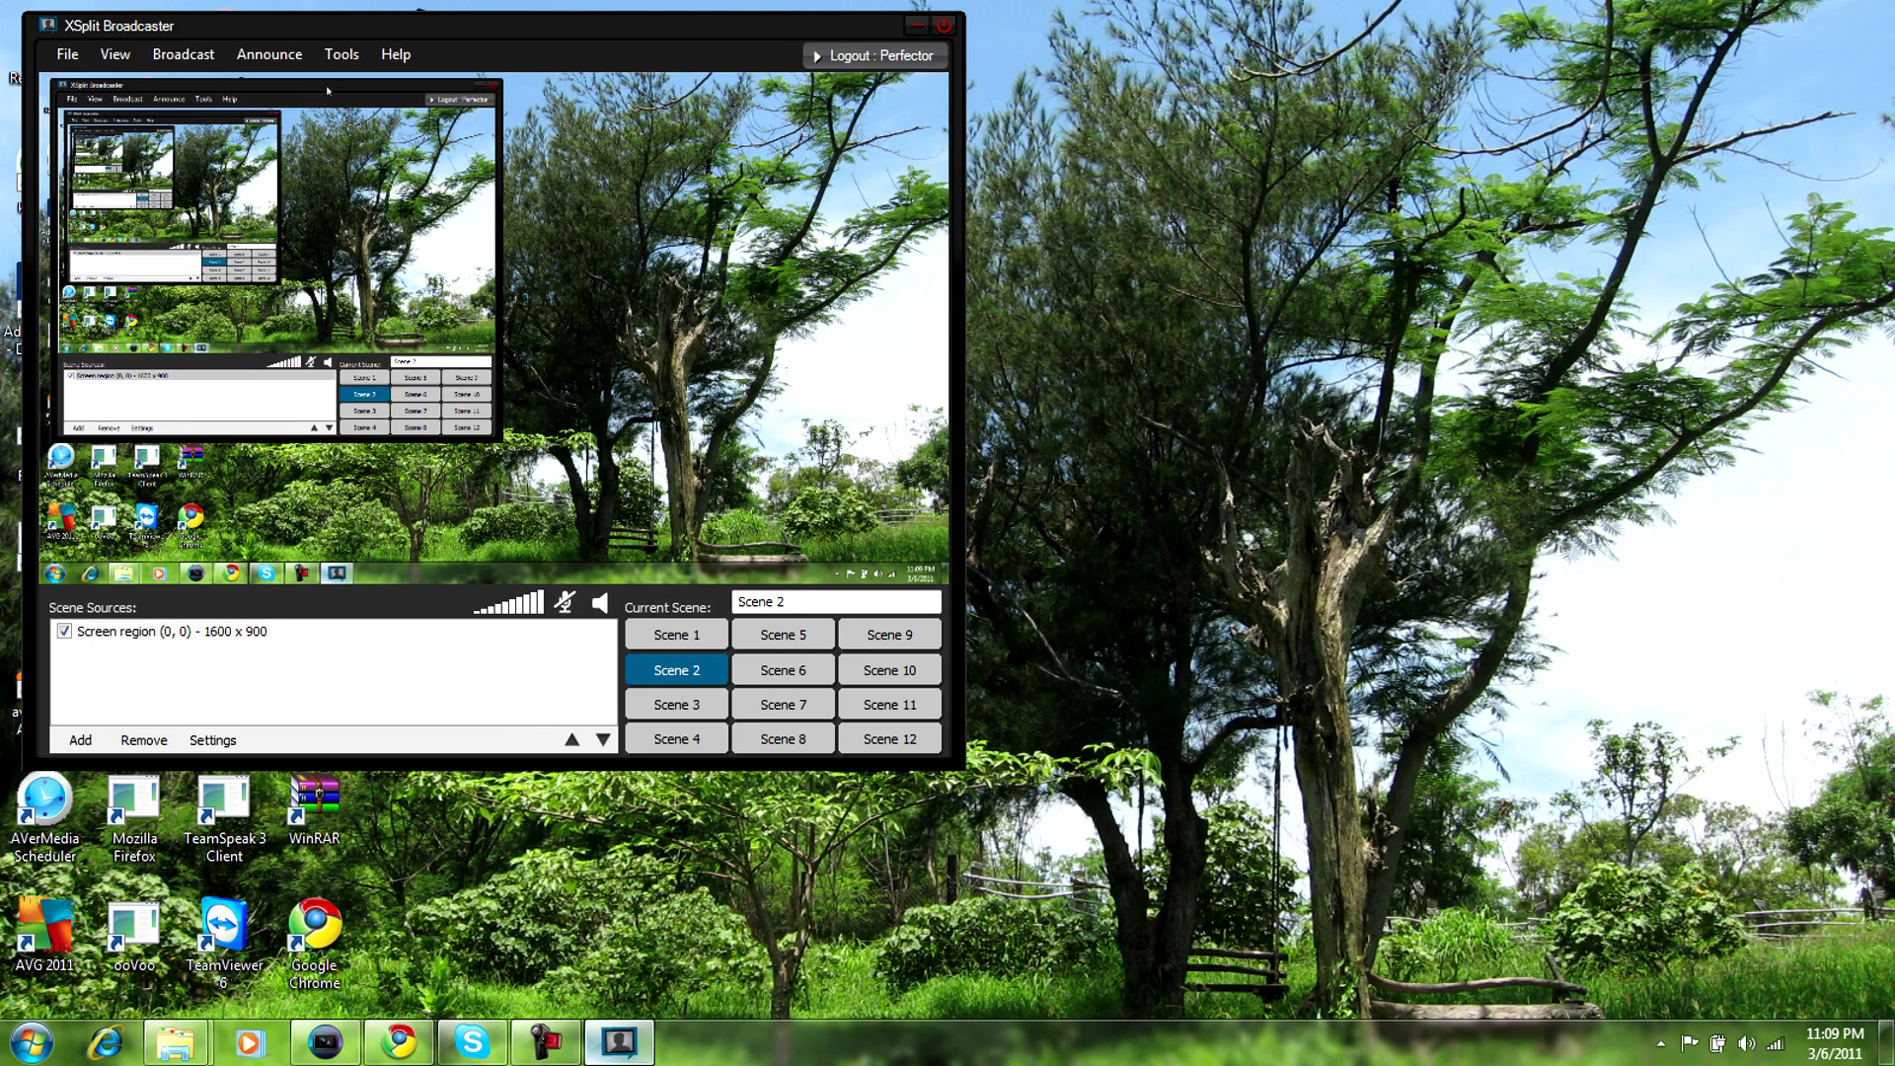
pyautogui.click(337, 56)
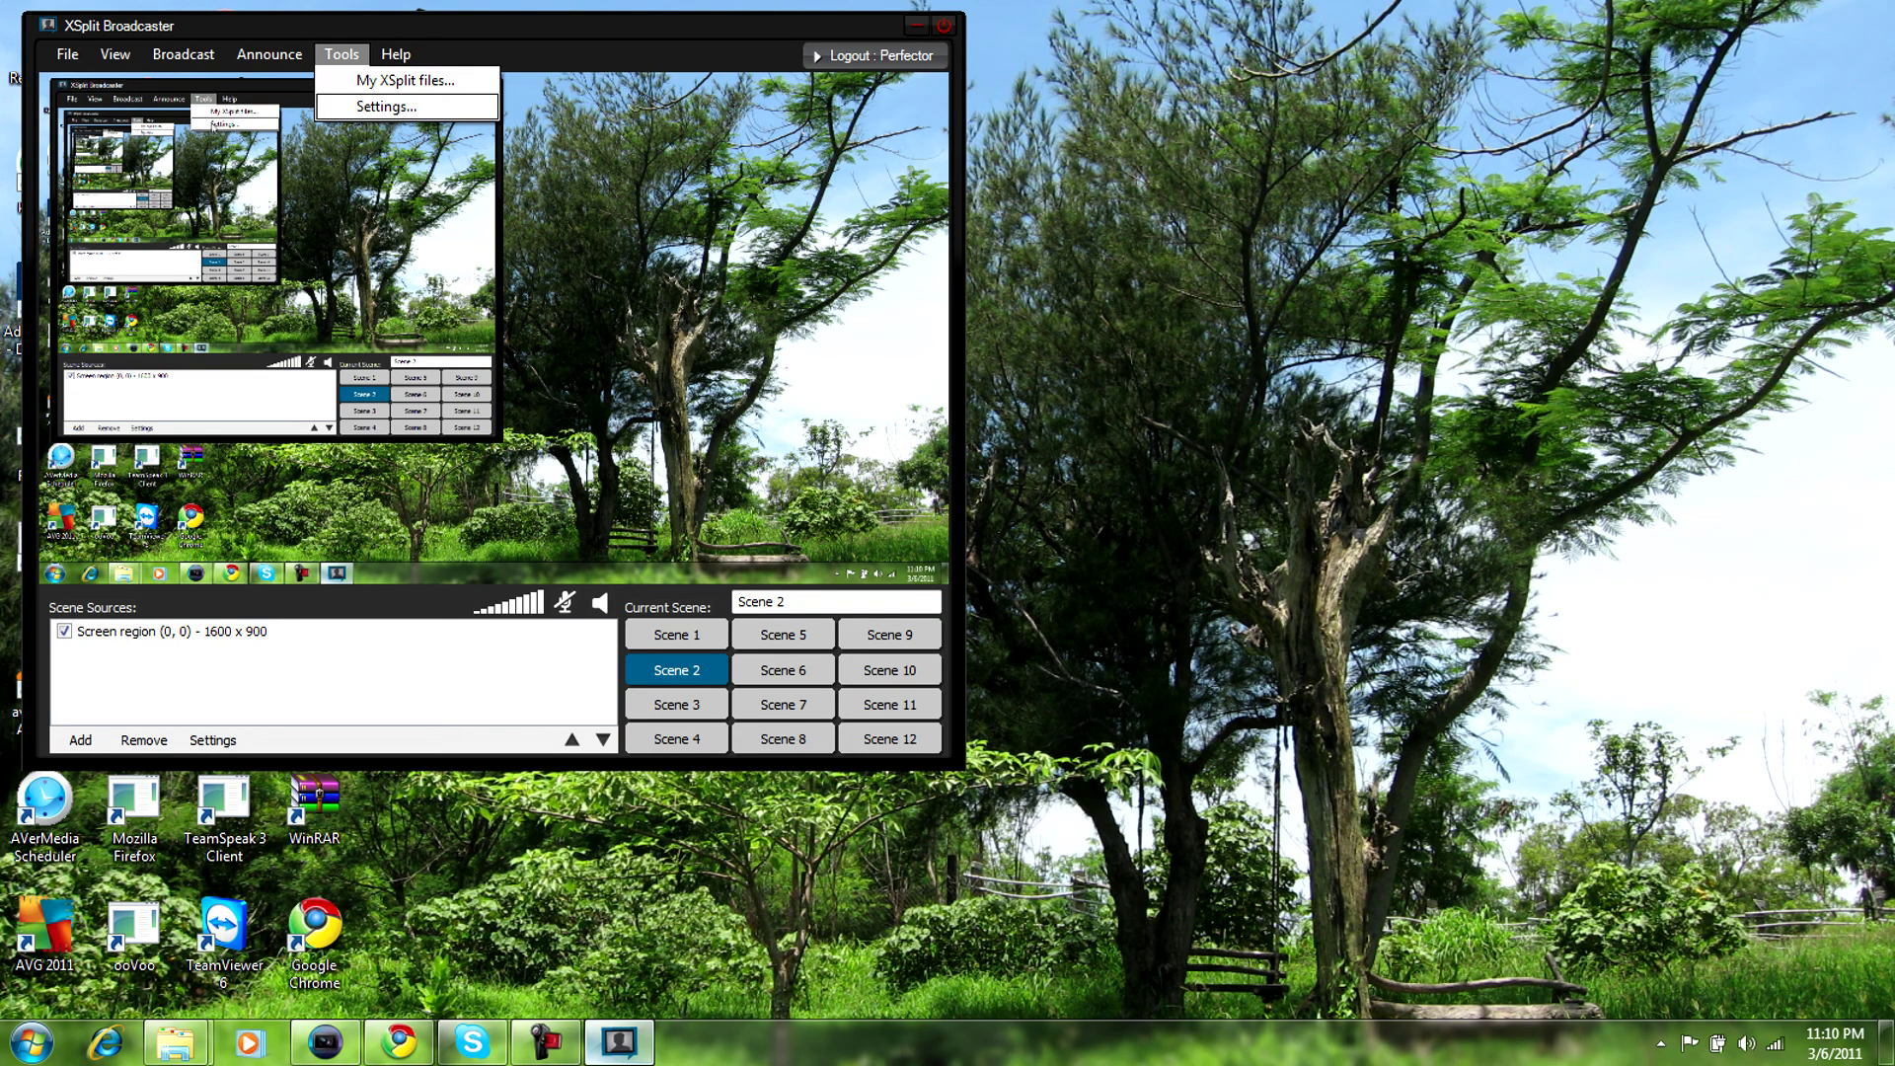
pyautogui.click(385, 106)
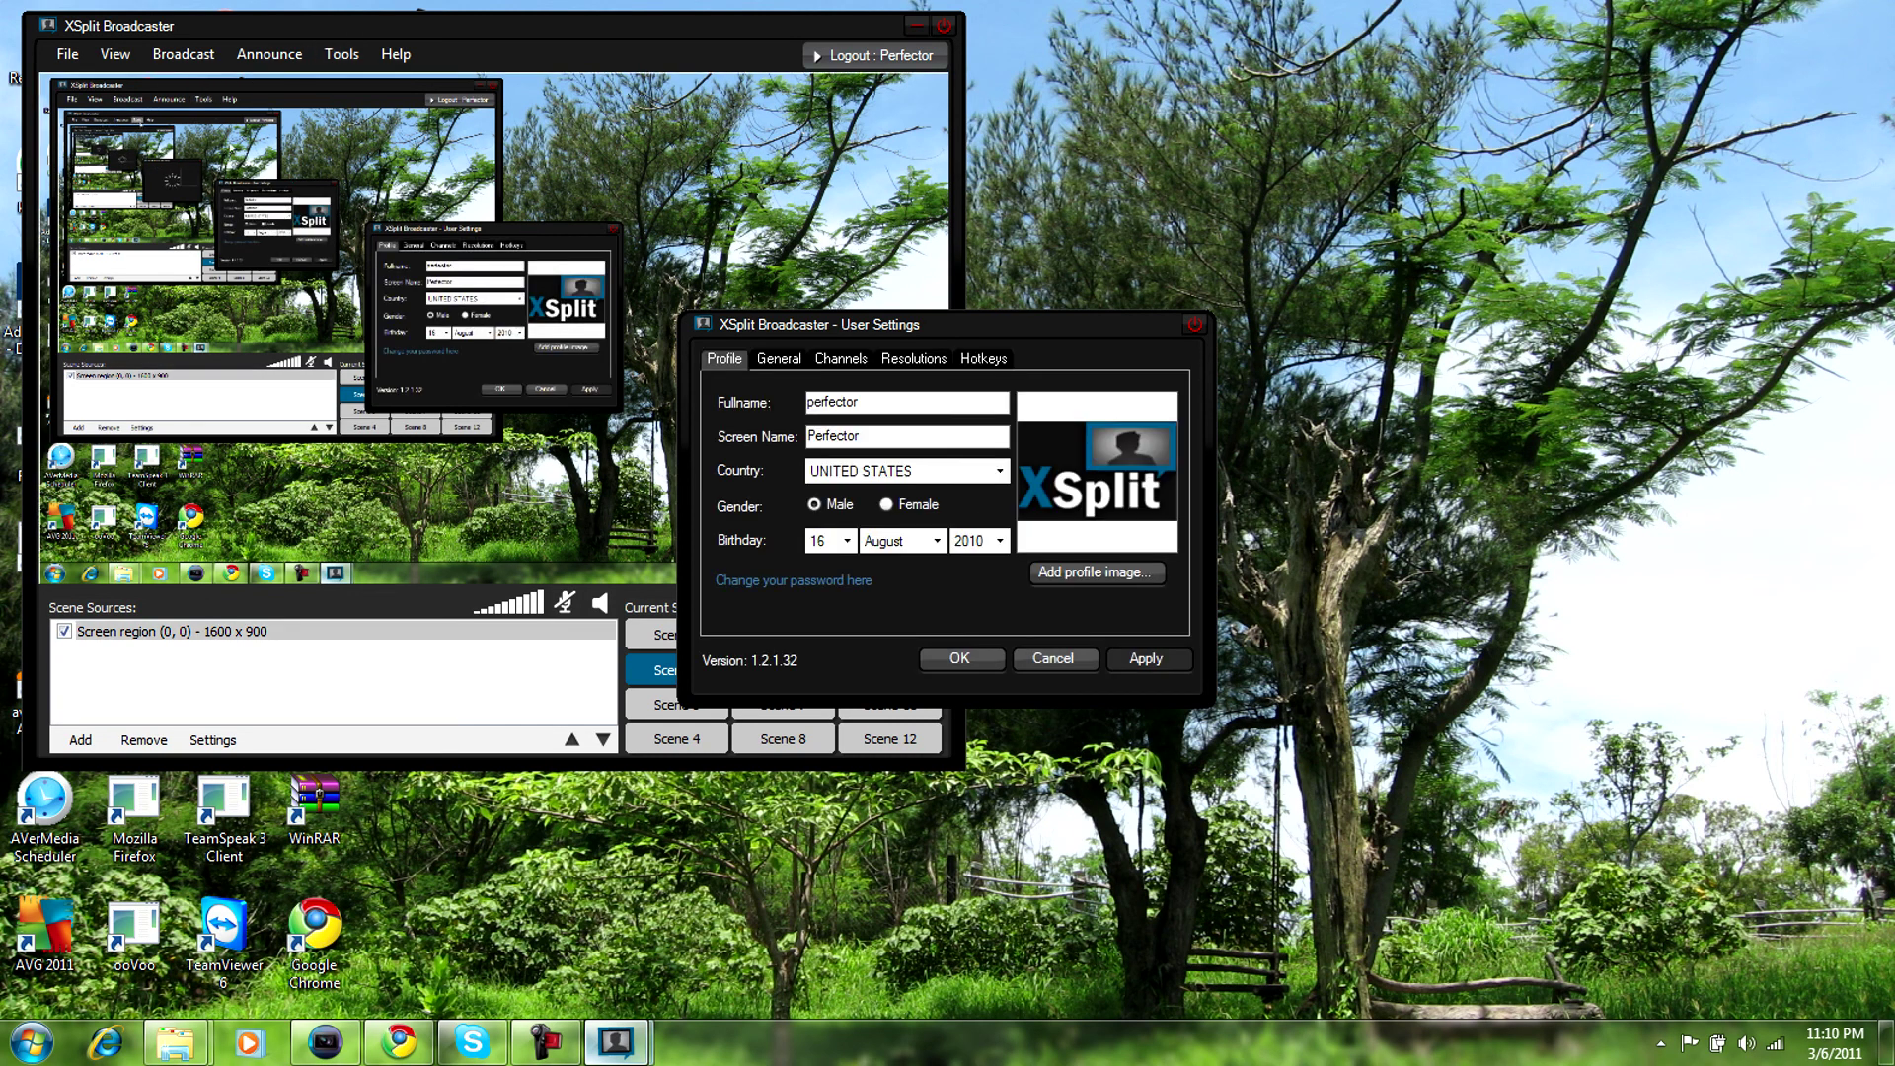
pyautogui.moveTo(882, 323); pyautogui.dragTo(1180, 278)
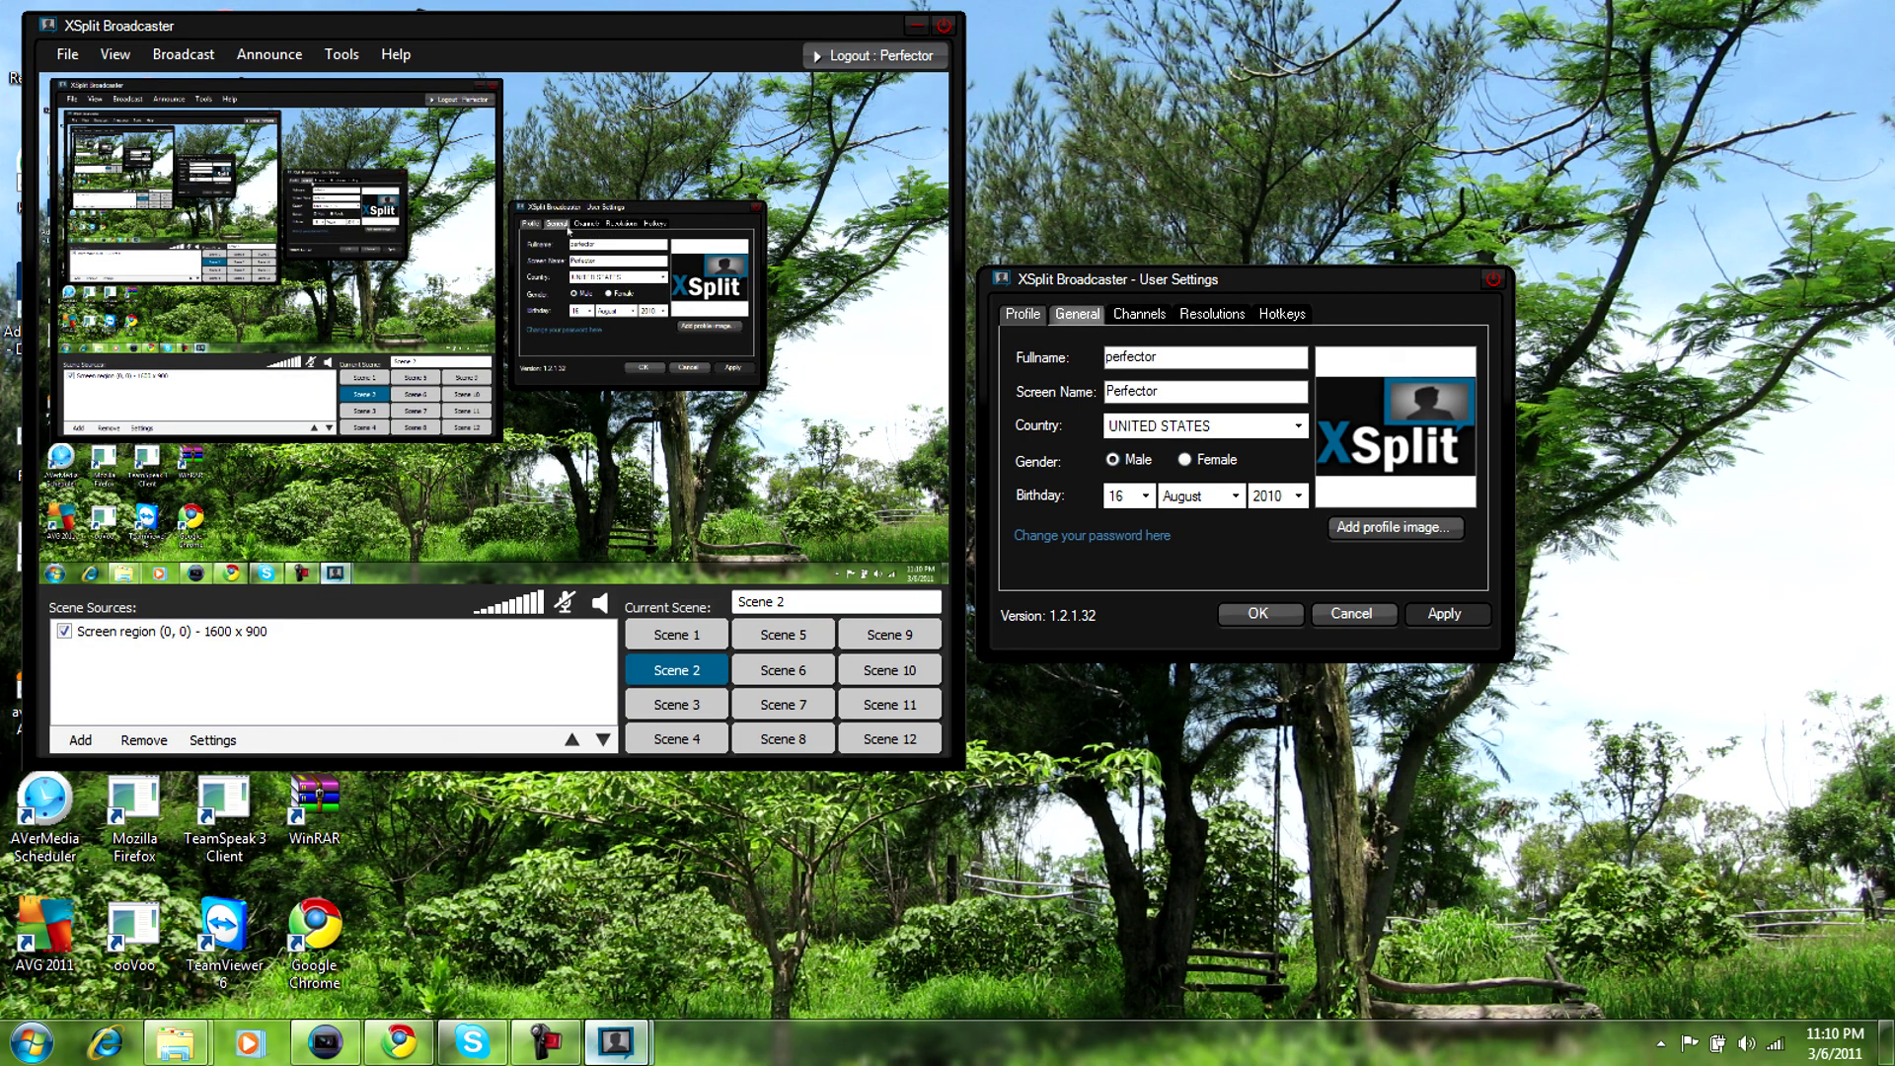
pyautogui.click(1077, 314)
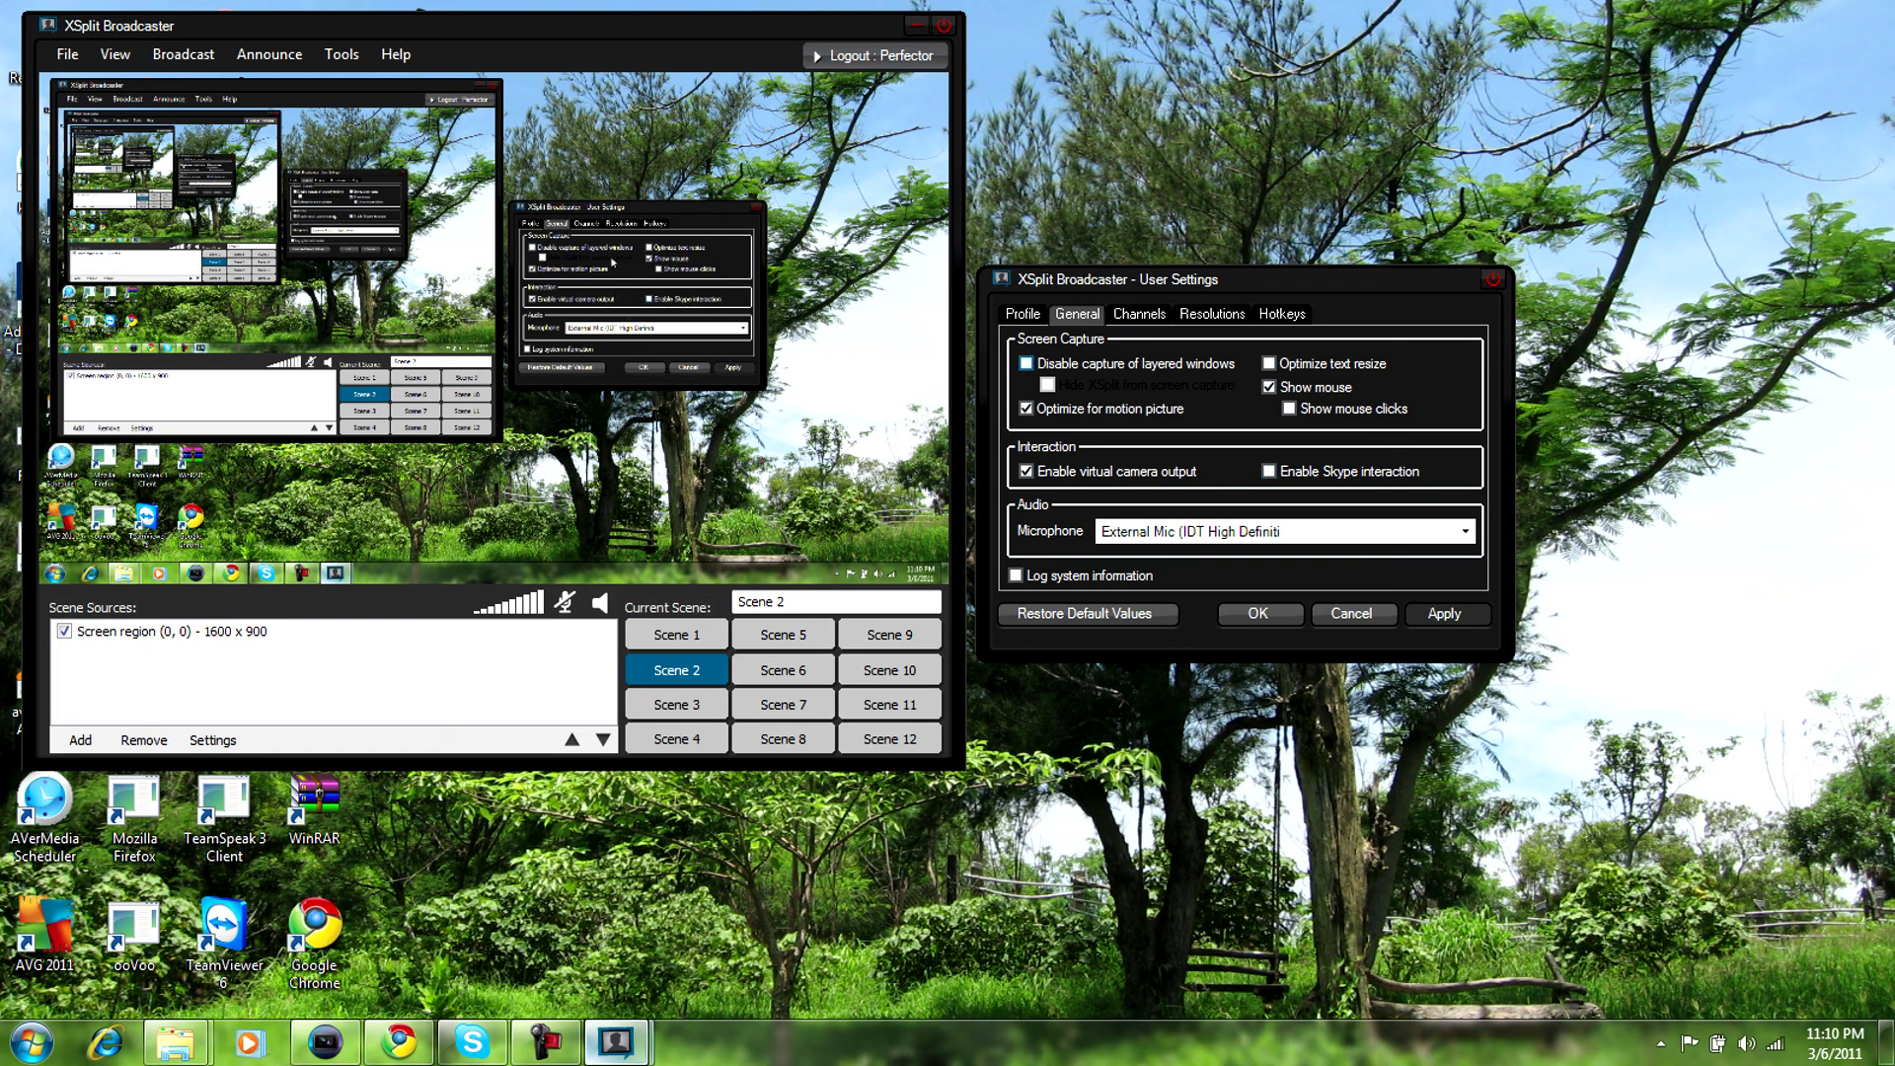
# Step: Open the JustinTV channel's properties and review its video encoding, keeping the quality at 10
pyautogui.click(1139, 314)
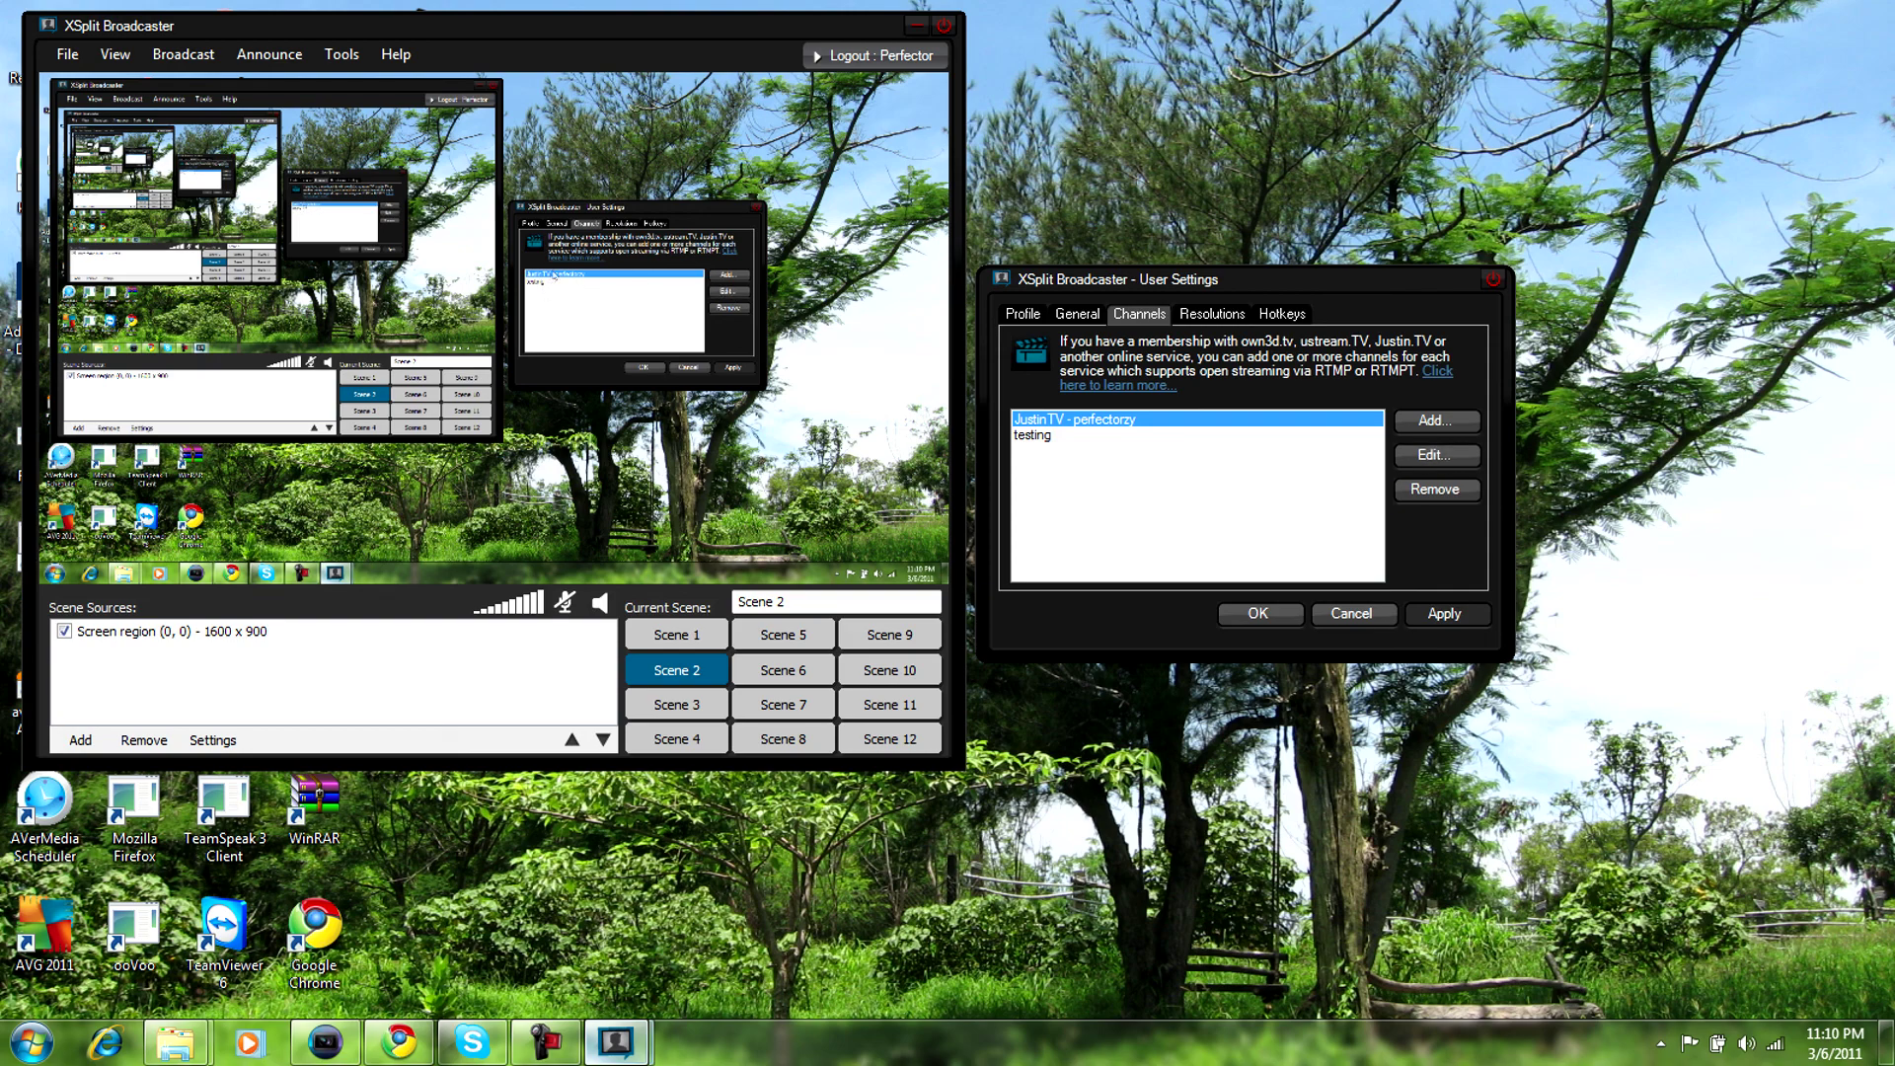
pyautogui.click(1034, 436)
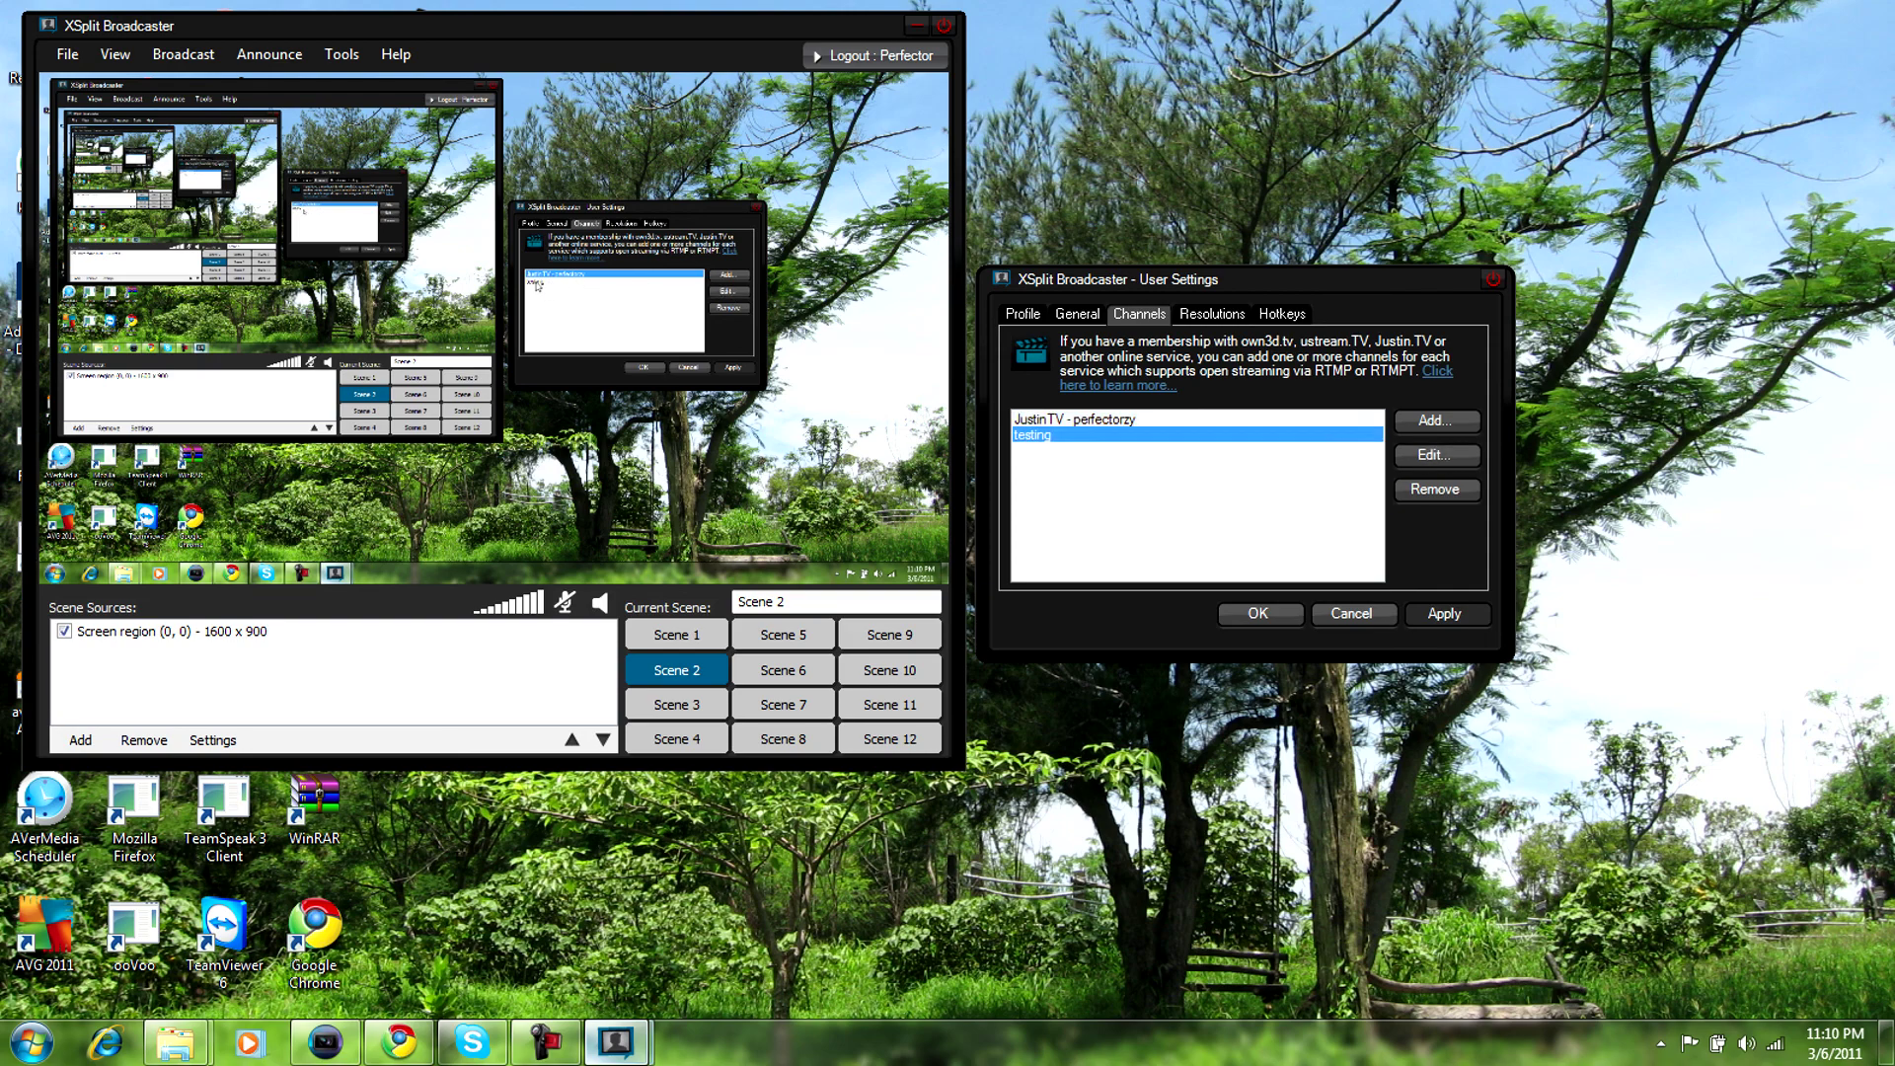
pyautogui.click(1052, 422)
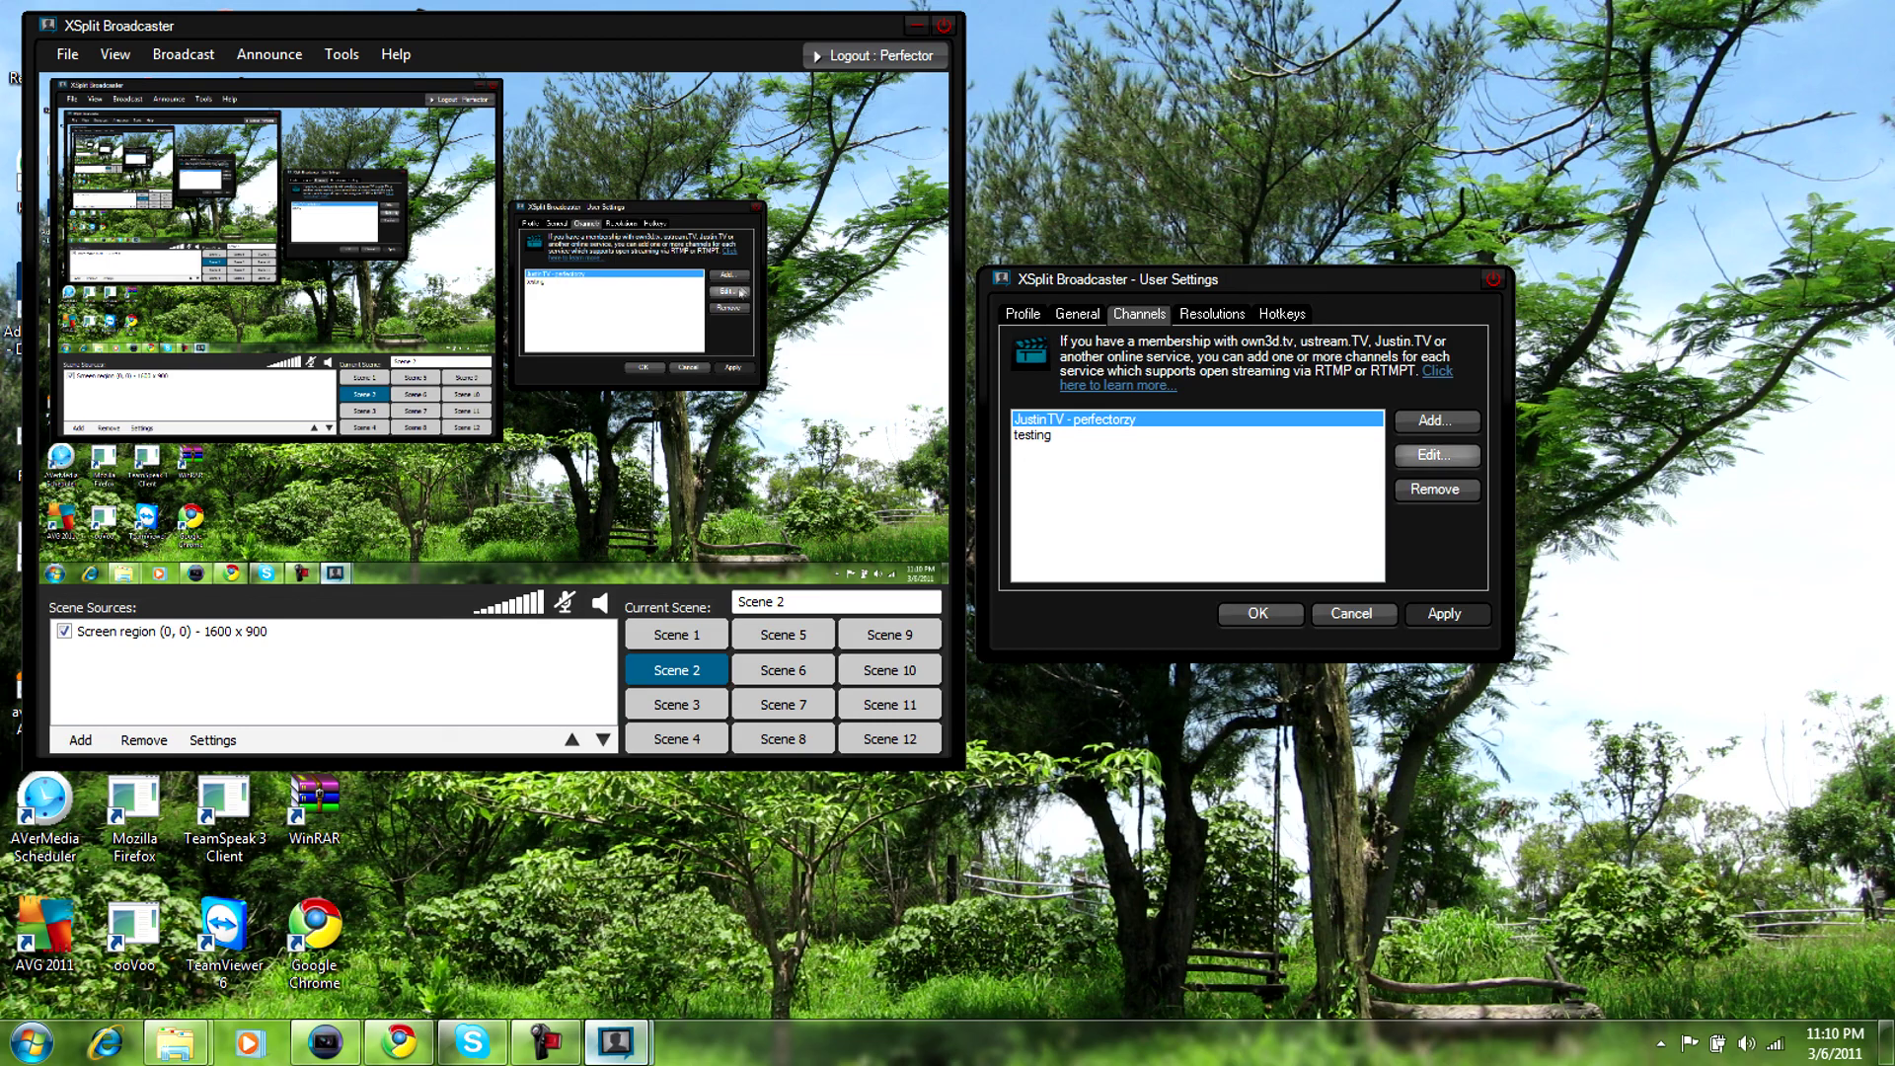
pyautogui.click(1437, 454)
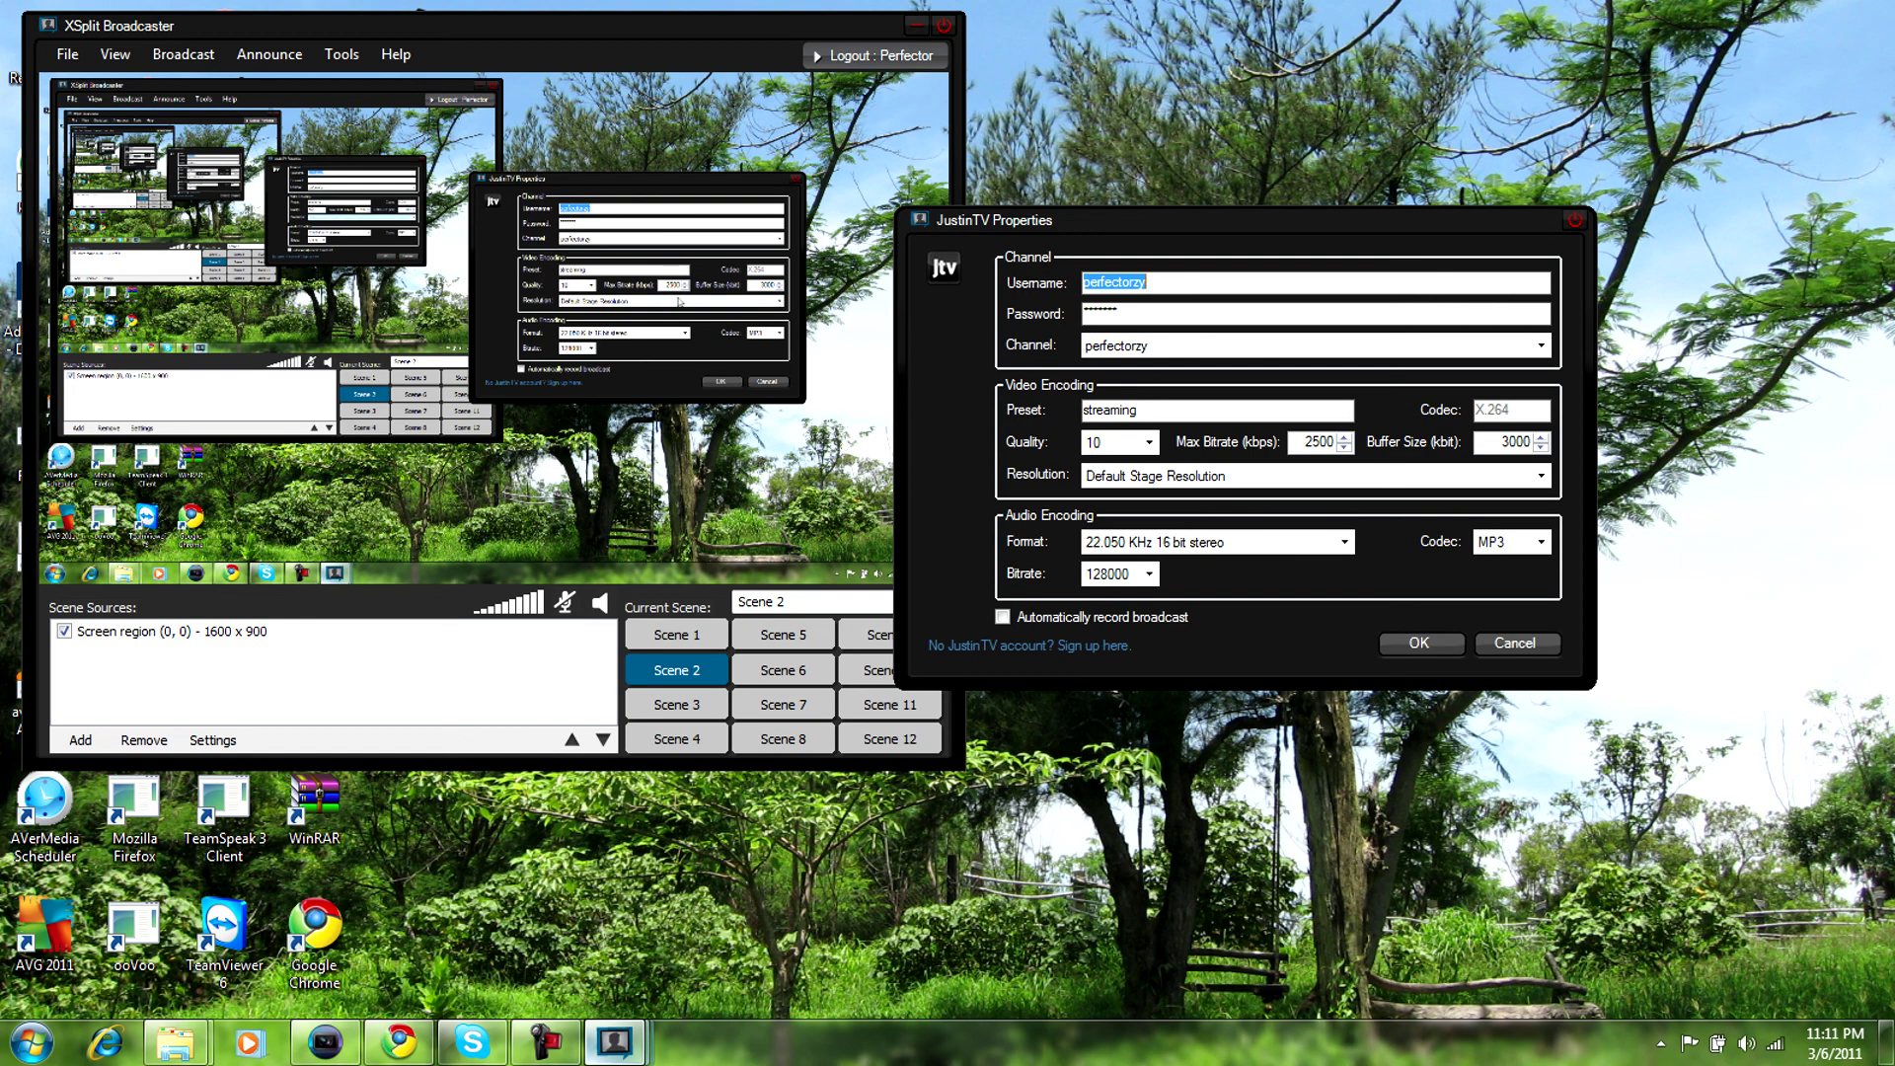
pyautogui.click(1149, 441)
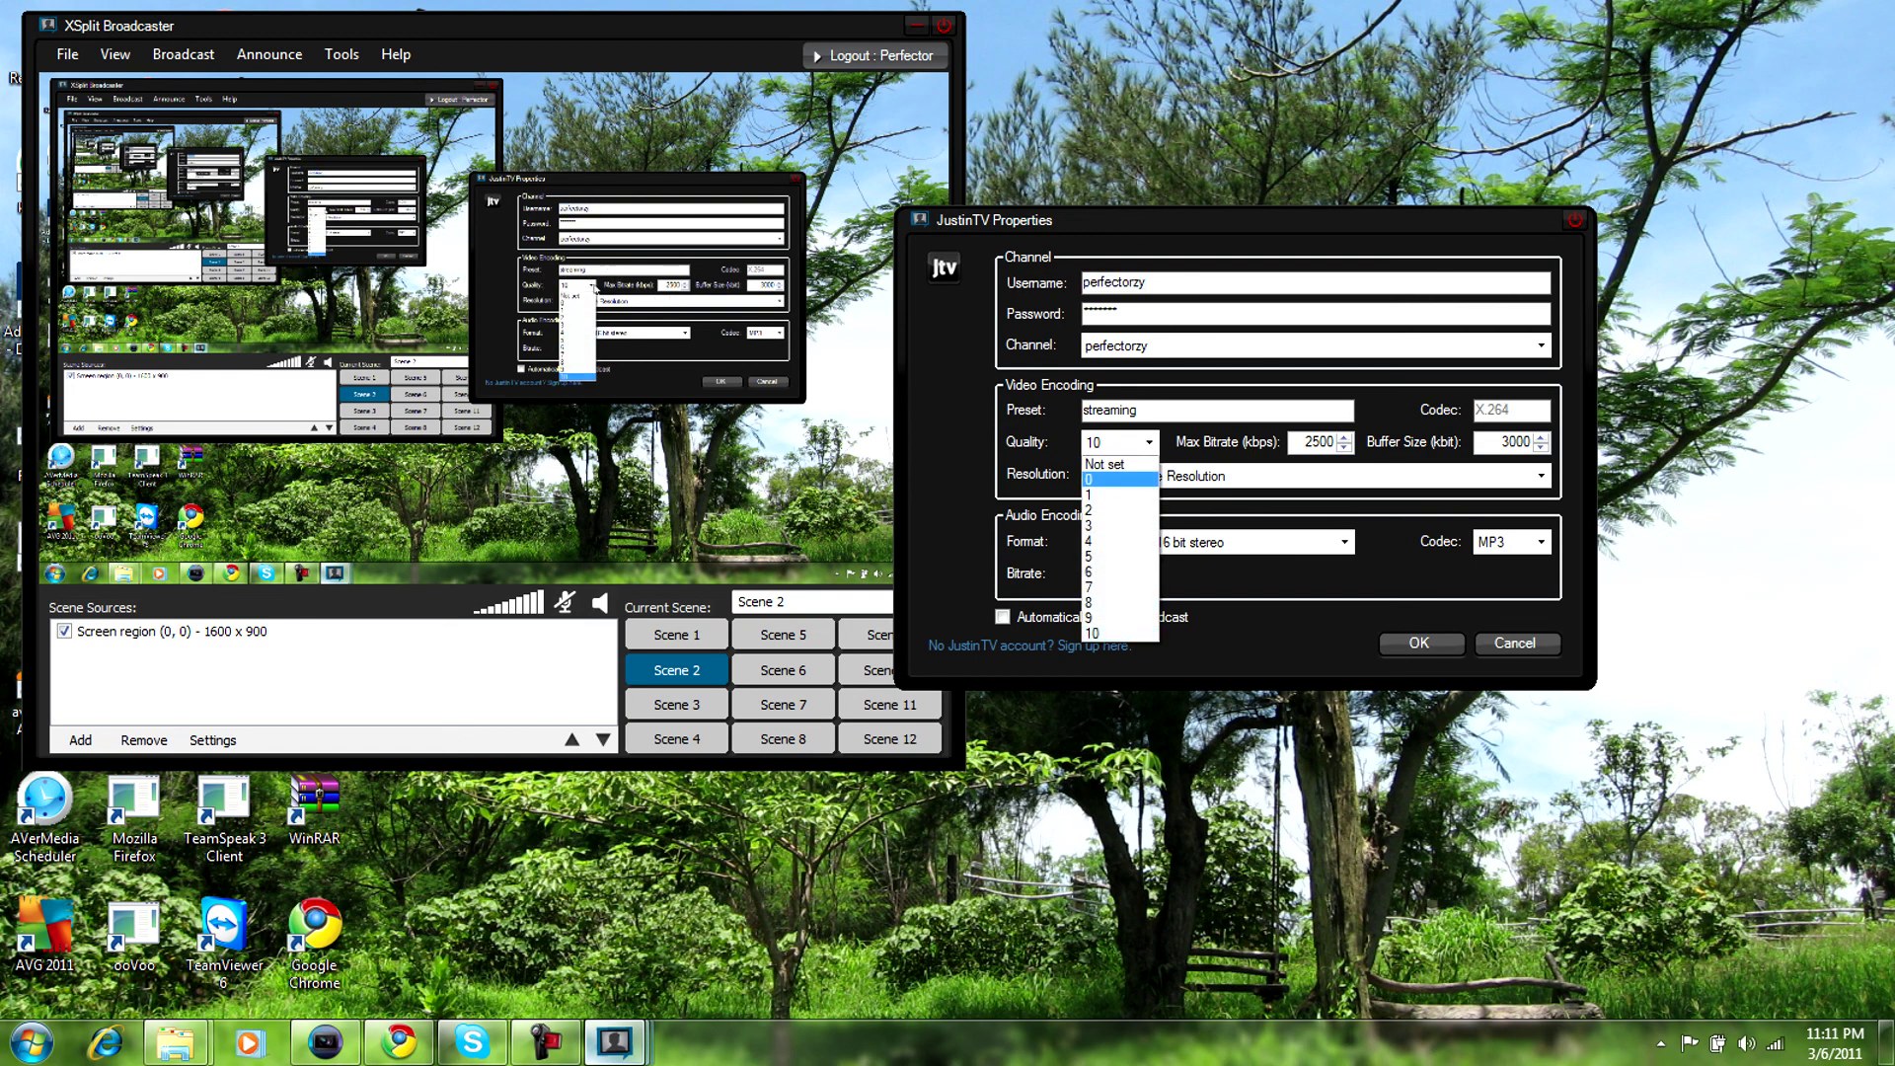
pyautogui.click(1115, 634)
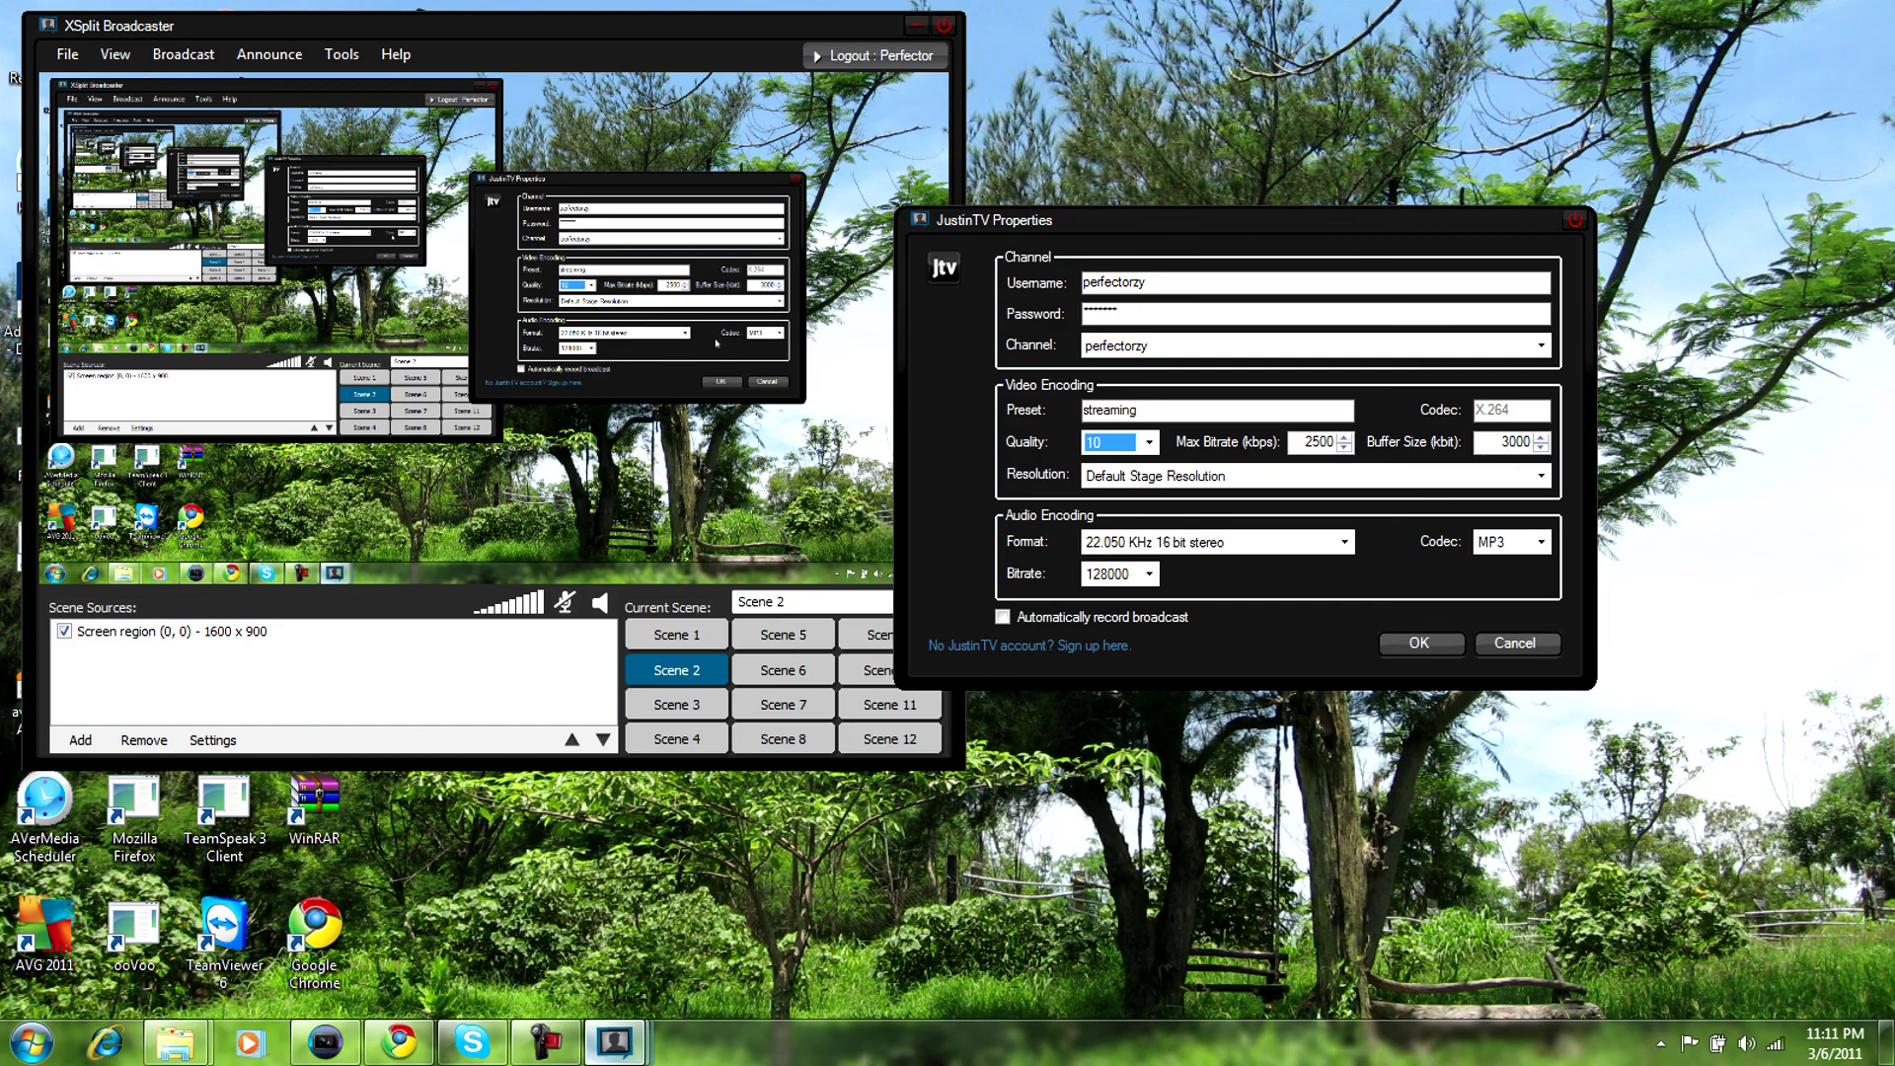
pyautogui.moveTo(1403, 445)
# Step: Review the channel's audio formats and bitrates, keeping 22.050 KHz 16 bit stereo and 128000, and cancel the channel properties
pyautogui.click(1344, 542)
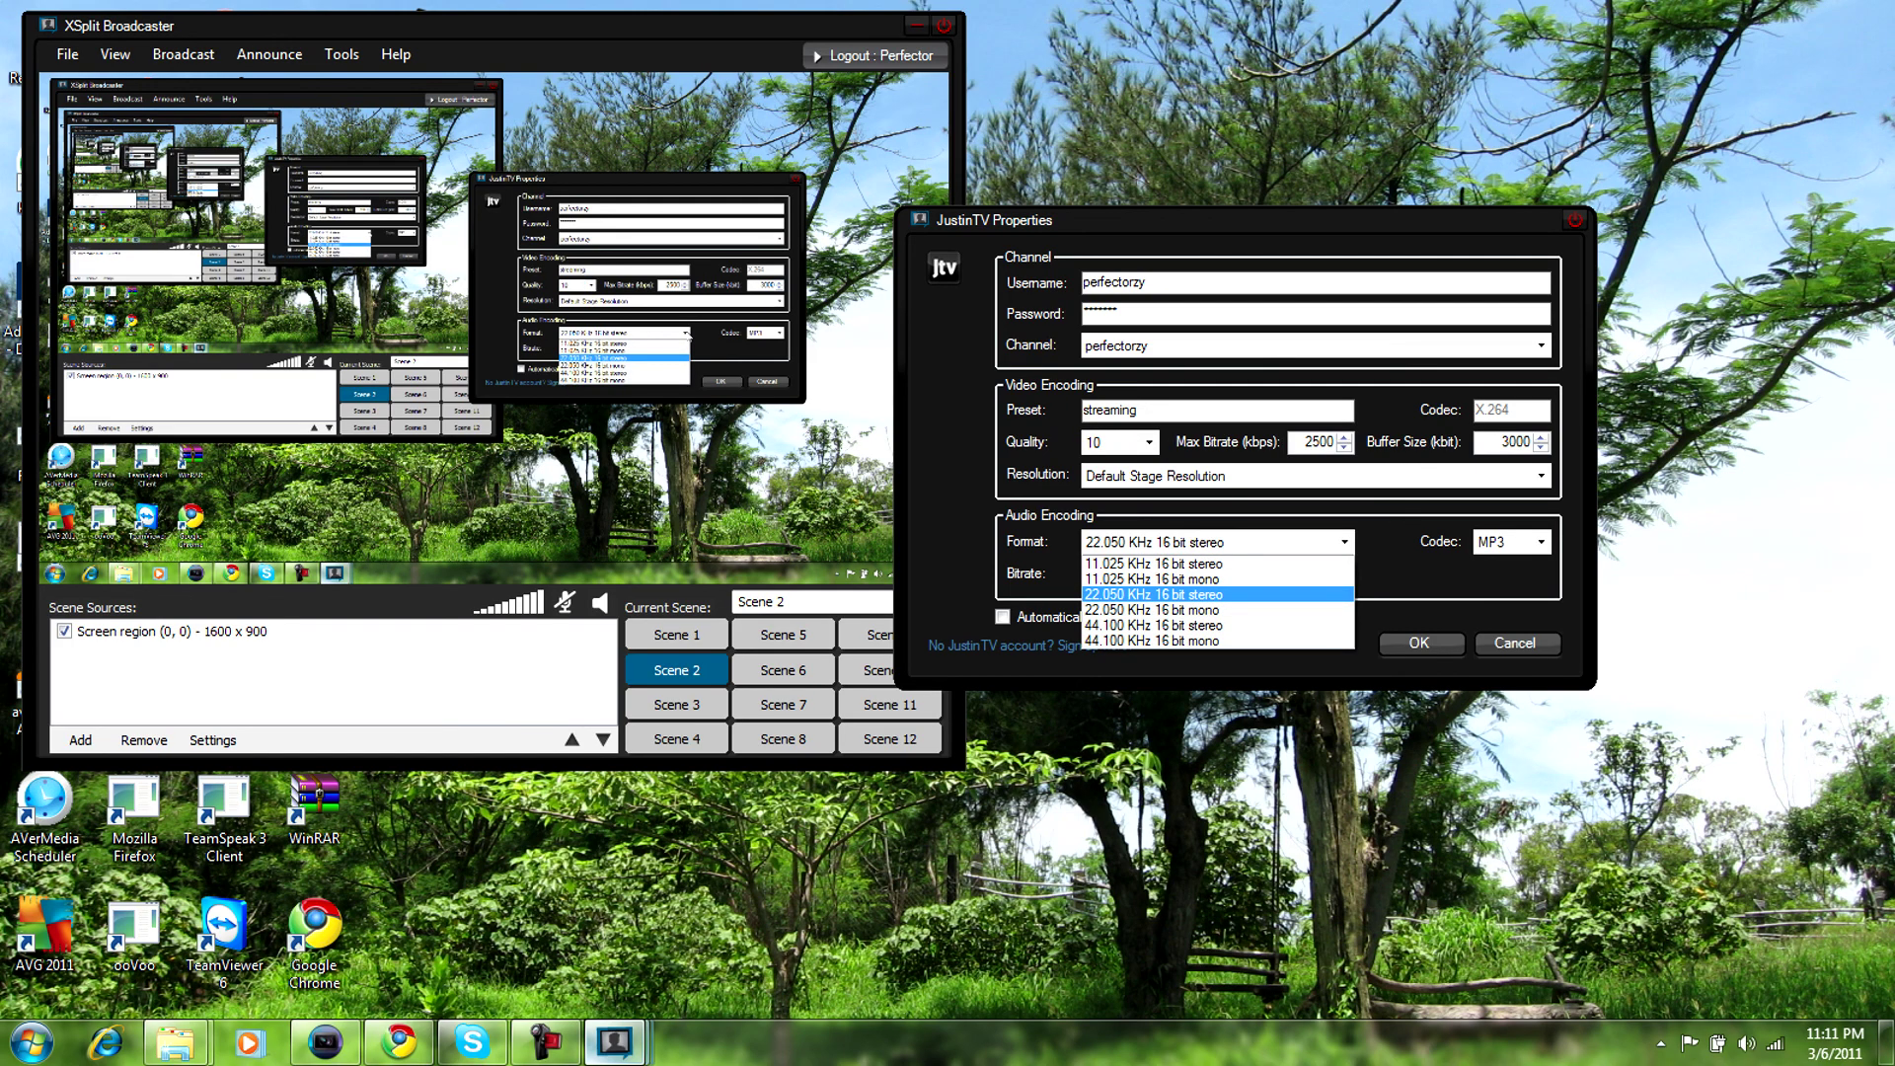
pyautogui.click(1344, 542)
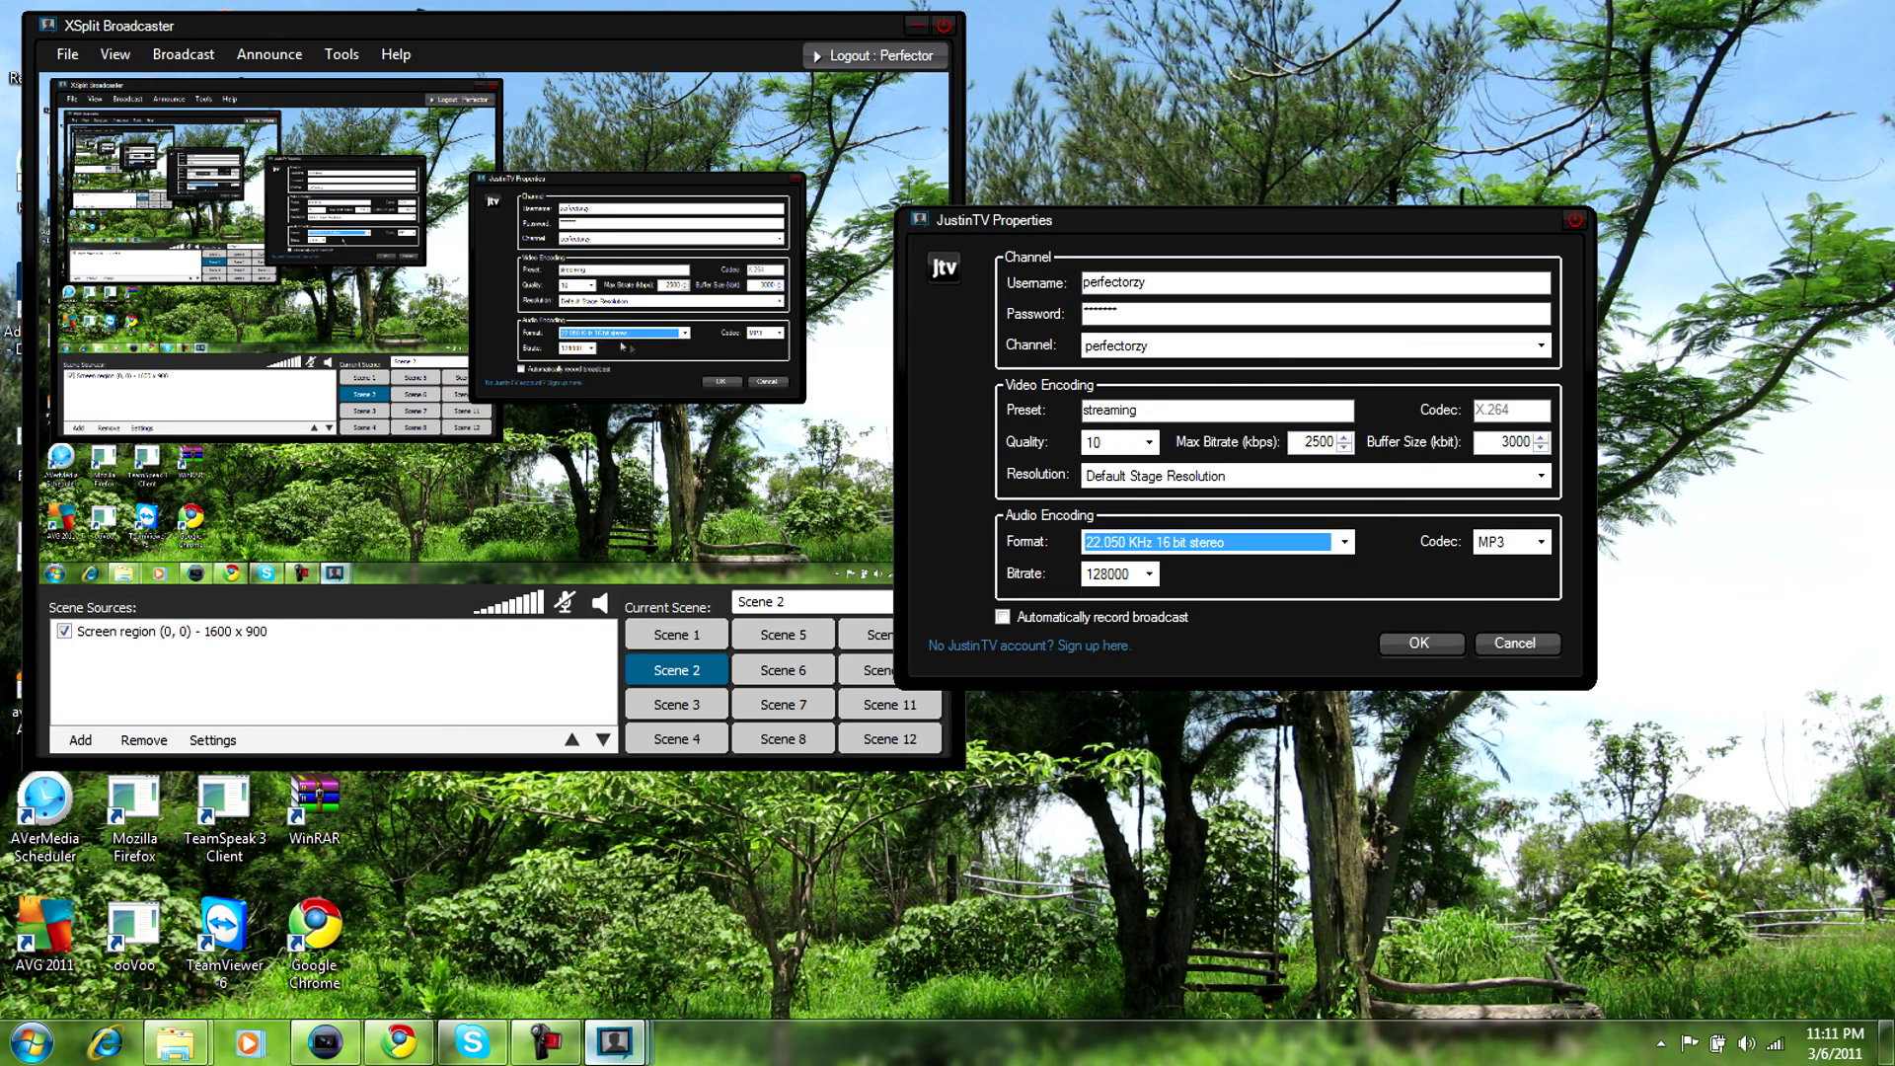
pyautogui.click(1345, 542)
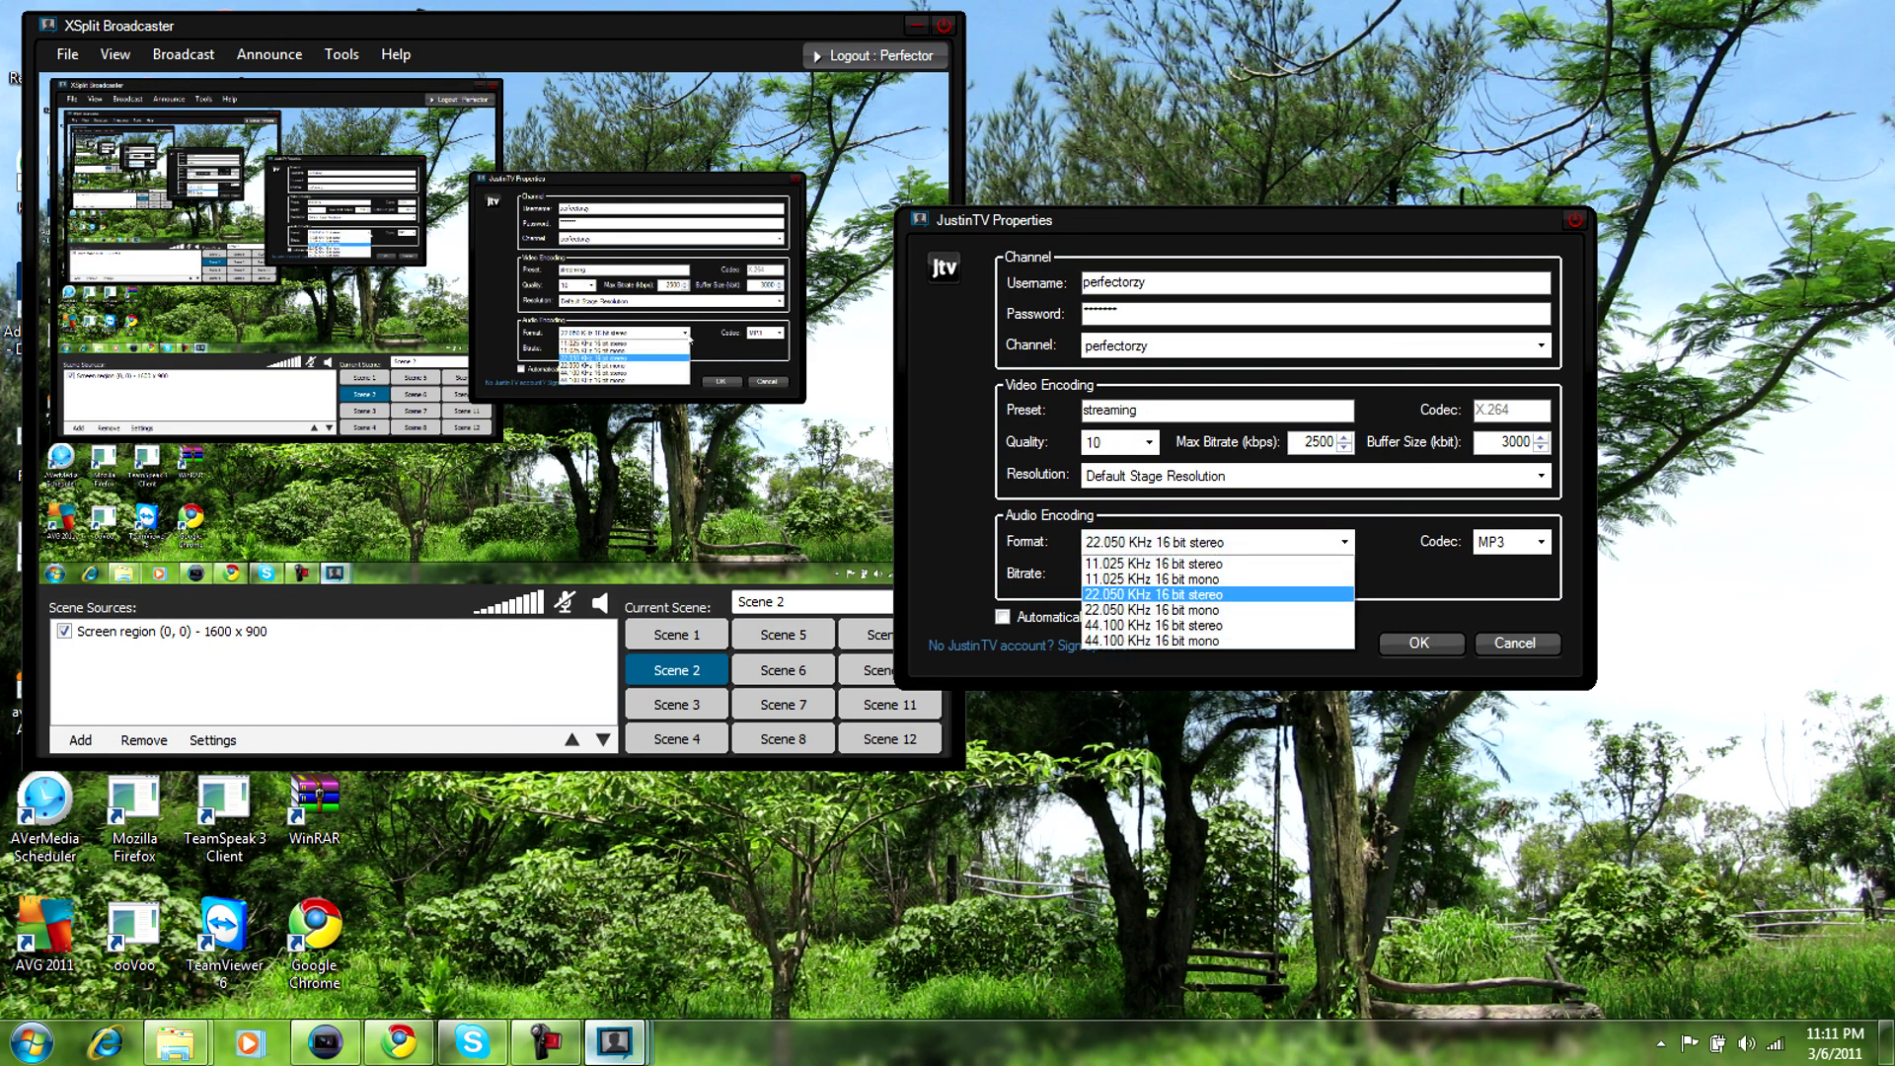
pyautogui.click(1217, 594)
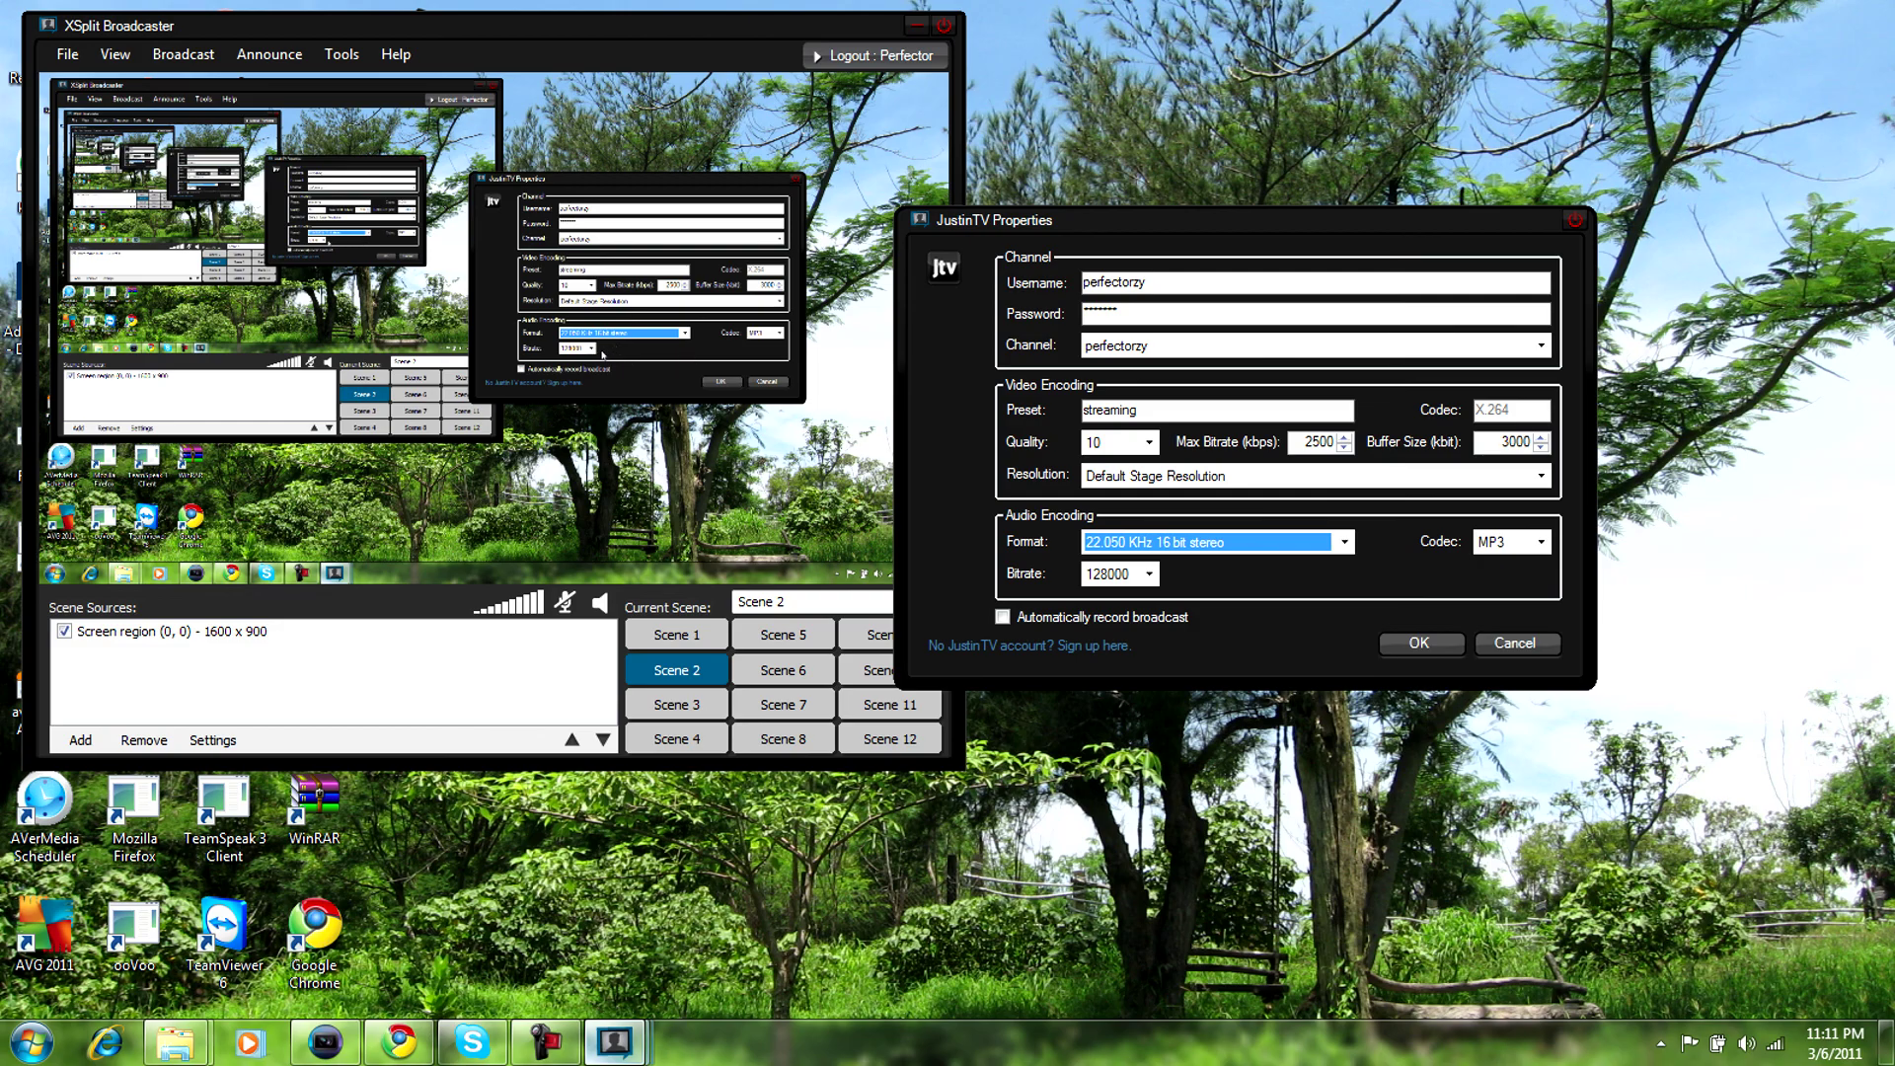
pyautogui.click(1145, 574)
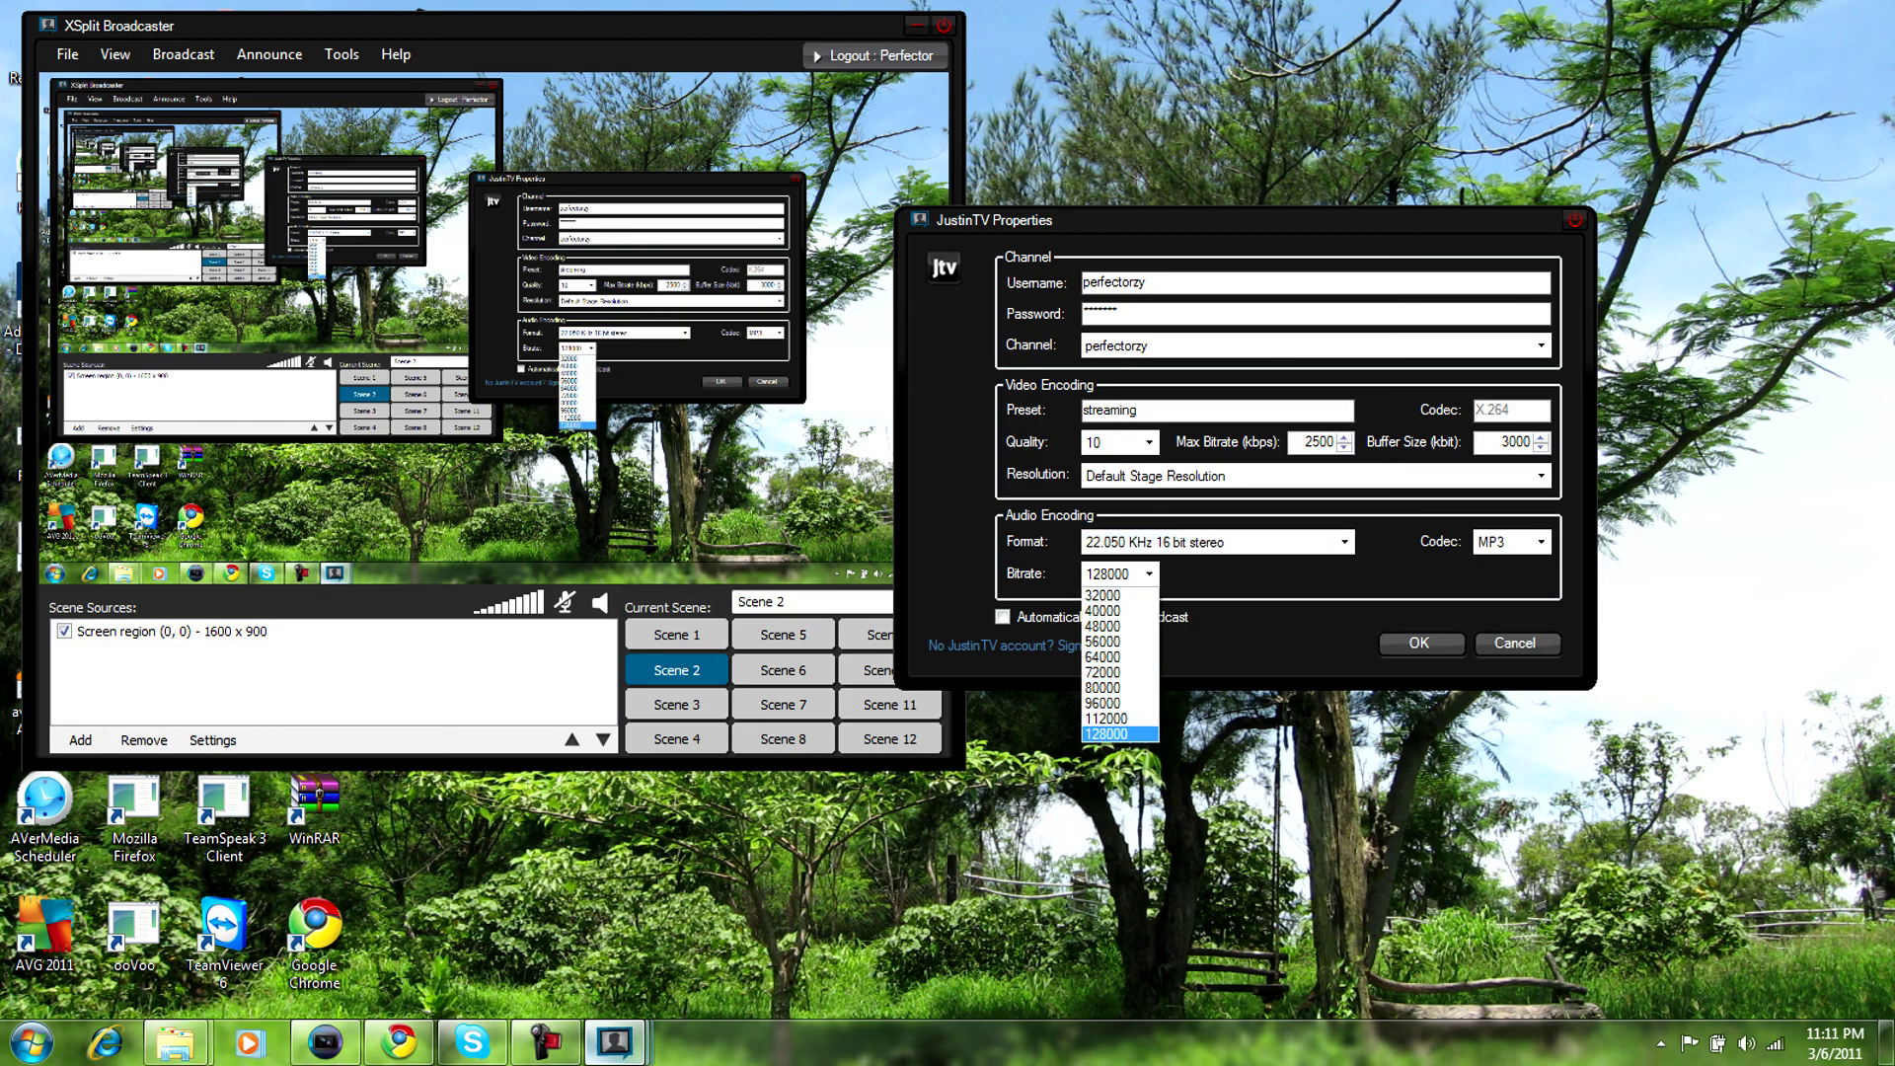
pyautogui.click(1135, 734)
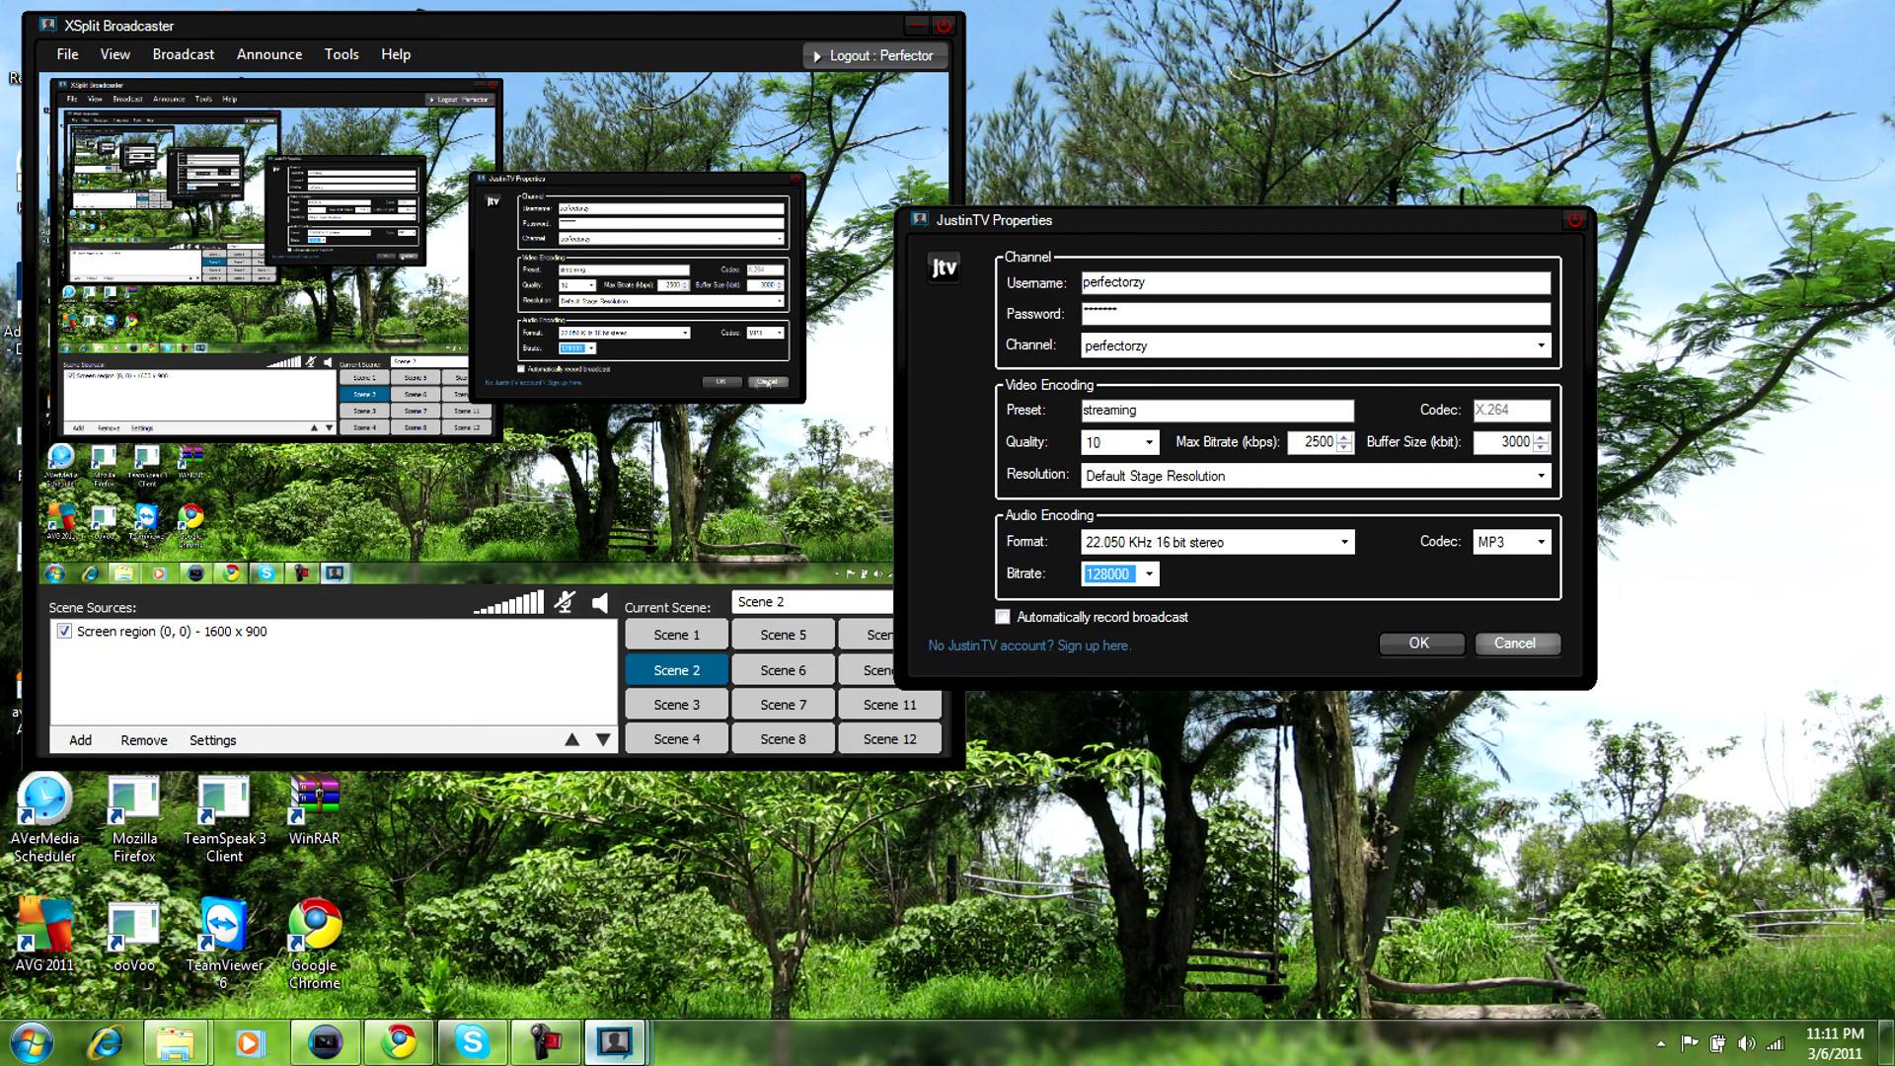
pyautogui.click(1515, 643)
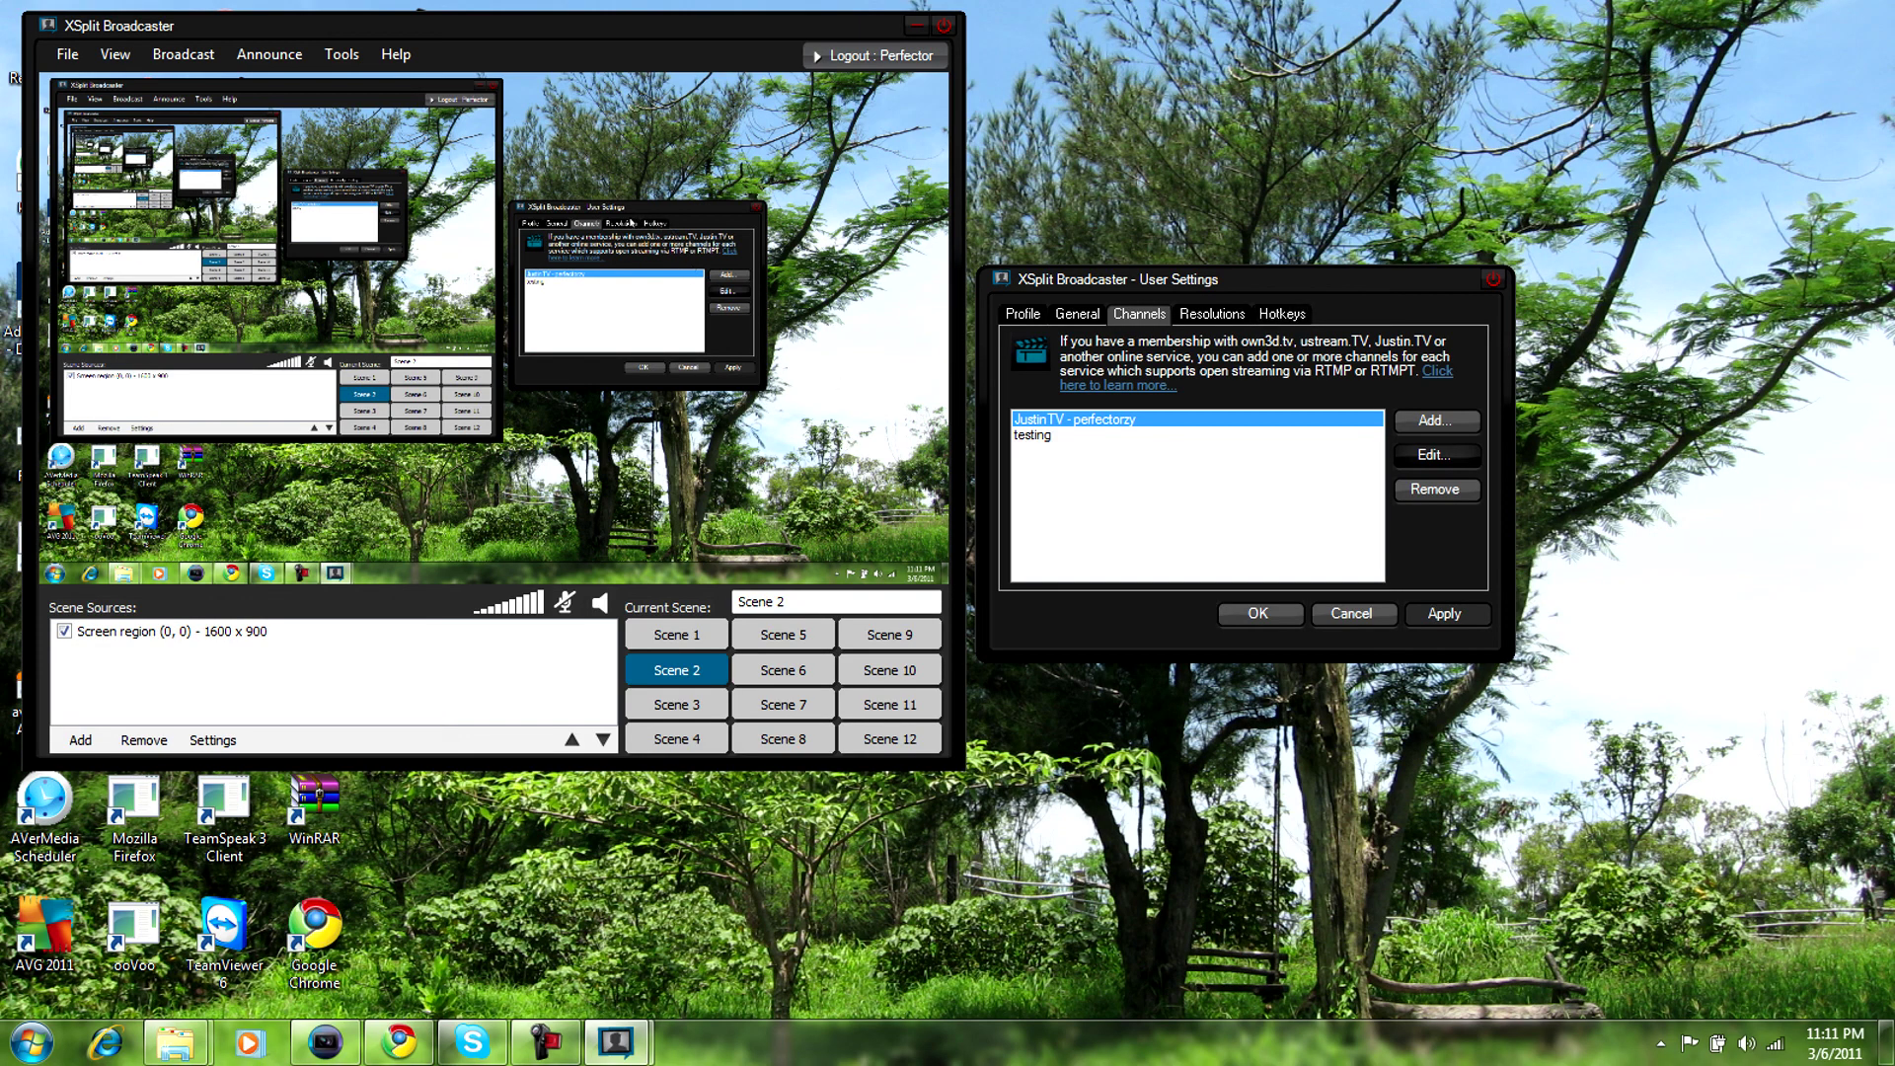
# Step: Examine which resolutions are enabled for the Broadcaster's resolution menu, from the smallest up to 1152 x 864
pyautogui.click(1212, 314)
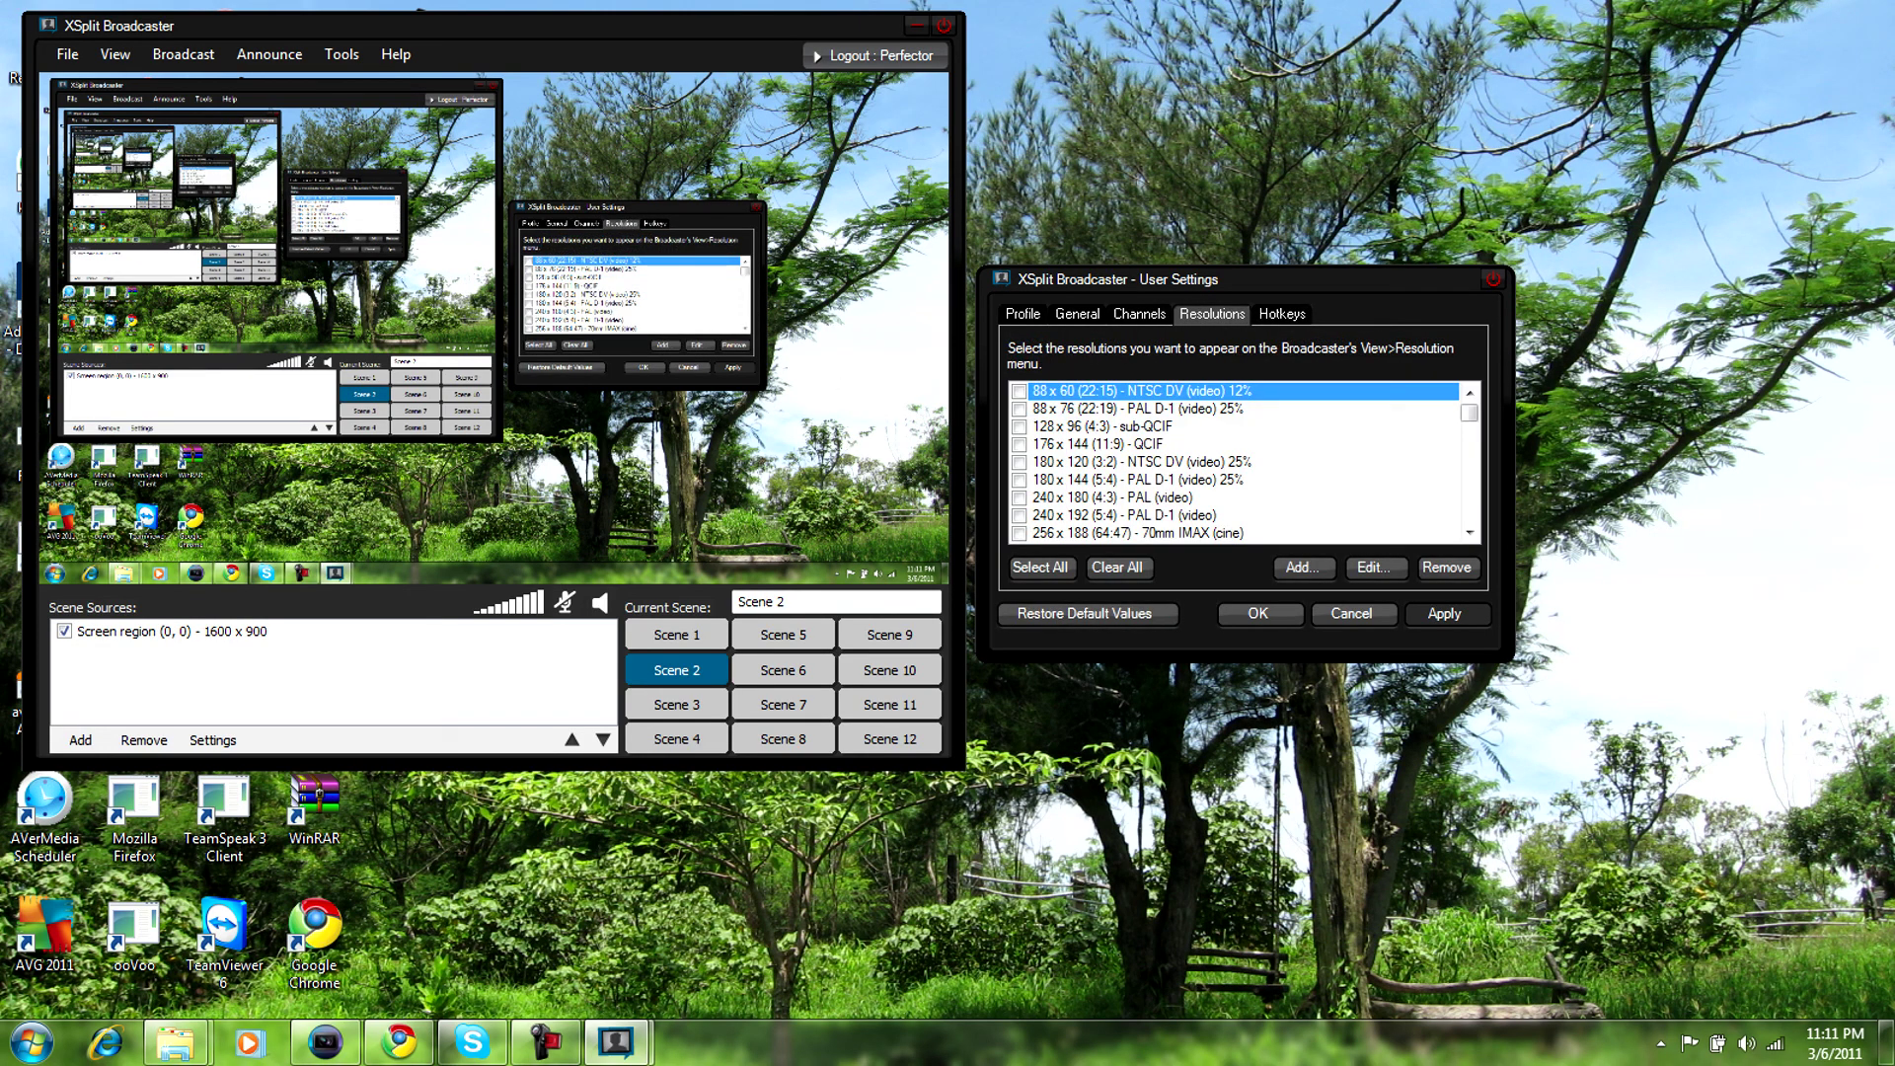
pyautogui.click(1470, 533)
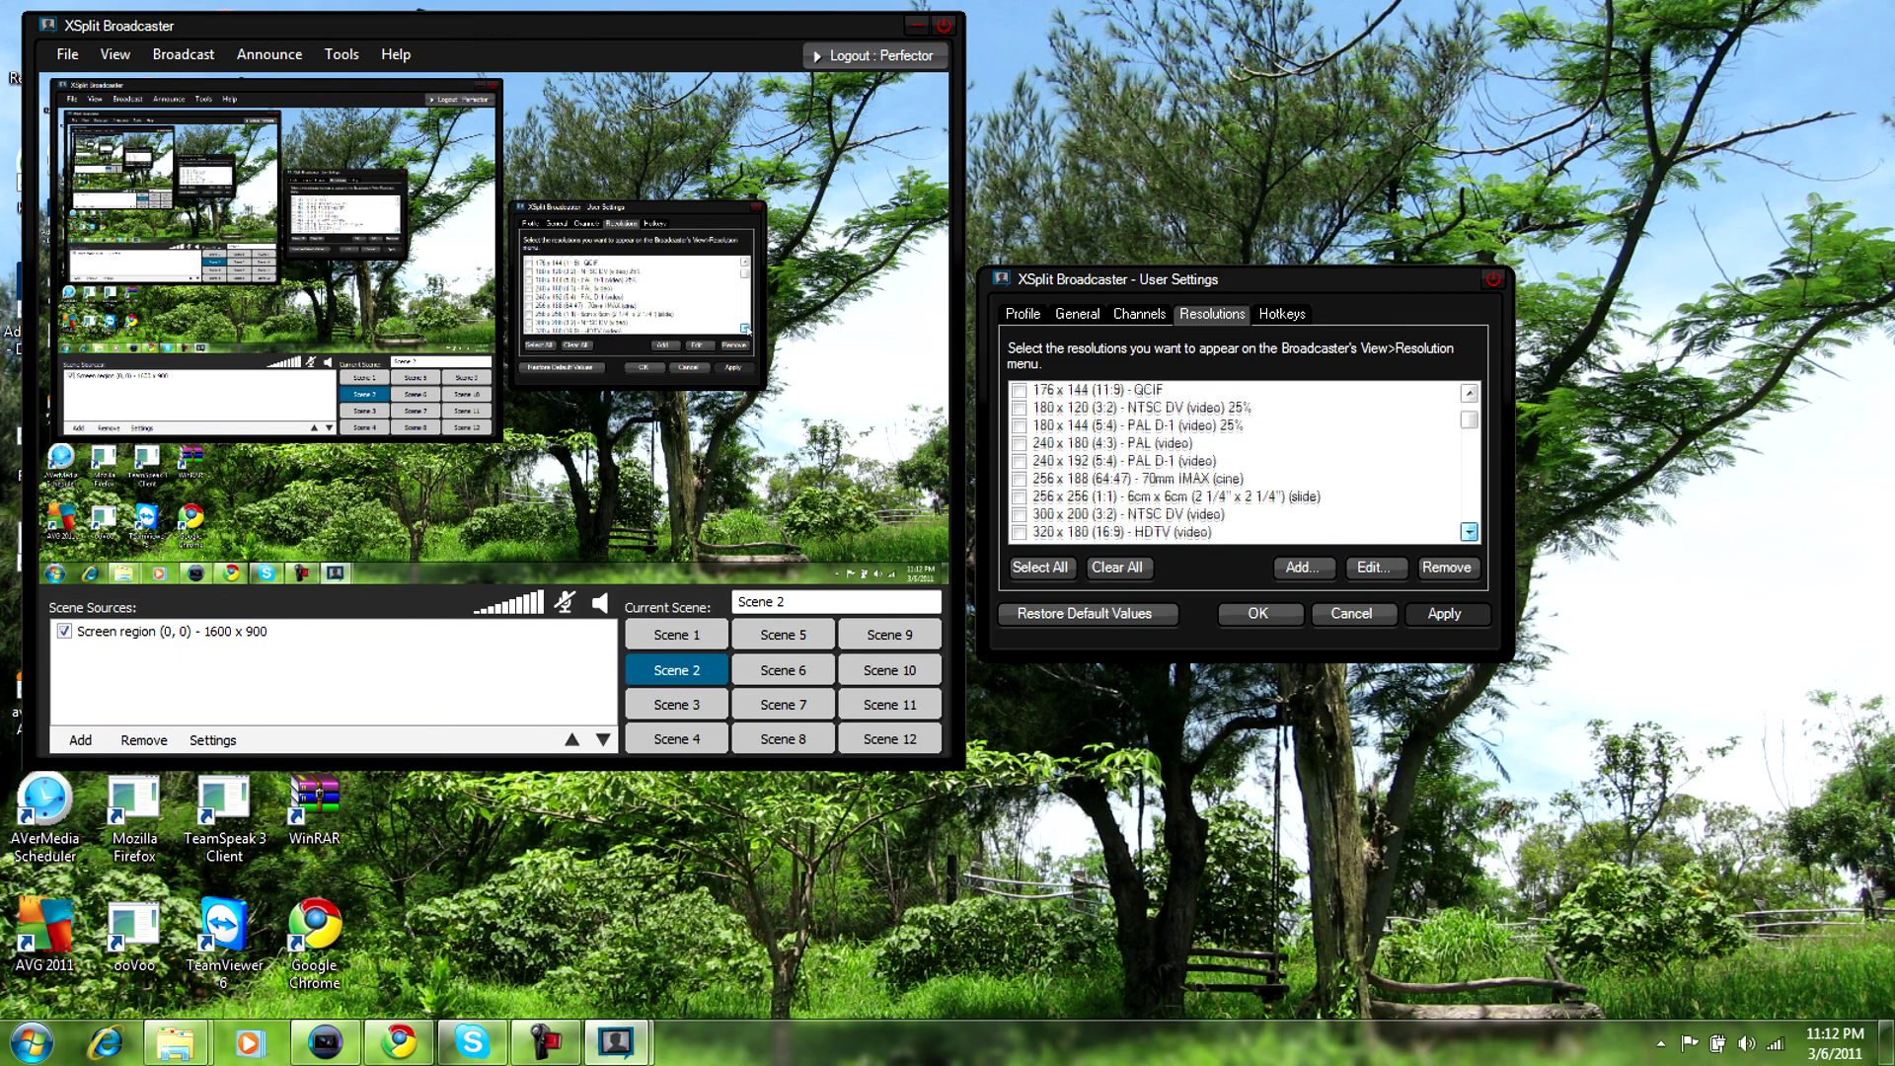
pyautogui.scroll(-2, 1469, 531)
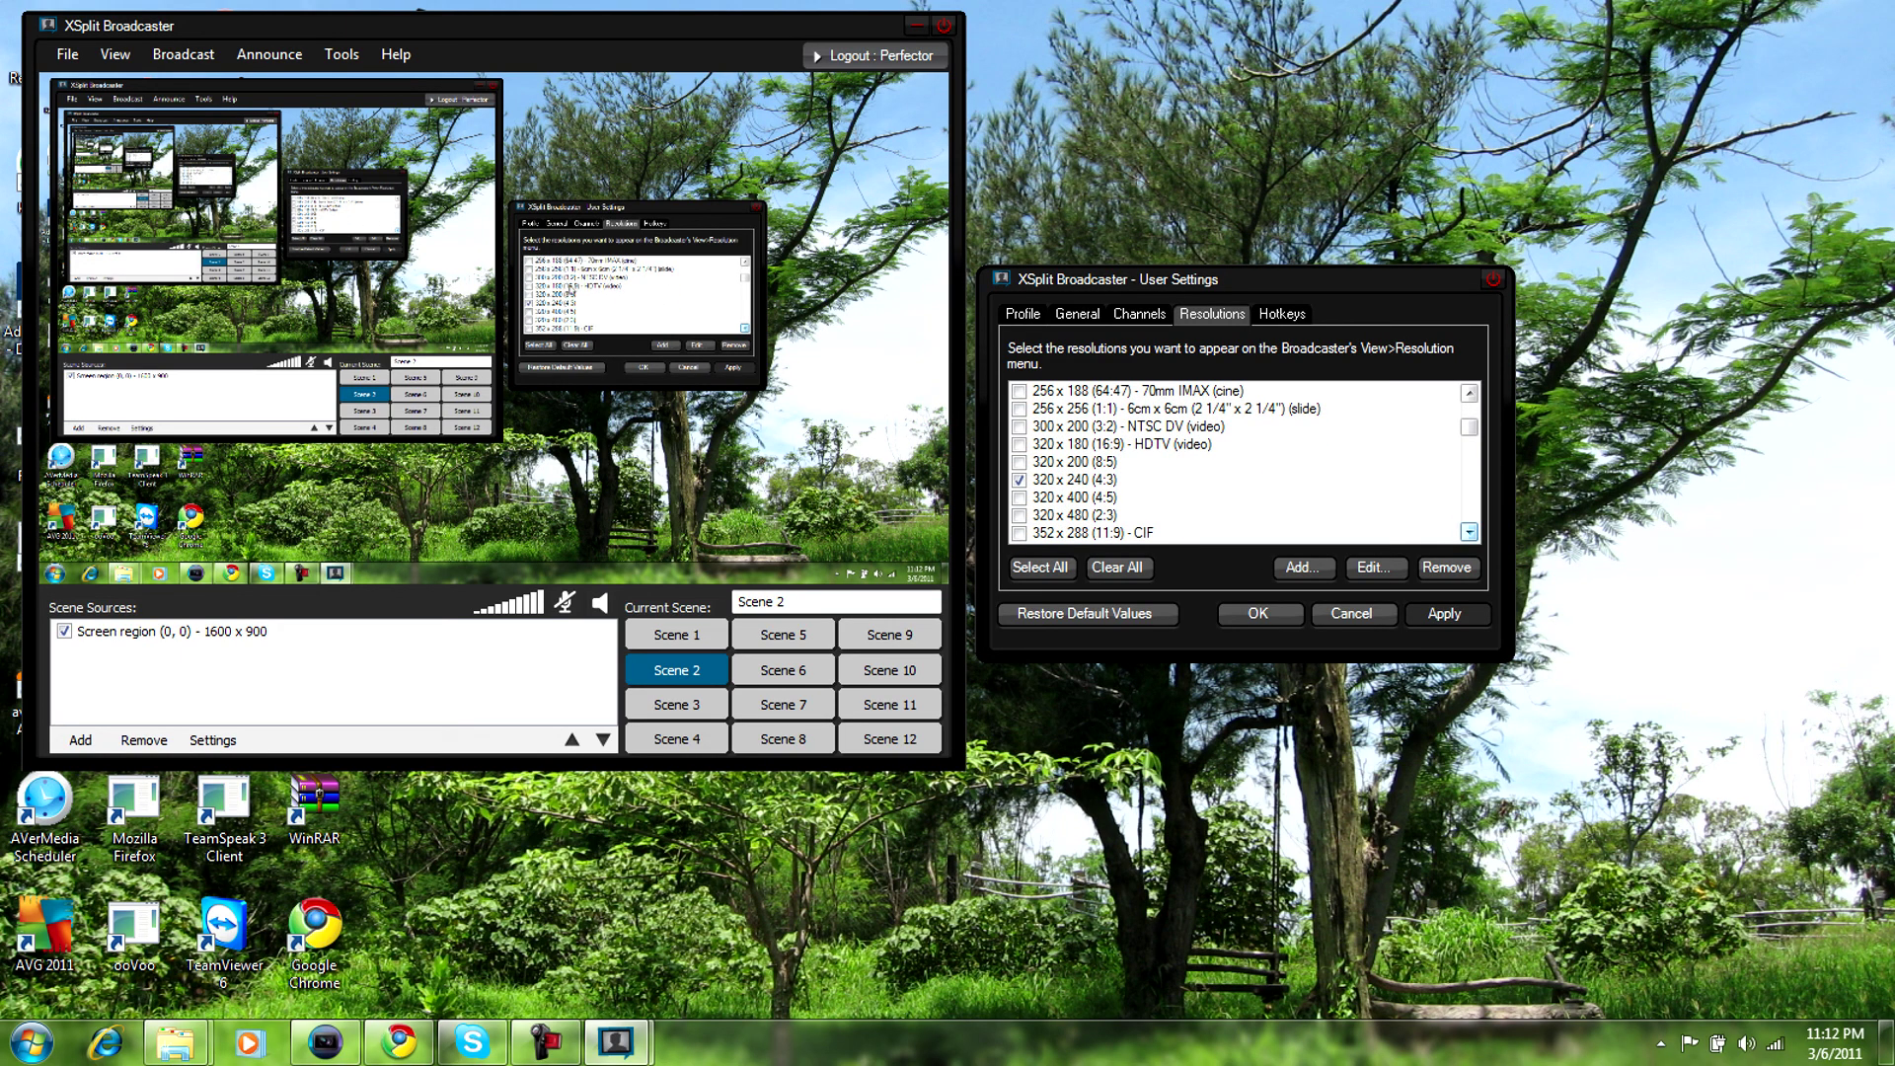
pyautogui.scroll(-2, 1470, 532)
pyautogui.scroll(-2, 1470, 532)
pyautogui.scroll(-2, 1470, 532)
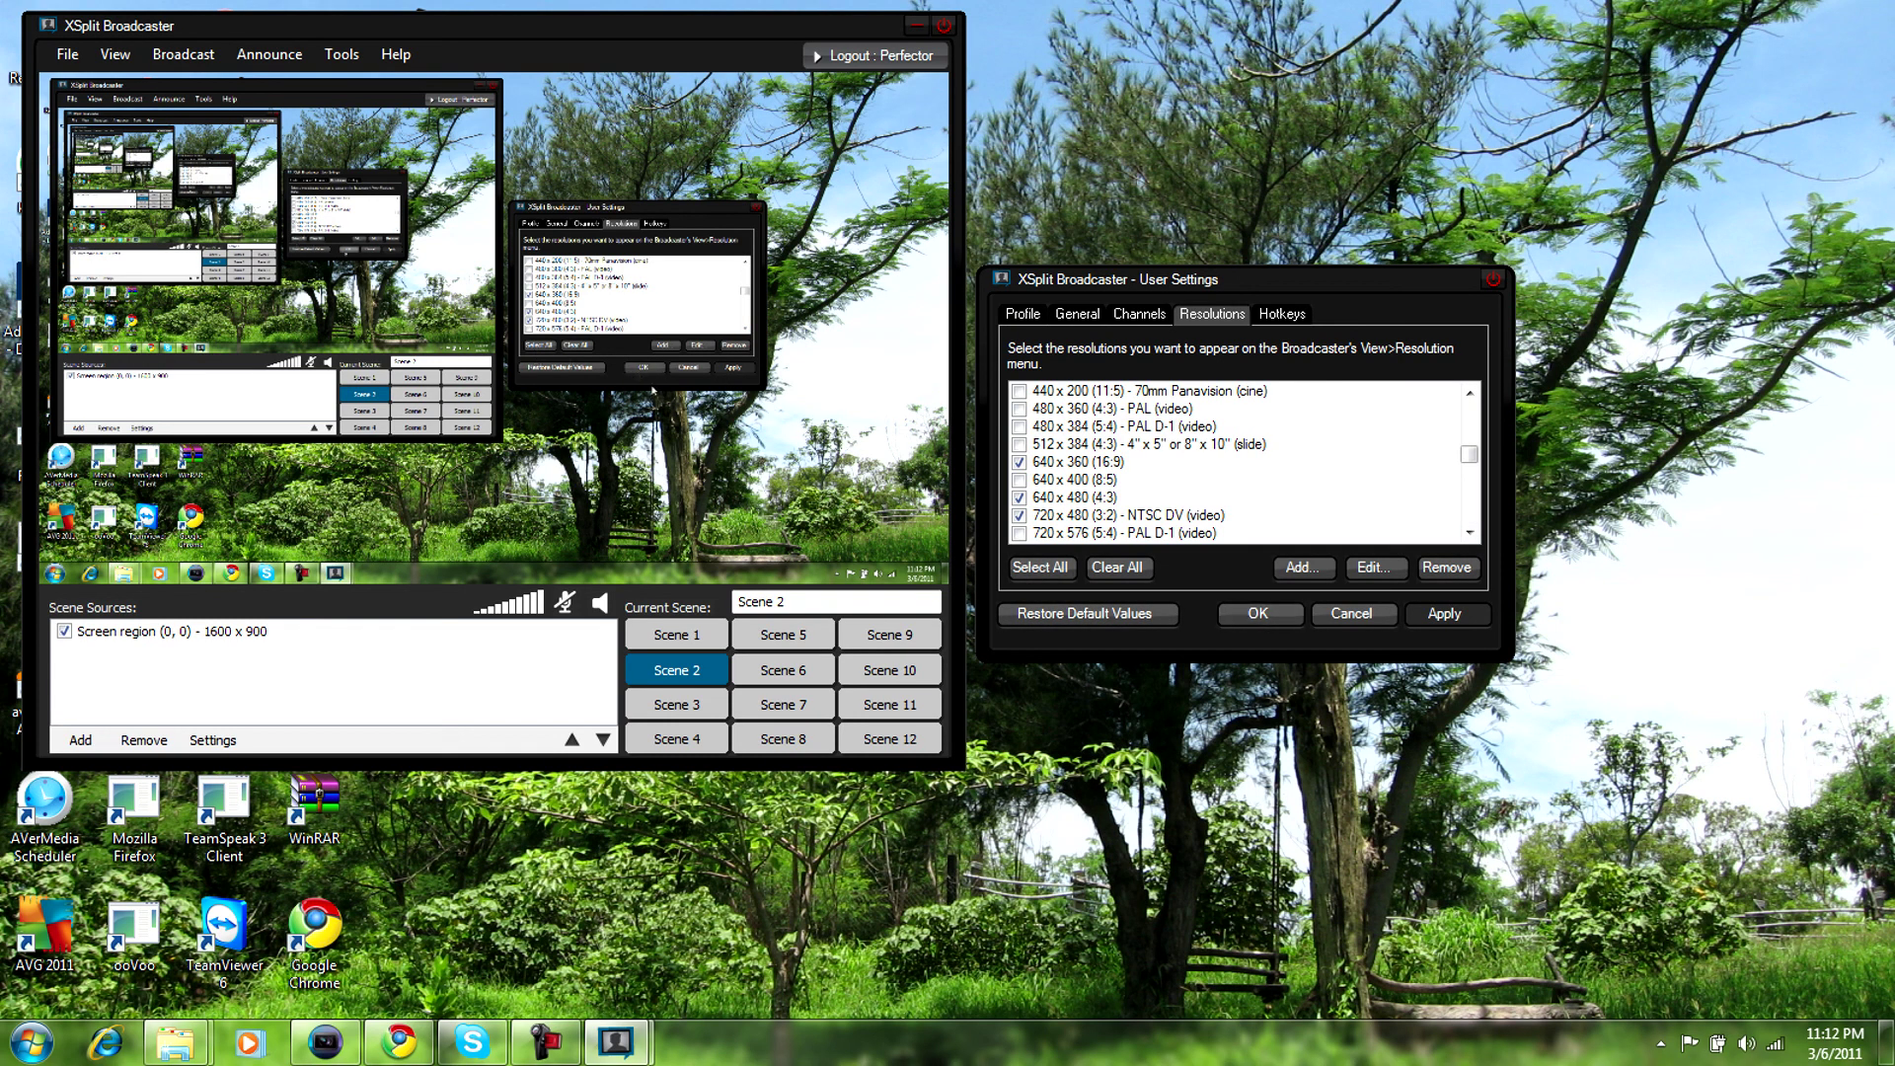
pyautogui.click(1470, 532)
pyautogui.click(1470, 532)
pyautogui.click(1470, 532)
pyautogui.click(1469, 532)
pyautogui.click(1470, 532)
pyautogui.click(1469, 532)
pyautogui.click(1469, 532)
pyautogui.click(1469, 532)
pyautogui.click(1470, 532)
pyautogui.click(1470, 532)
pyautogui.click(1470, 532)
pyautogui.click(1470, 532)
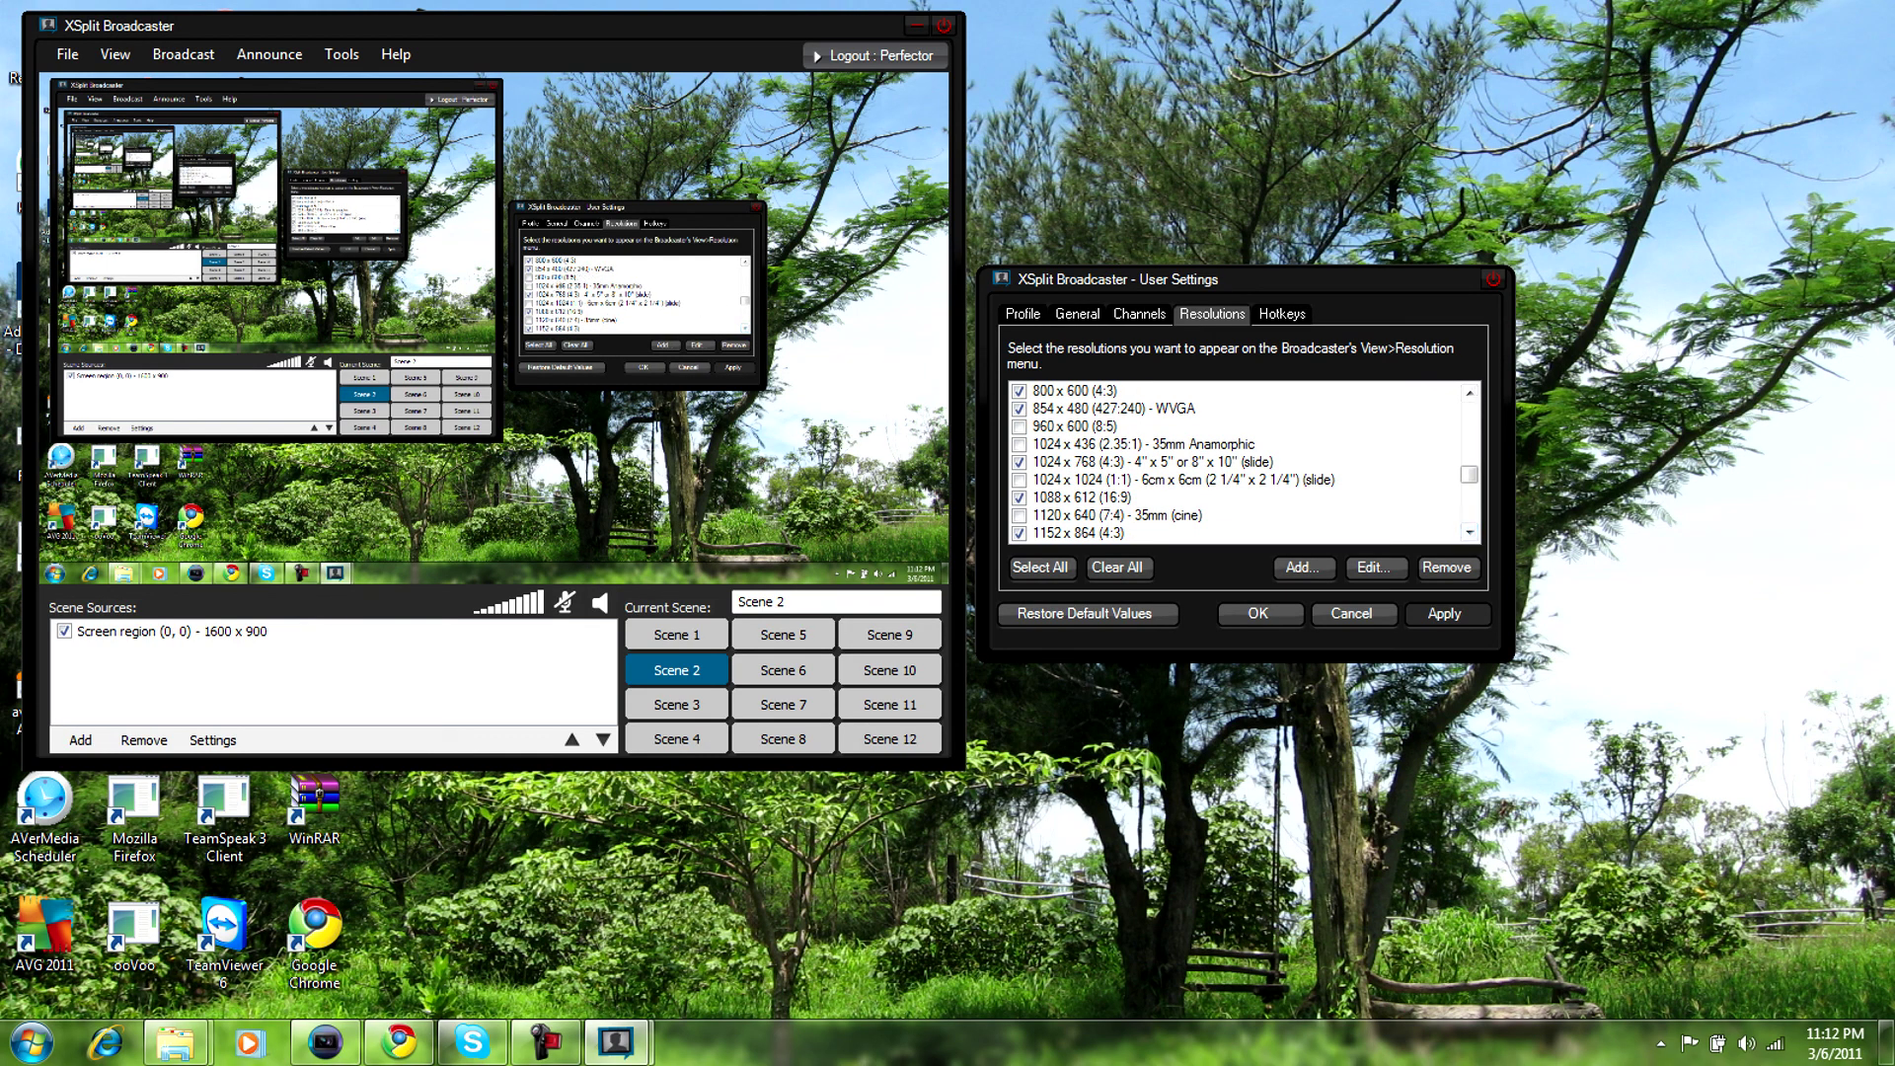
# Step: Close the user settings without changes and exit XSplit Broadcaster
pyautogui.click(1492, 279)
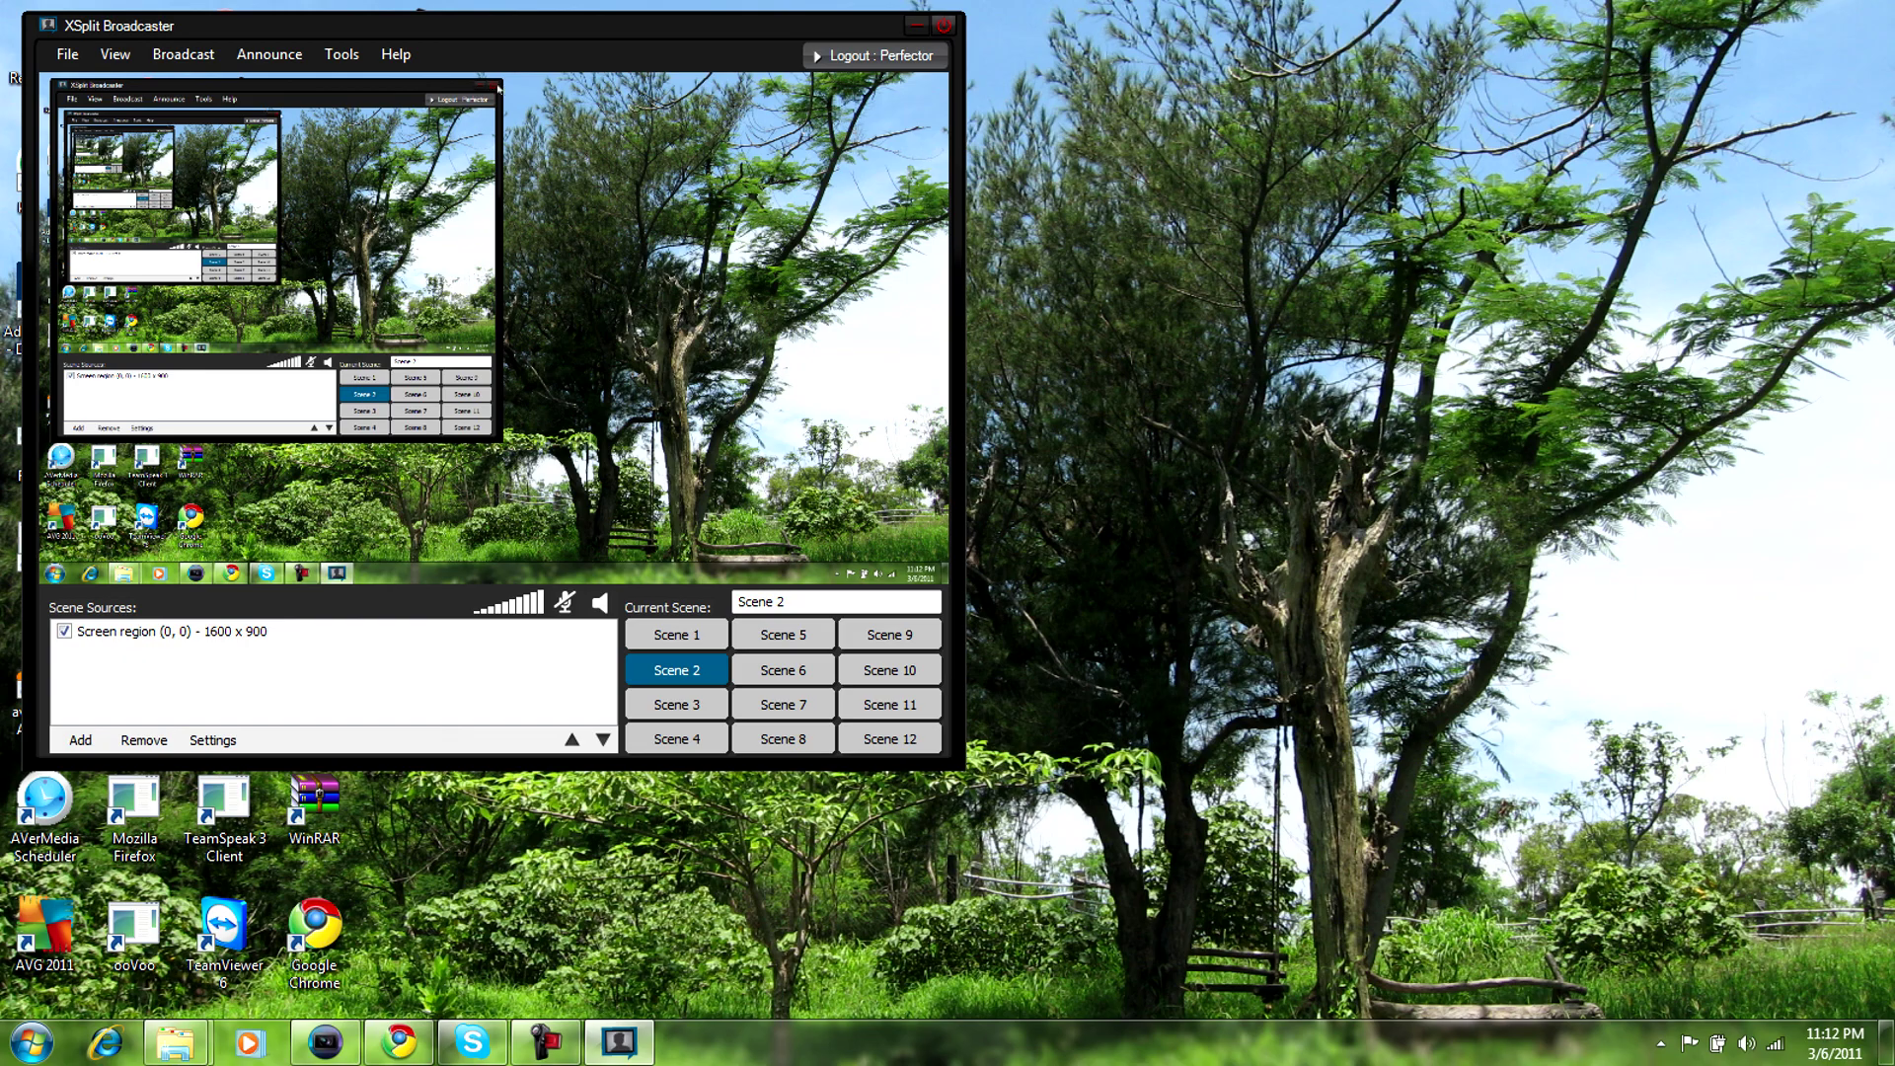
pyautogui.click(944, 24)
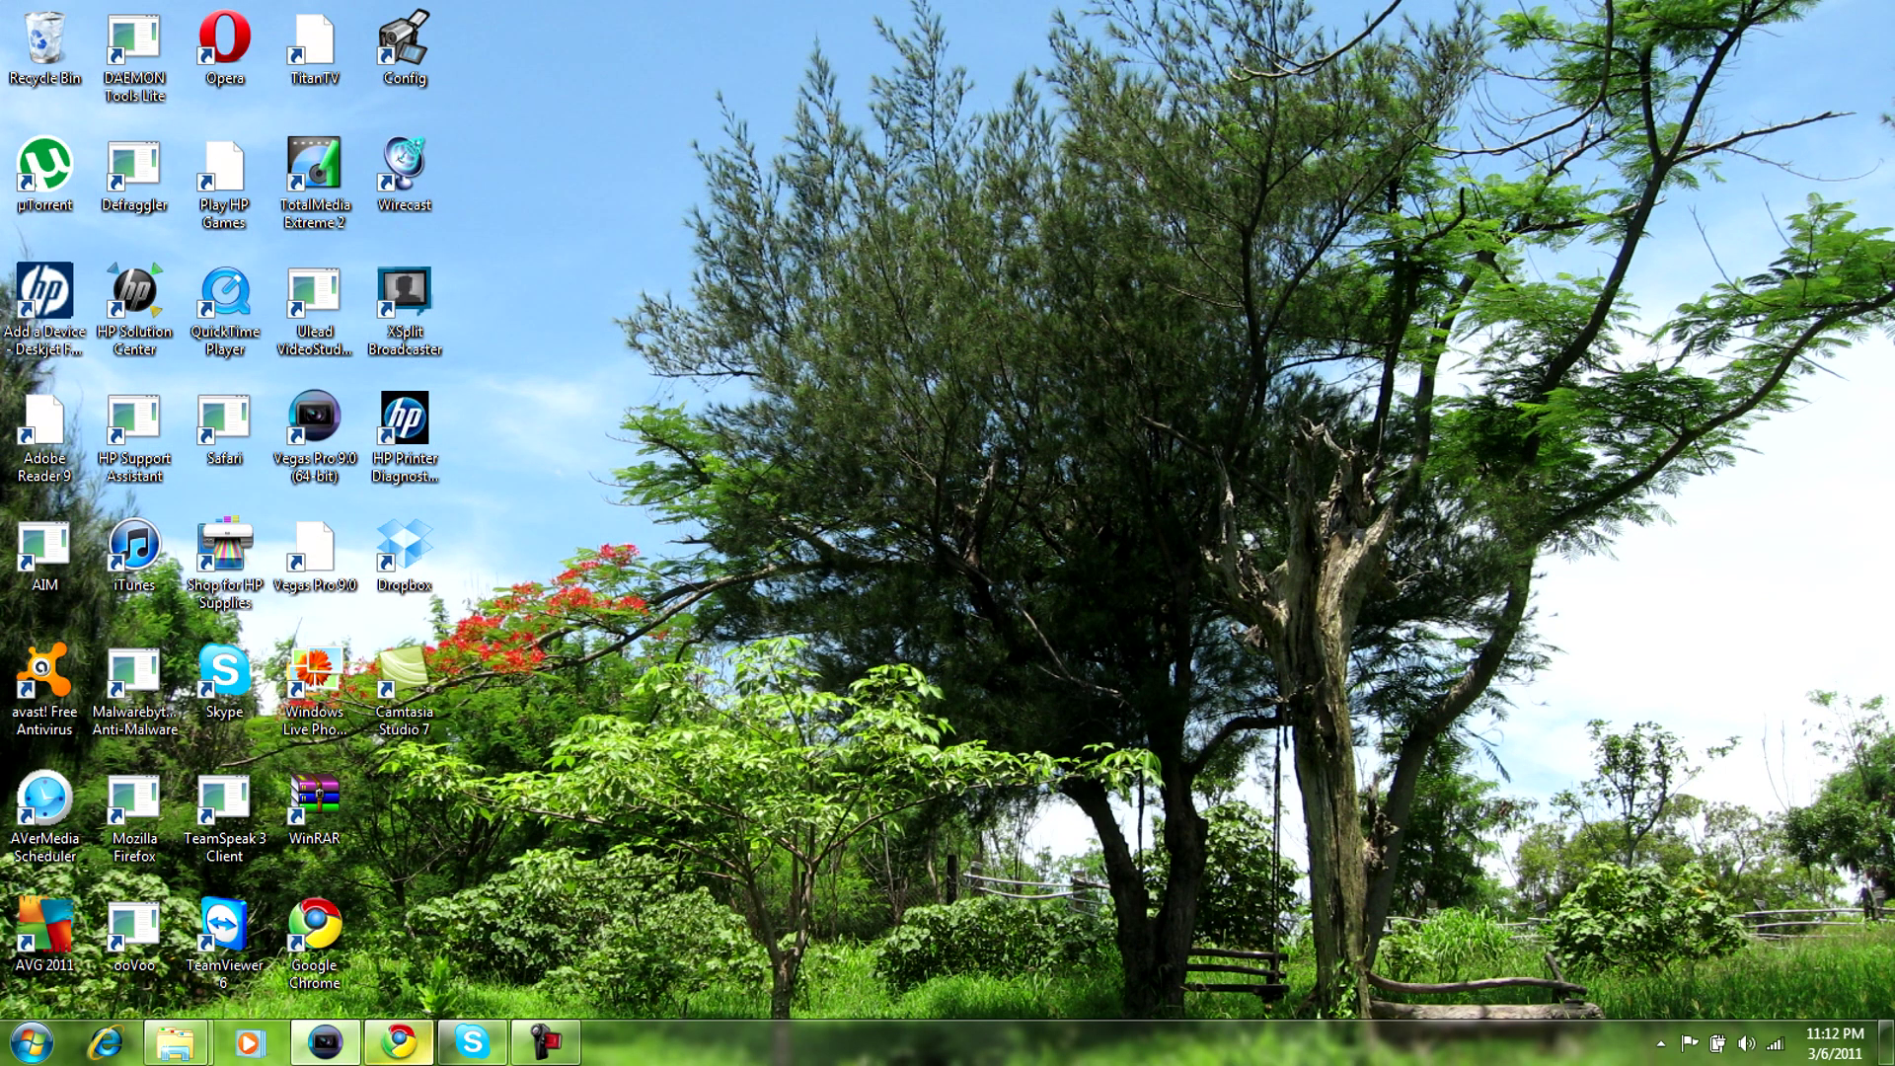
# Step: Switch to Chrome and open the signed-in account's own Justin.tv channel page, selecting its web address
pyautogui.click(398, 1041)
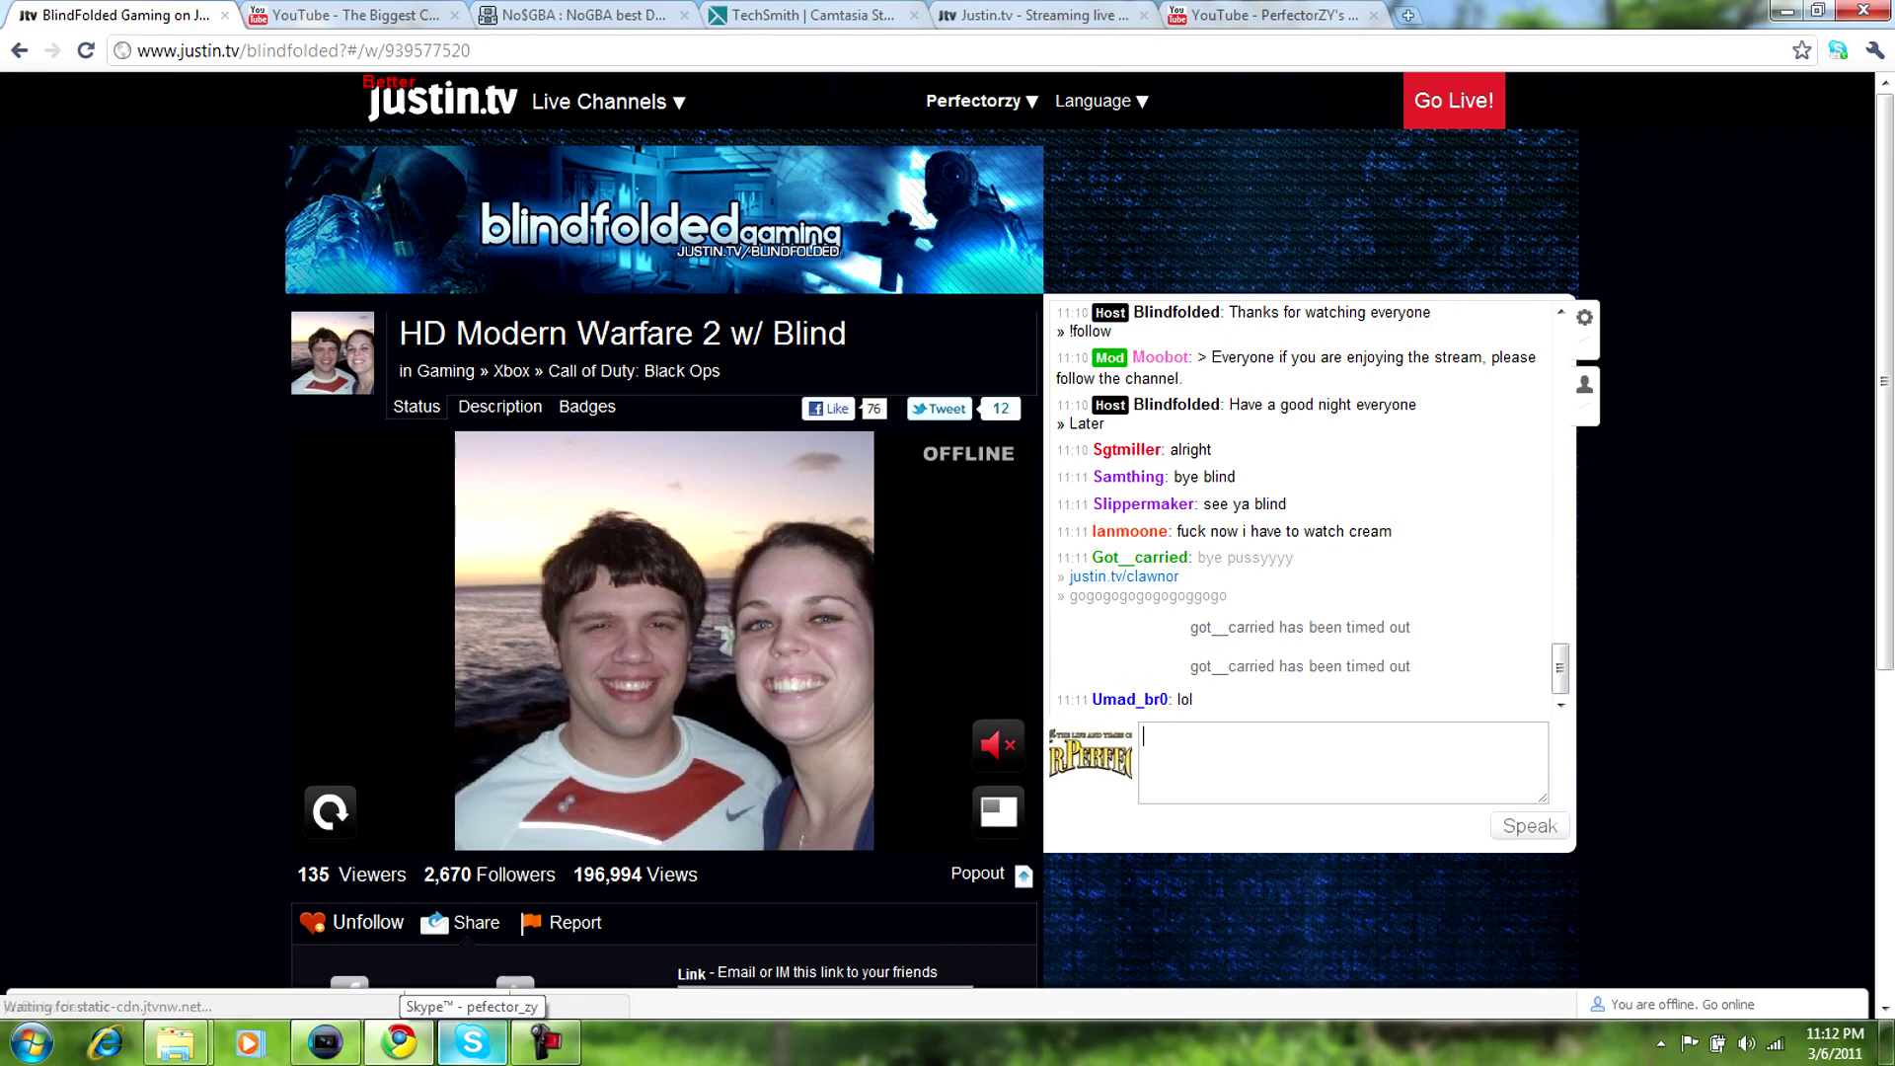
pyautogui.click(1143, 735)
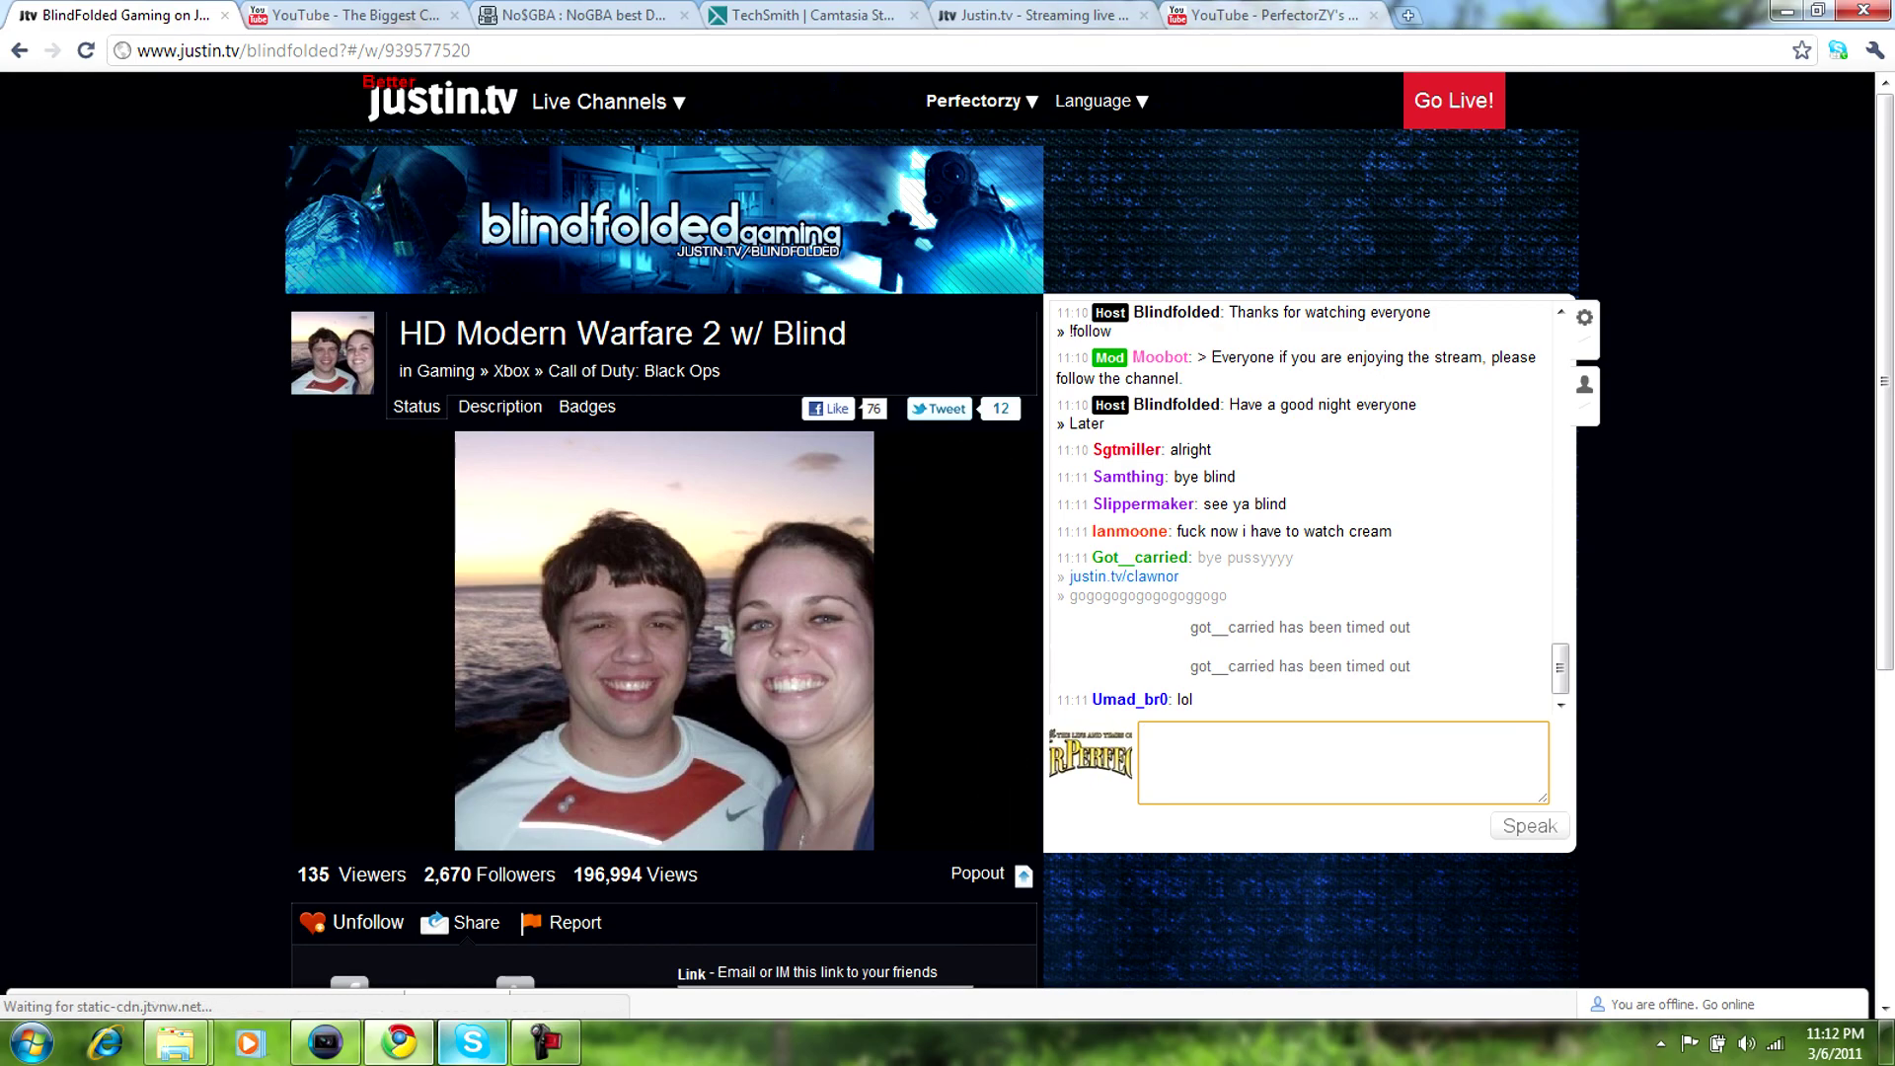
pyautogui.click(1268, 14)
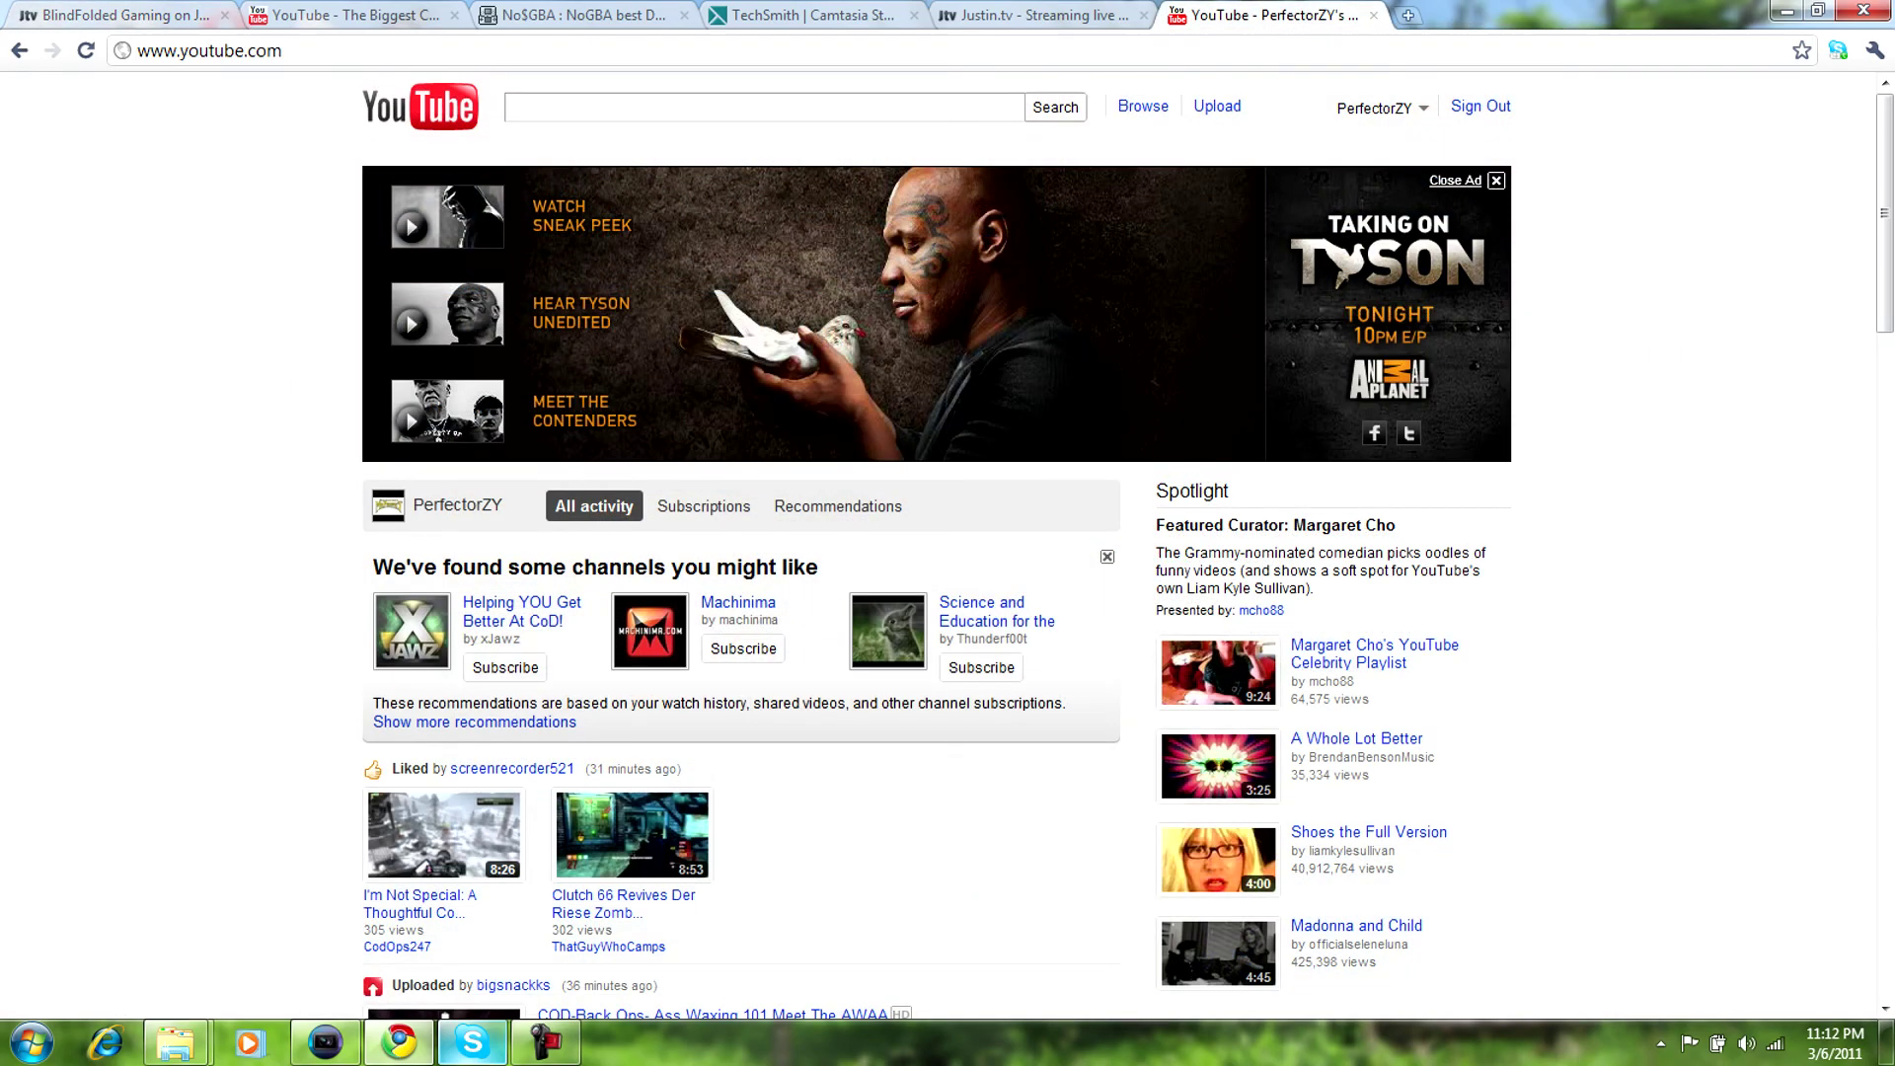
pyautogui.click(1056, 15)
pyautogui.click(977, 102)
pyautogui.click(848, 236)
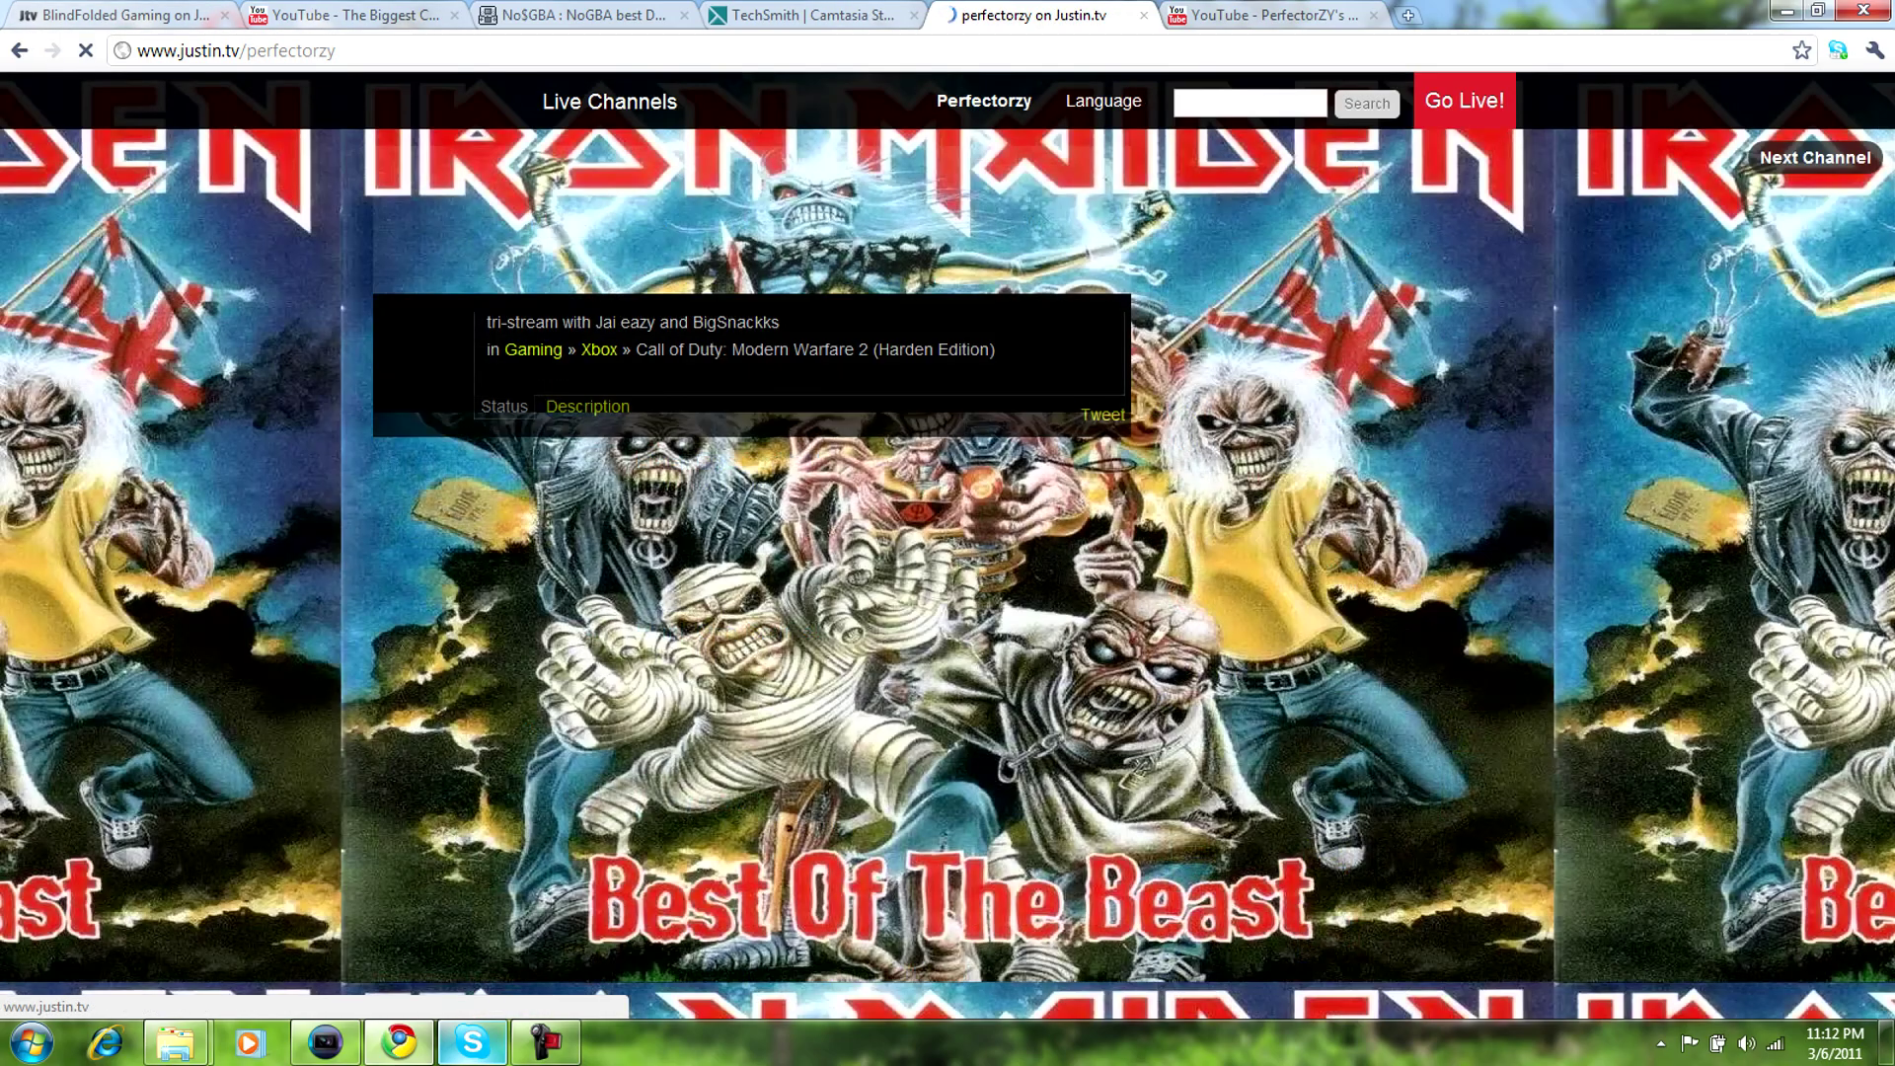
pyautogui.click(237, 50)
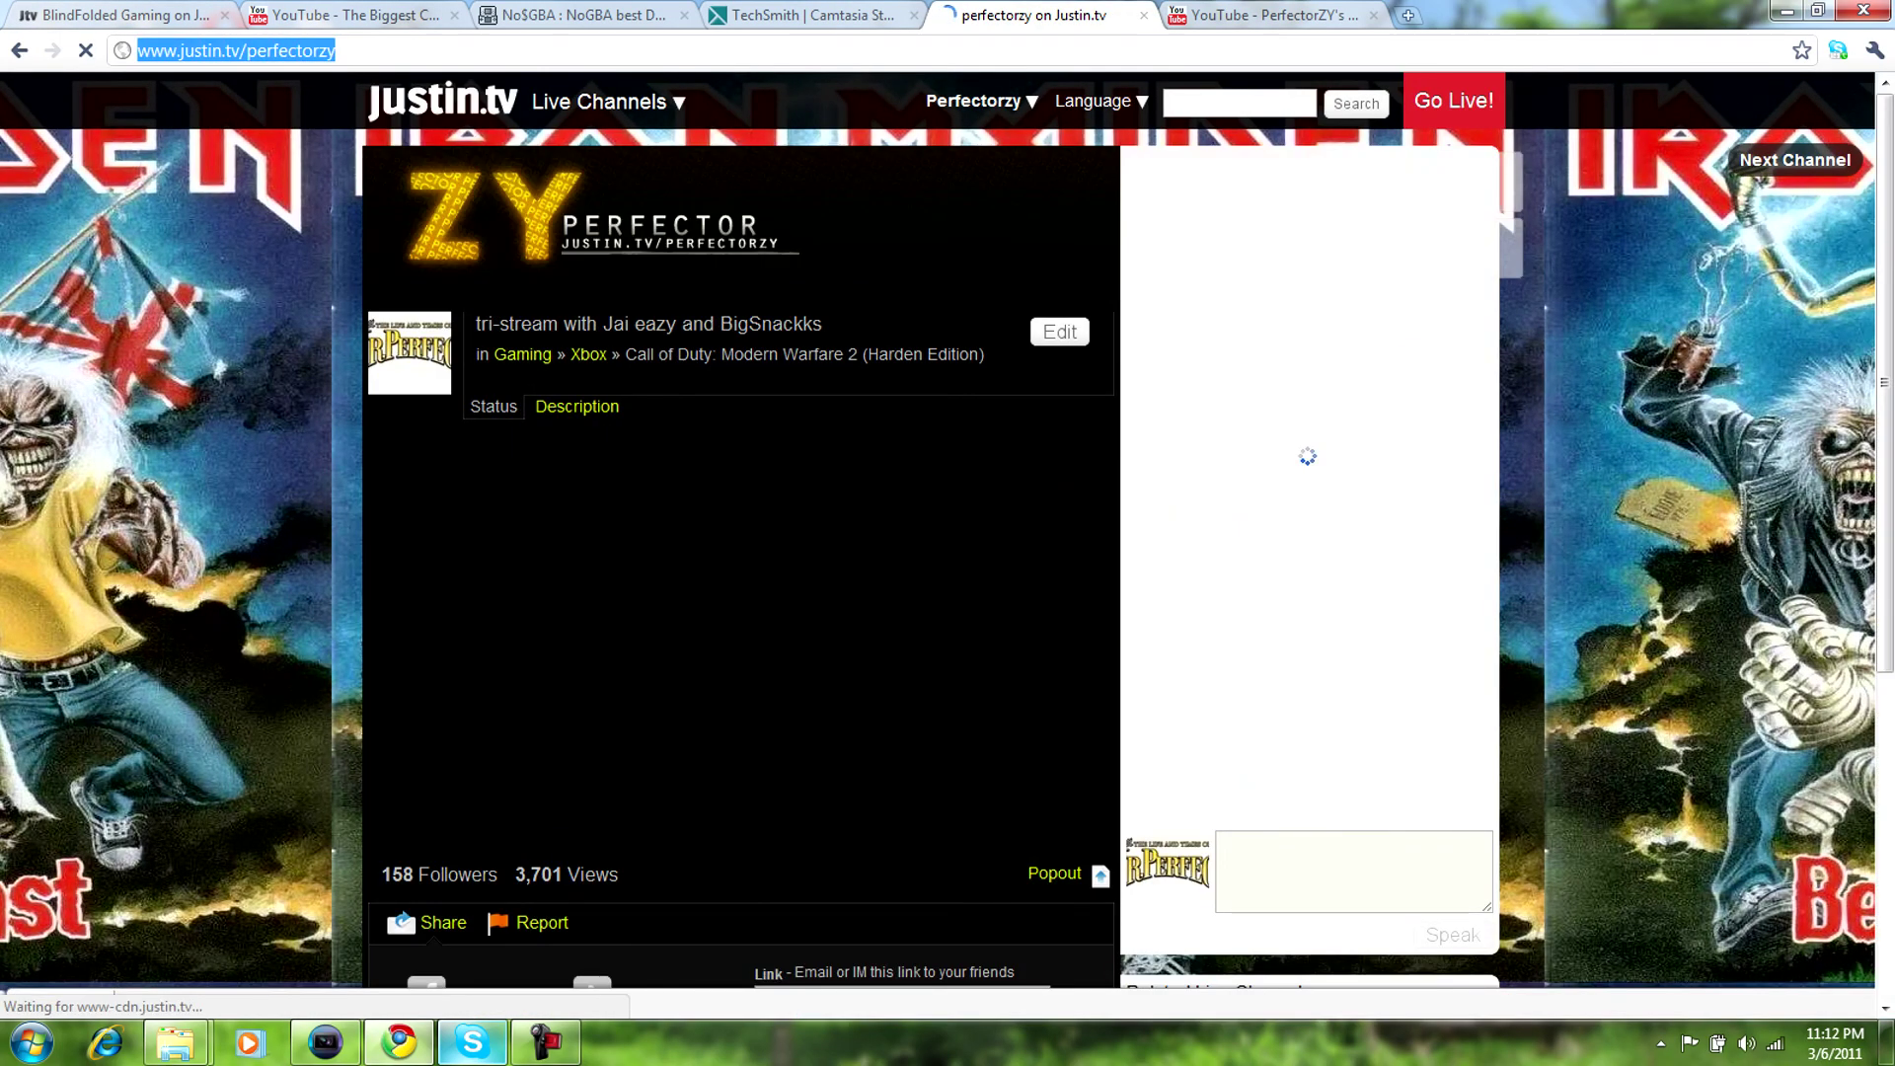
# Step: Look through the activity feed on the YouTube home page and view the open "The Biggest Comeback in MW2 history" video page
pyautogui.click(1274, 15)
pyautogui.hotkey('ctrl', 'Tab')
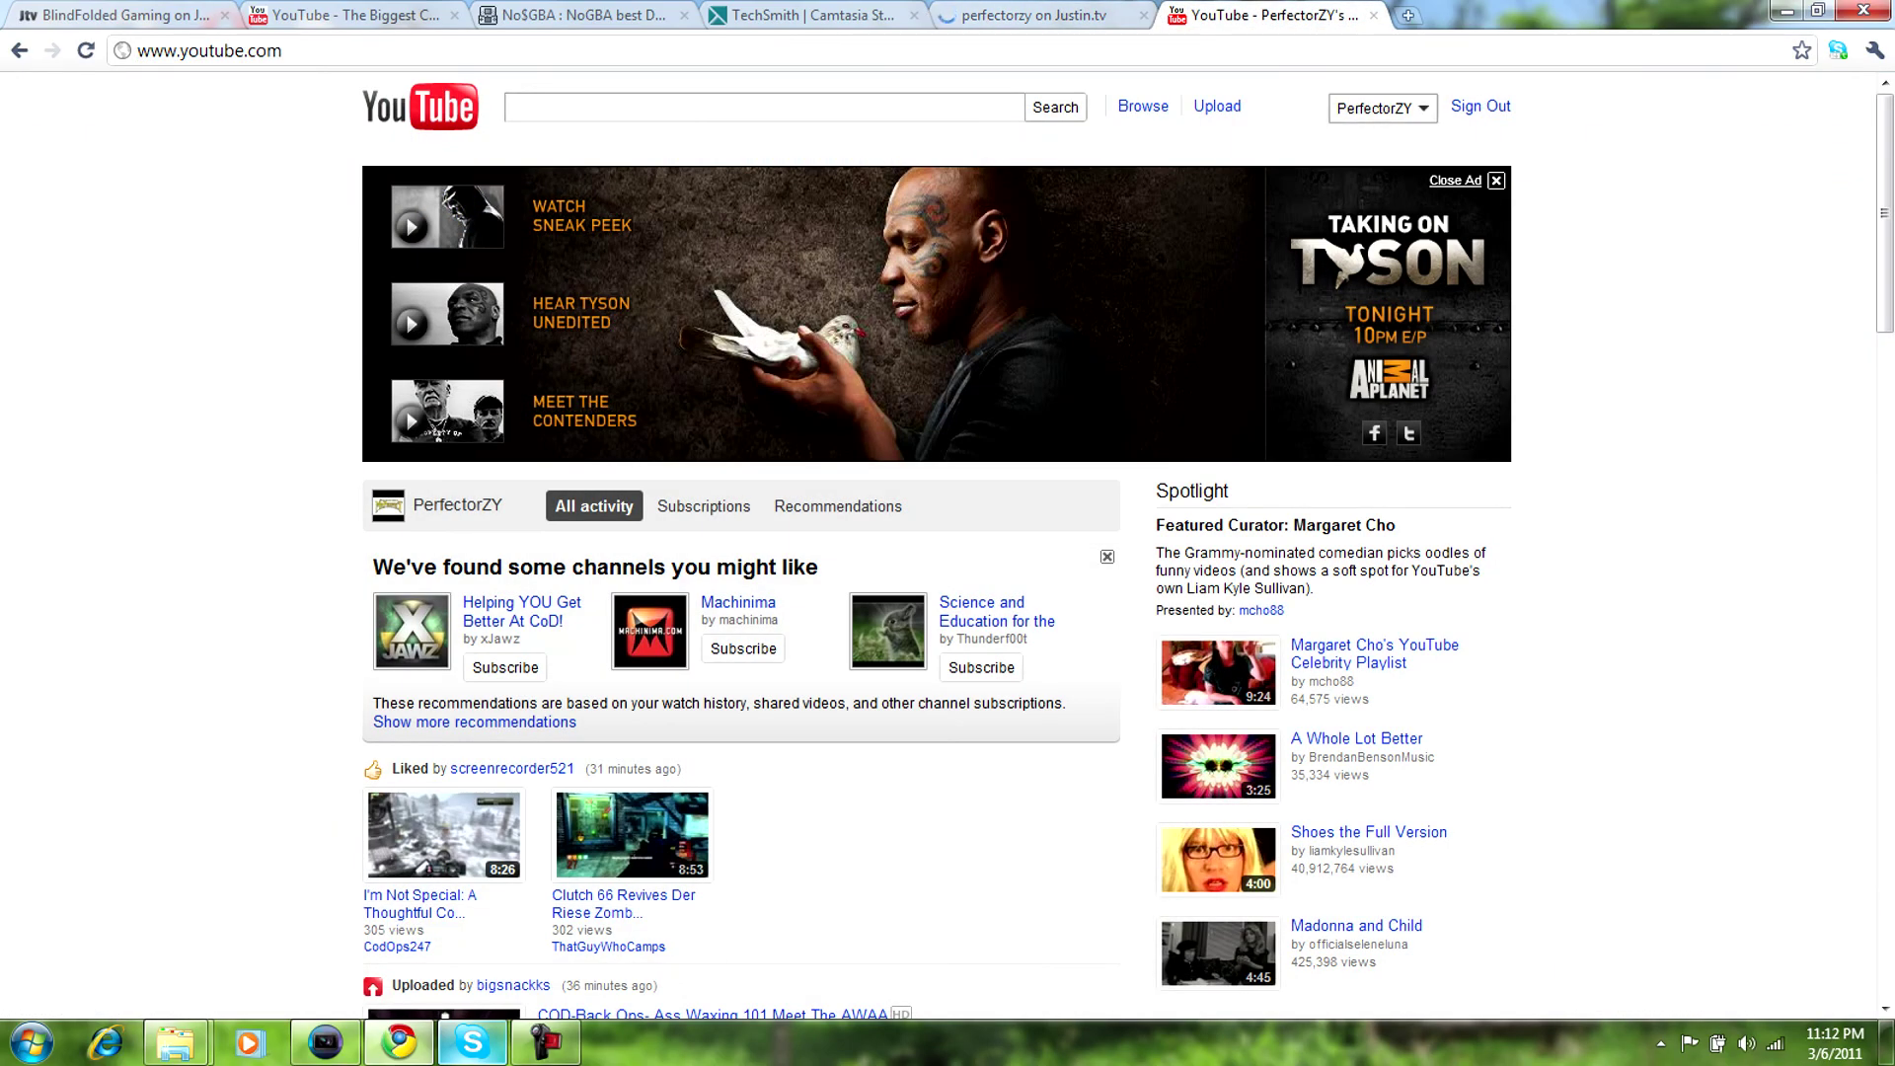
pyautogui.click(1381, 107)
pyautogui.scroll(-2, 938, 542)
pyautogui.scroll(-6, 937, 542)
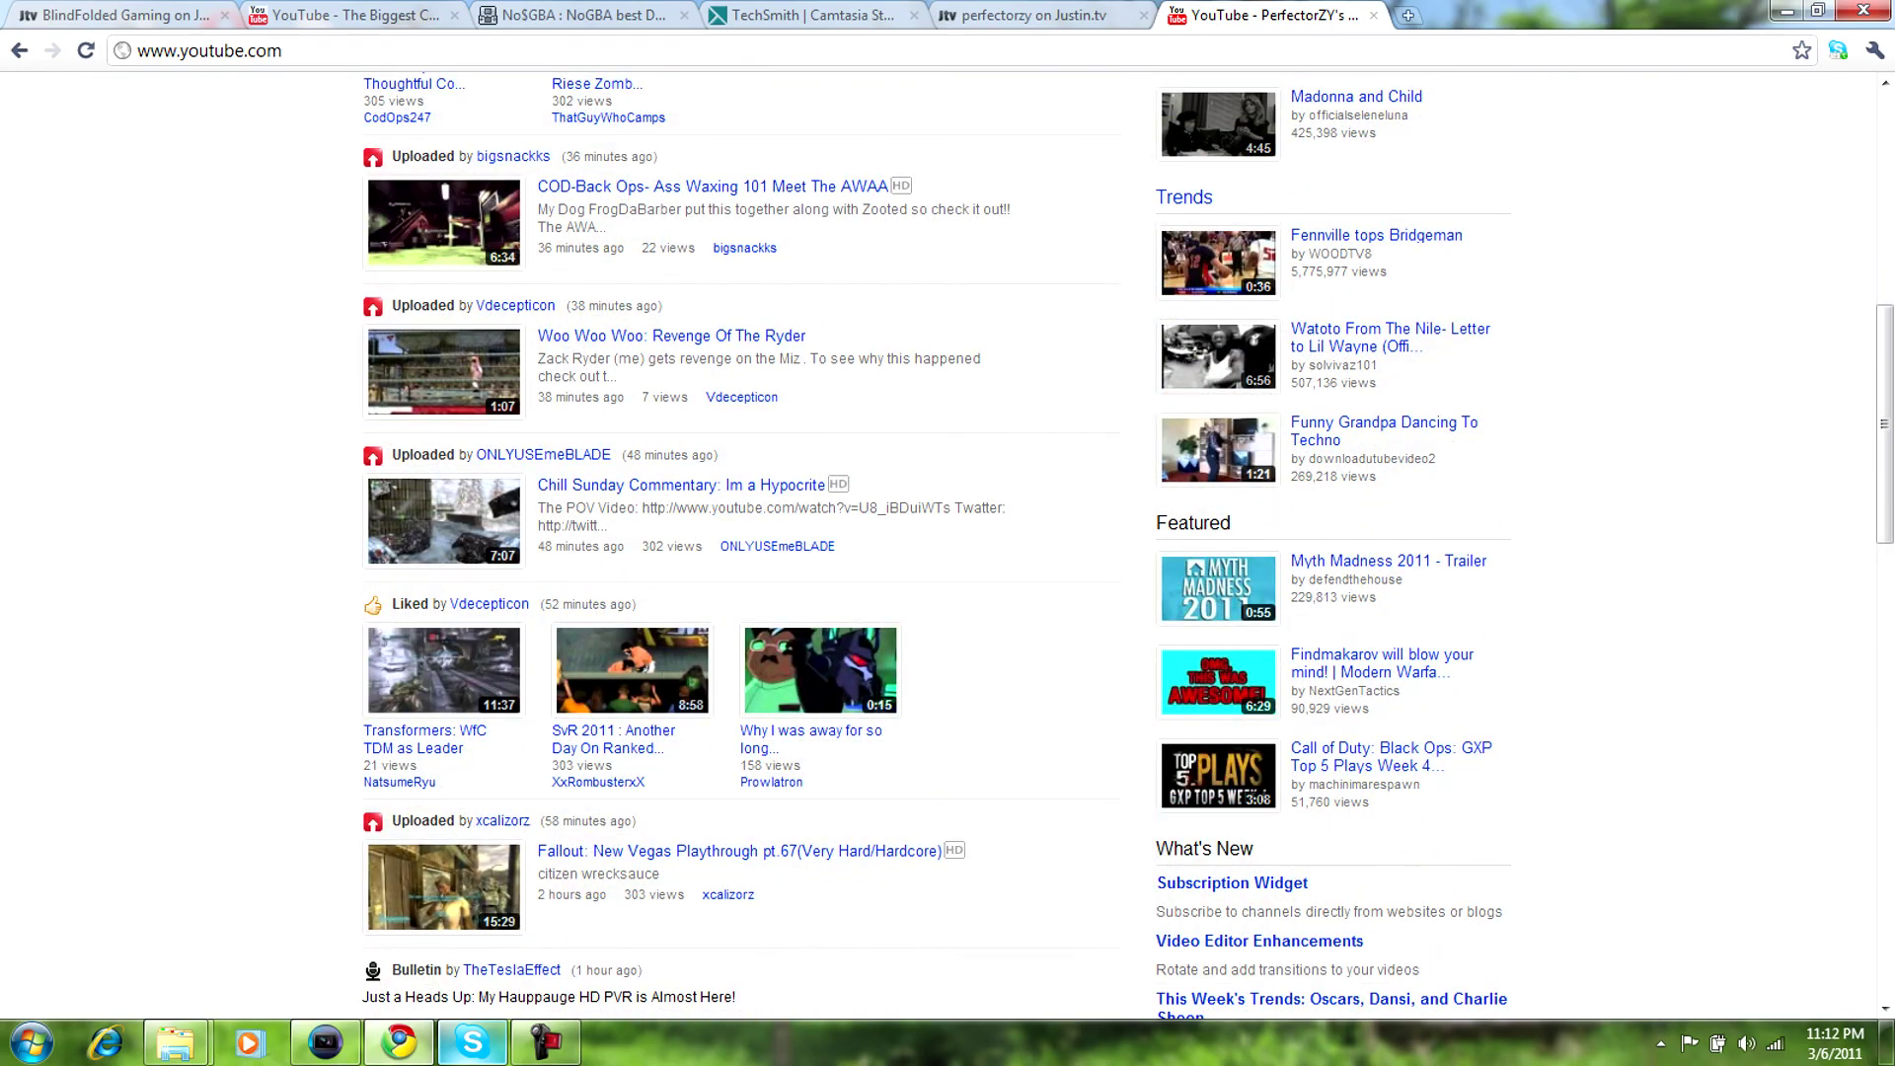
pyautogui.scroll(8, 937, 543)
pyautogui.click(340, 16)
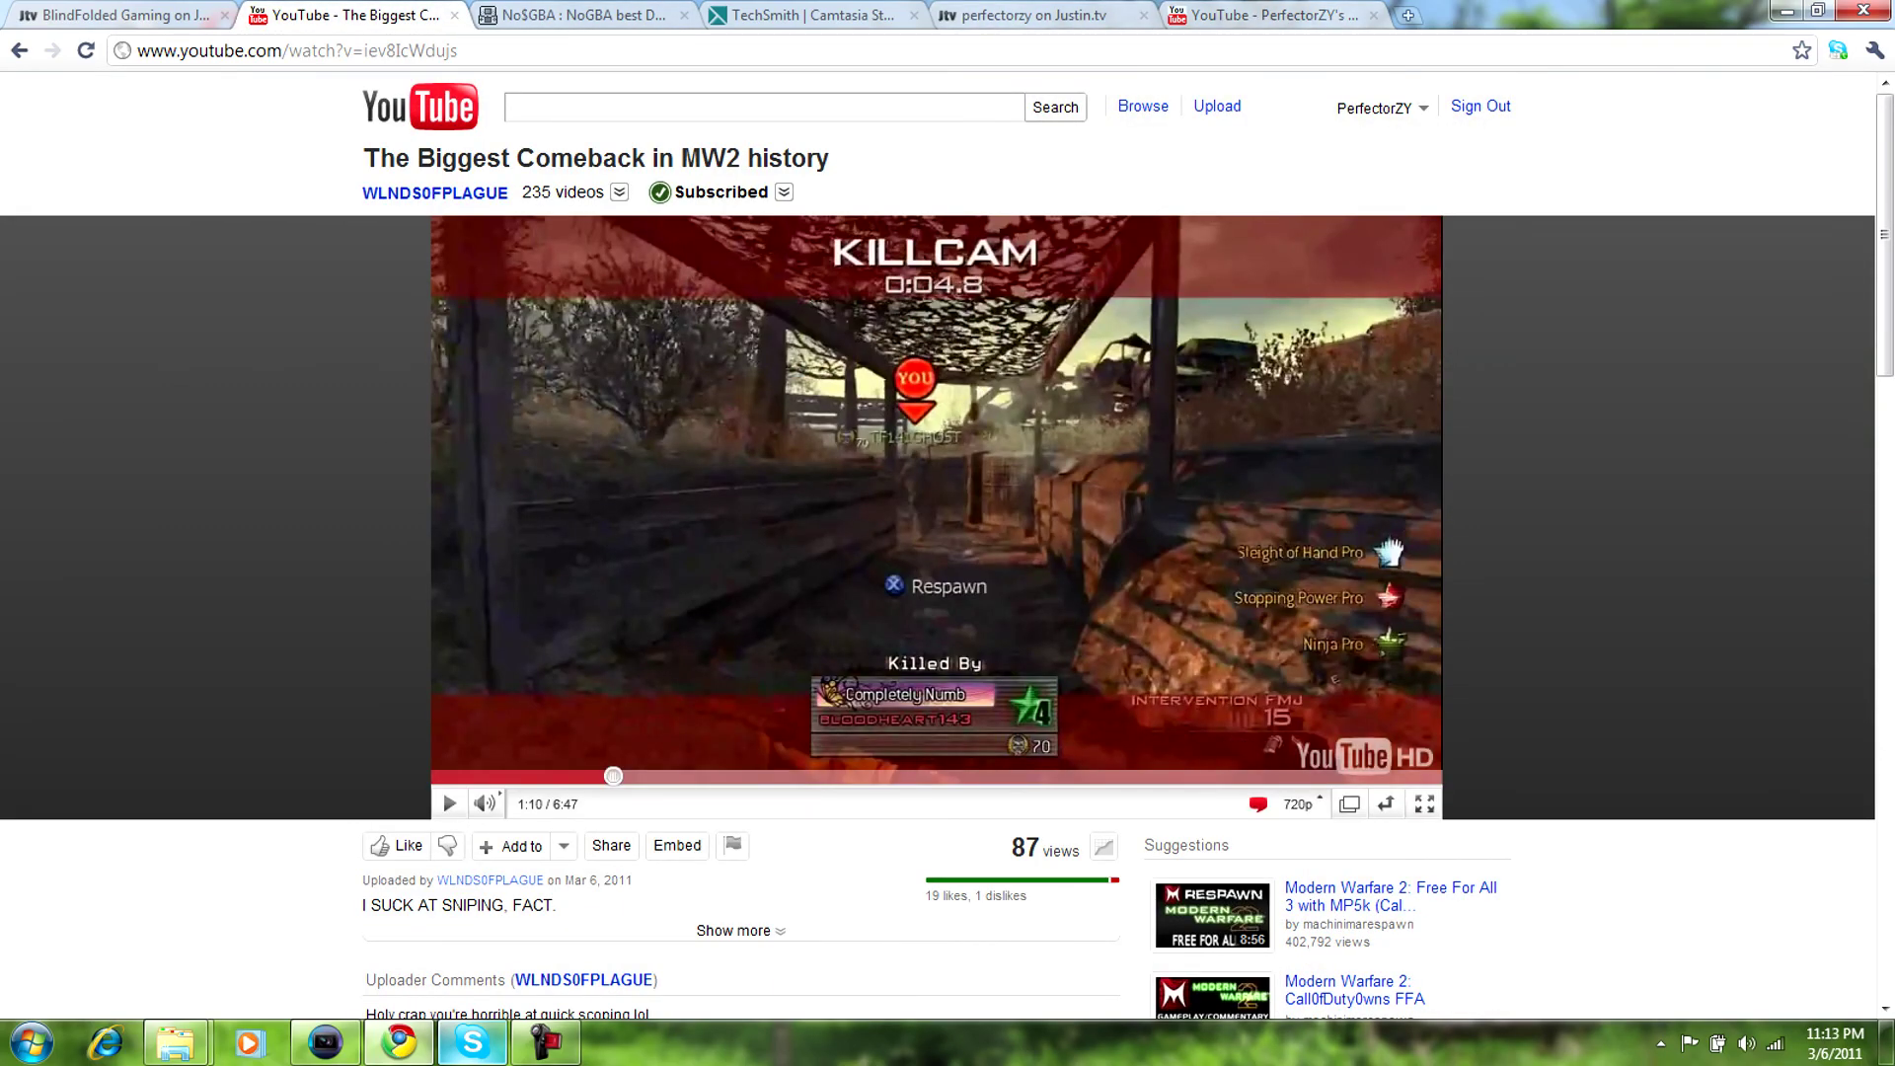
# Step: Return to the Justin.tv channel page, then minimize the browser and bring up the screen recorder's controls
pyautogui.hotkey('ctrl', '5')
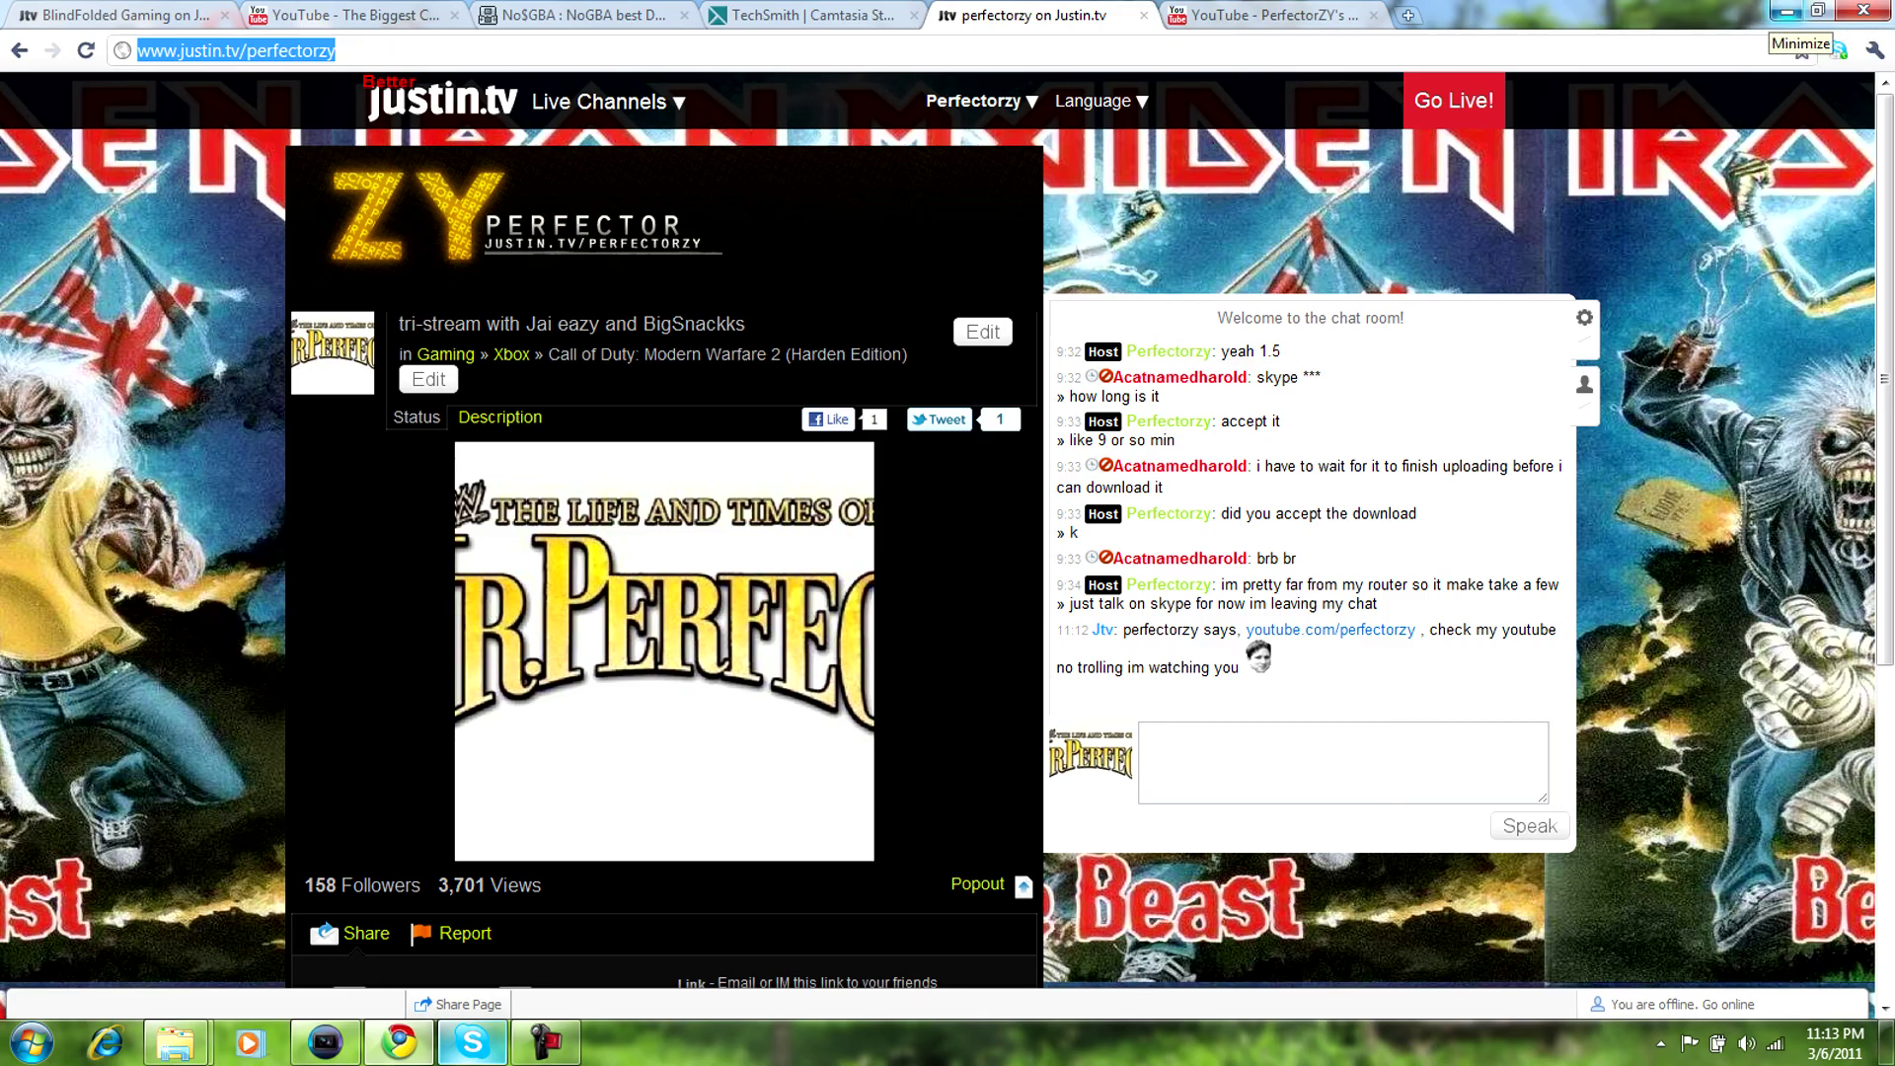
pyautogui.click(1786, 12)
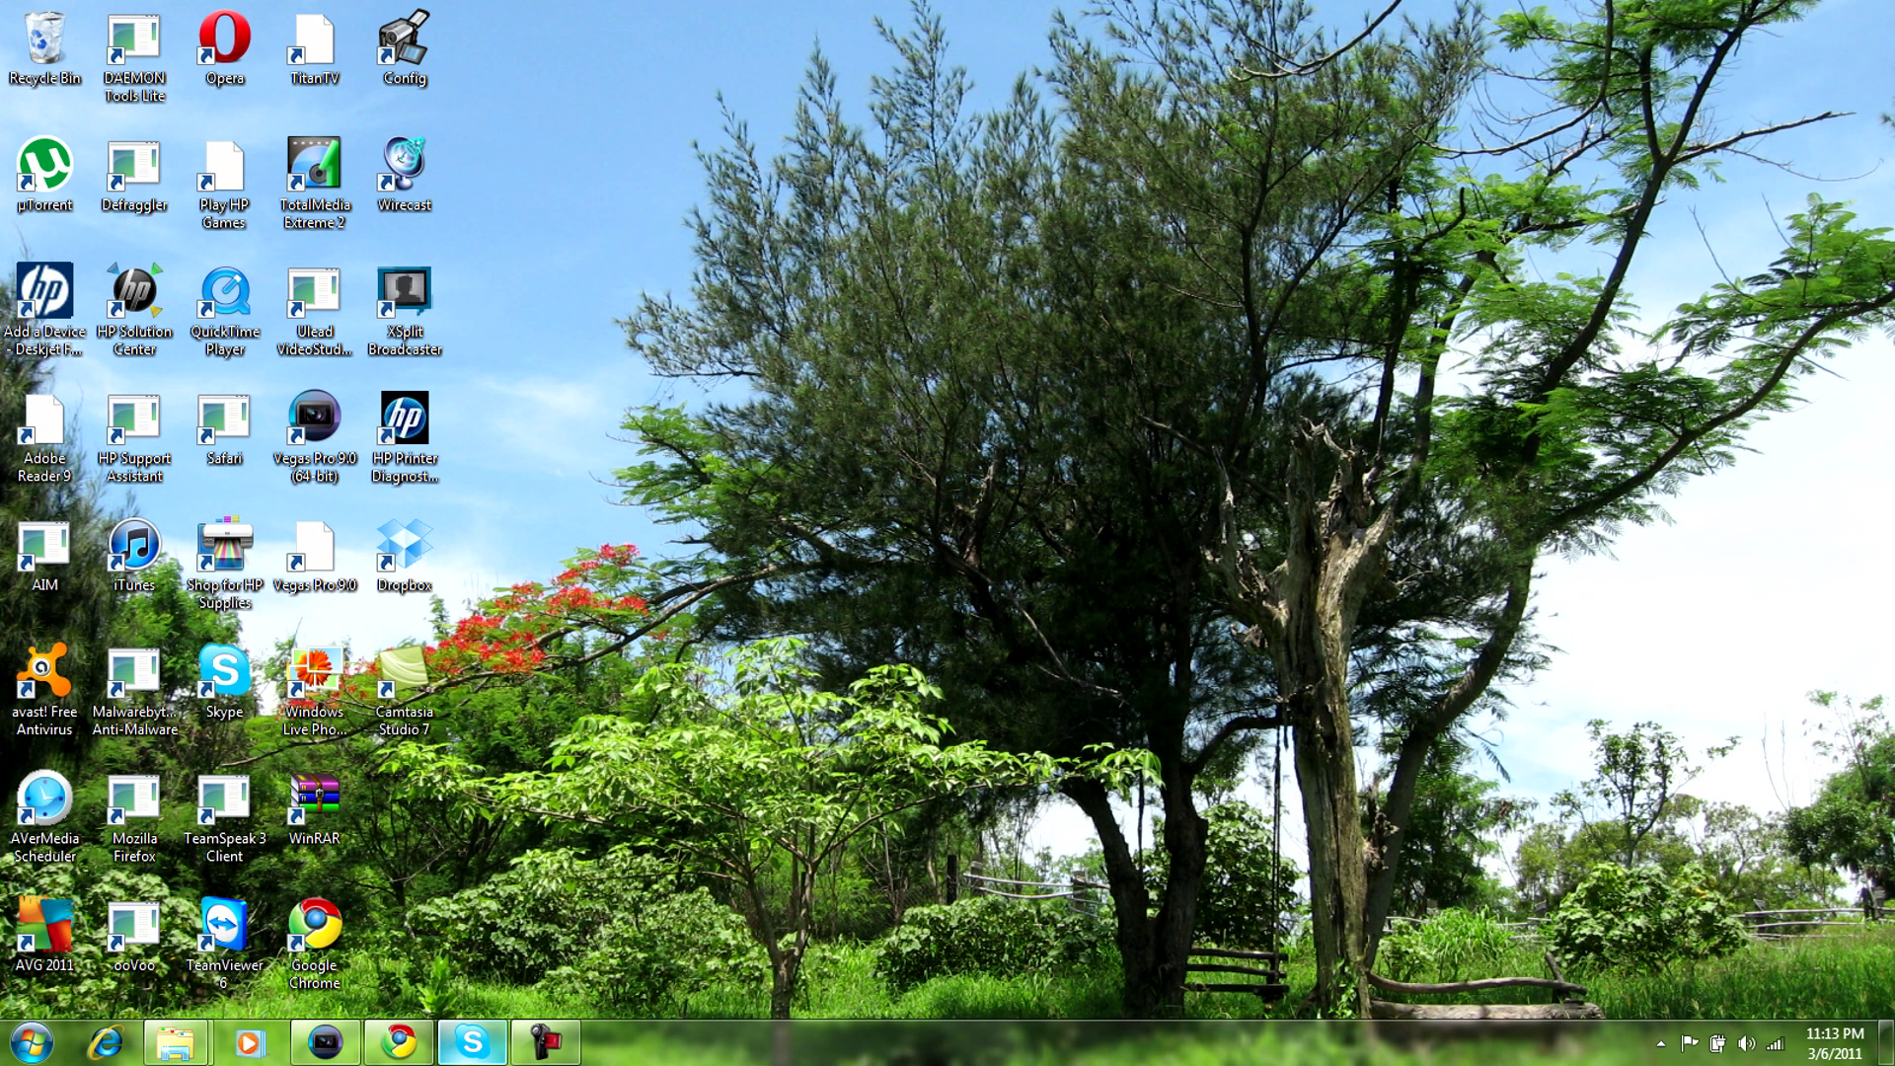
pyautogui.click(545, 1042)
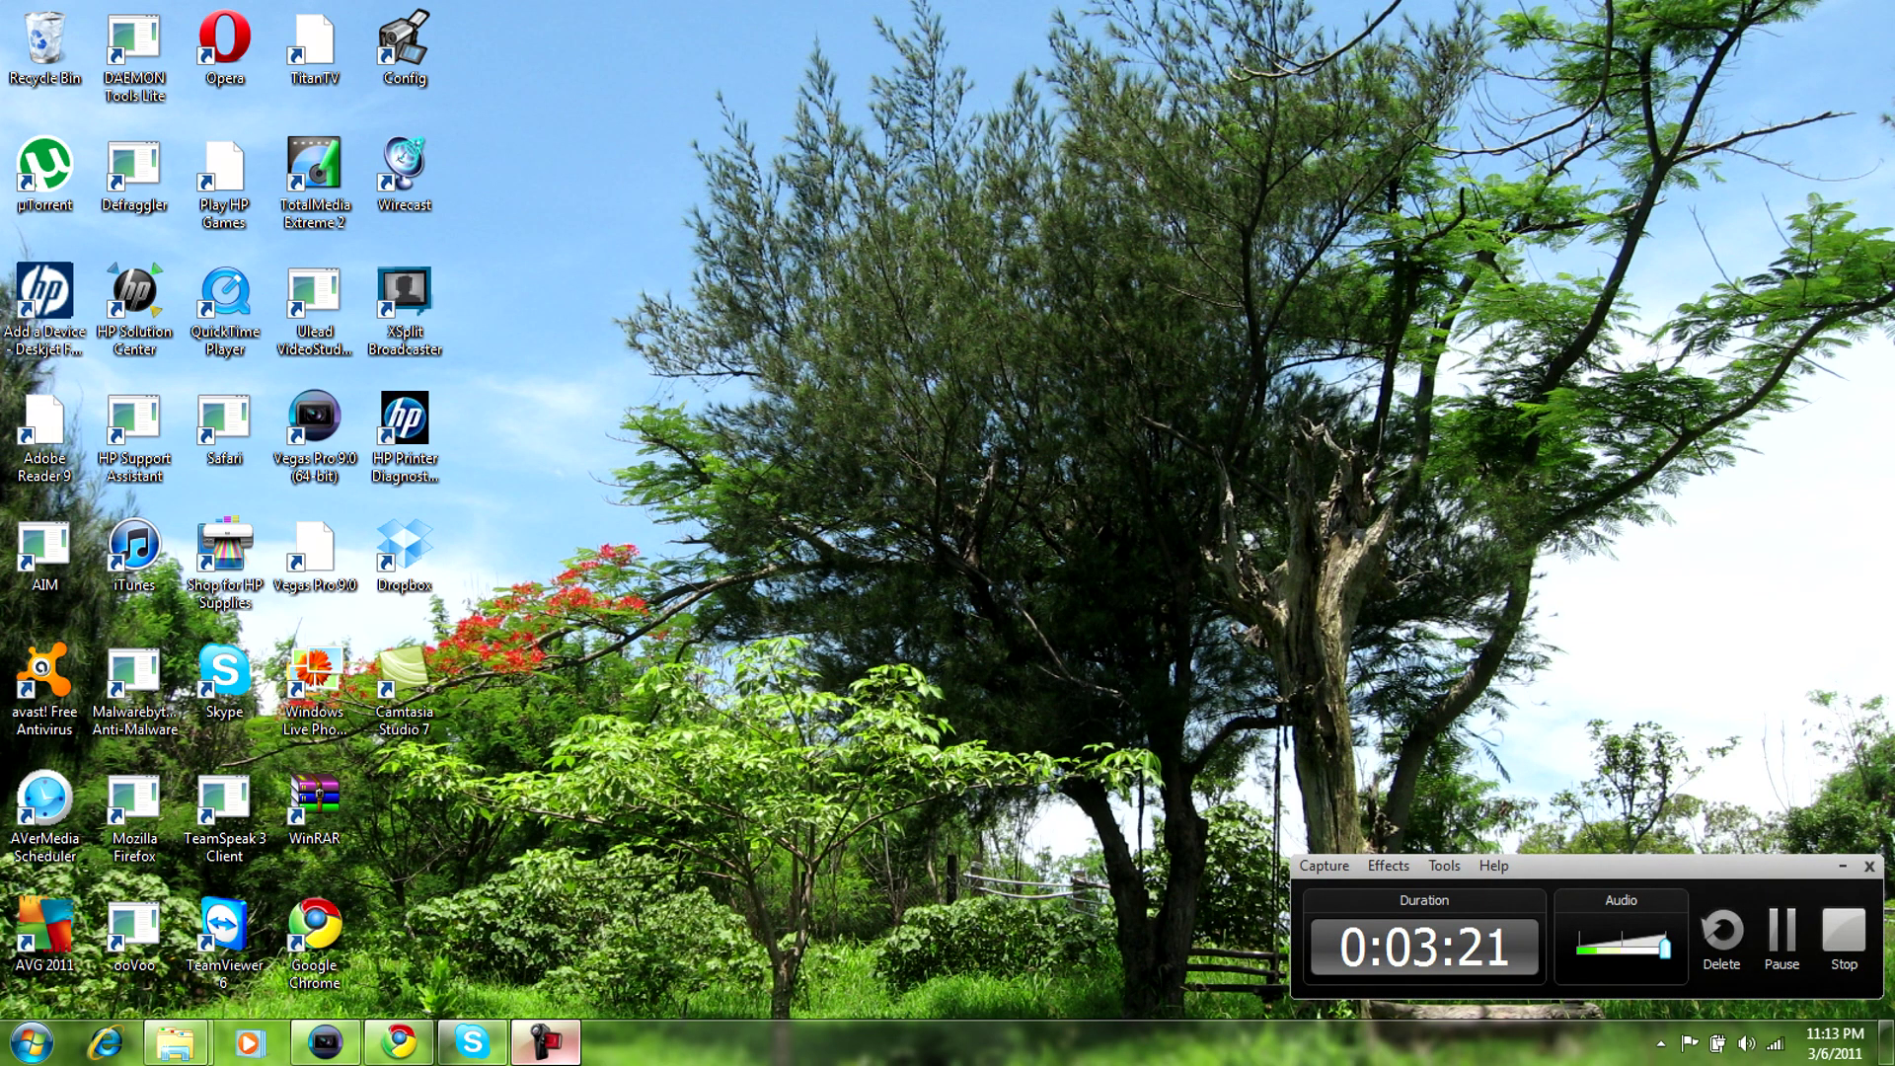